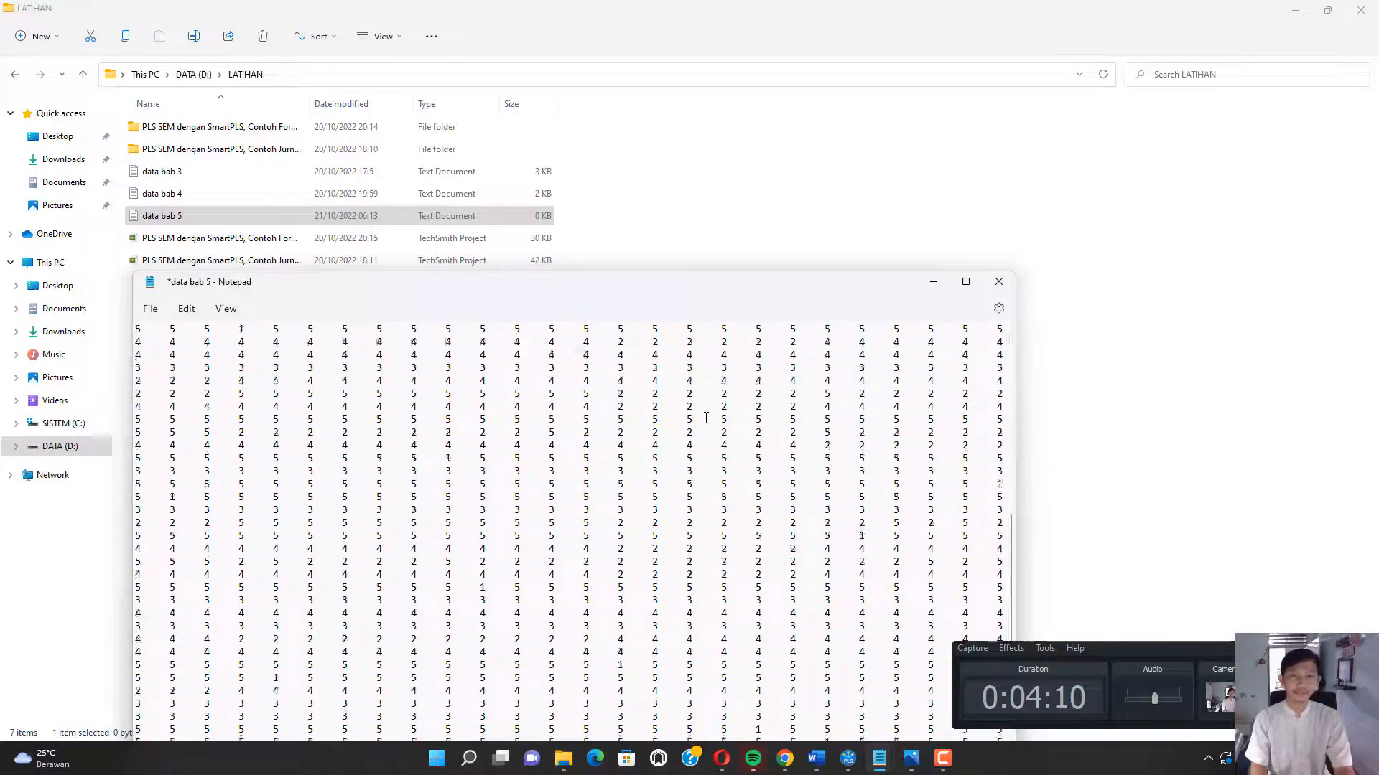
Save the data bab 5 text file and close it.
key("ctrl+s")
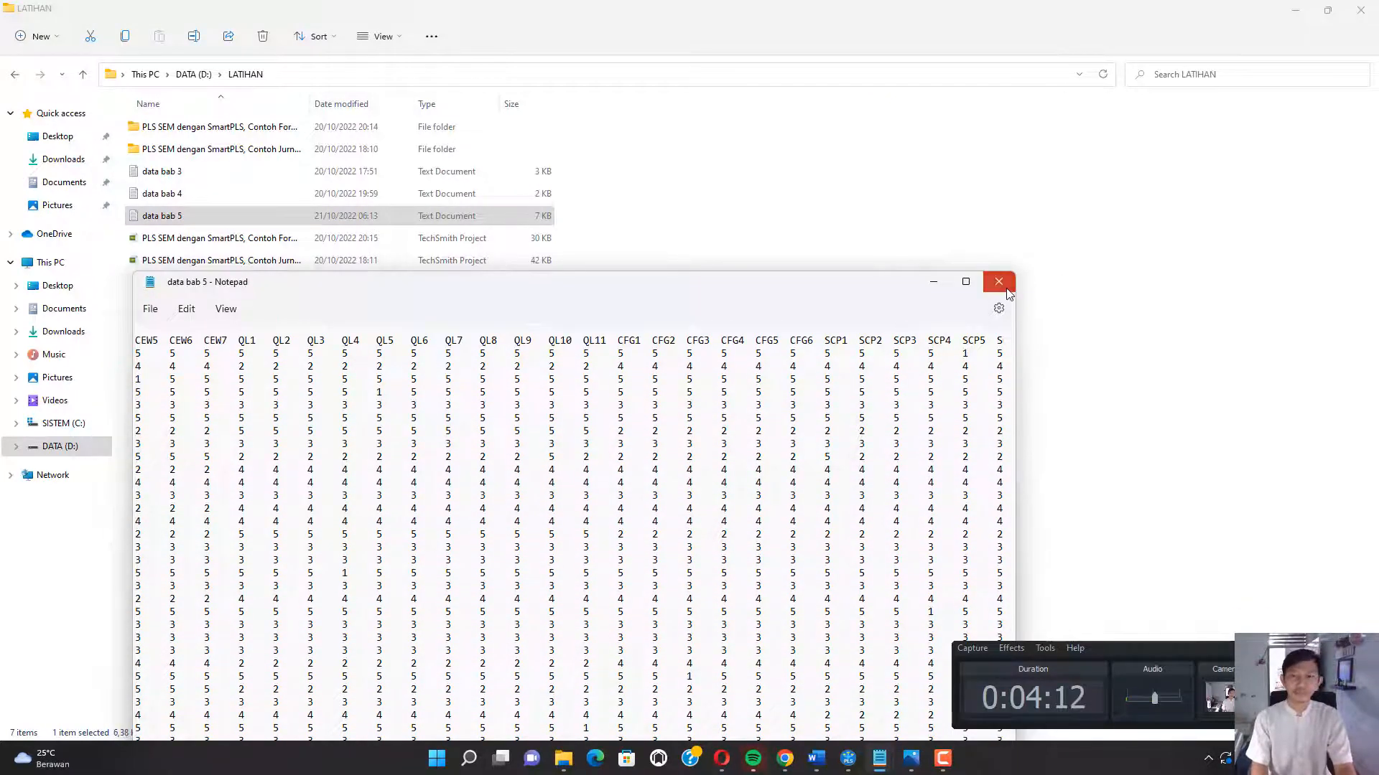
left_click(998, 281)
Switch to SmartPLS, close all open latihan bab 4 reports, model and data, and collapse that project.
left_click(848, 758)
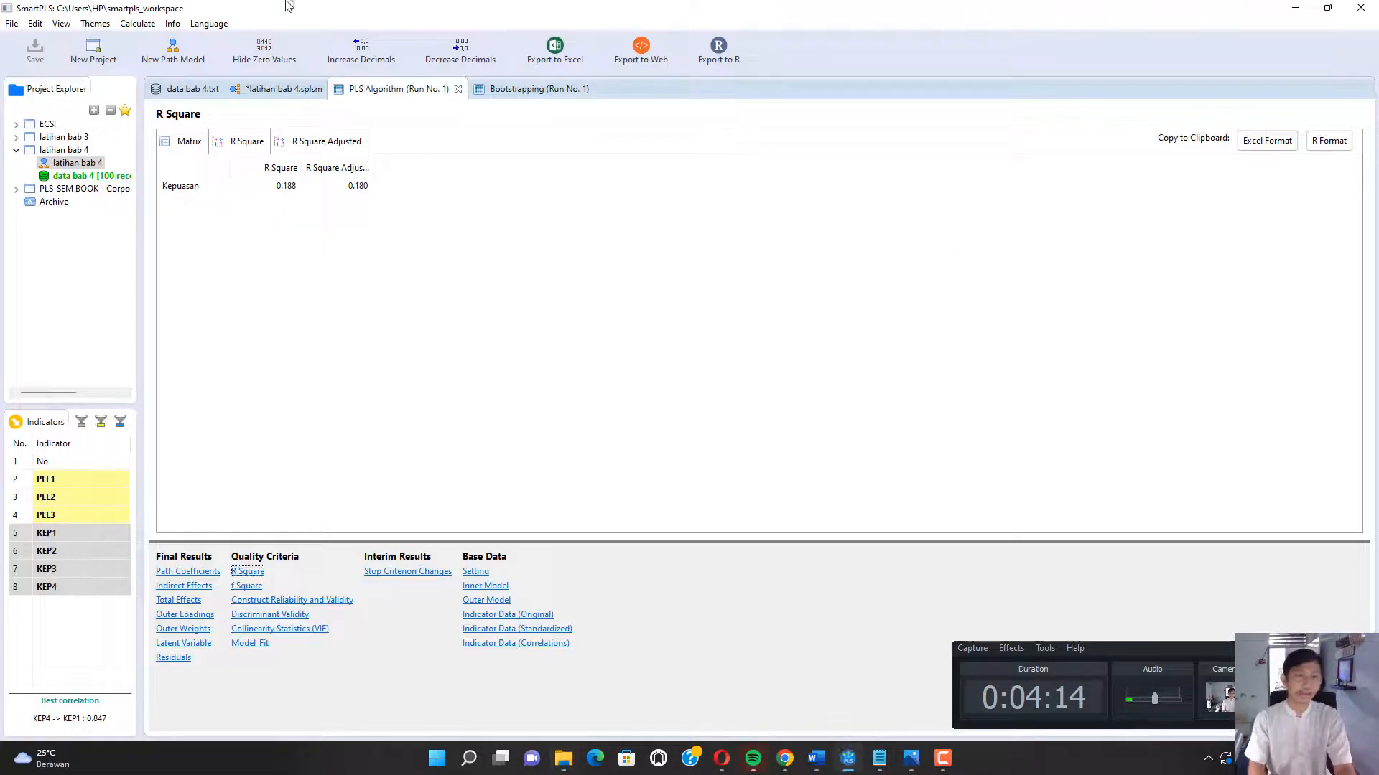
left_click(458, 89)
left_click(286, 89)
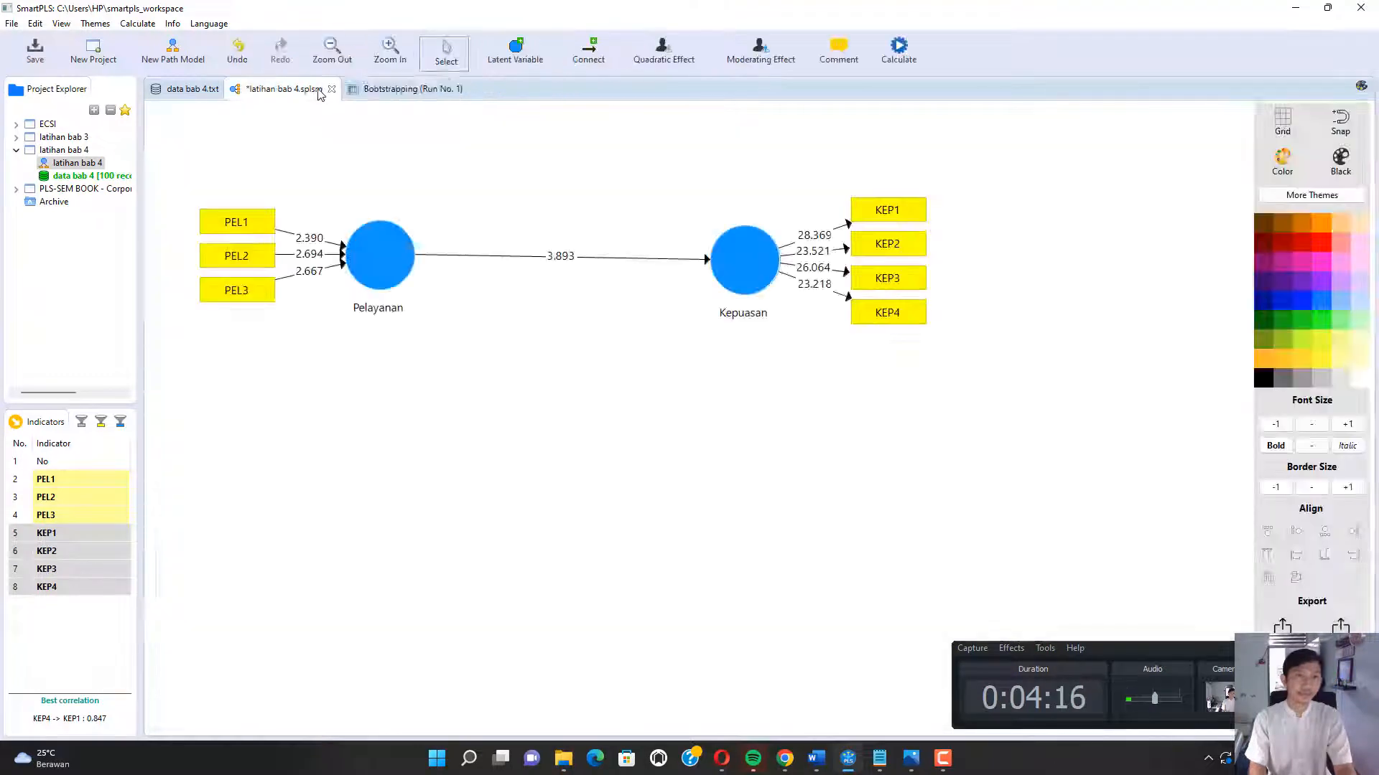
left_click(331, 89)
left_click(692, 385)
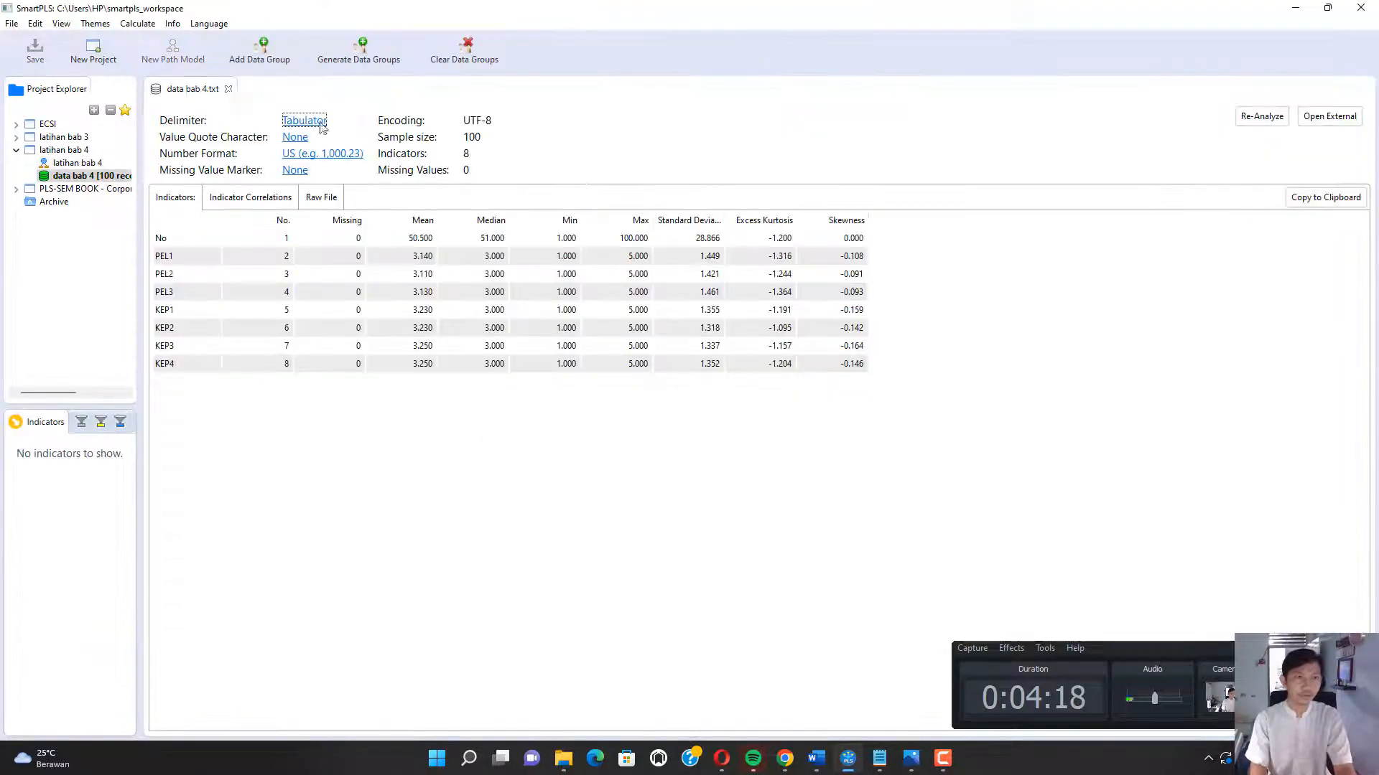
left_click(229, 89)
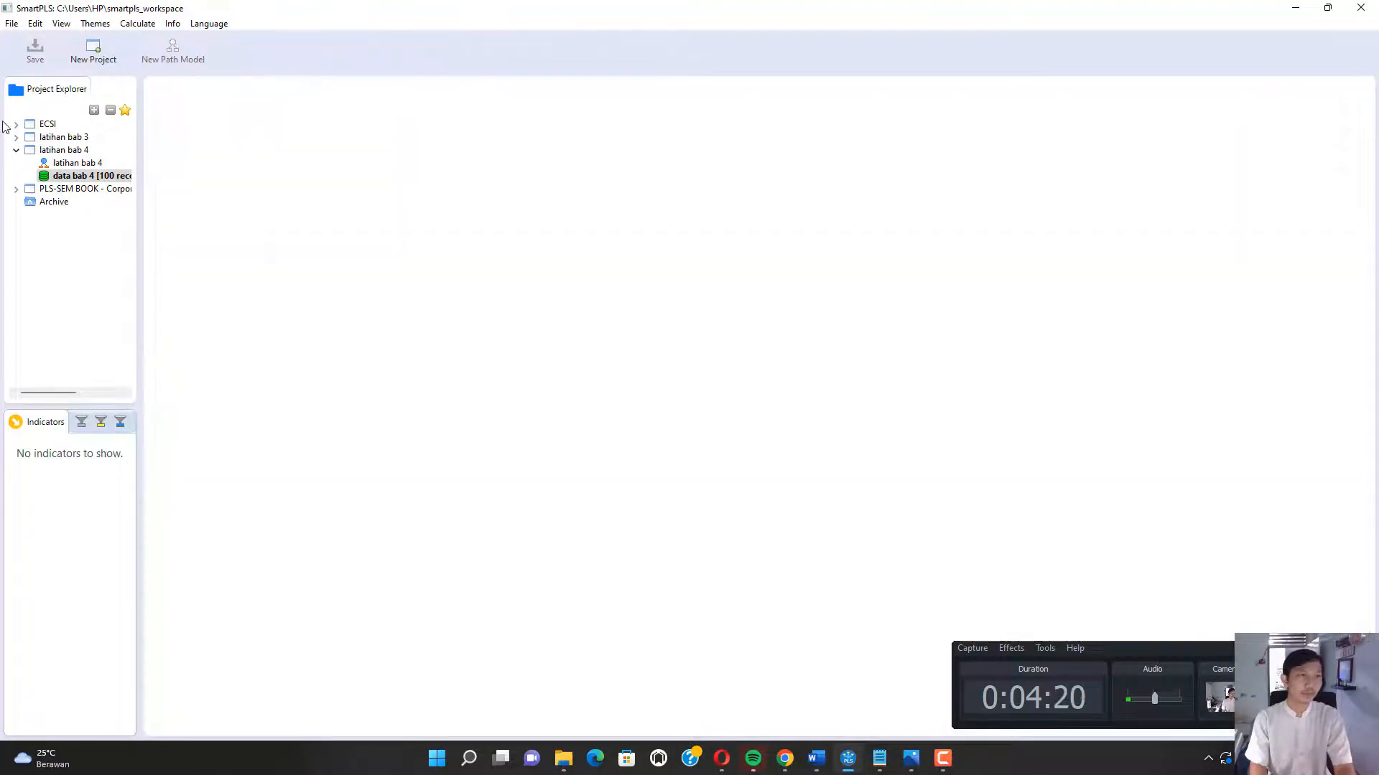
left_click(15, 149)
Create a new project named "latihan bab".
left_click(13, 24)
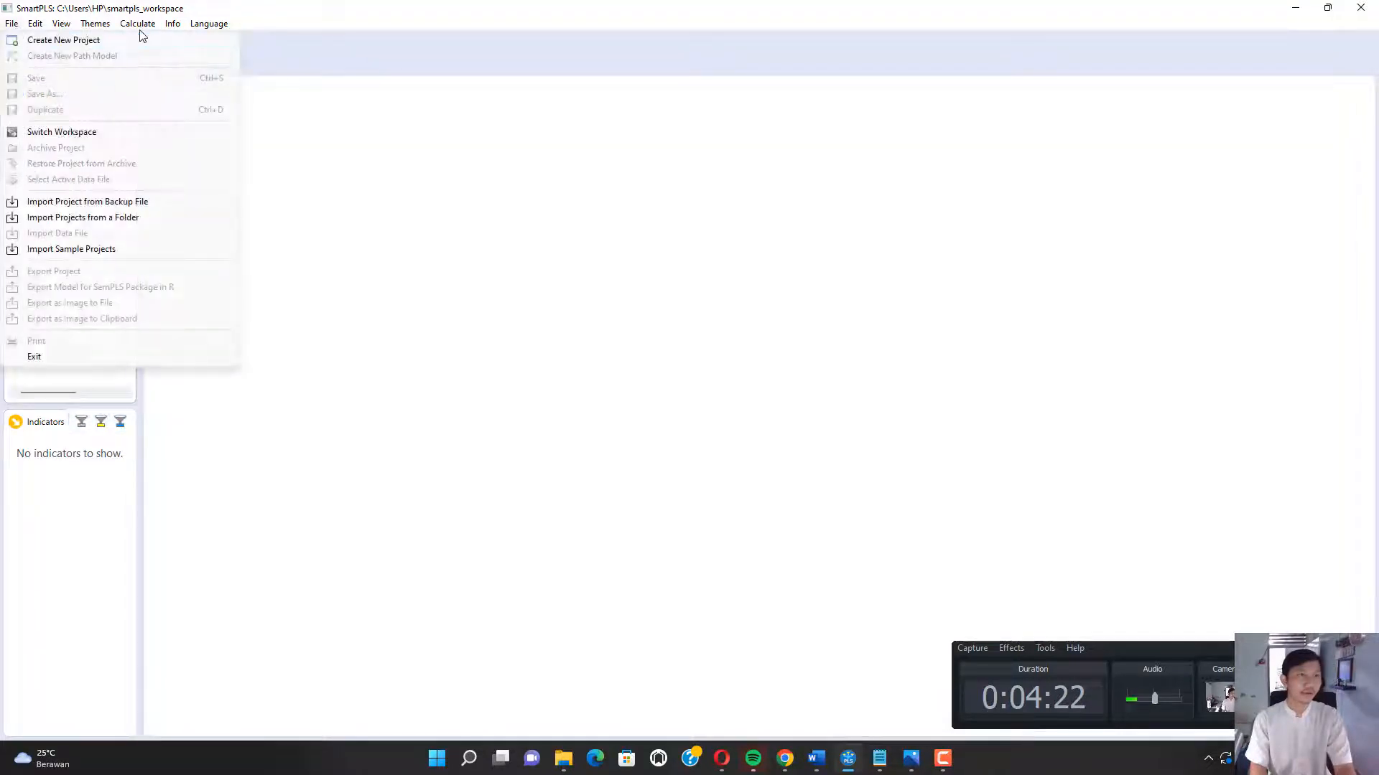
left_click(11, 23)
left_click(12, 23)
left_click(15, 40)
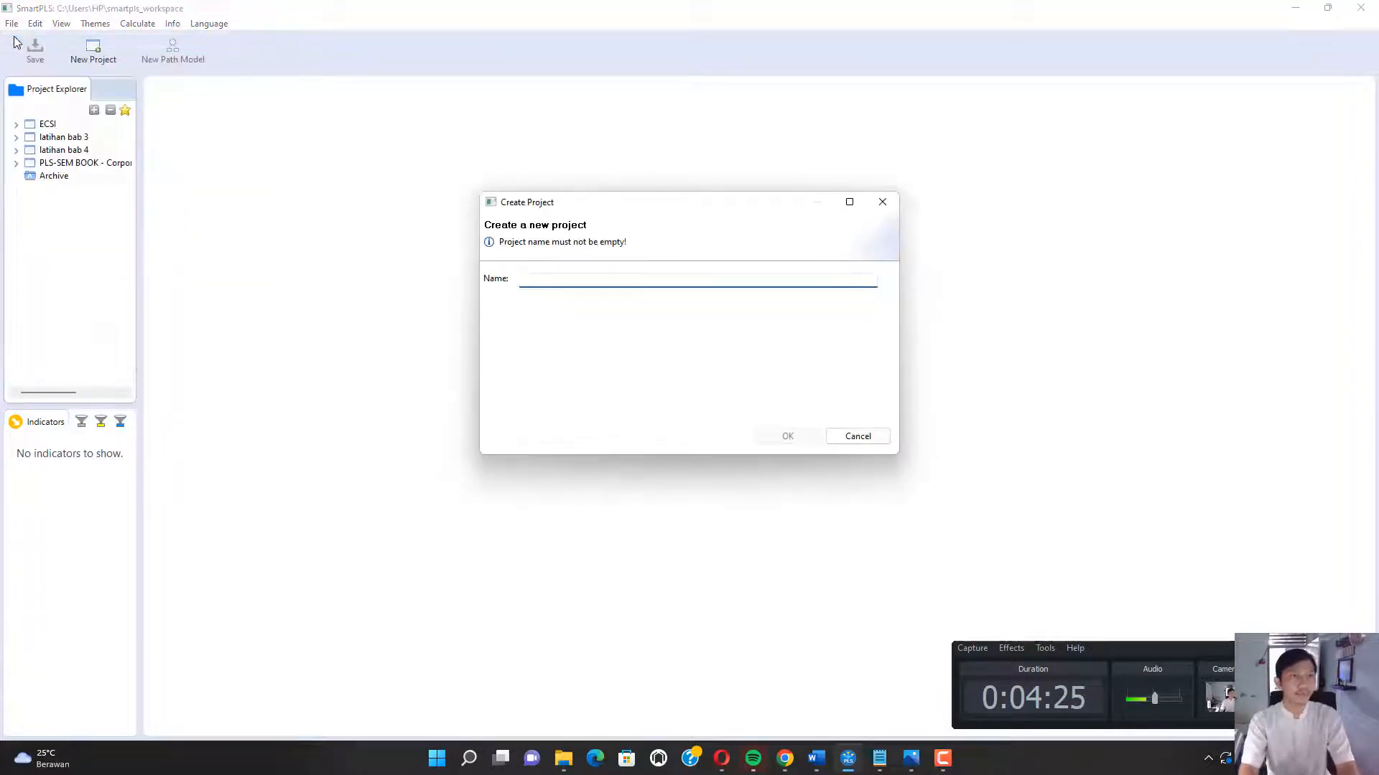
type("latihan")
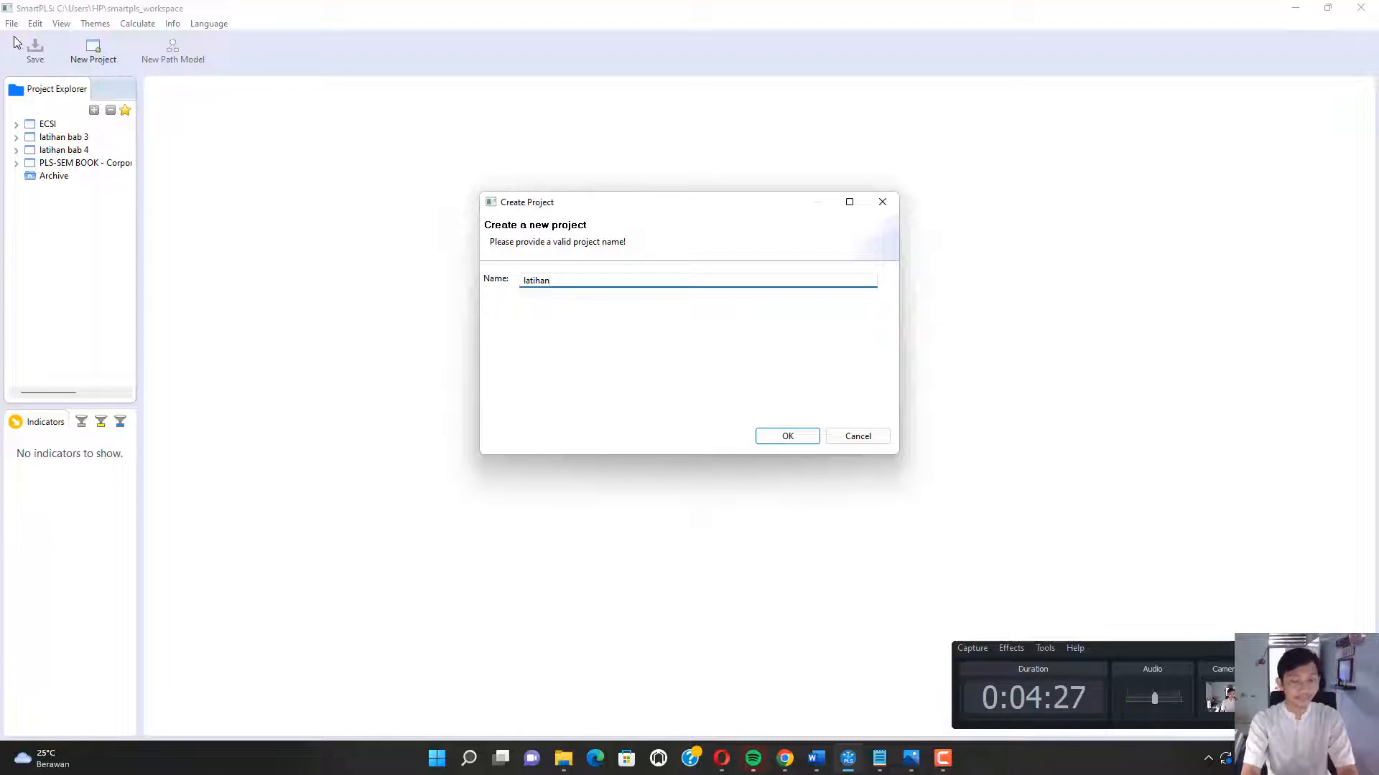
type(" bab")
key("Return")
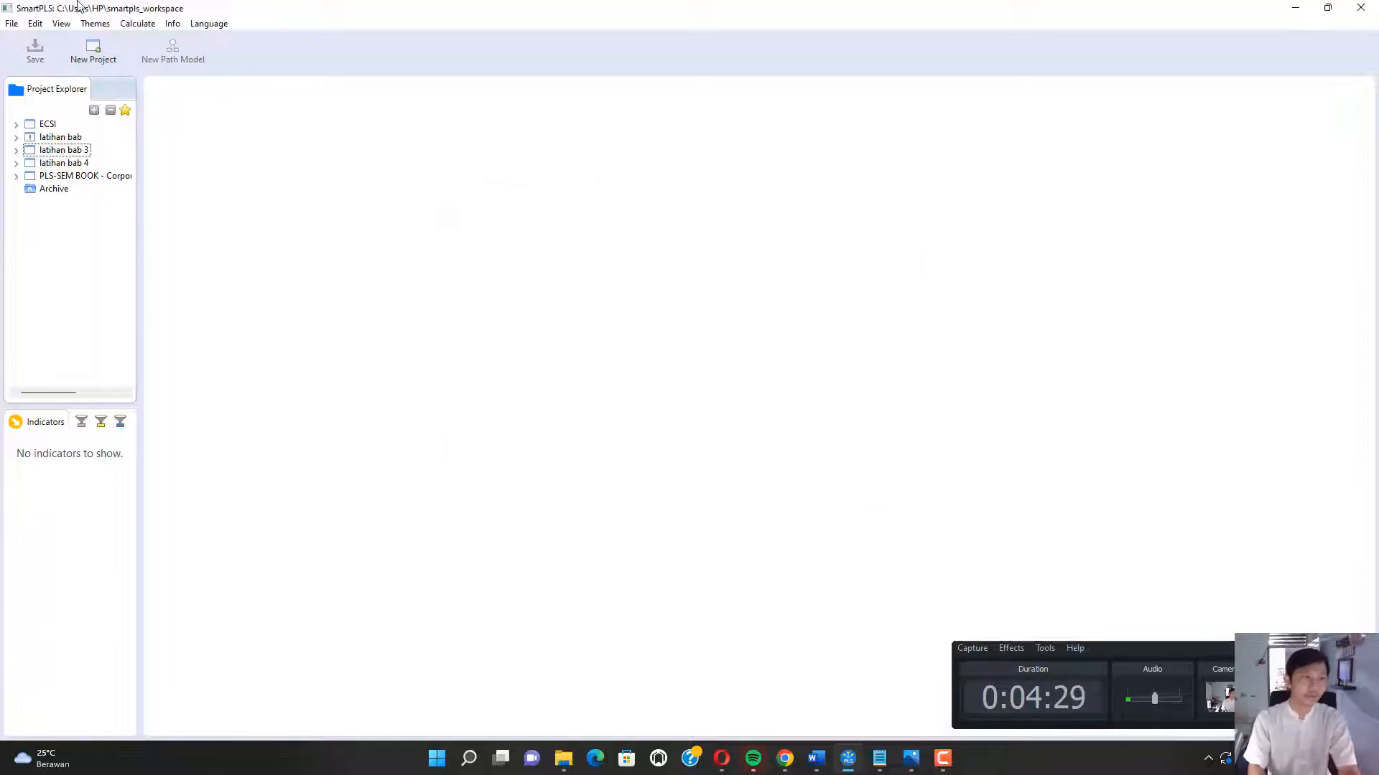
Rename the "latihan bab" project to "latihan bab 5".
right_click(50, 140)
left_click(72, 144)
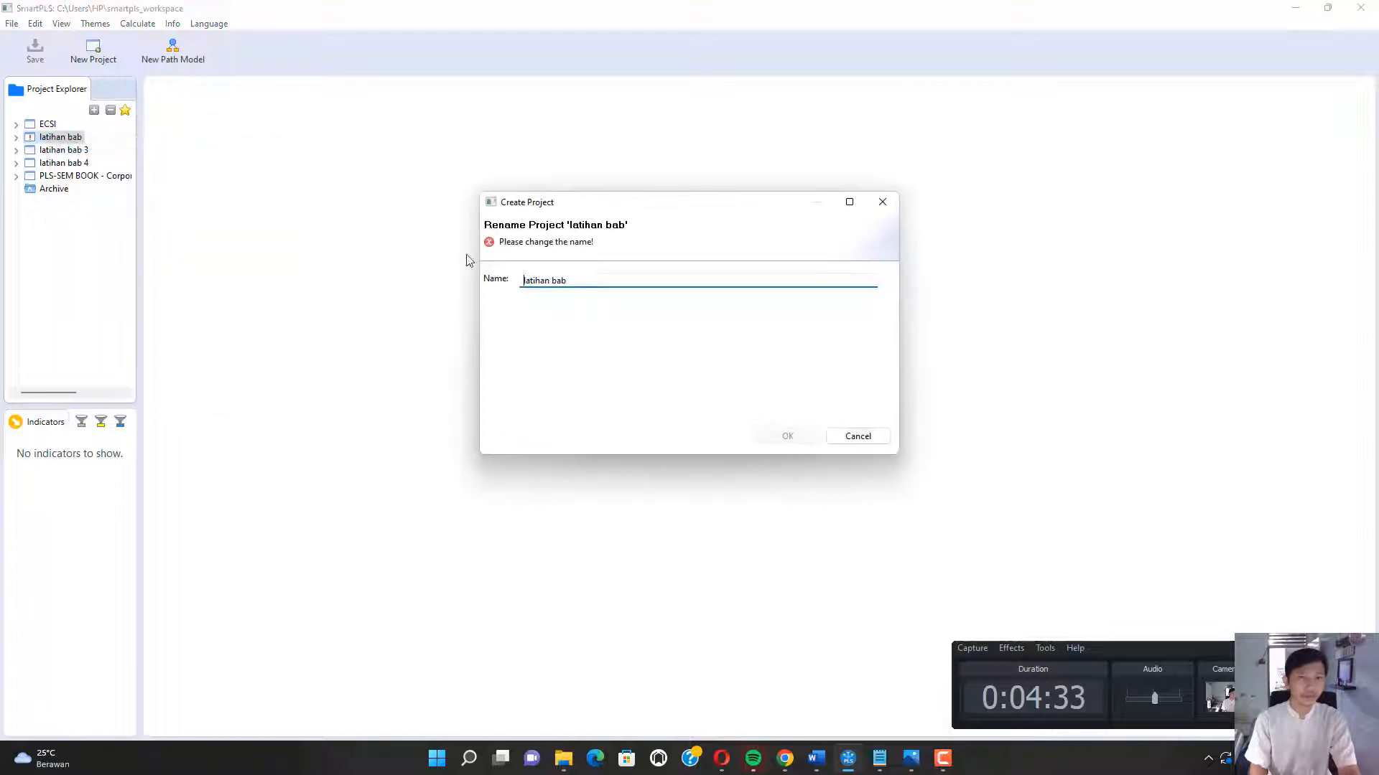
type("5")
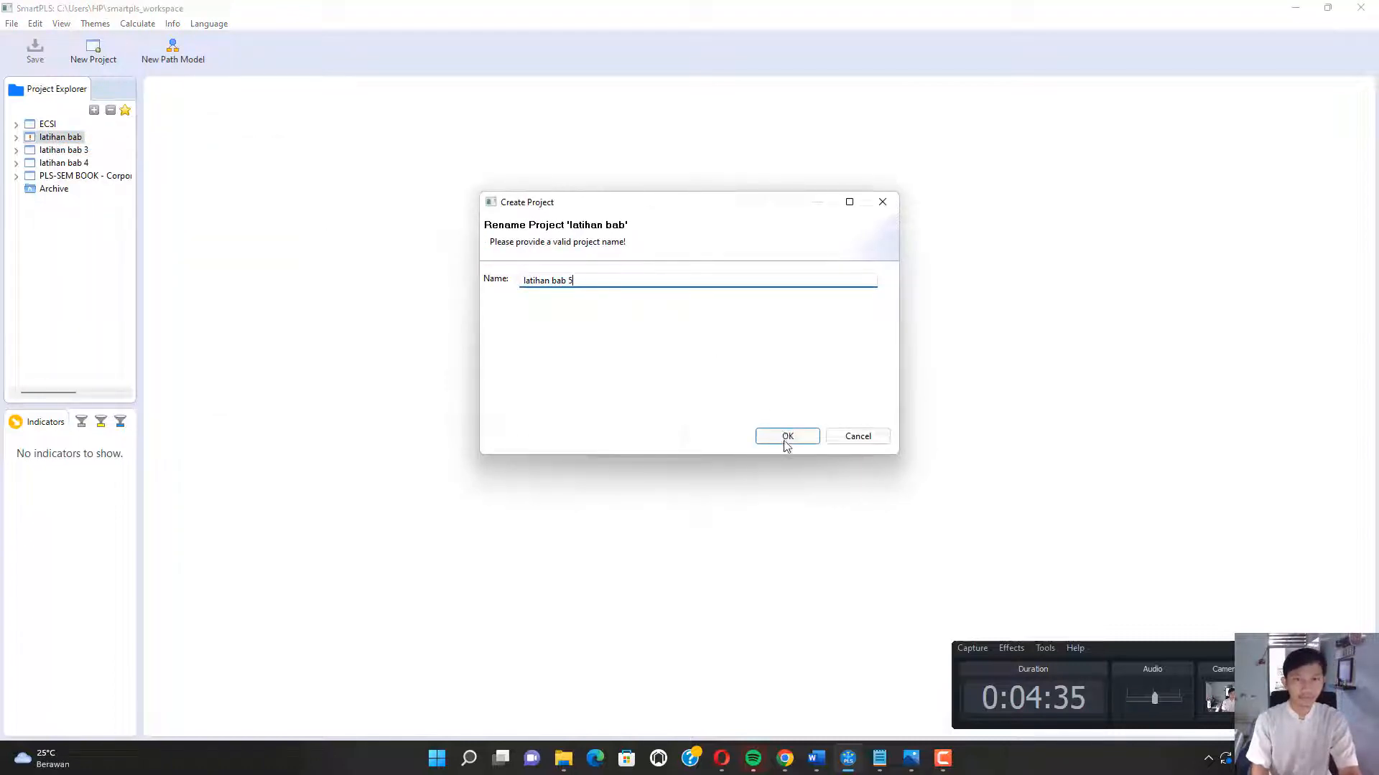
left_click(788, 435)
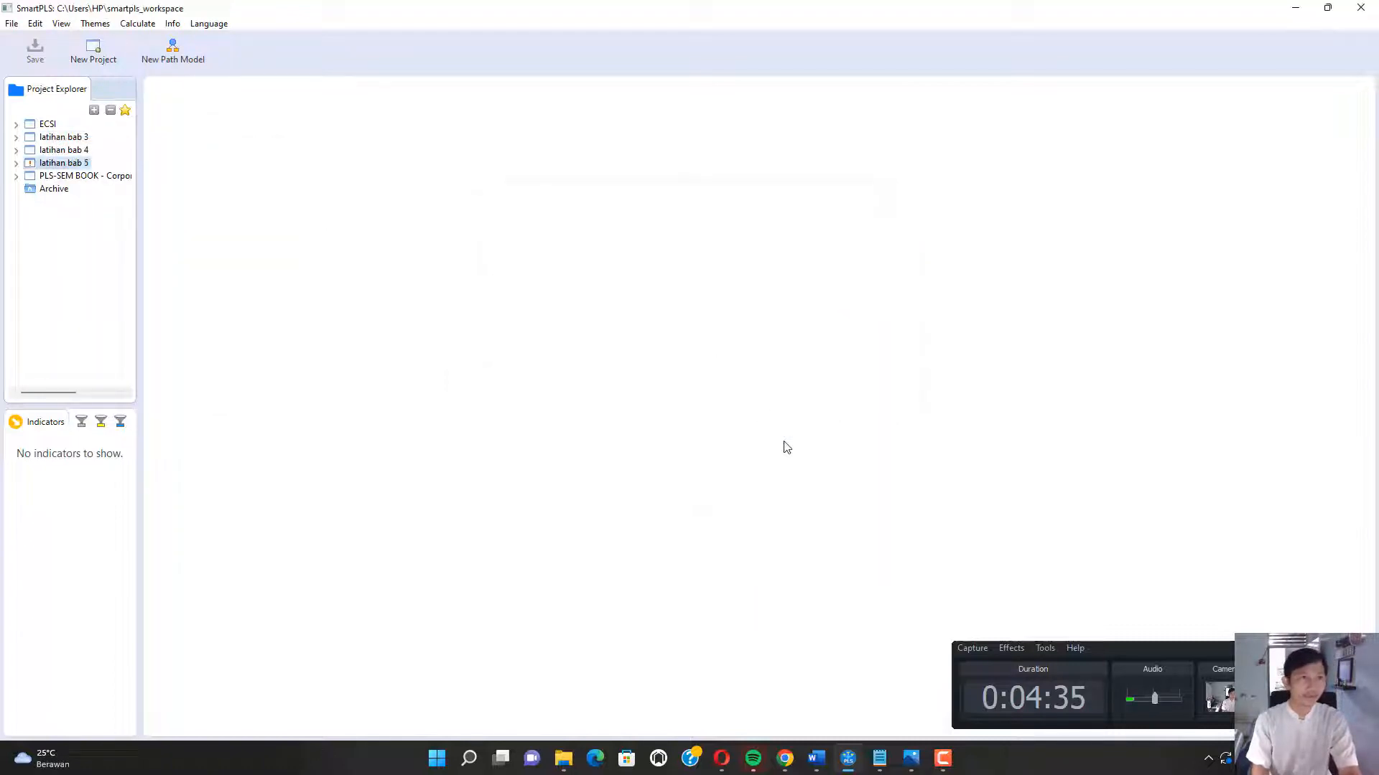
Delete the "latihan bab 5" project without archiving it.
double_click(77, 164)
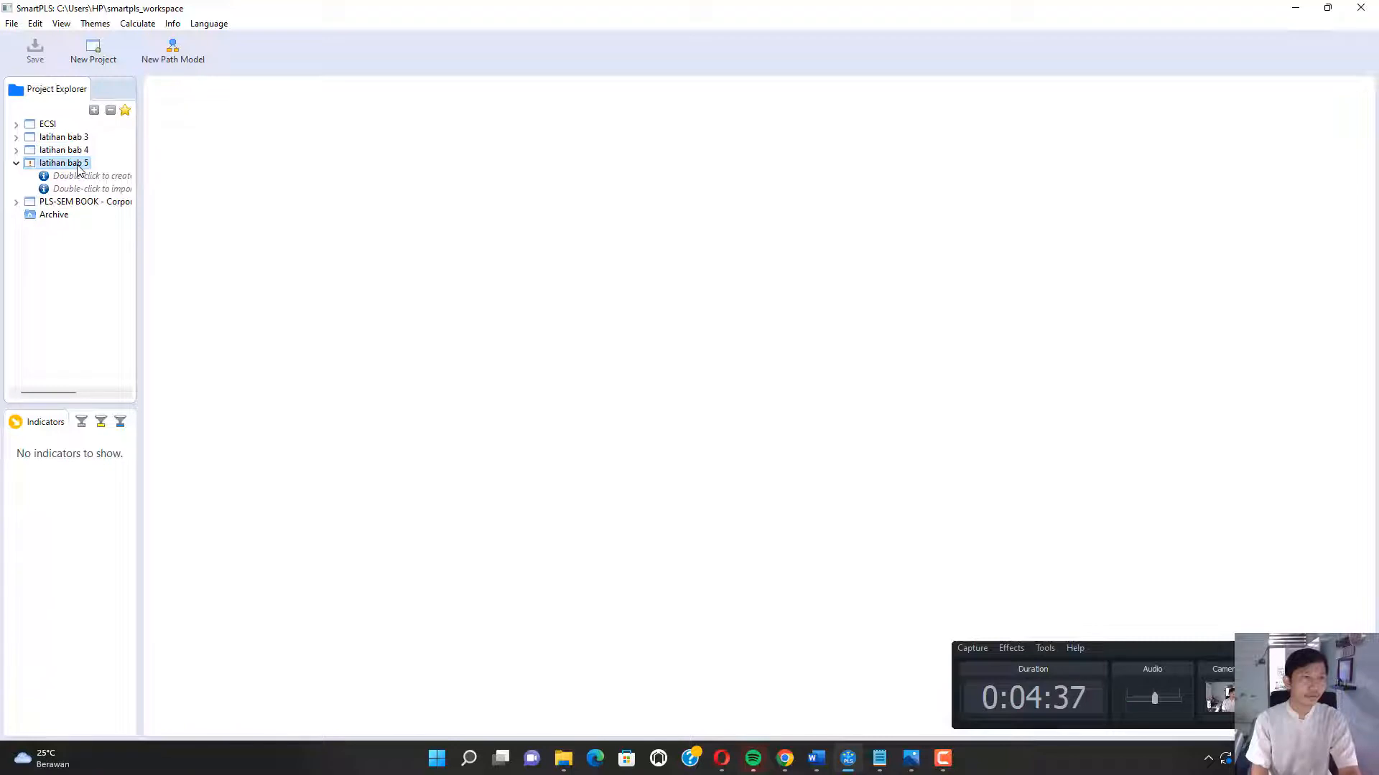
left_click(16, 163)
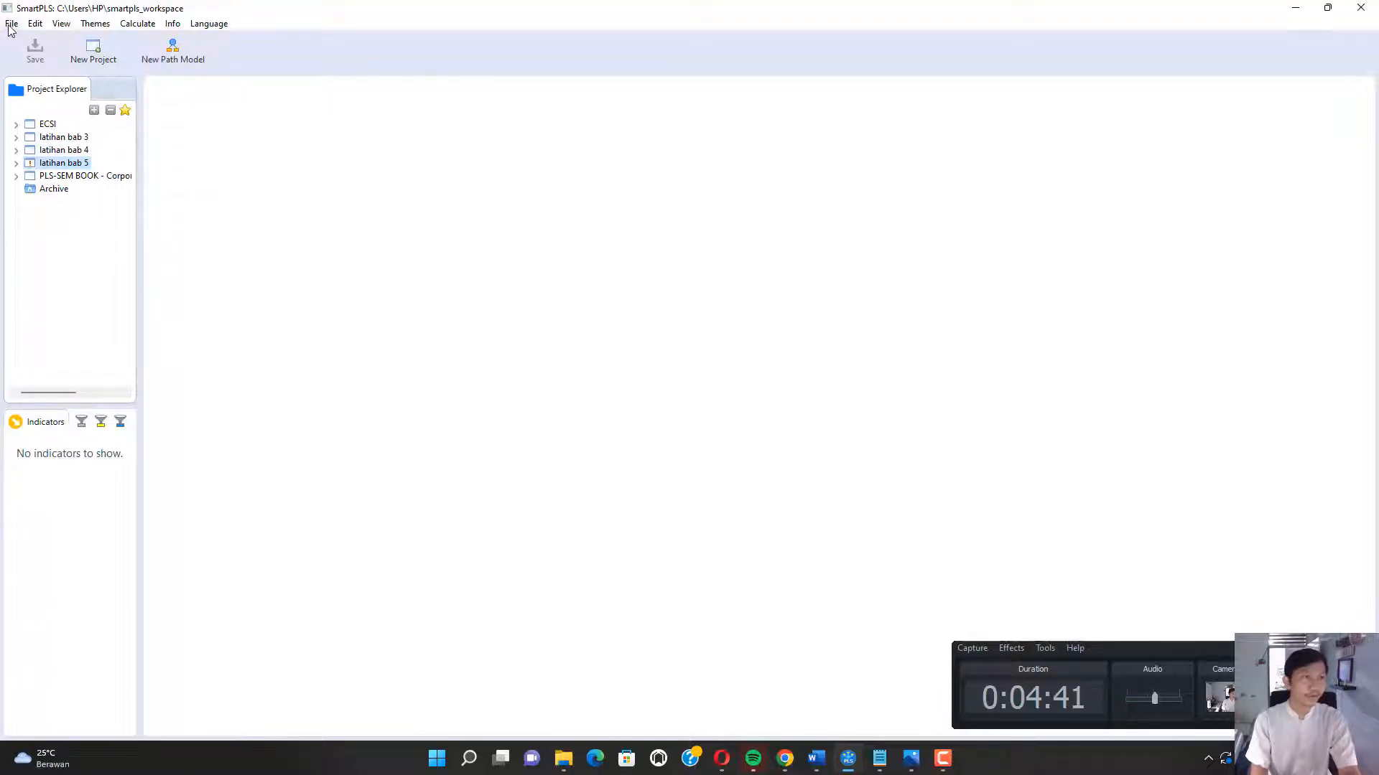
right_click(35, 165)
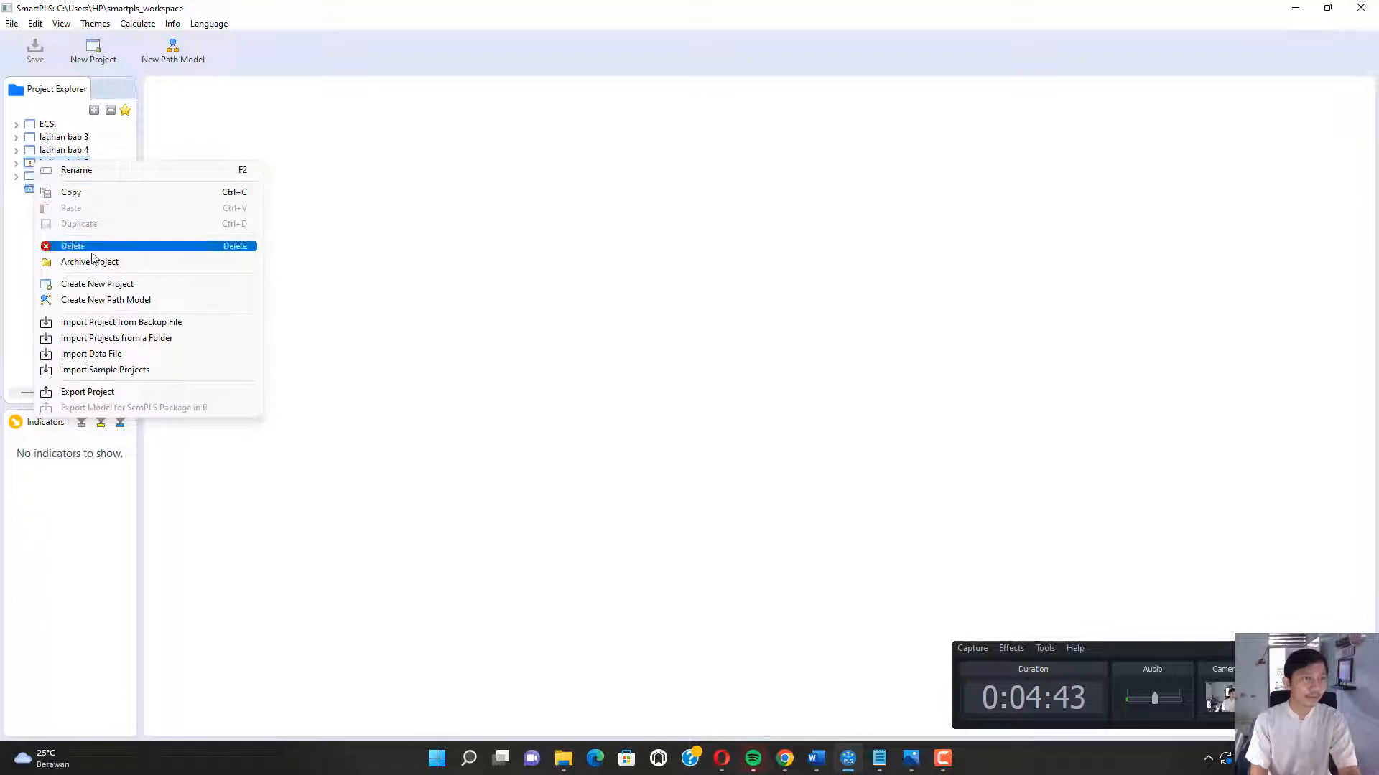
left_click(68, 248)
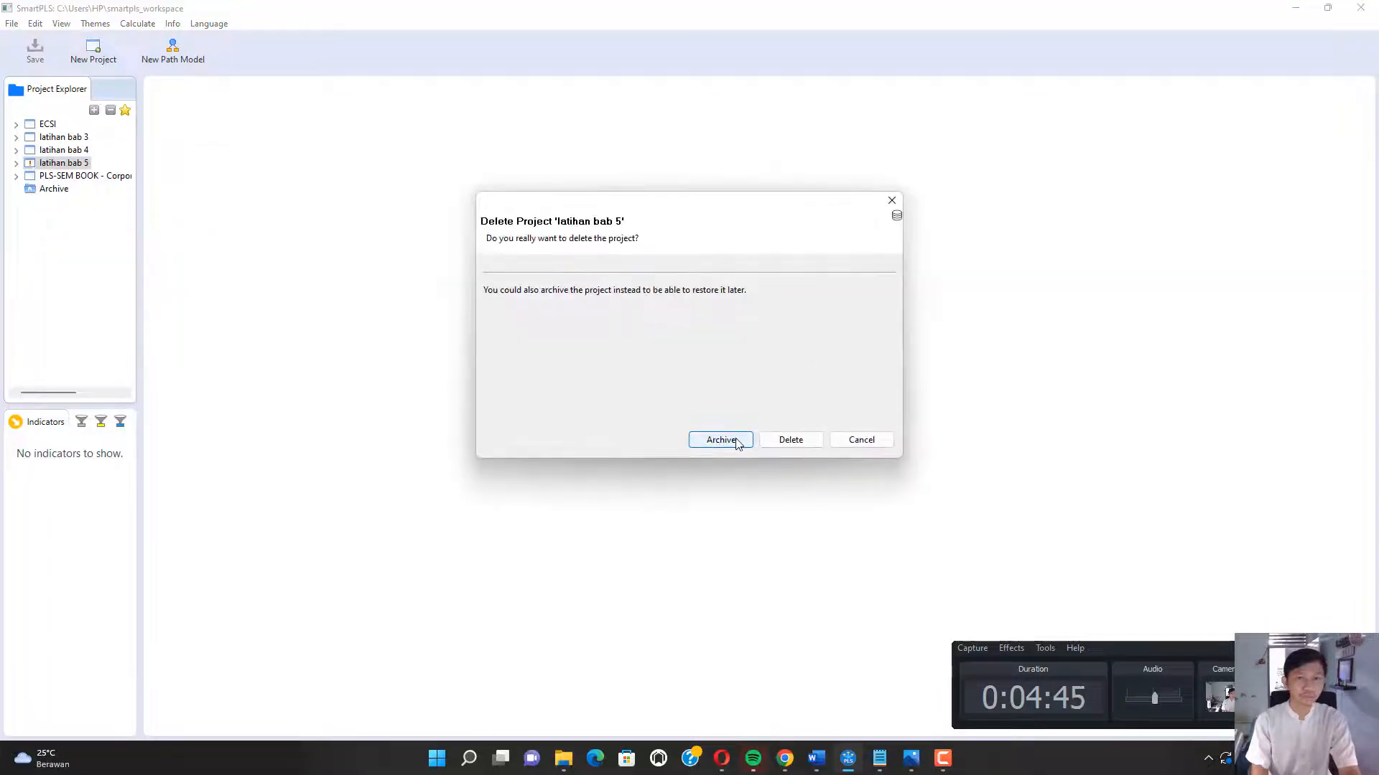
left_click(773, 439)
Create a new project named "latihan bab 5" together with its path model.
left_click(7, 23)
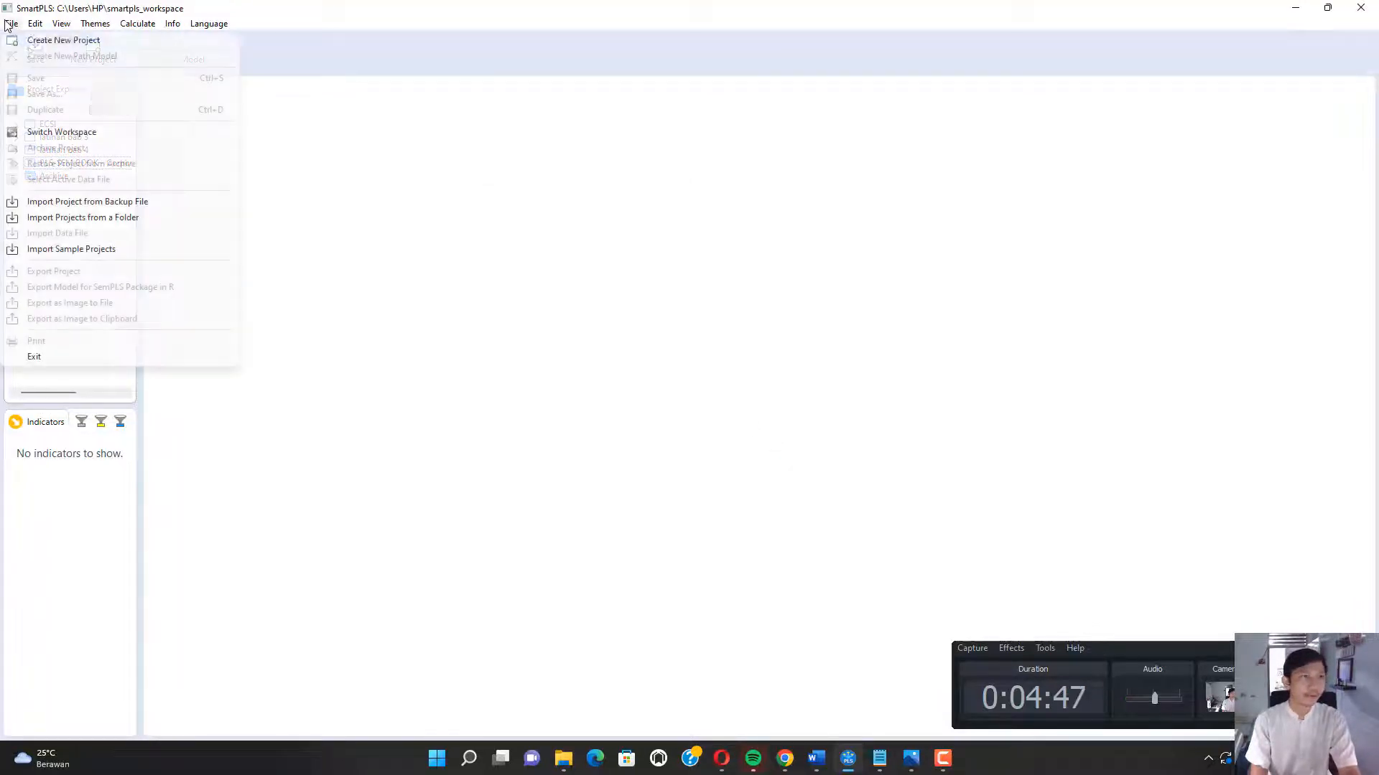
left_click(29, 40)
type("lat")
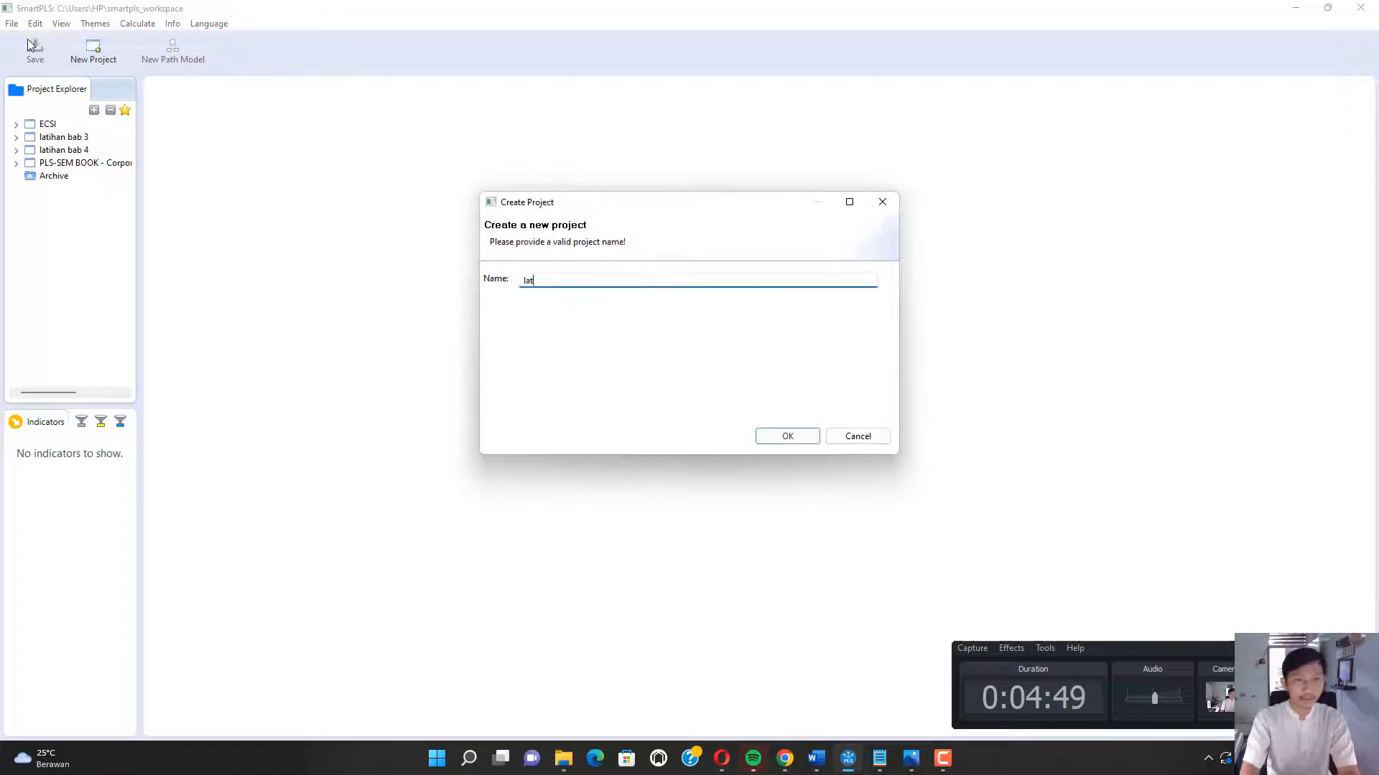
type("ihan bab 5")
key("Return")
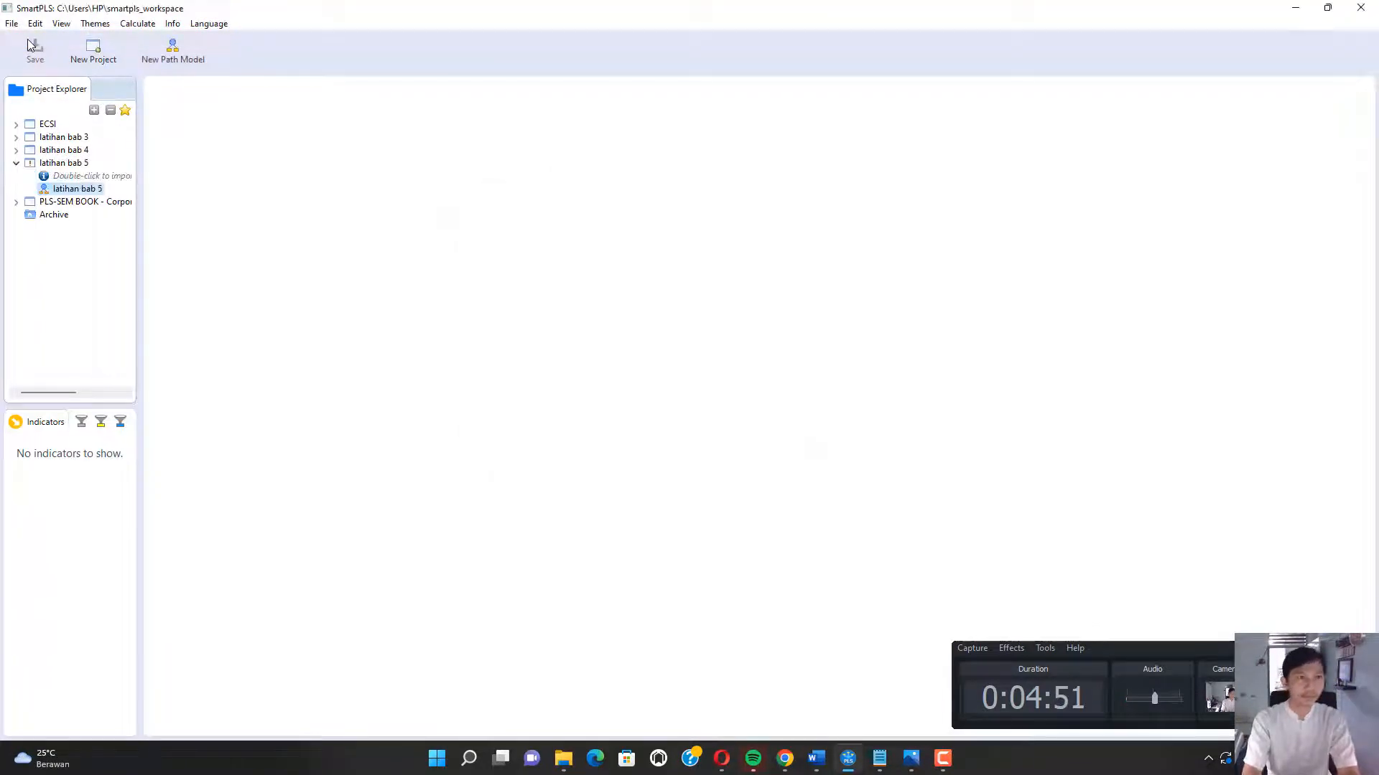
Import the data bab 5 text file into the latihan bab 5 project and open the project's path model.
double_click(100, 180)
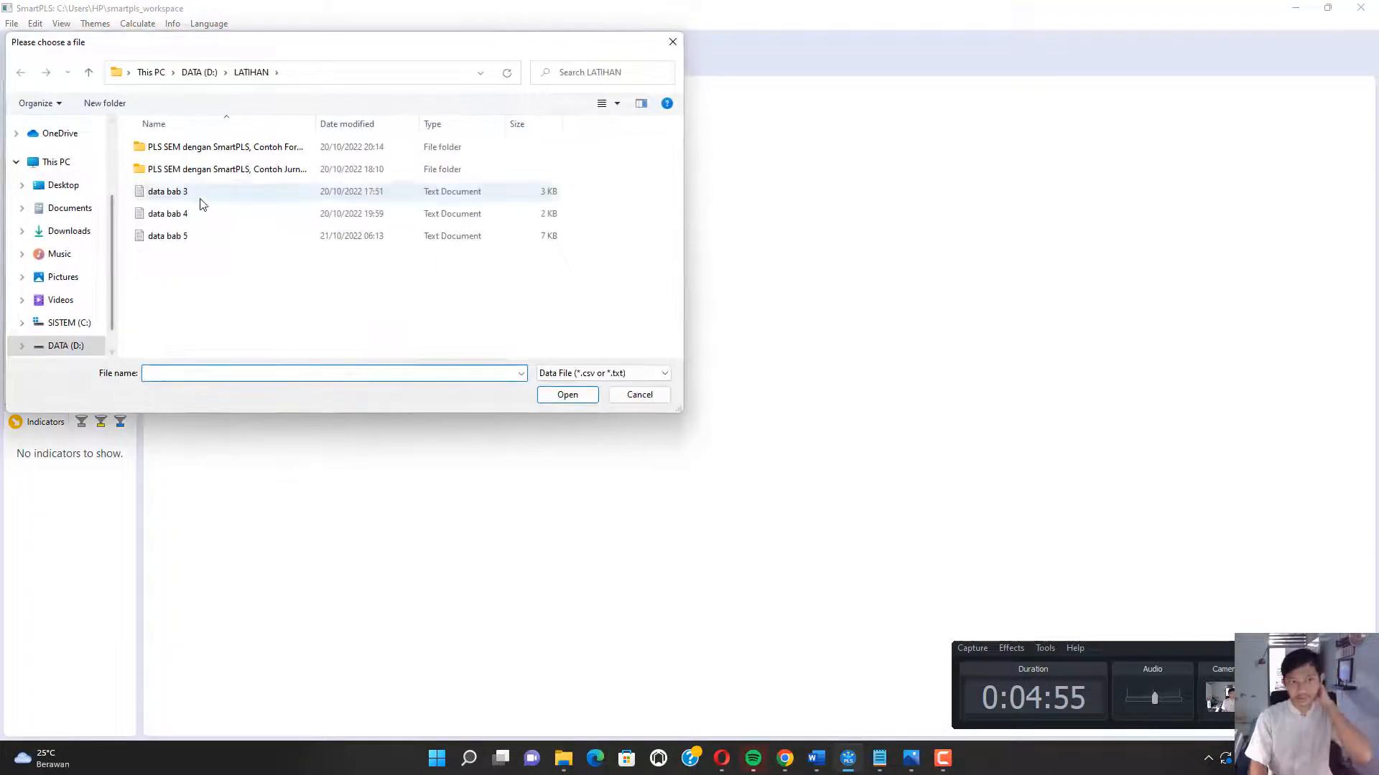
left_click(188, 236)
left_click(565, 394)
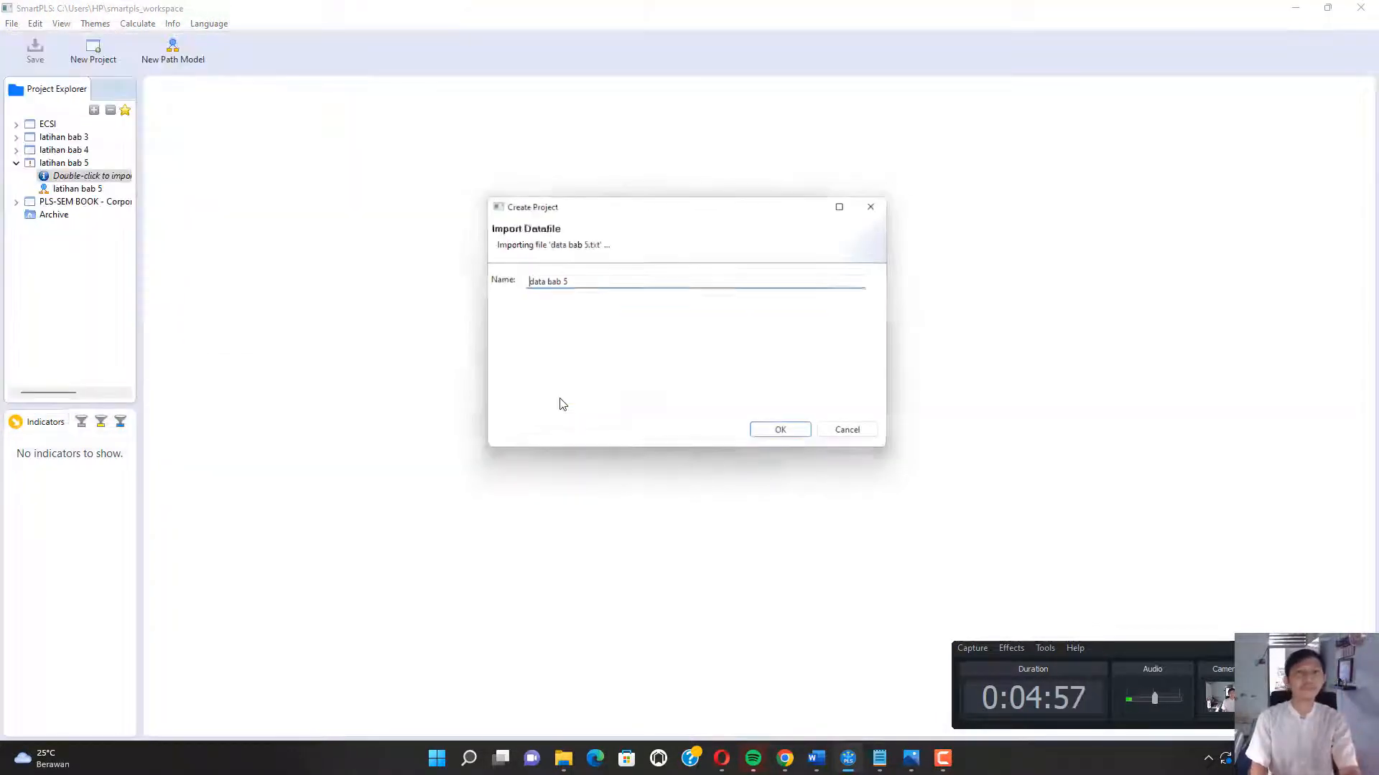
left_click(796, 436)
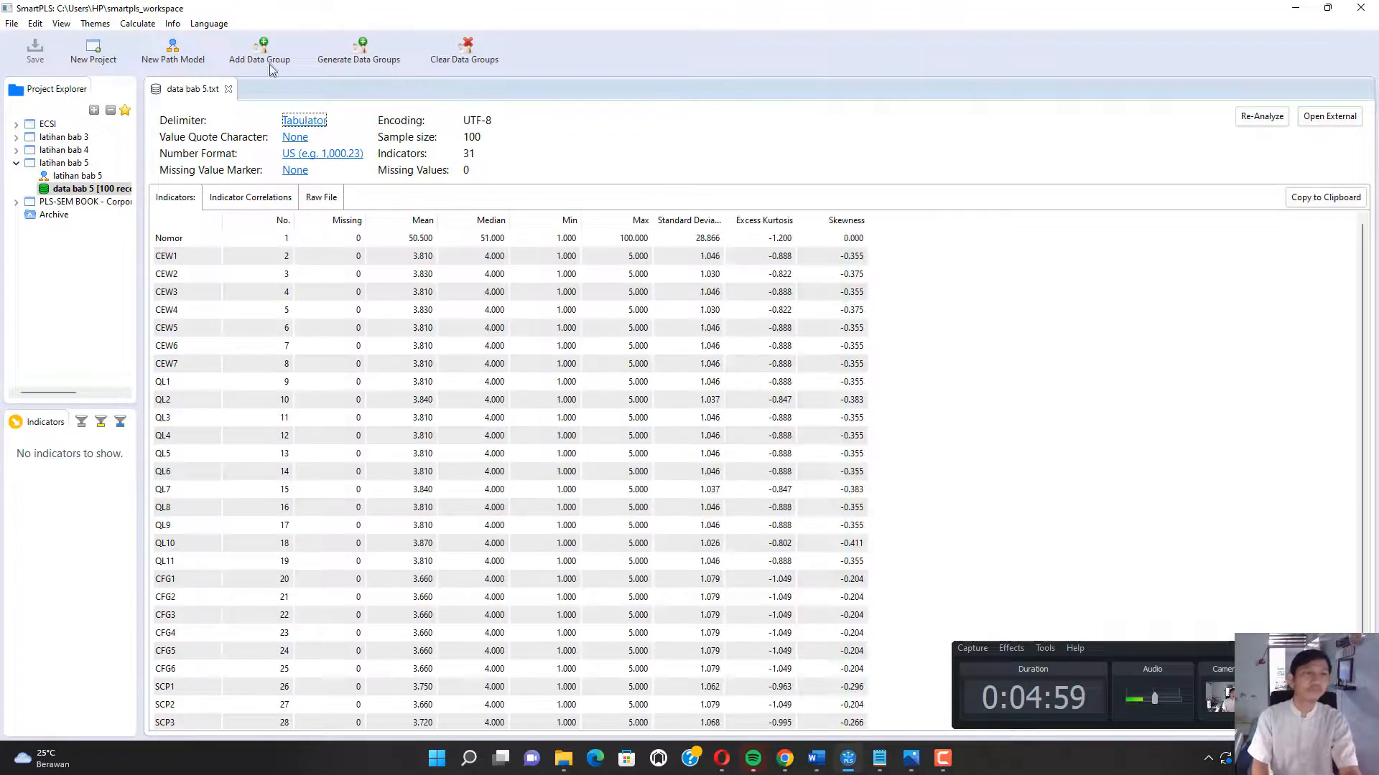
double_click(72, 176)
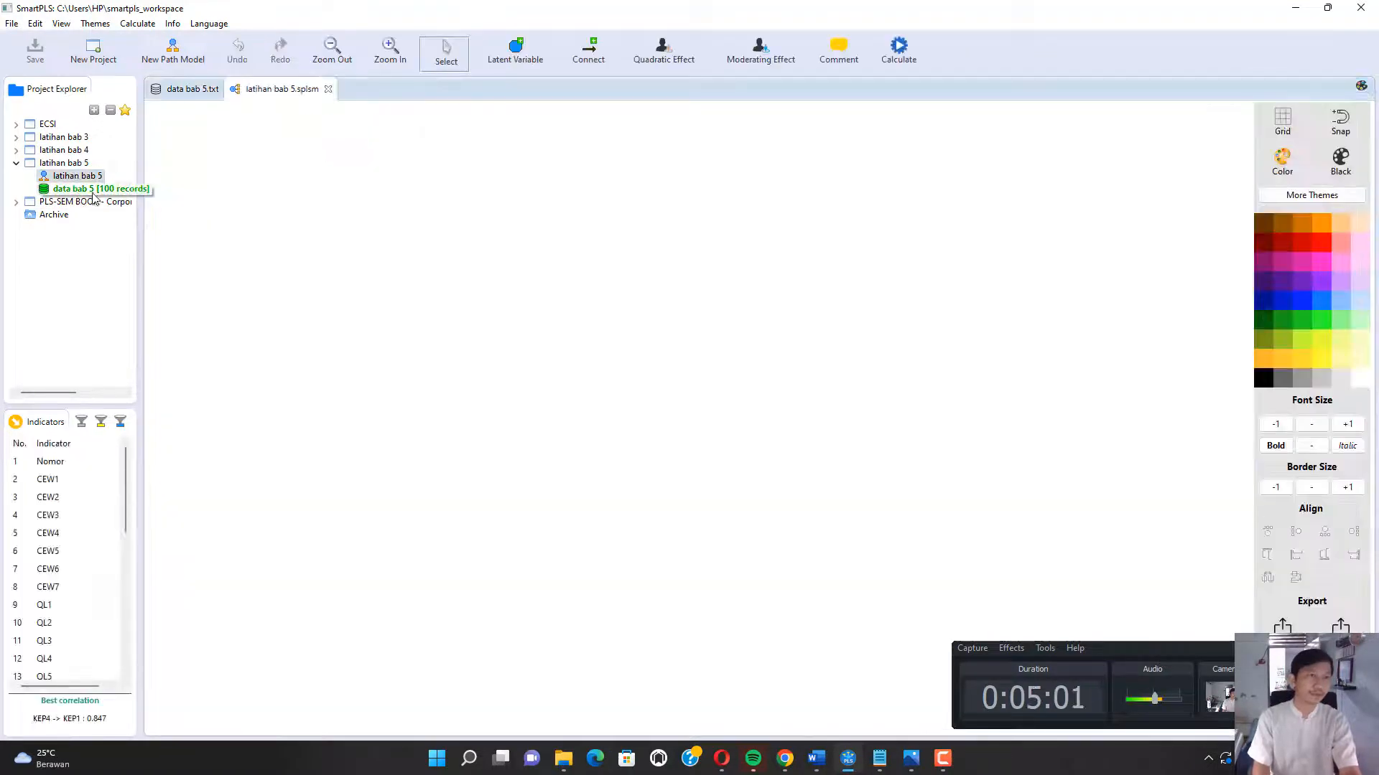
Switch to Chrome to review the variable columns in the data contoh kasus 5 GD spreadsheet, and return to SmartPLS.
left_click(785, 758)
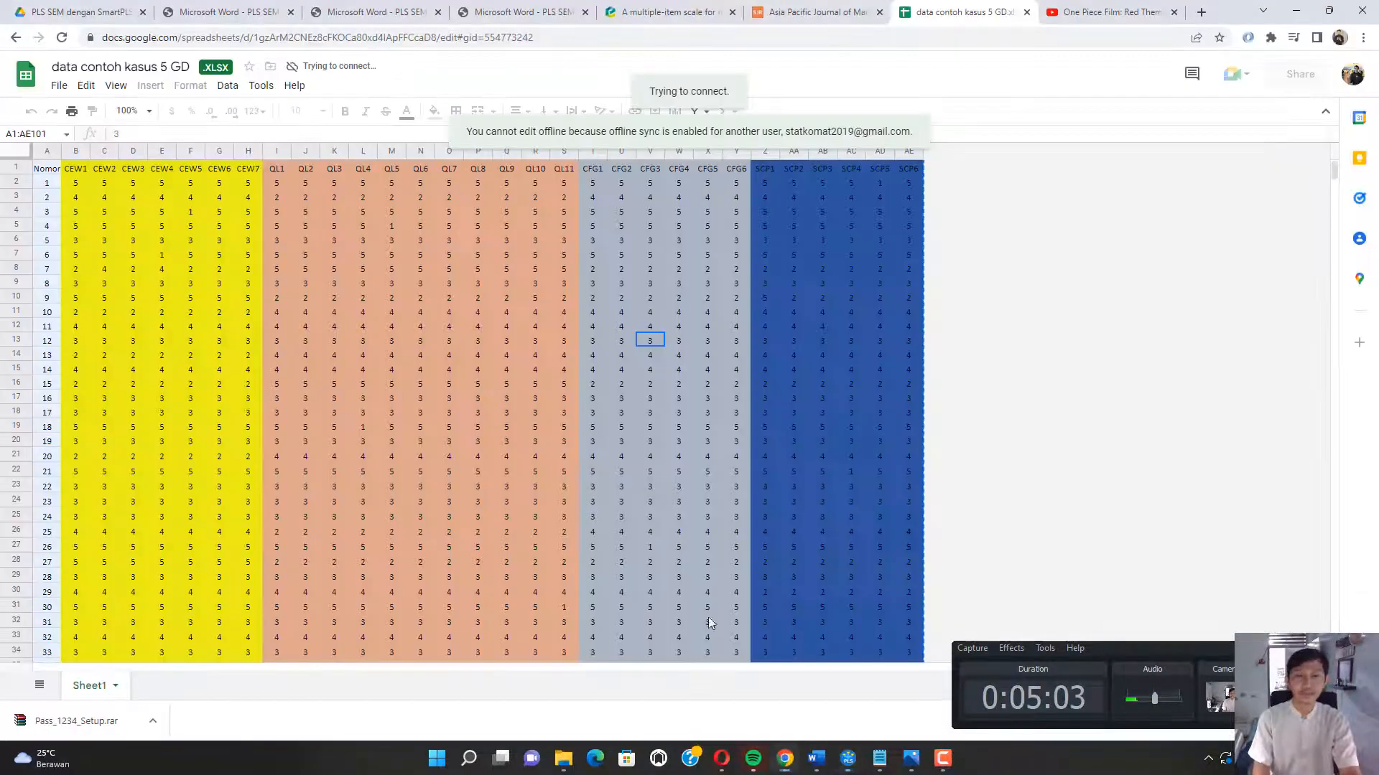
scroll(273, 425, "down", 14)
scroll(162, 454, "up", 15)
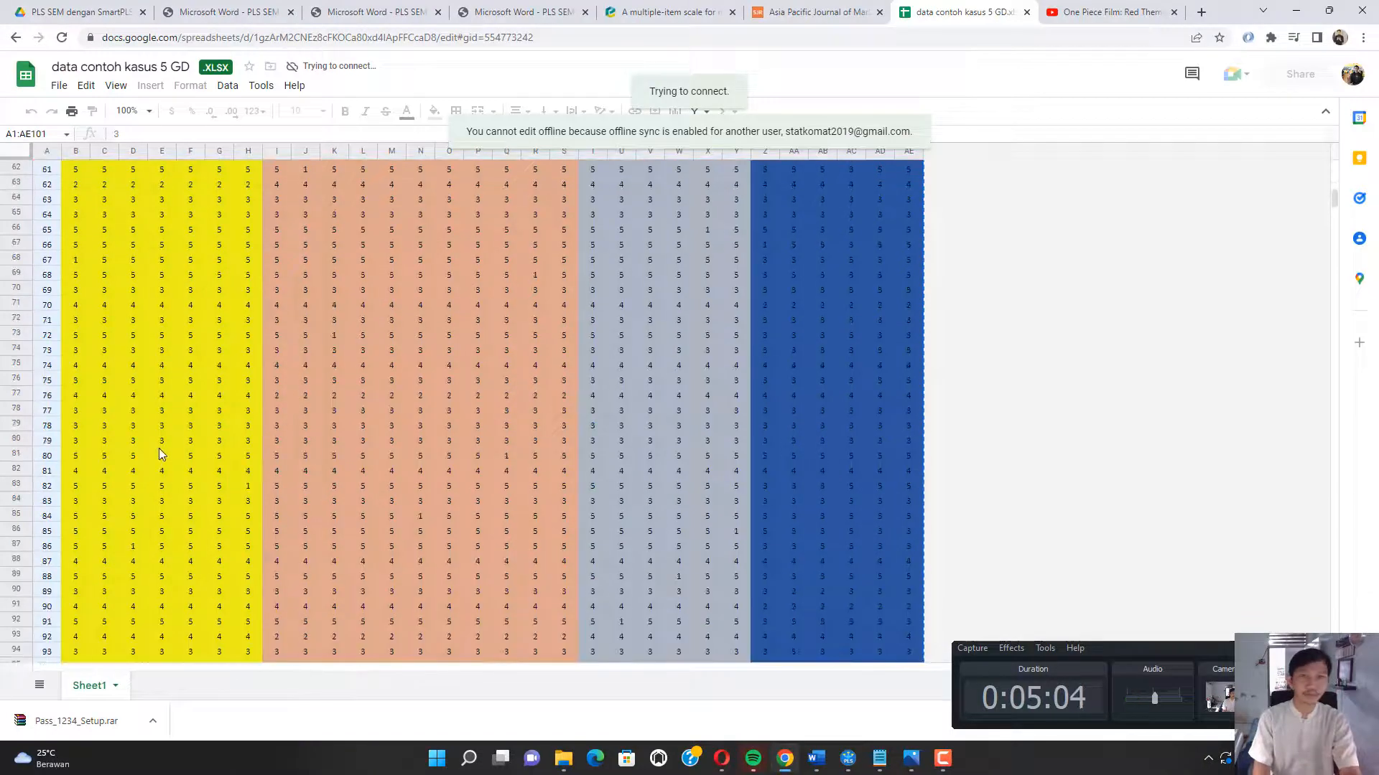
left_click(1297, 20)
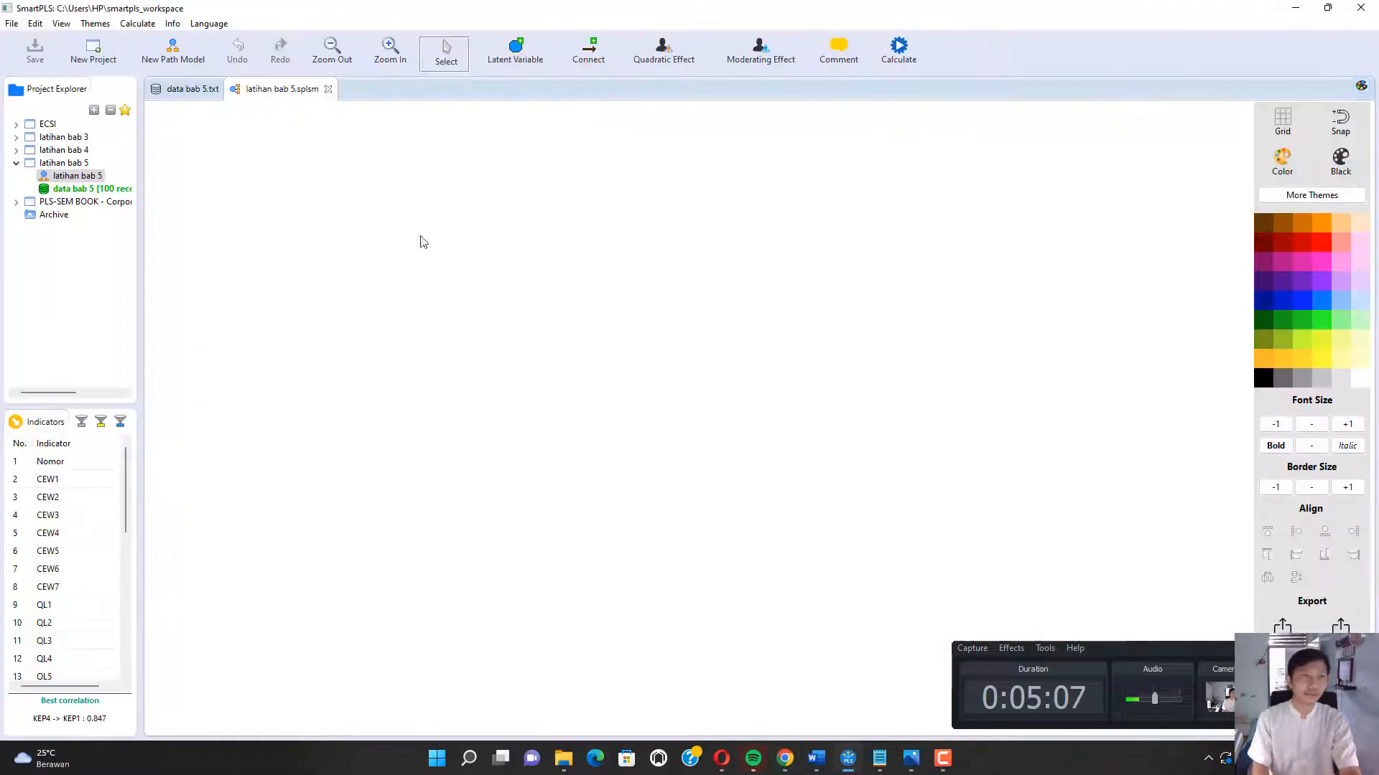
Place five latent variables on the canvas: three in a vertical column, one beside the column and one farther to its right.
left_click(517, 52)
left_click(346, 185)
left_click(357, 348)
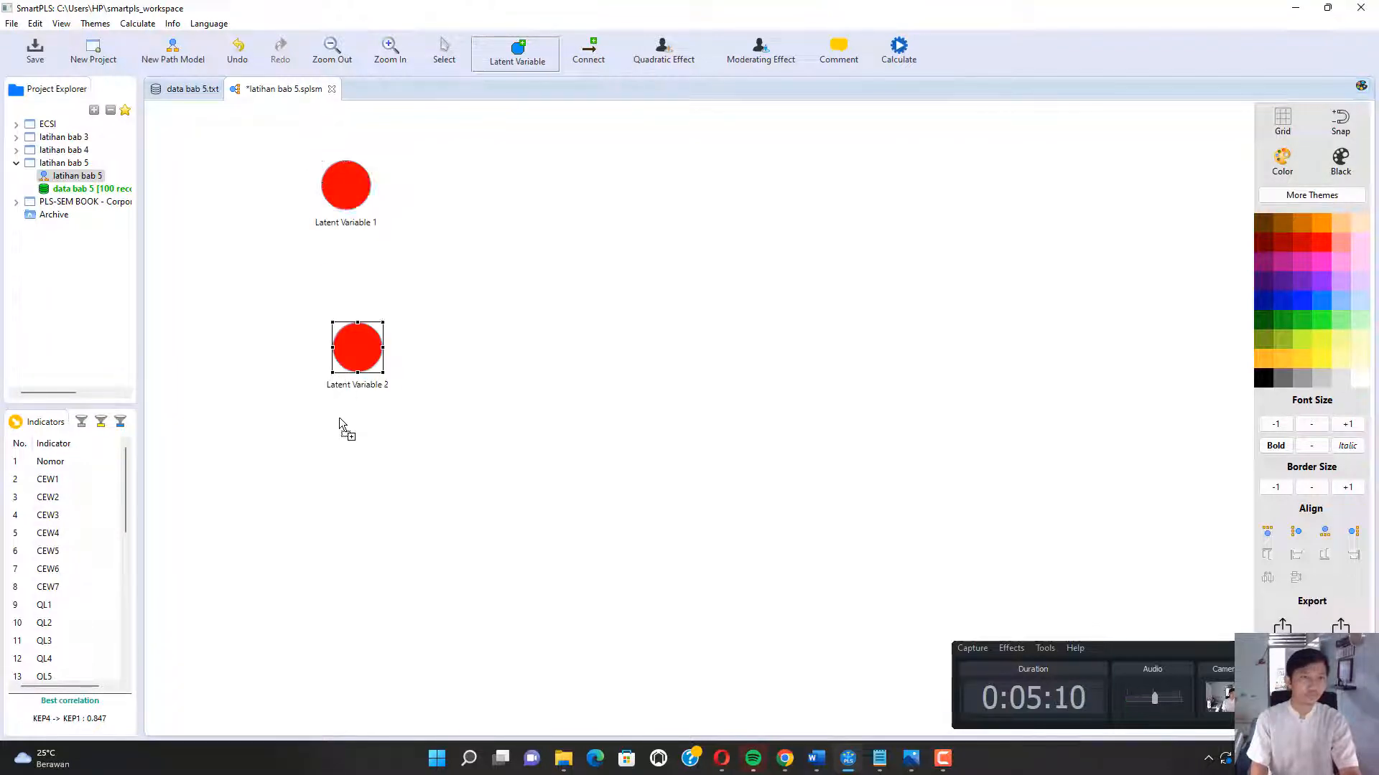
left_click(366, 537)
left_click(512, 367)
left_click(899, 356)
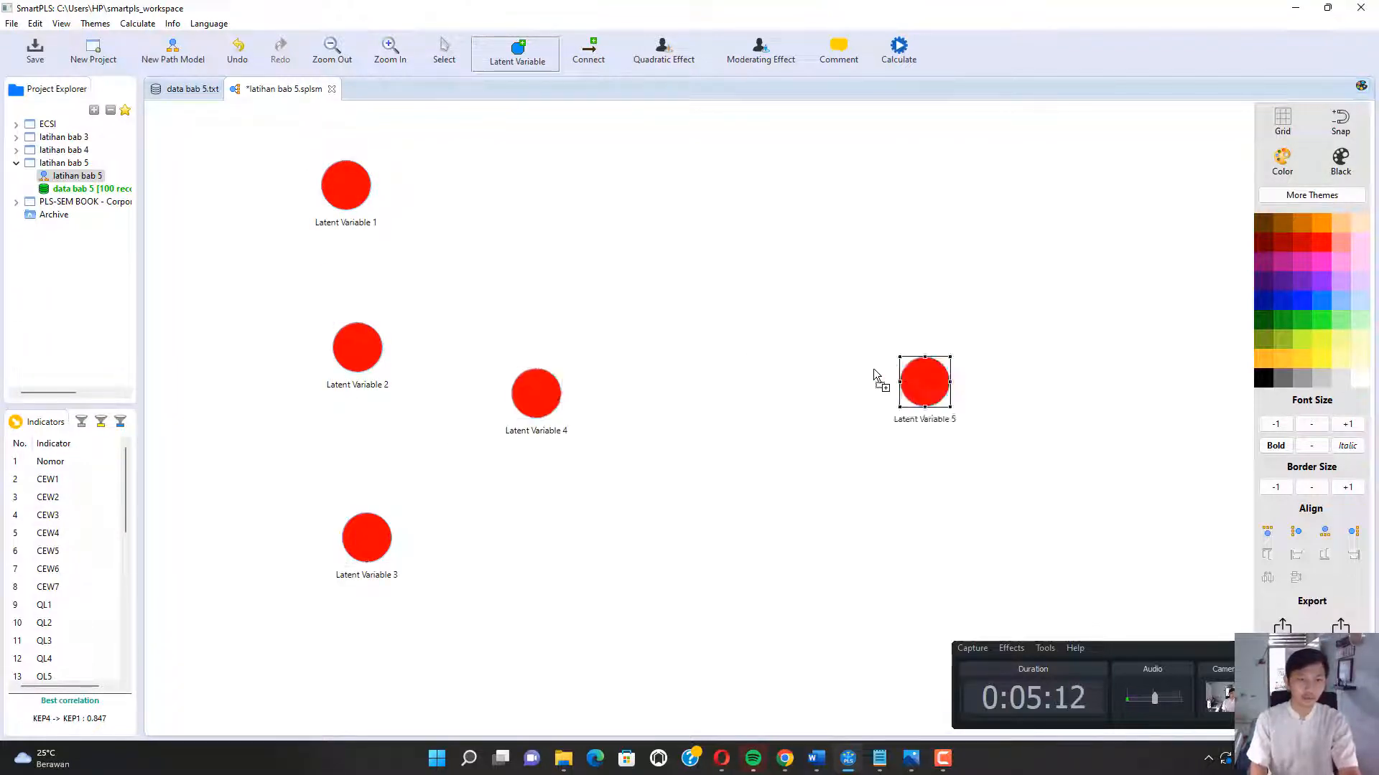
key("Escape")
Rename Latent Variable 1 to "CEW".
right_click(359, 176)
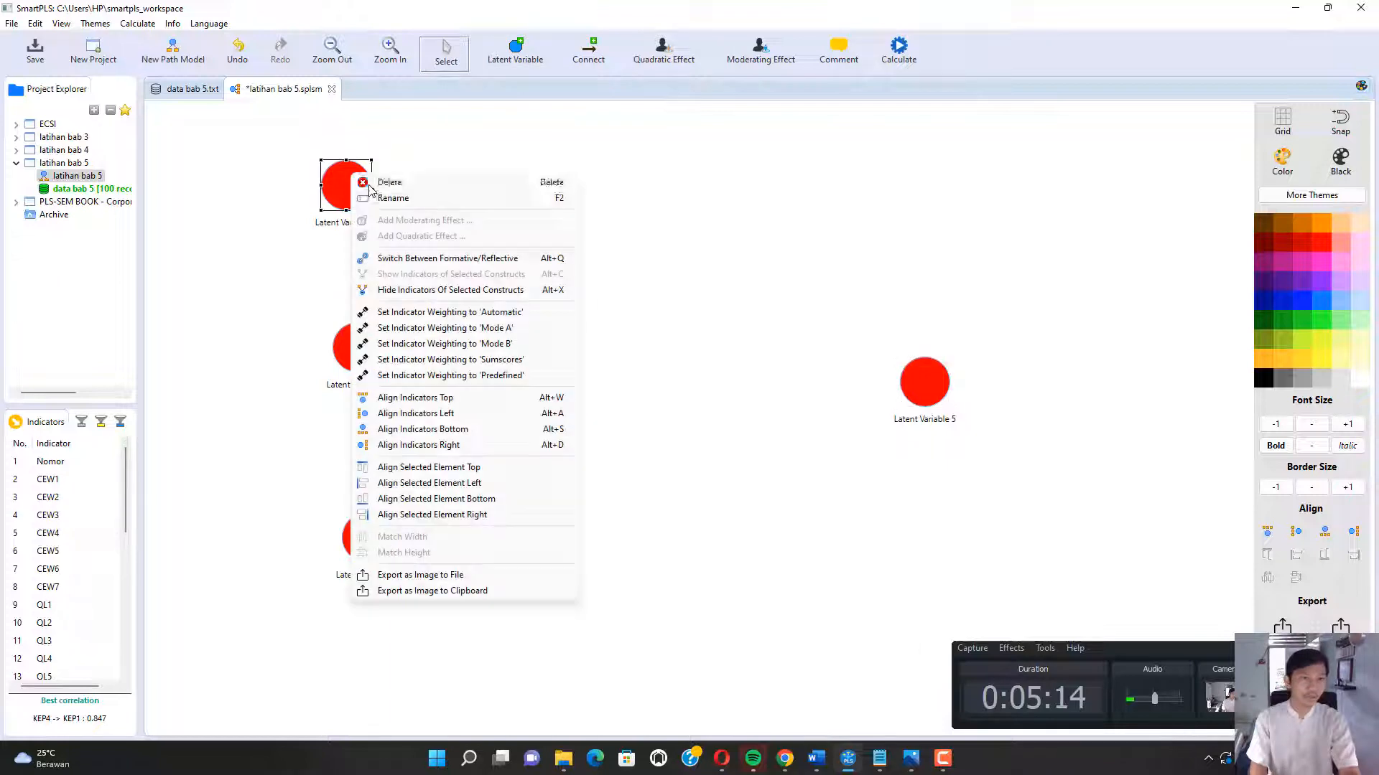
left_click(378, 196)
type("CEW")
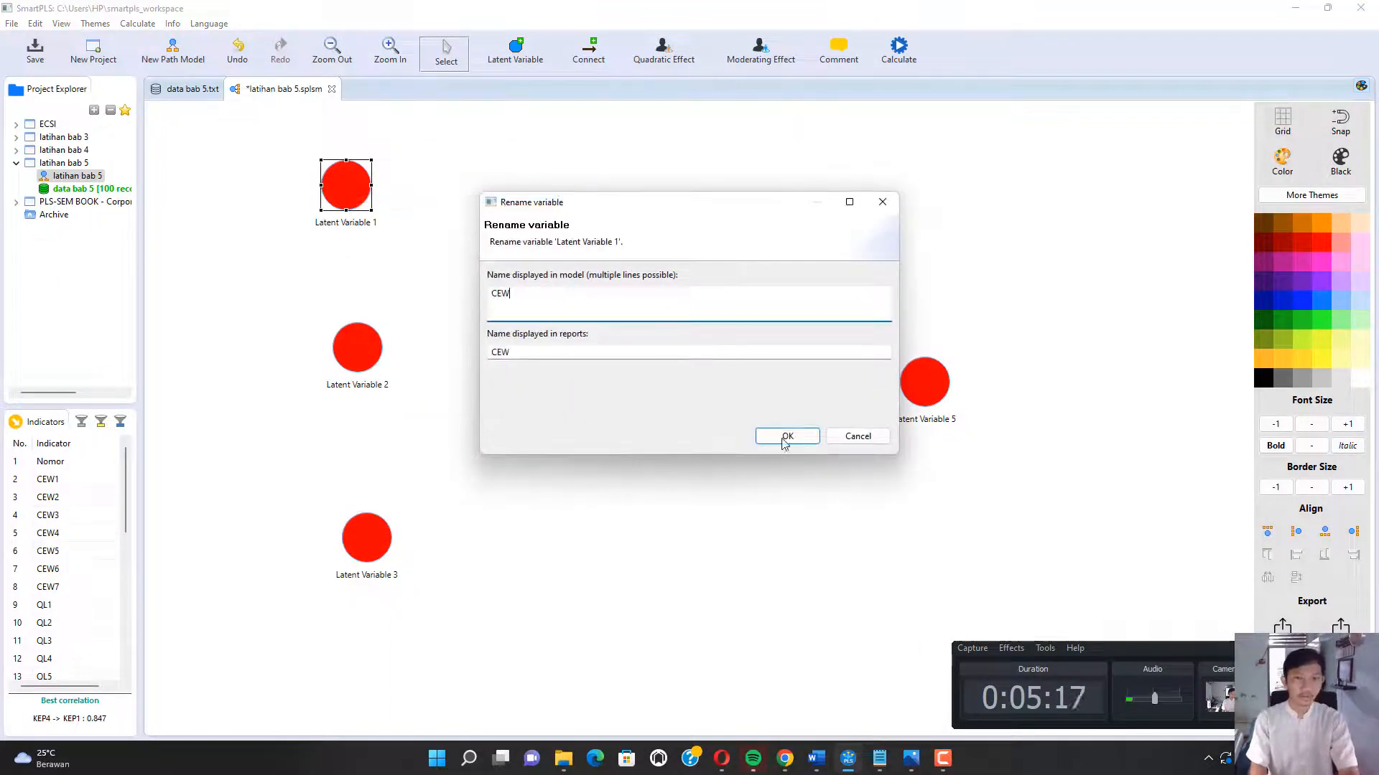
left_click(786, 437)
Rename Latent Variable 2 to "QL".
left_click(357, 349)
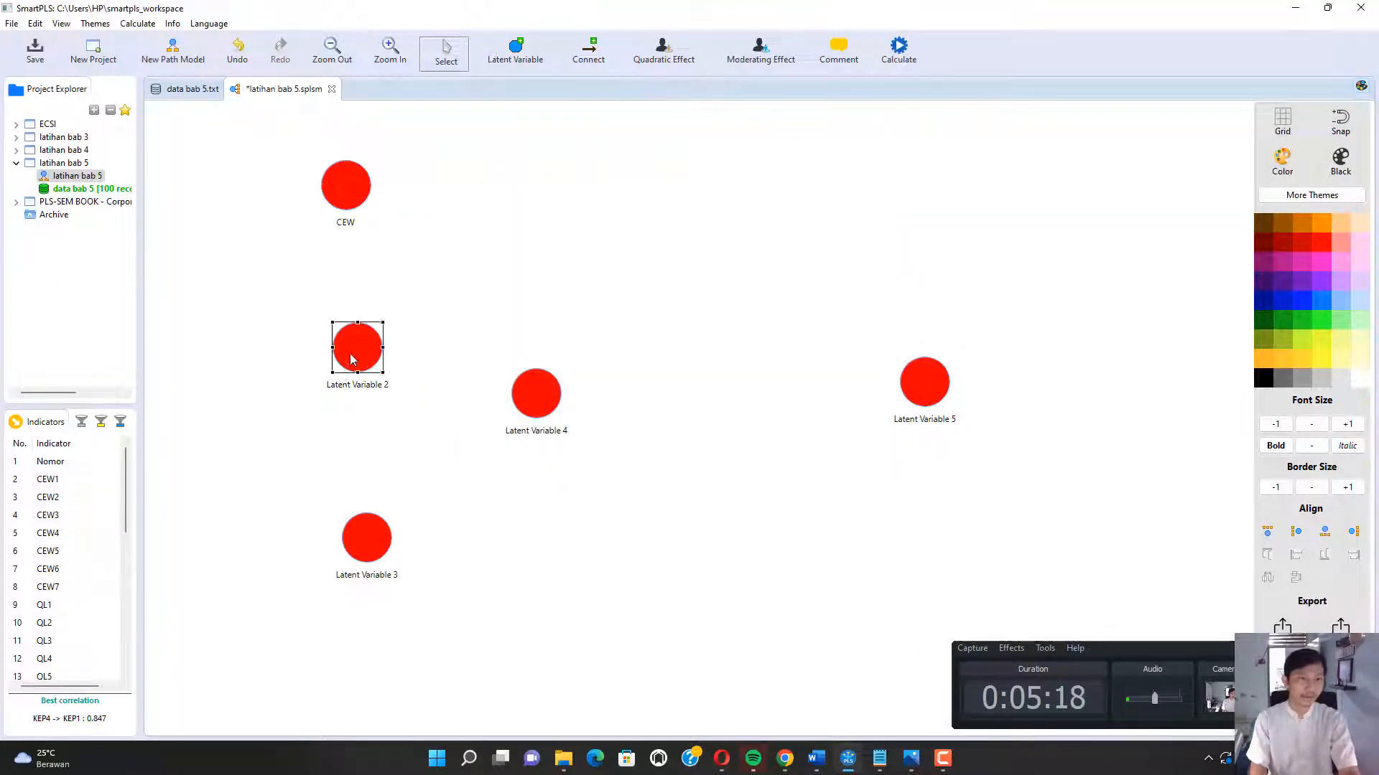
right_click(357, 349)
left_click(387, 337)
type("QL")
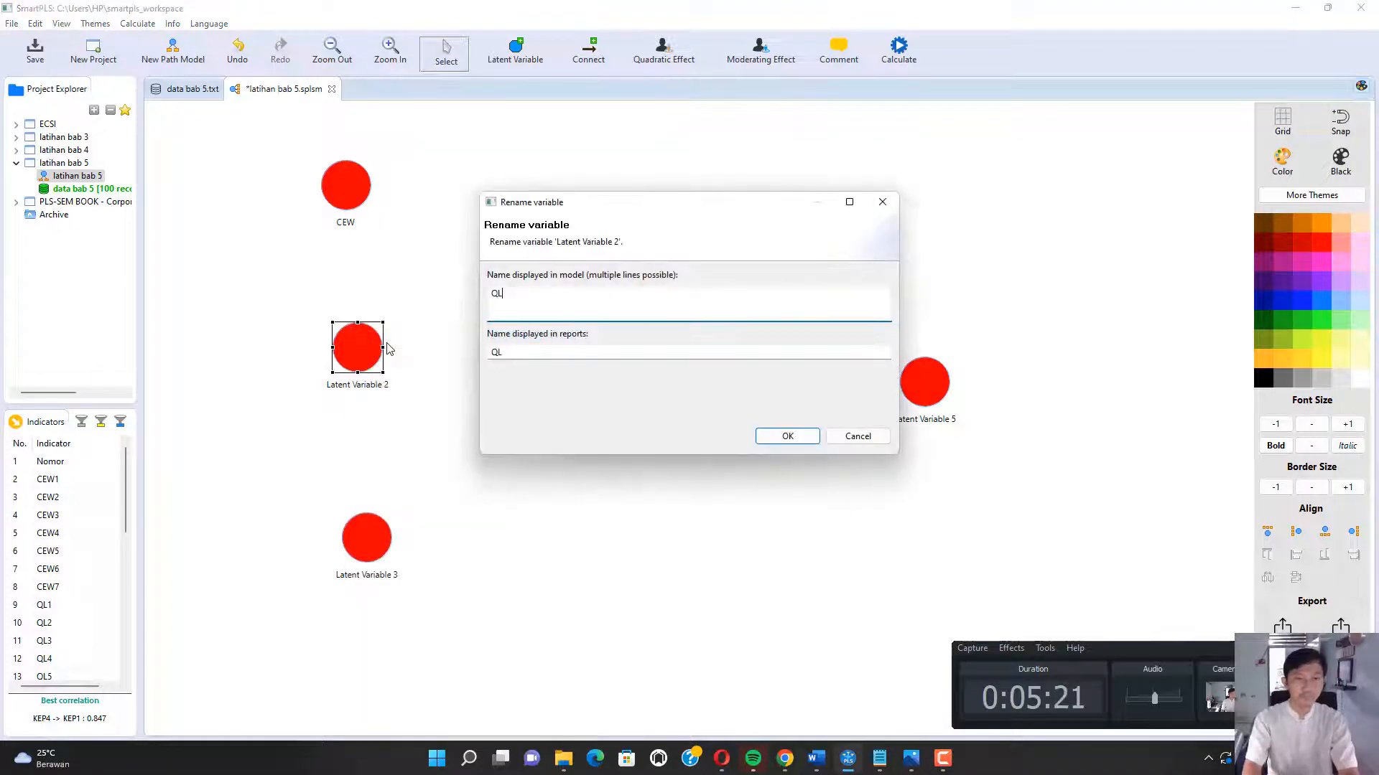
left_click(786, 436)
Rename Latent Variable 3 to "CFG".
scroll(79, 529, "down", 6)
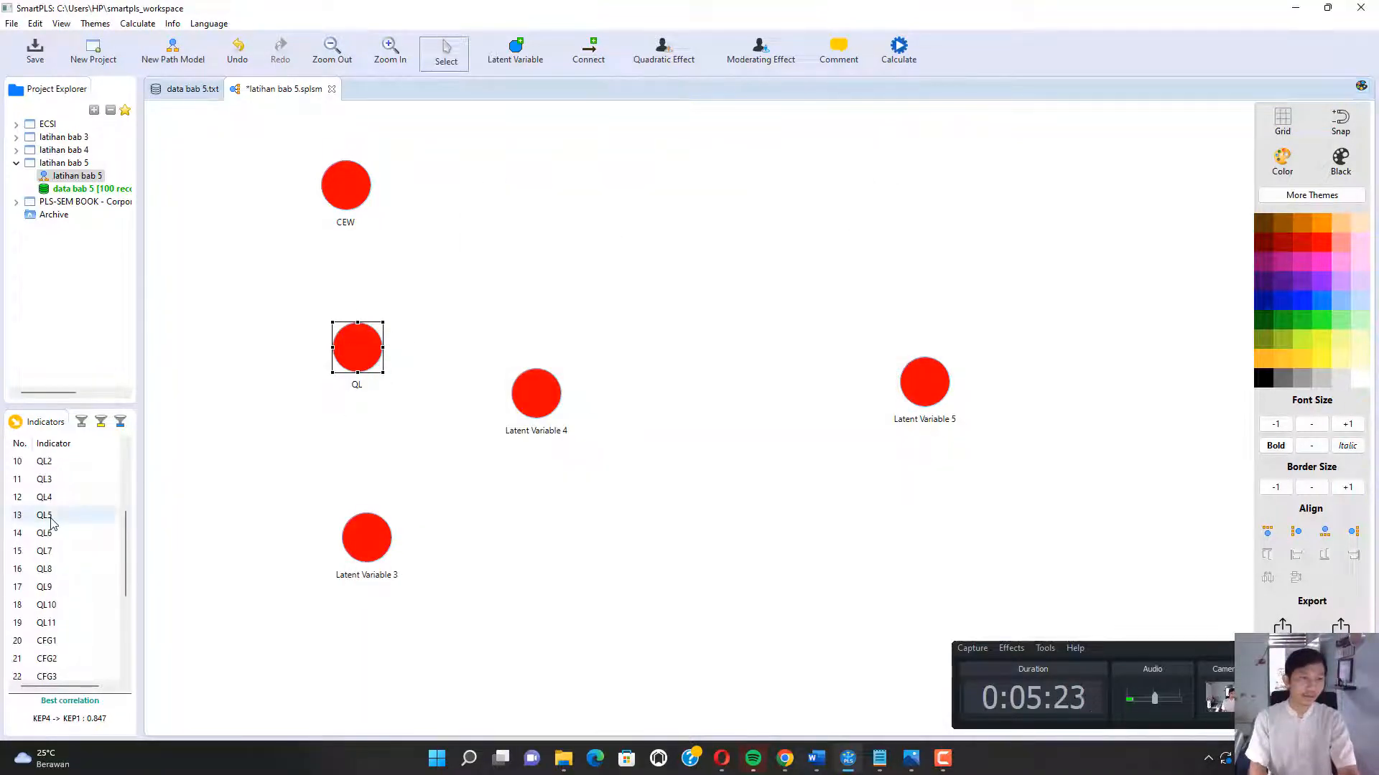
right_click(364, 565)
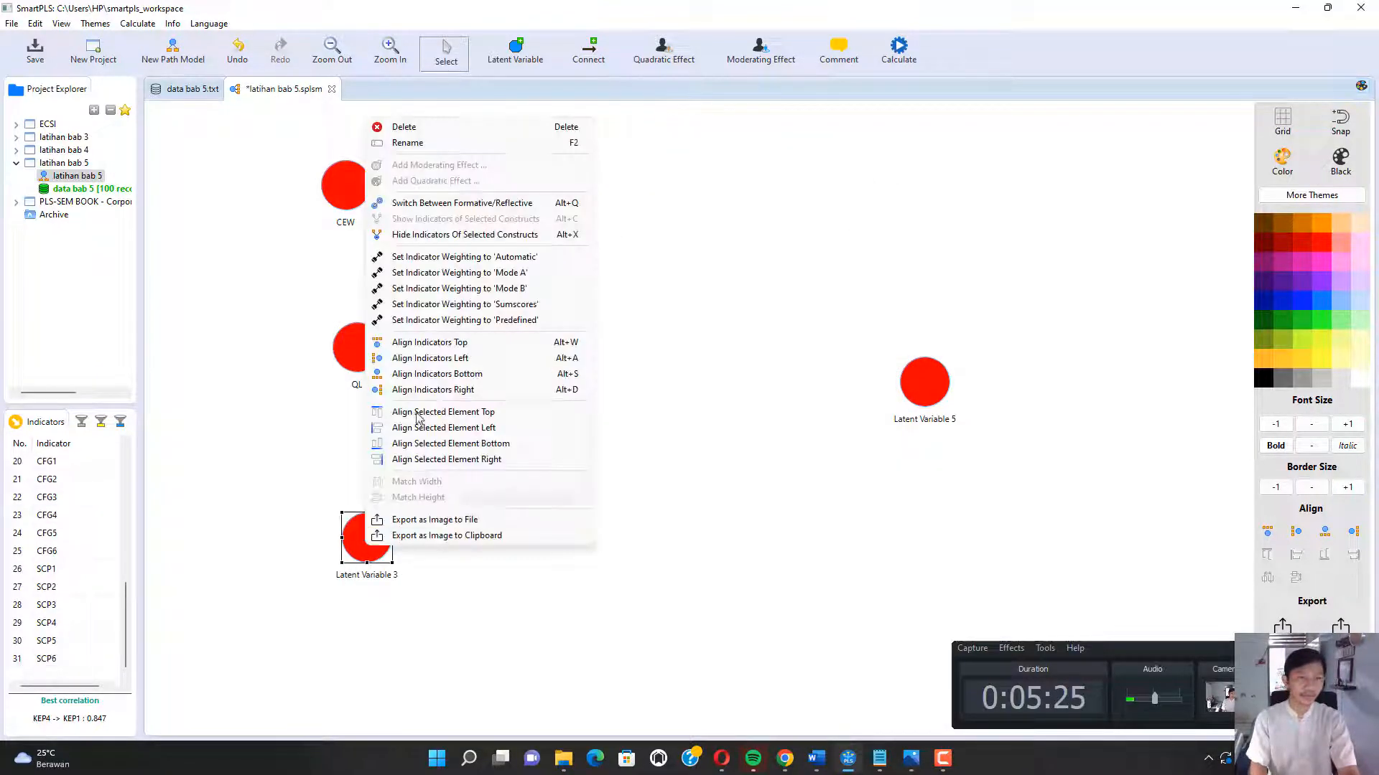
left_click(388, 141)
type("CF")
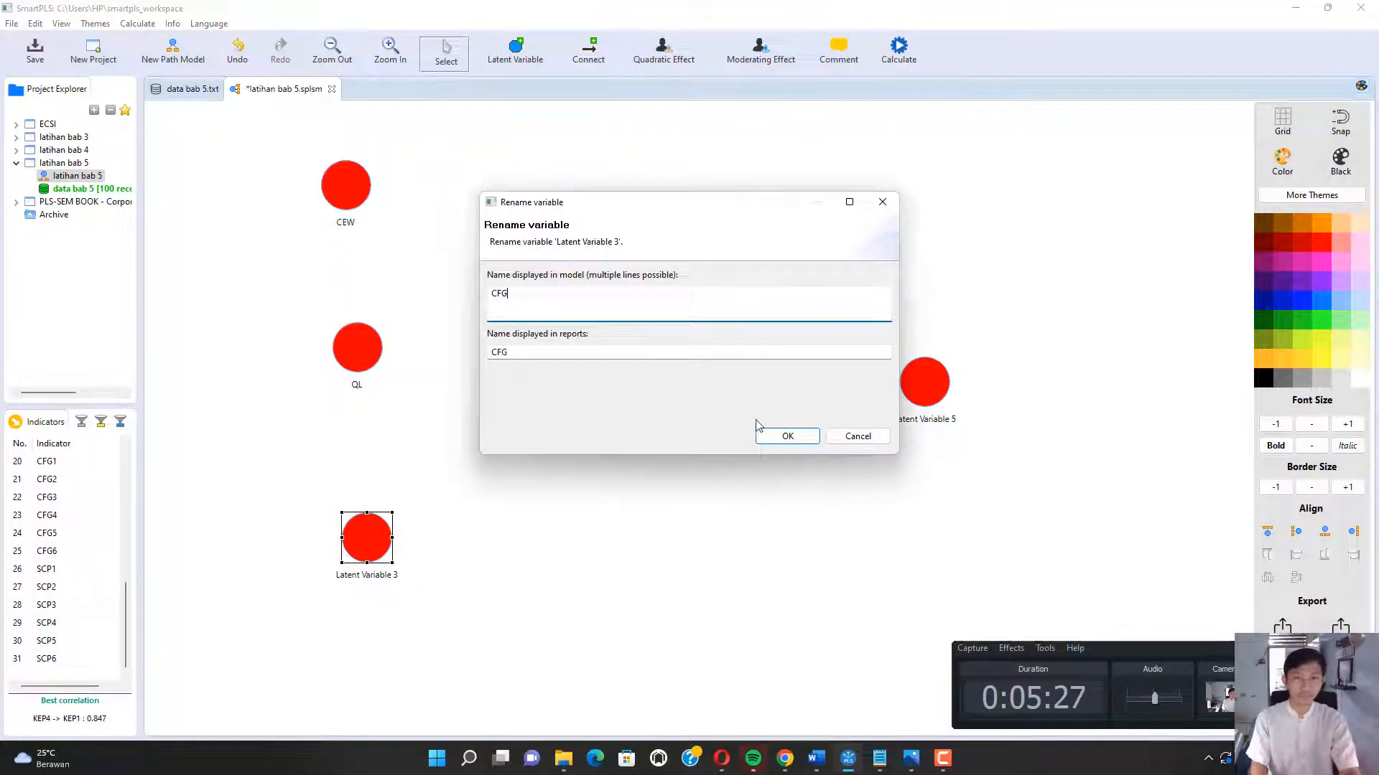
type("G")
left_click(769, 437)
Rename Latent Variable 5 to "SCP".
right_click(906, 387)
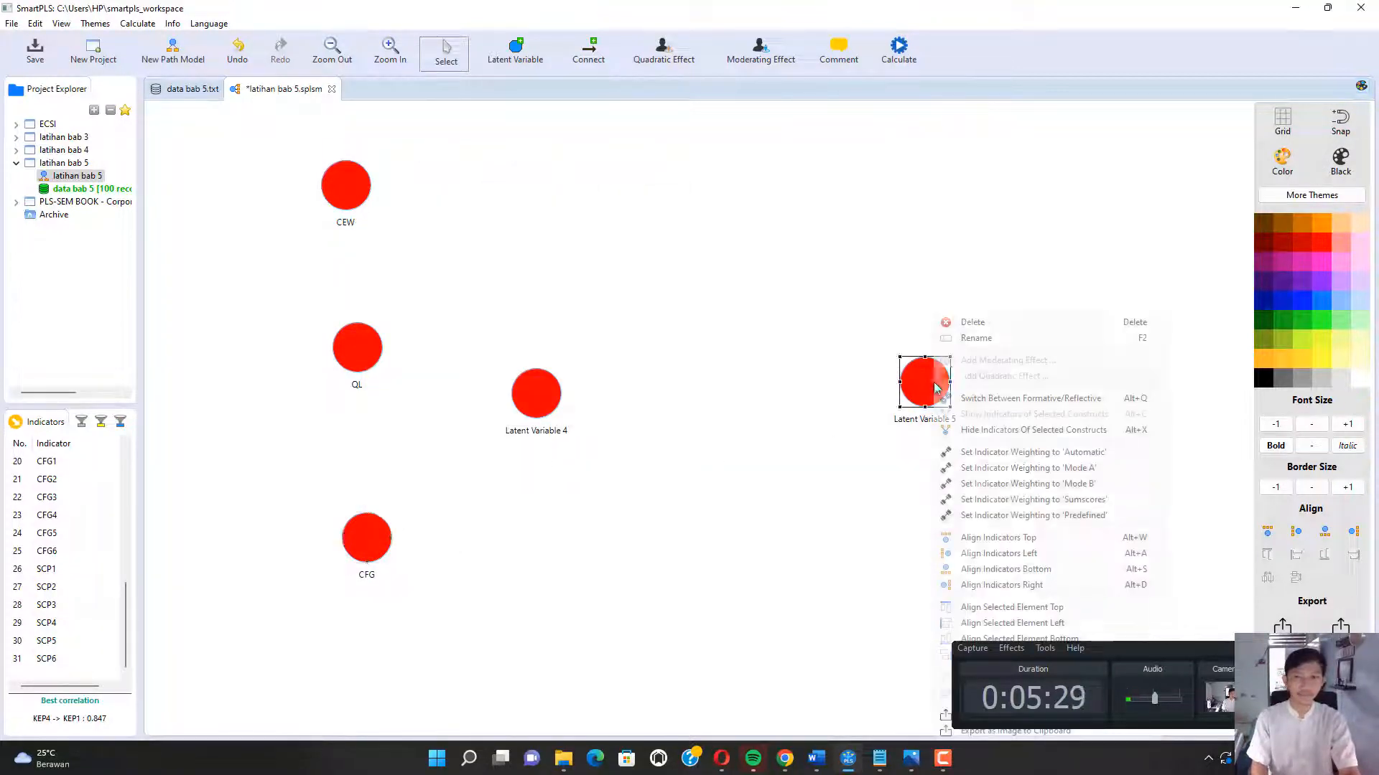
left_click(964, 345)
type("SCP")
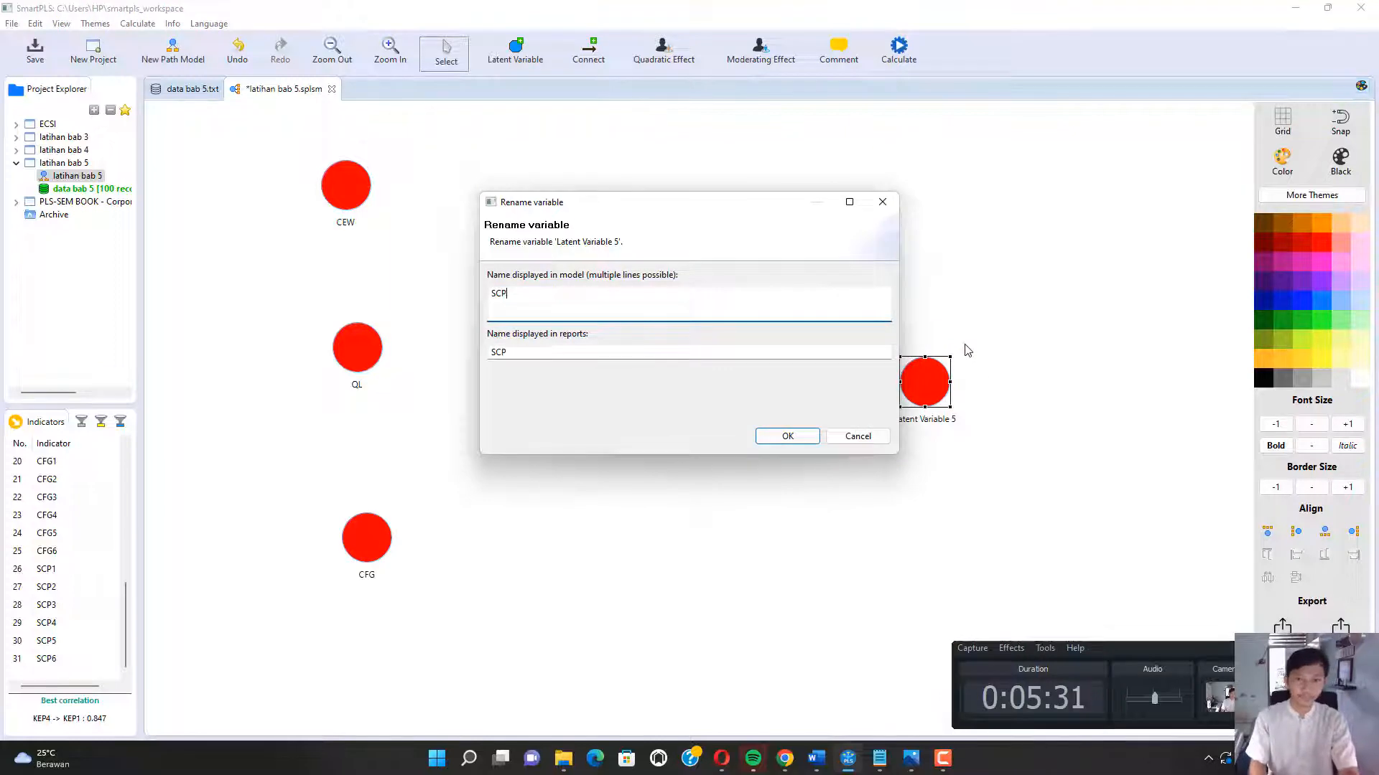
left_click(786, 435)
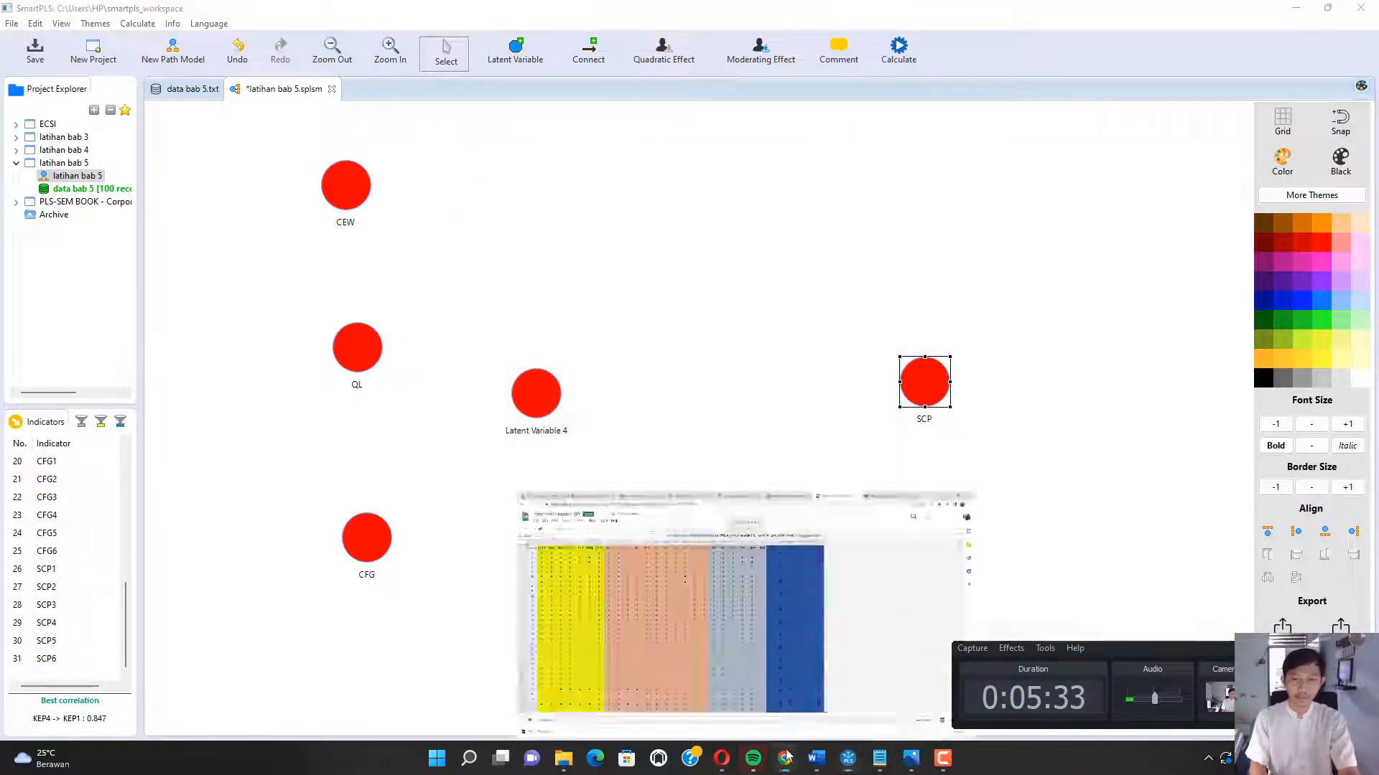
Switch to Chrome to review the conceptual model figure in the PLS SEM dengan SmartPLS PDF, and return to SmartPLS.
left_click(790, 758)
left_click(565, 11)
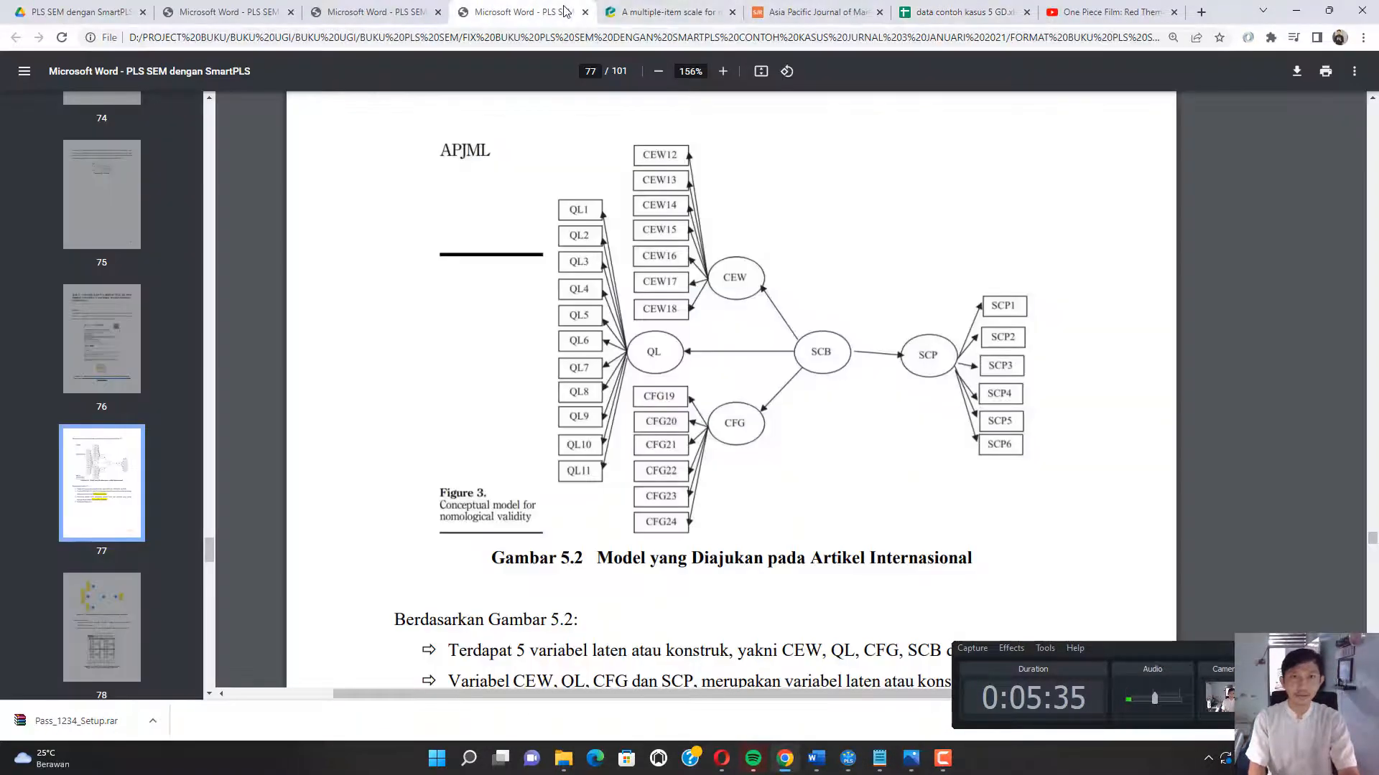
scroll(819, 396, "down", 5)
scroll(797, 392, "up", 15)
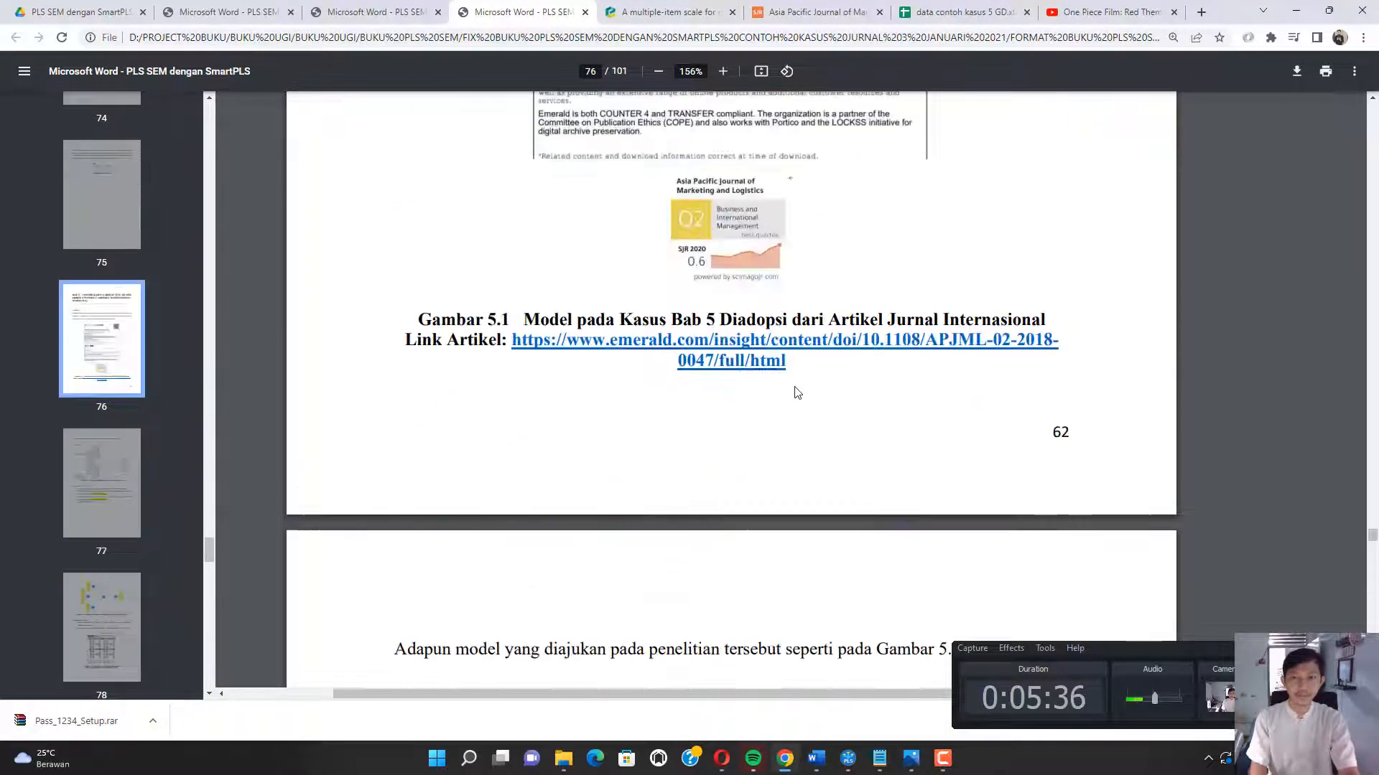
scroll(795, 392, "down", 20)
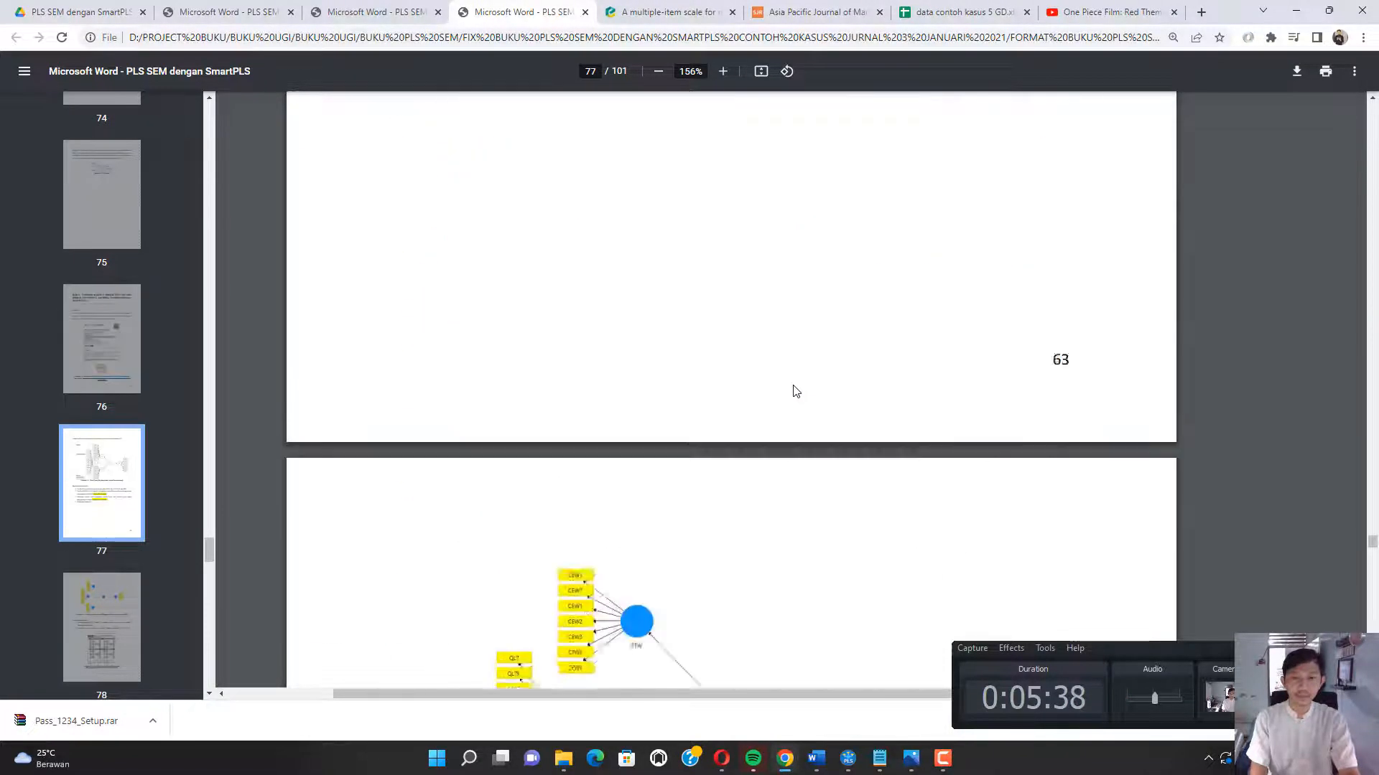
left_click(1296, 11)
Rename Latent Variable 4 to "SCB".
right_click(514, 420)
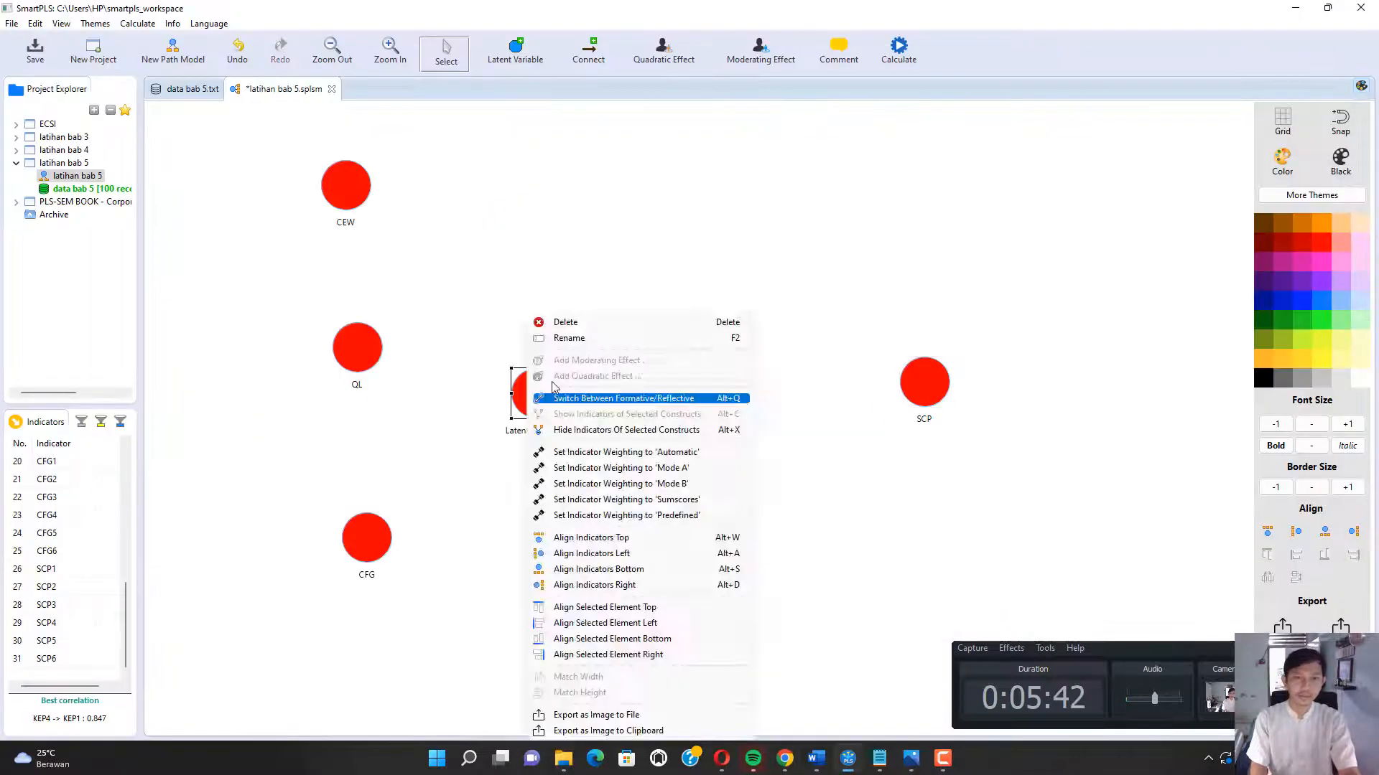
left_click(578, 336)
type("SCB")
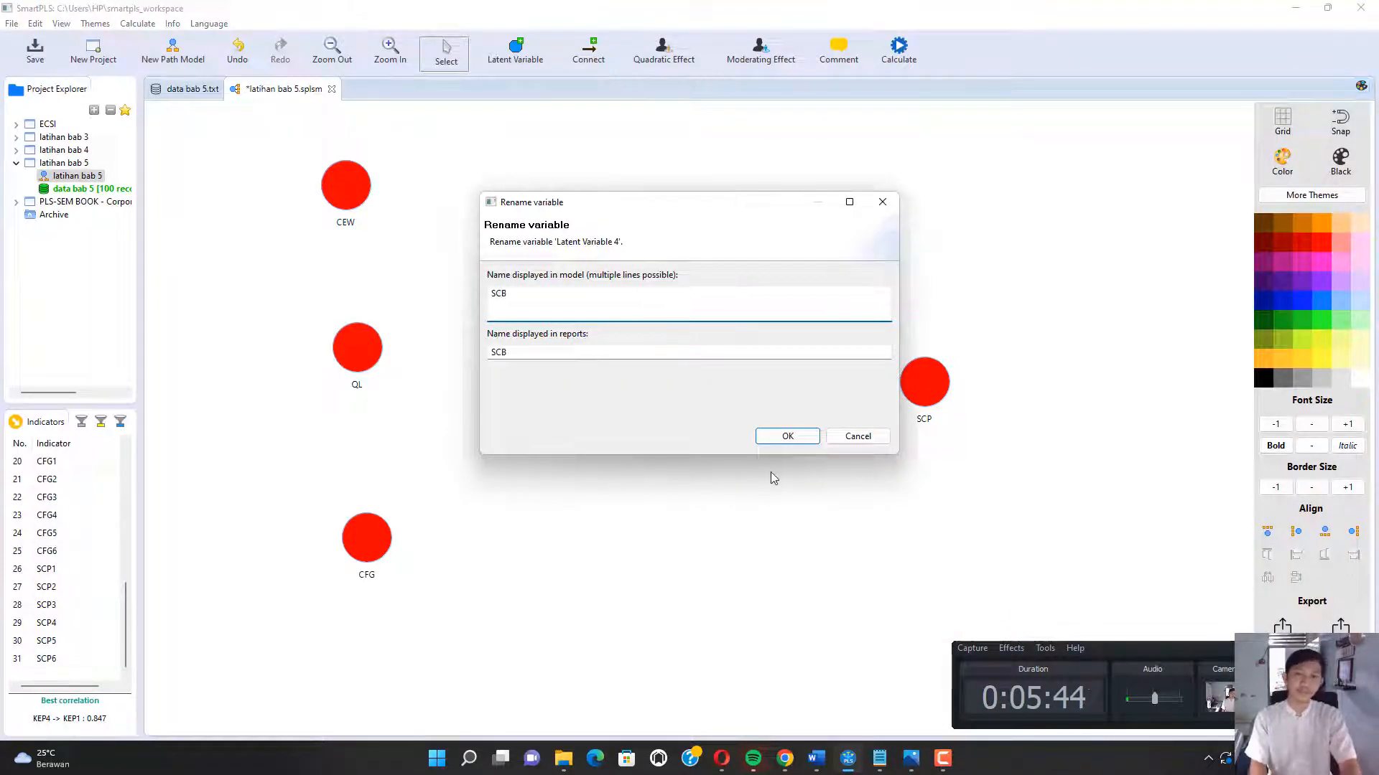
left_click(788, 435)
Assign the indicators CEW1 to CEW7 to the CEW latent variable.
scroll(76, 556, "up", 7)
left_click(78, 488)
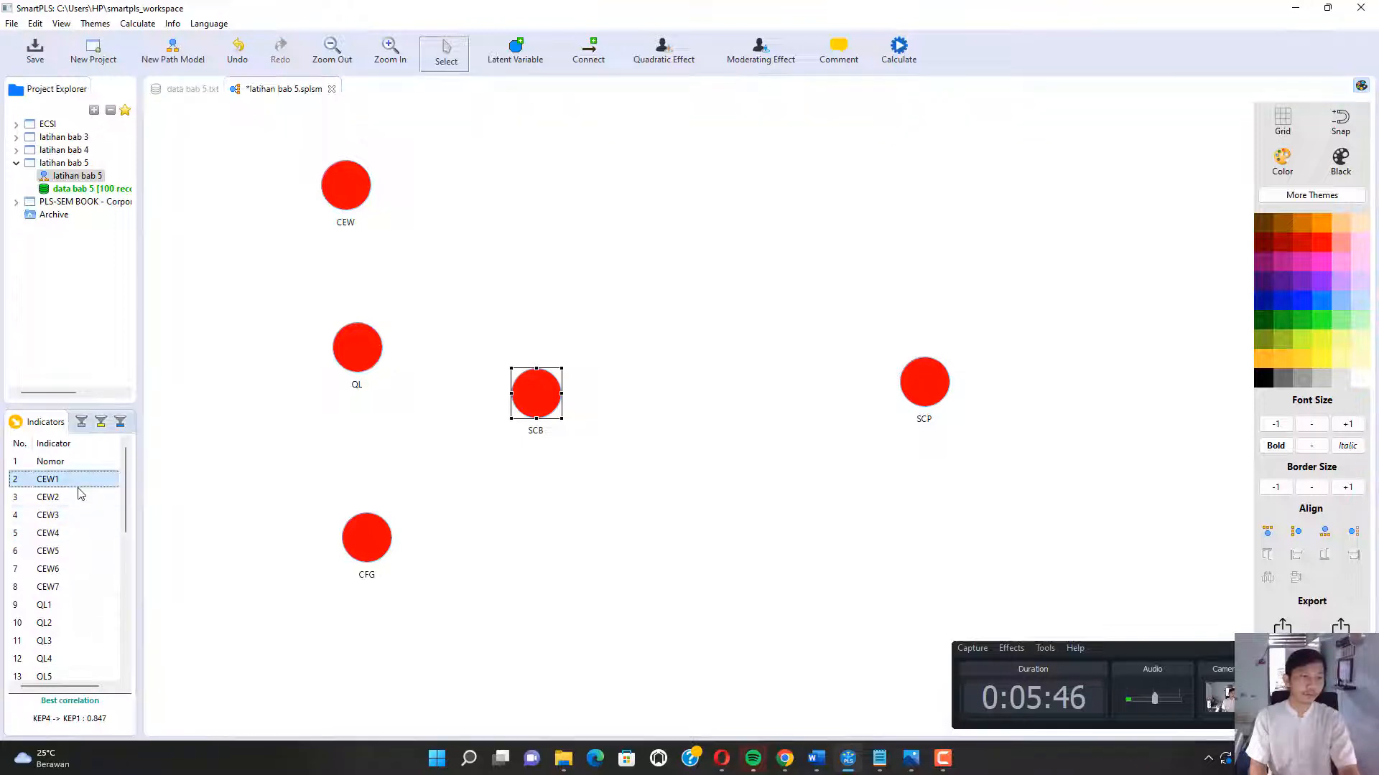
key("shift+Down")
key("shift+Down")
key("shift+Down")
key("shift+Down")
key("shift+Down")
key("shift+Down")
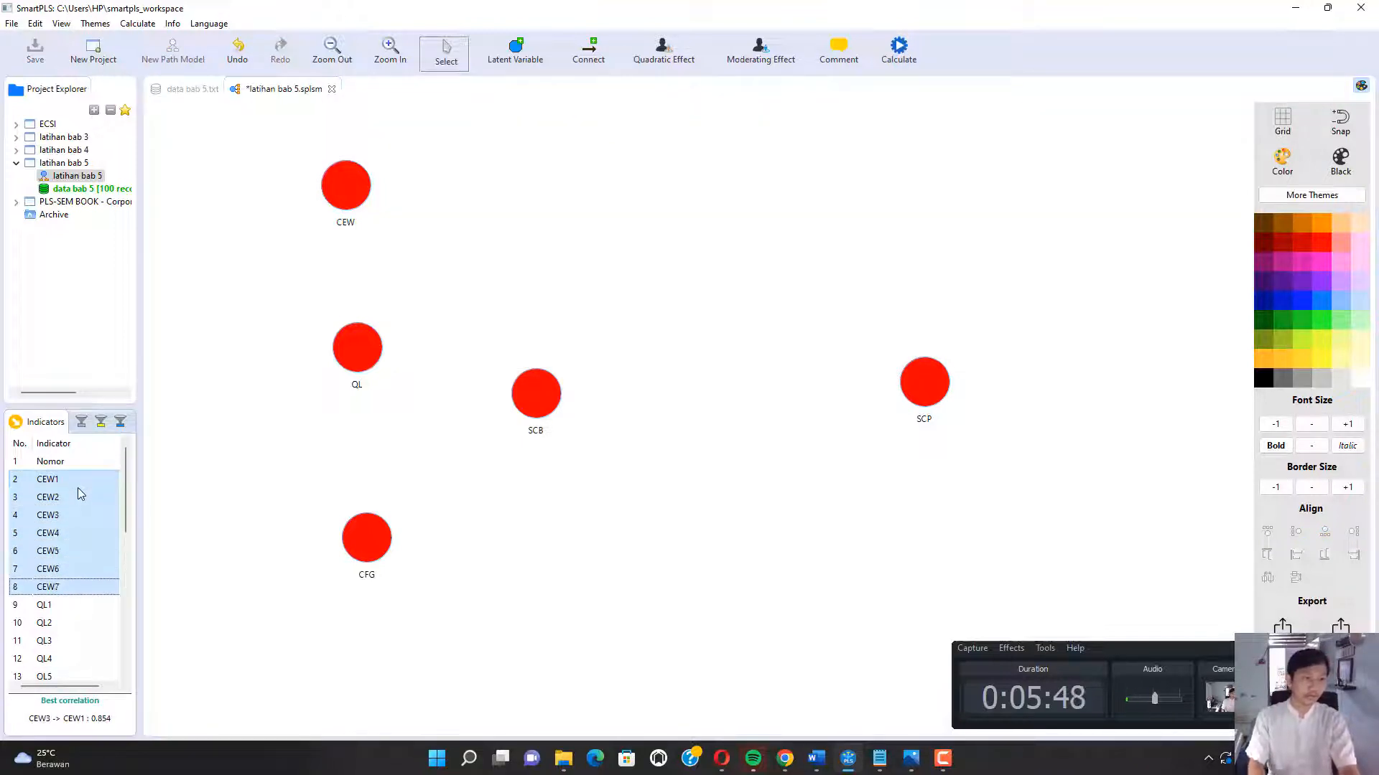
left_click_drag(77, 488, 347, 192)
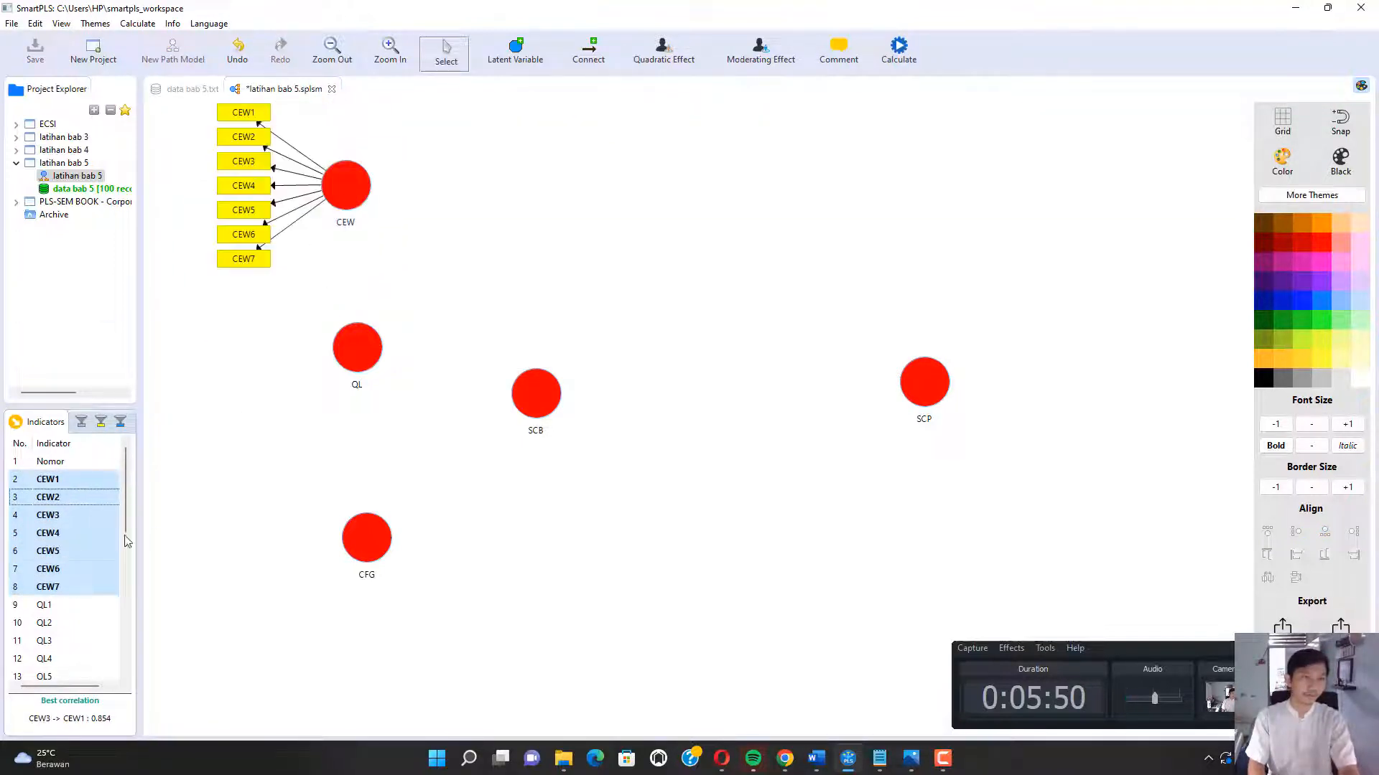
Assign the indicators QL1 to QL11 to the QL latent variable.
left_click(72, 609)
key("shift+Down")
key("shift+Down")
key("shift+Down")
key("shift+Down")
key("shift+Down")
key("shift+Down")
key("shift+Down")
key("shift+Down")
key("shift+Down")
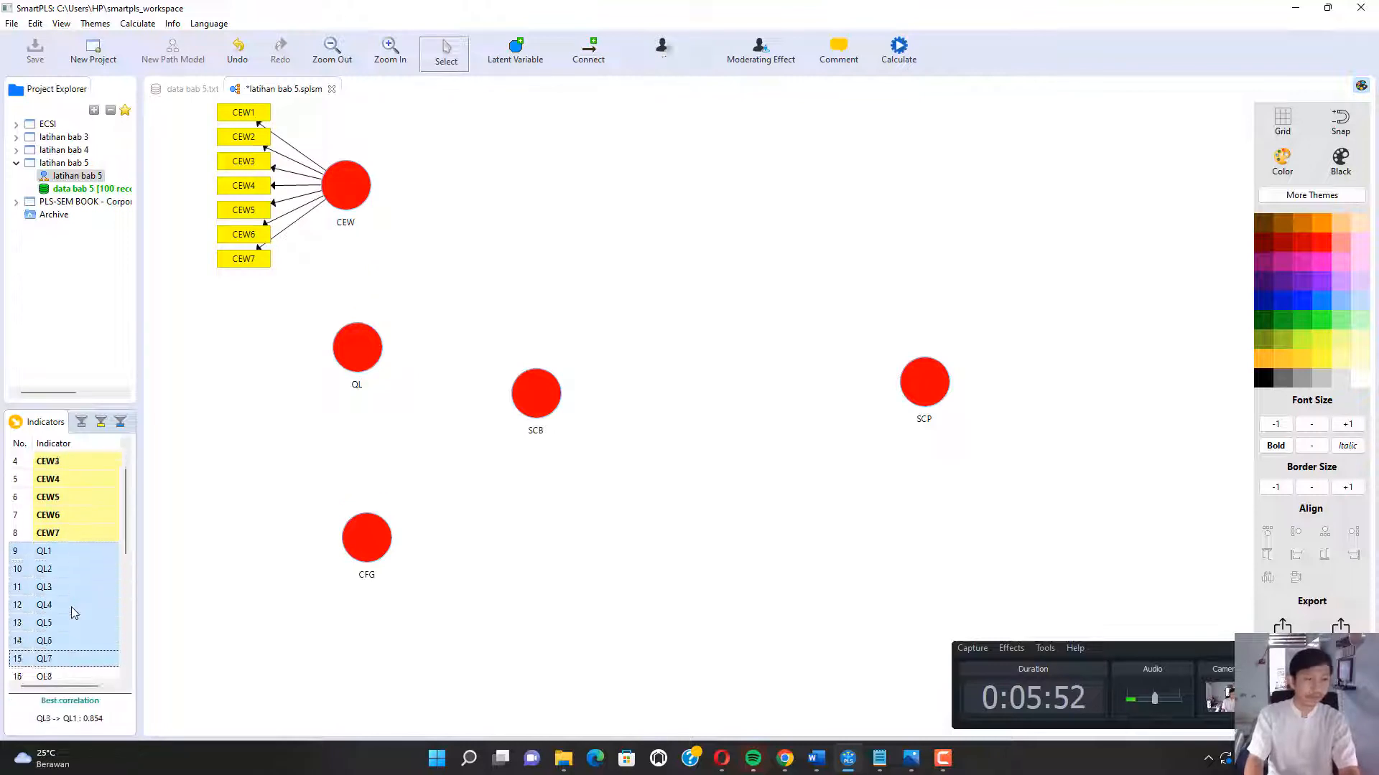
key("shift+Down")
scroll(71, 606, "down", 1)
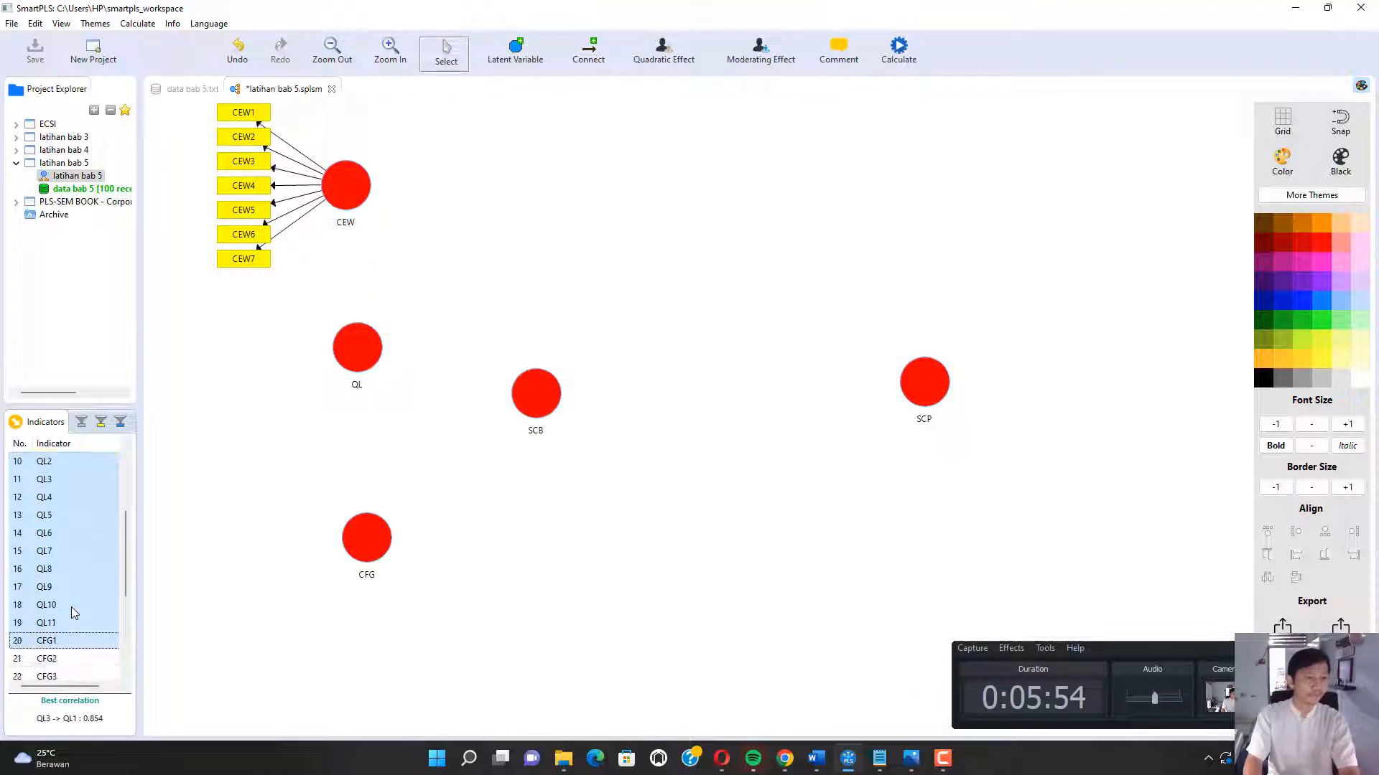
left_click_drag(59, 559, 343, 362)
Assign the indicators CFG1 to CFG6 to the CFG latent variable.
scroll(100, 531, "down", 3)
left_click(76, 480)
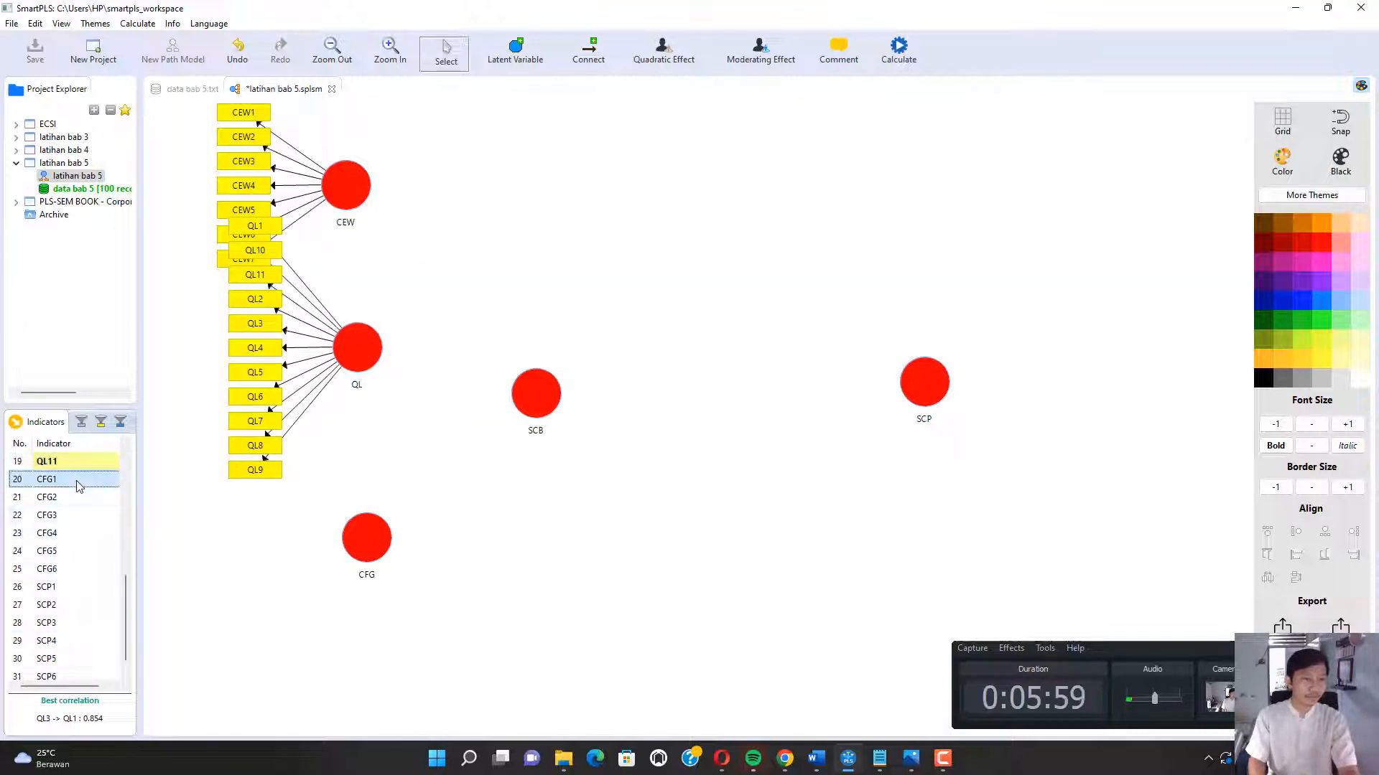
key("shift+Down")
key("shift+Down")
key("shift+Down")
key("shift+Down")
key("shift+Down")
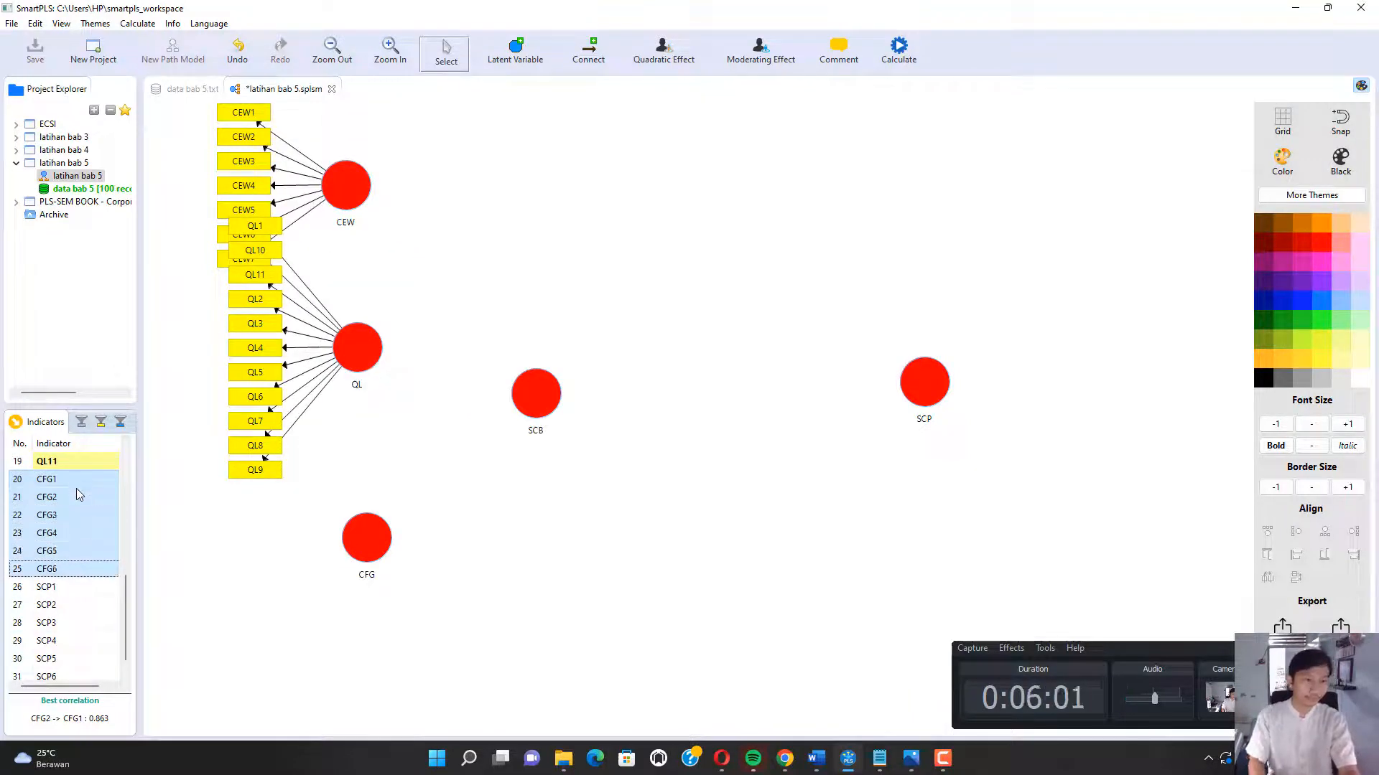
left_click_drag(76, 488, 366, 537)
Assign the indicators SCP1 to SCP6 to the SCP latent variable.
left_click(54, 588)
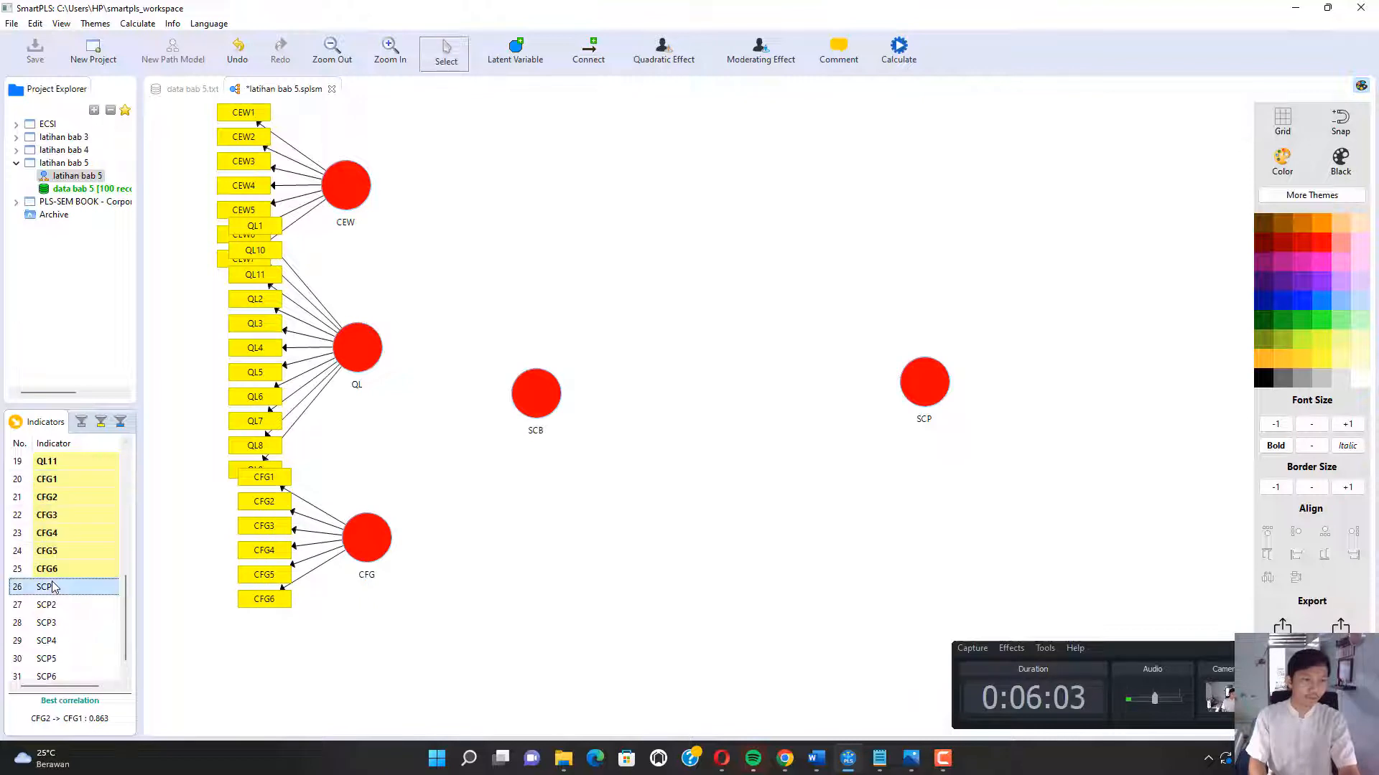
key("shift+Down")
key("shift+Down")
key("shift+Down")
key("shift+Down")
key("shift+Down")
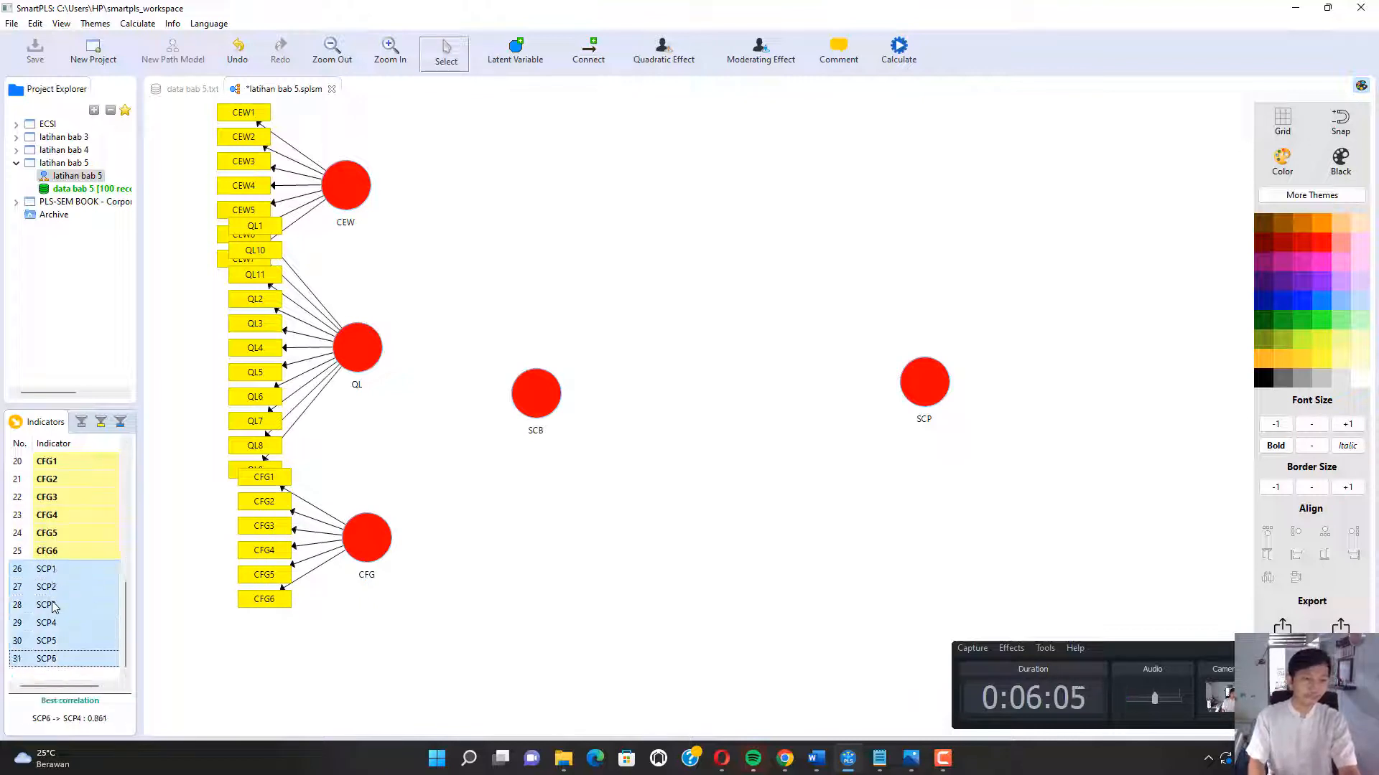
left_click_drag(53, 607, 924, 382)
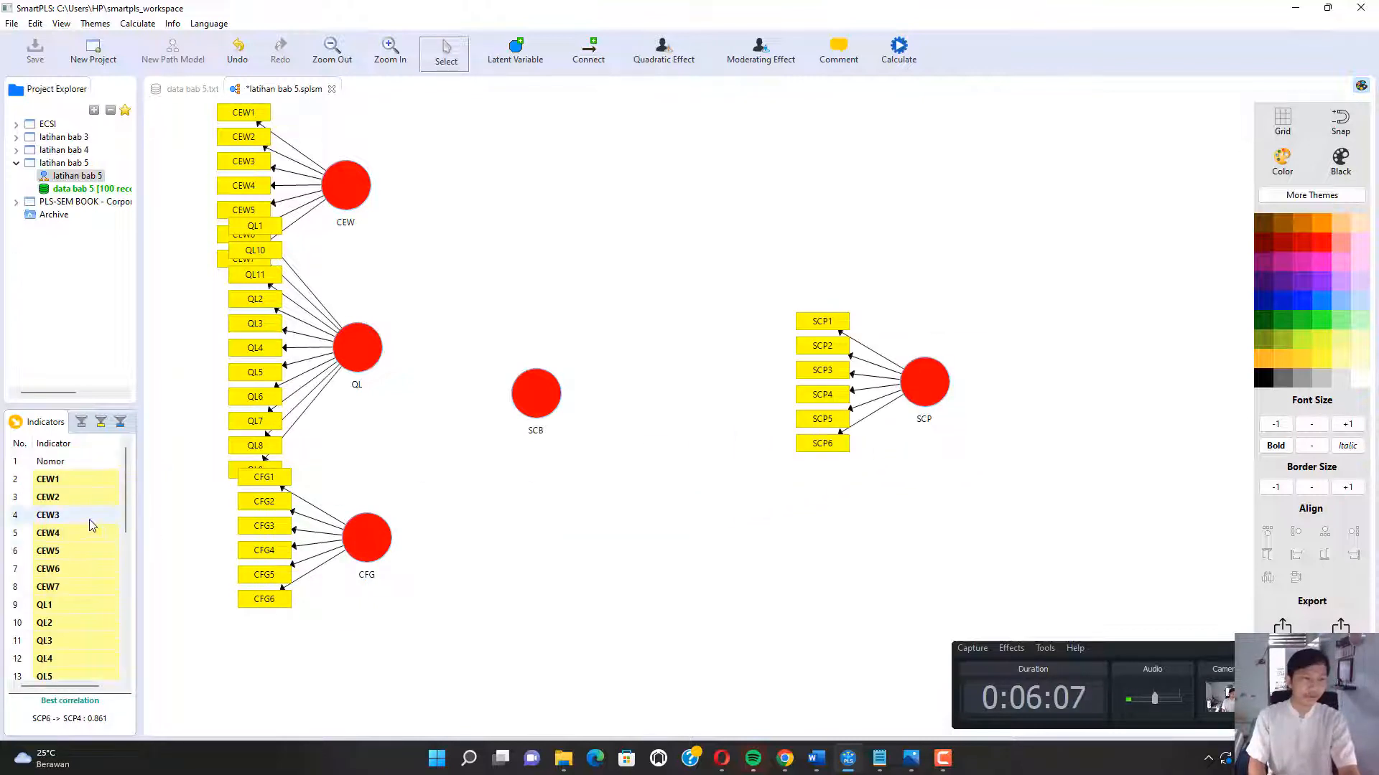
Assign all CEW, QL and CFG indicators, from CEW1 through CFG6, to the SCB latent variable as repeated indicators.
left_click(79, 479)
key("shift+Down")
key("shift+Down")
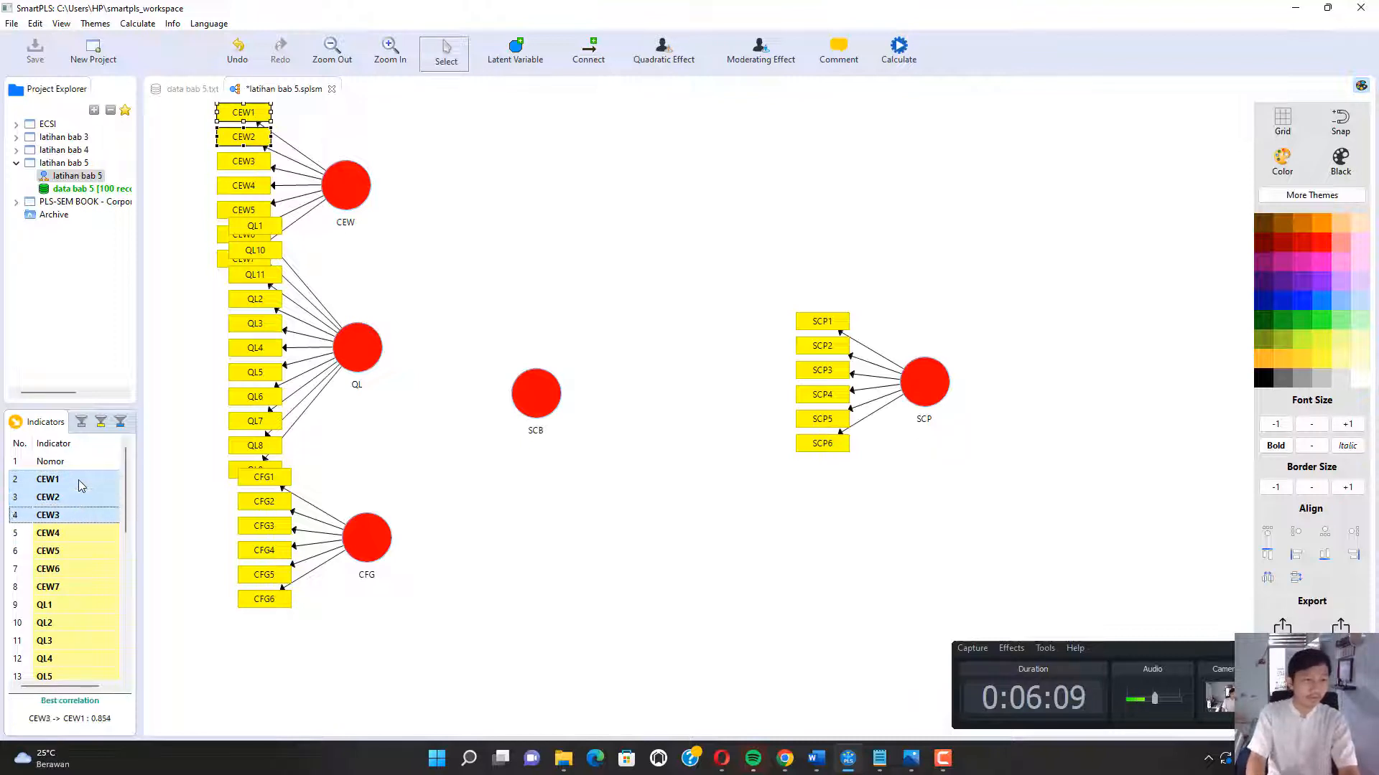
key("shift+Down")
key("shift+Down")
key("shift+Down")
key("shift+Down")
key("shift+Down")
key("shift+Down")
key("shift+Down")
key("shift+Down")
key("shift+Down")
key("shift+Down")
key("shift+Down")
key("shift+Down")
key("shift+Down")
key("shift+Down")
key("shift+Down")
key("shift+Down")
key("shift+Down")
key("shift+Down")
key("shift+Down")
key("shift+Down")
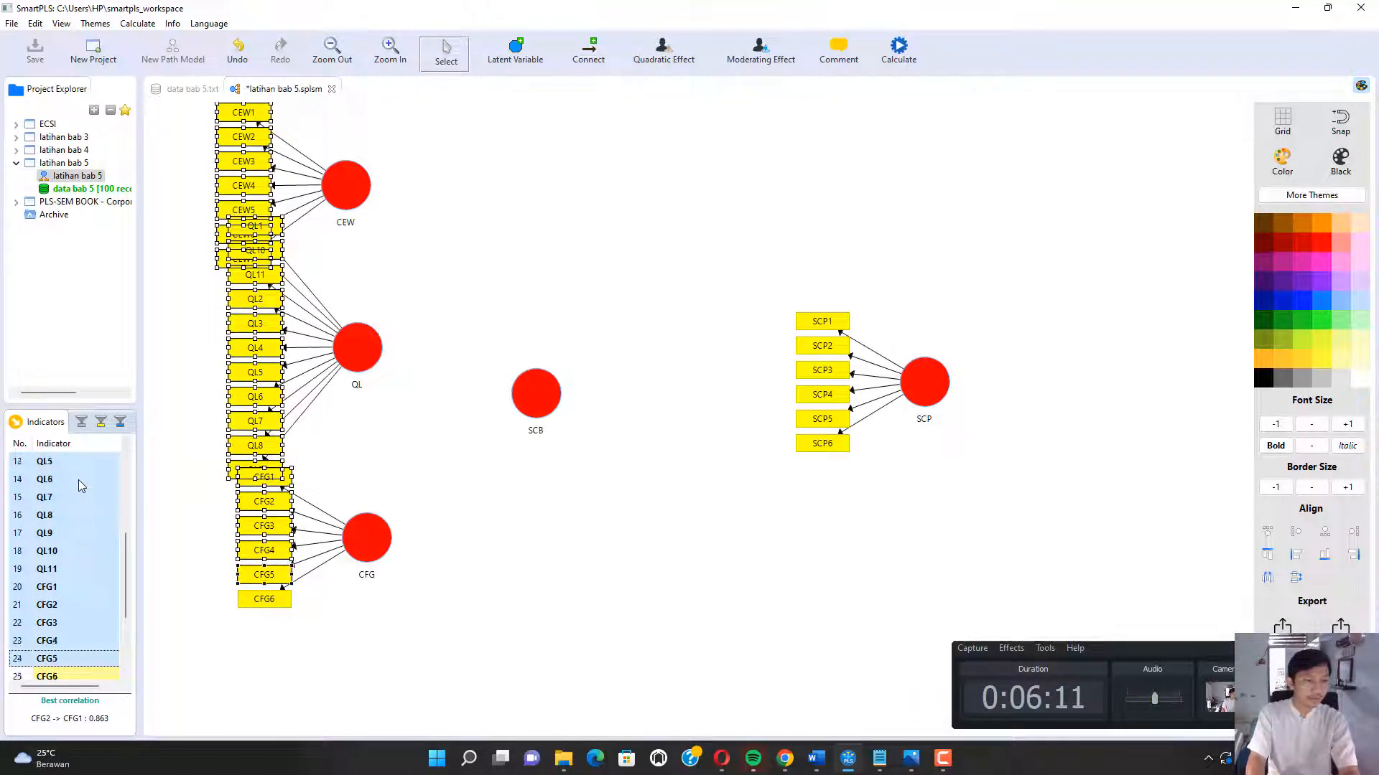
key("shift+Down")
key("shift+Down")
key("shift+Down")
key("shift+Down")
key("shift+Up")
key("shift+Up")
key("shift+Up")
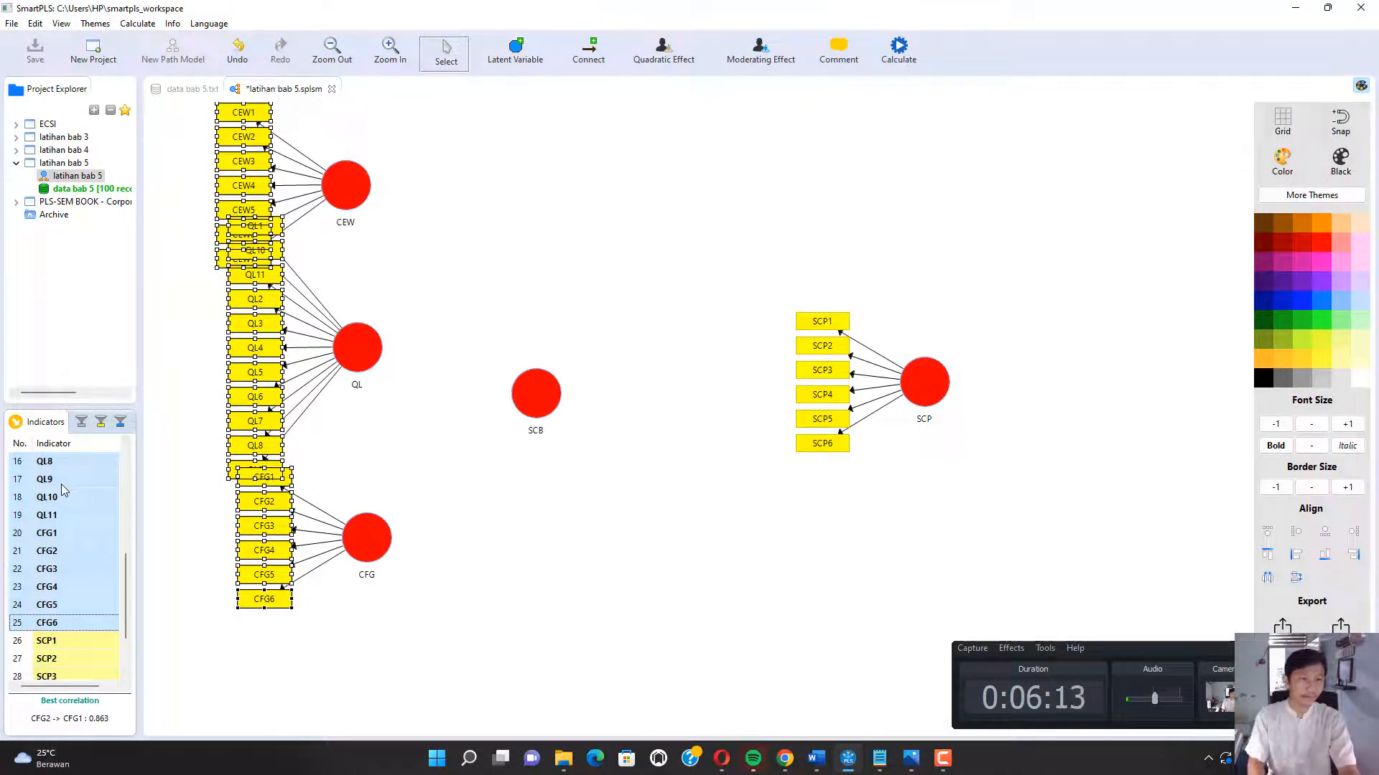
left_click_drag(63, 490, 553, 407)
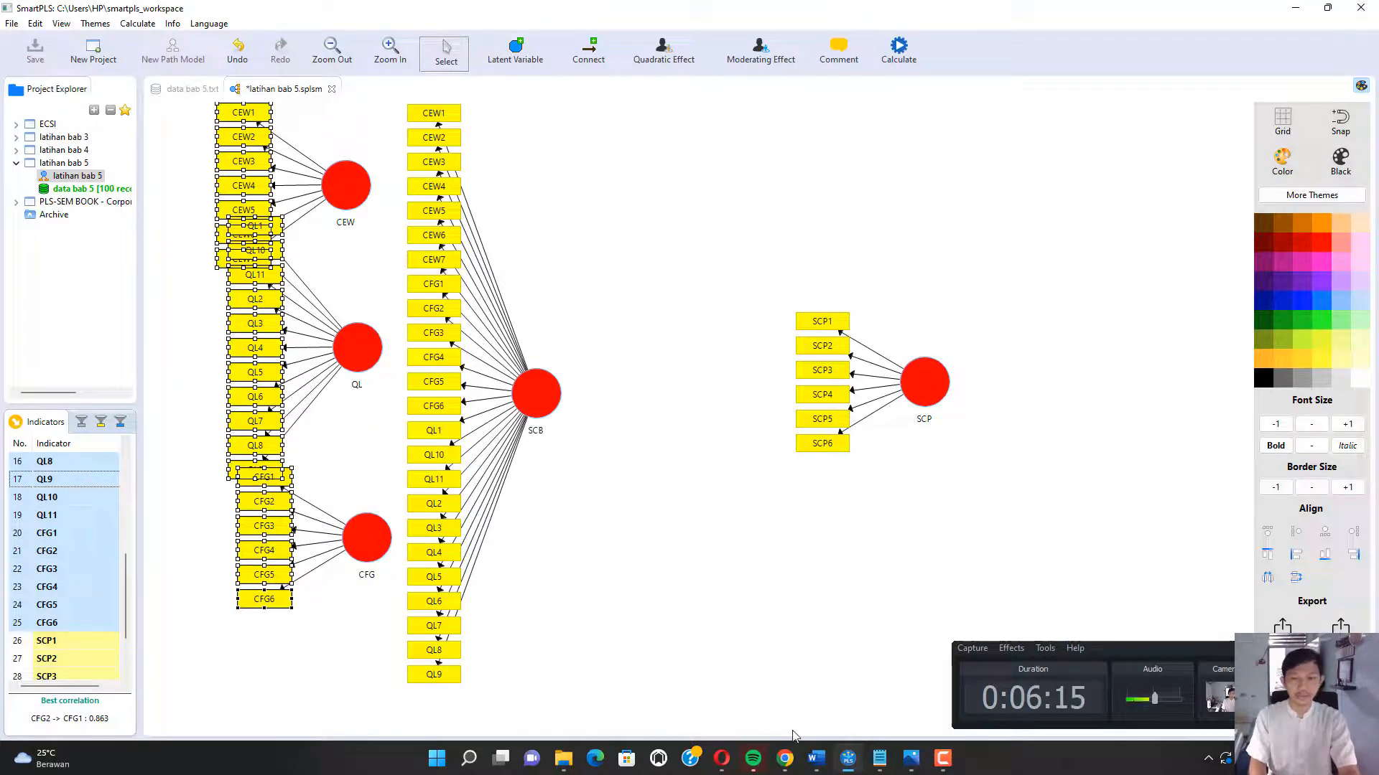
Switch to Chrome to examine the Hierarchical Component Models figure (Gambar 5.4) in the PDF, and return to SmartPLS.
mouse_move(784, 755)
left_click(745, 679)
scroll(742, 474, "down", 7)
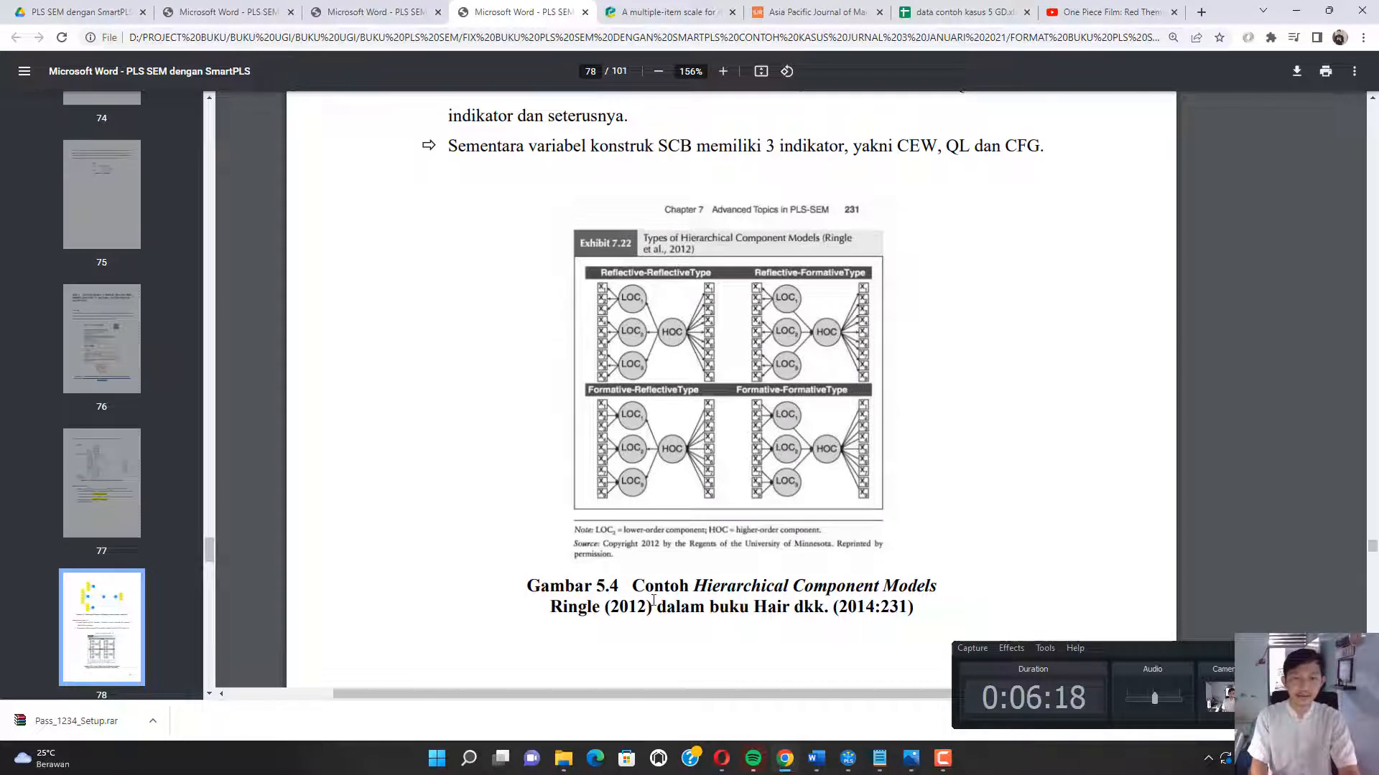
left_click_drag(733, 591, 777, 609)
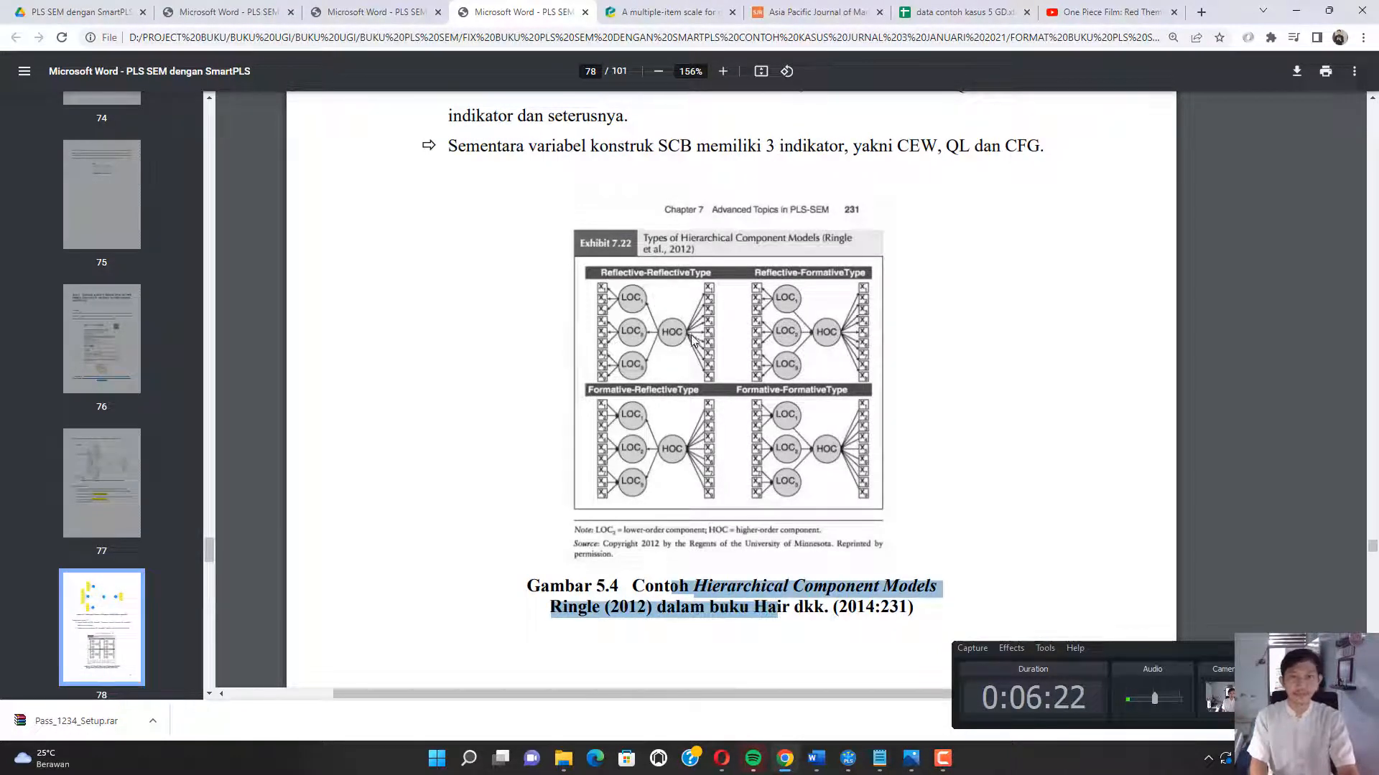
key("alt+Tab")
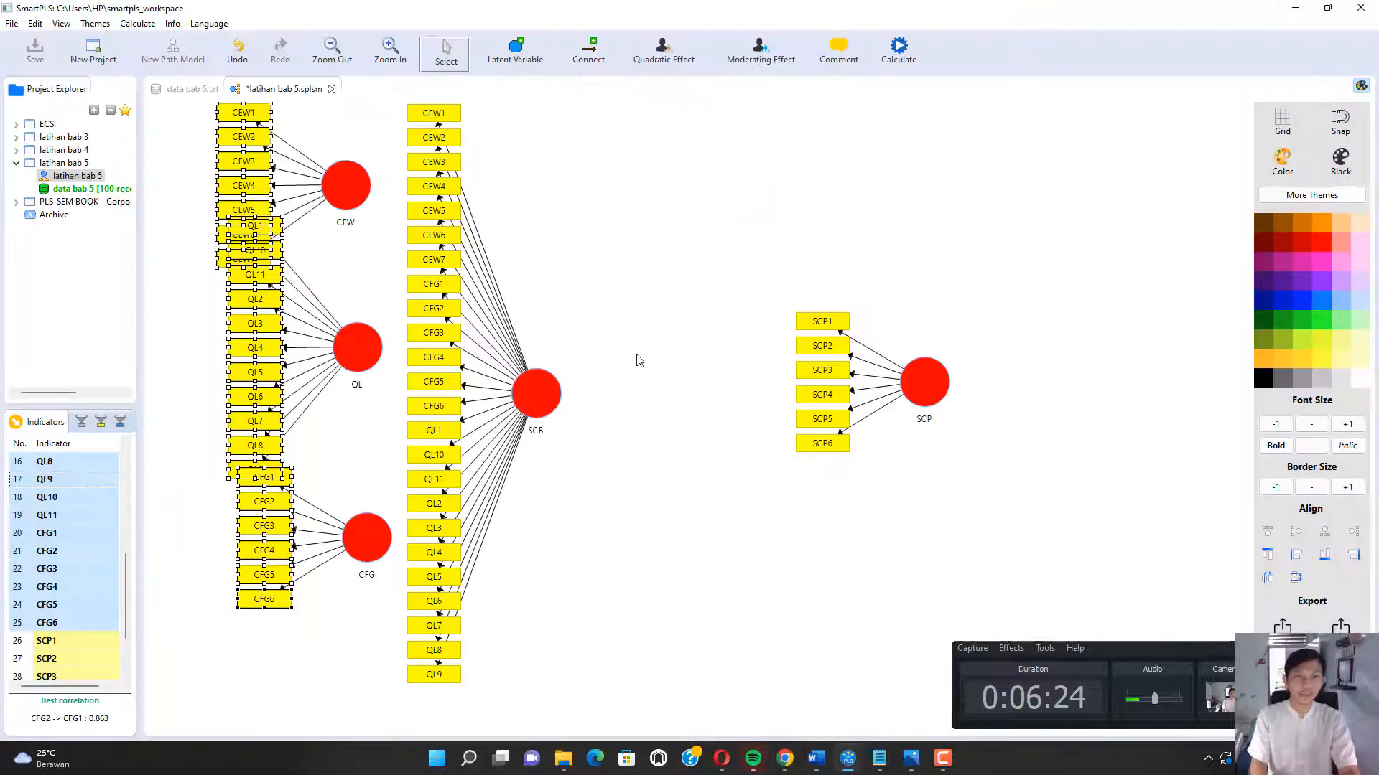
Hide the indicators of SCB and connect SCB with paths to CEW, QL, CFG and SCP.
right_click(550, 399)
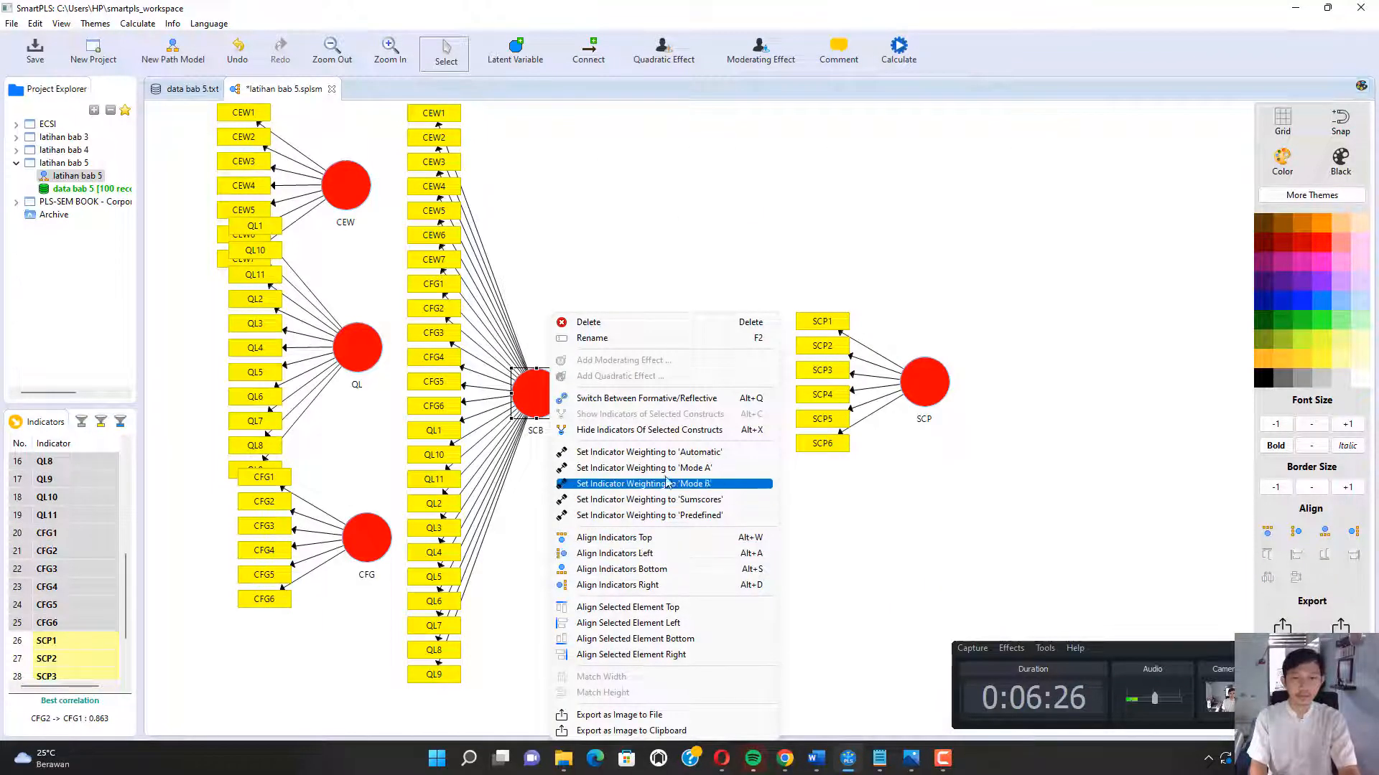
left_click(673, 430)
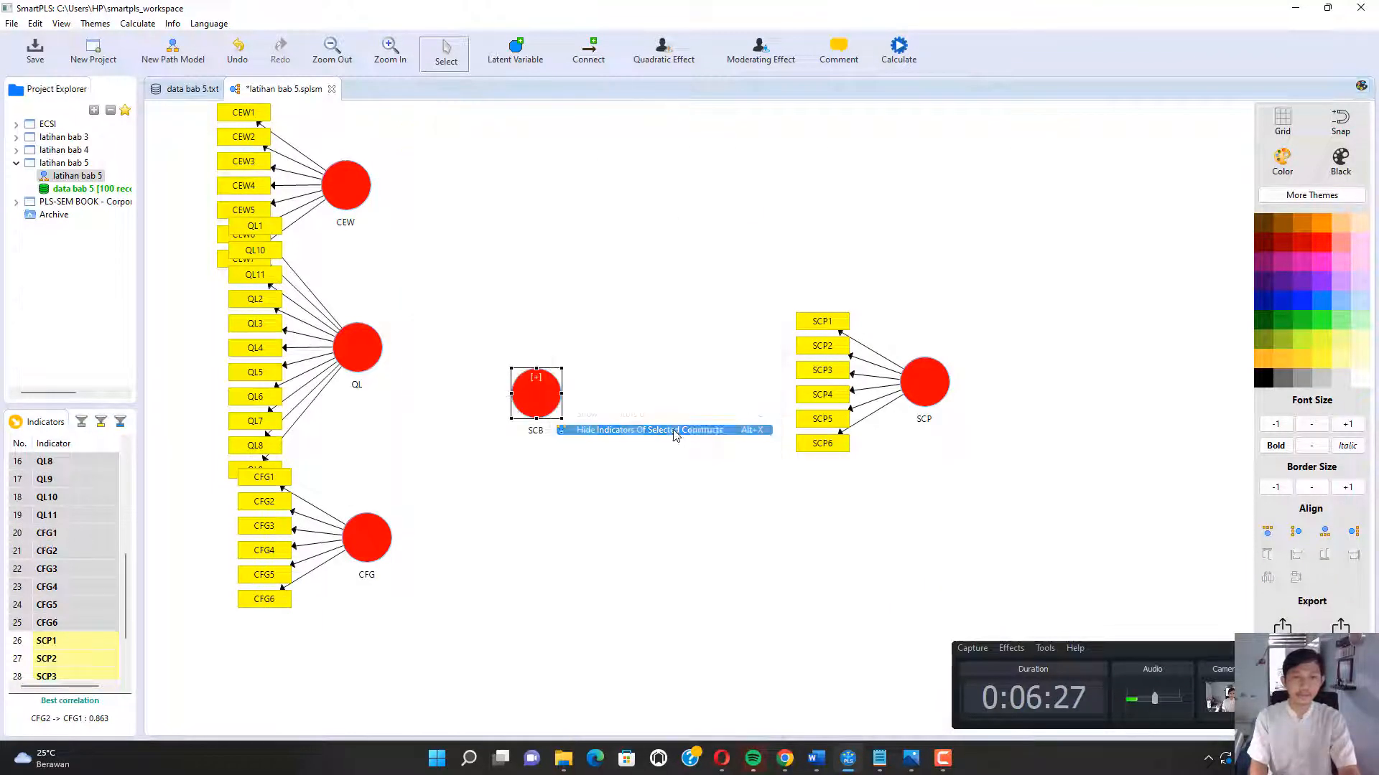
left_click(591, 54)
left_click(539, 412)
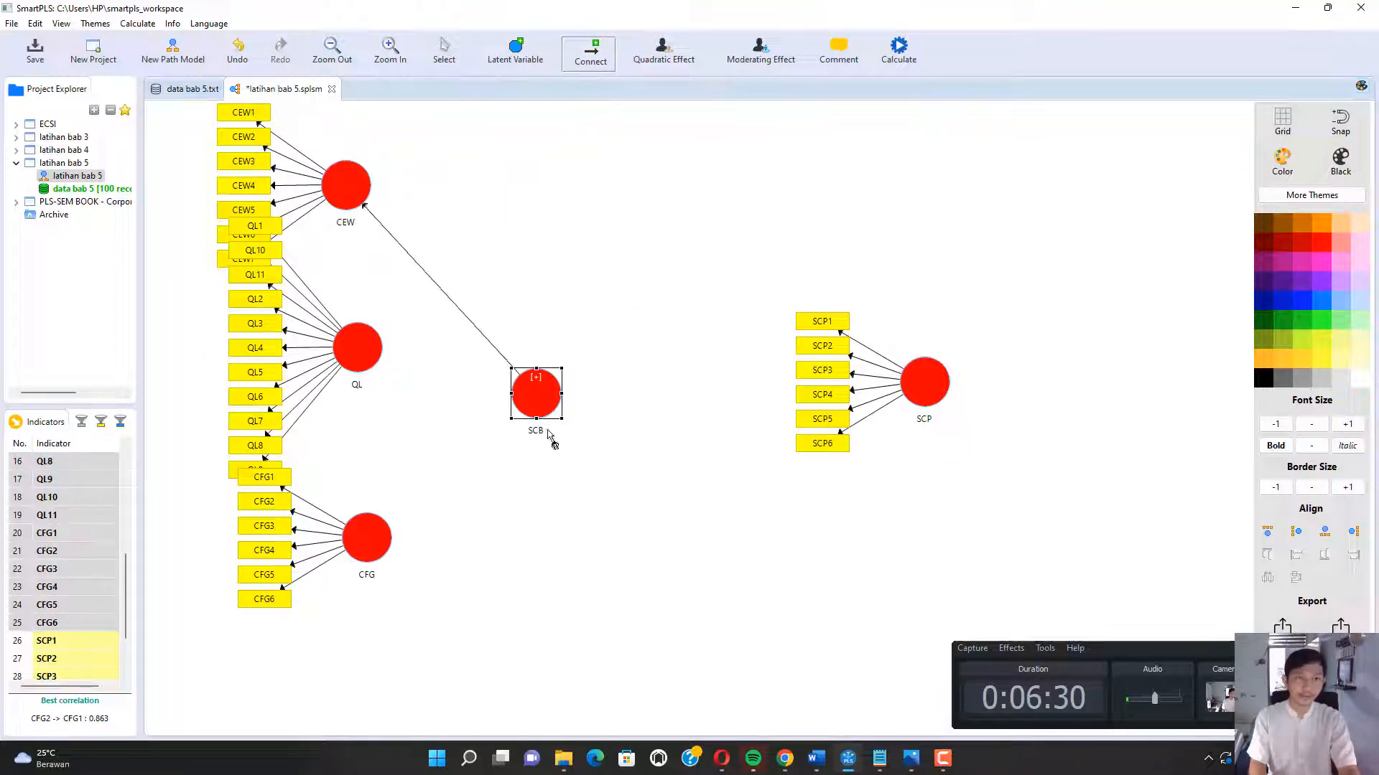
left_click(542, 406)
left_click(380, 365)
left_click(545, 402)
left_click(384, 515)
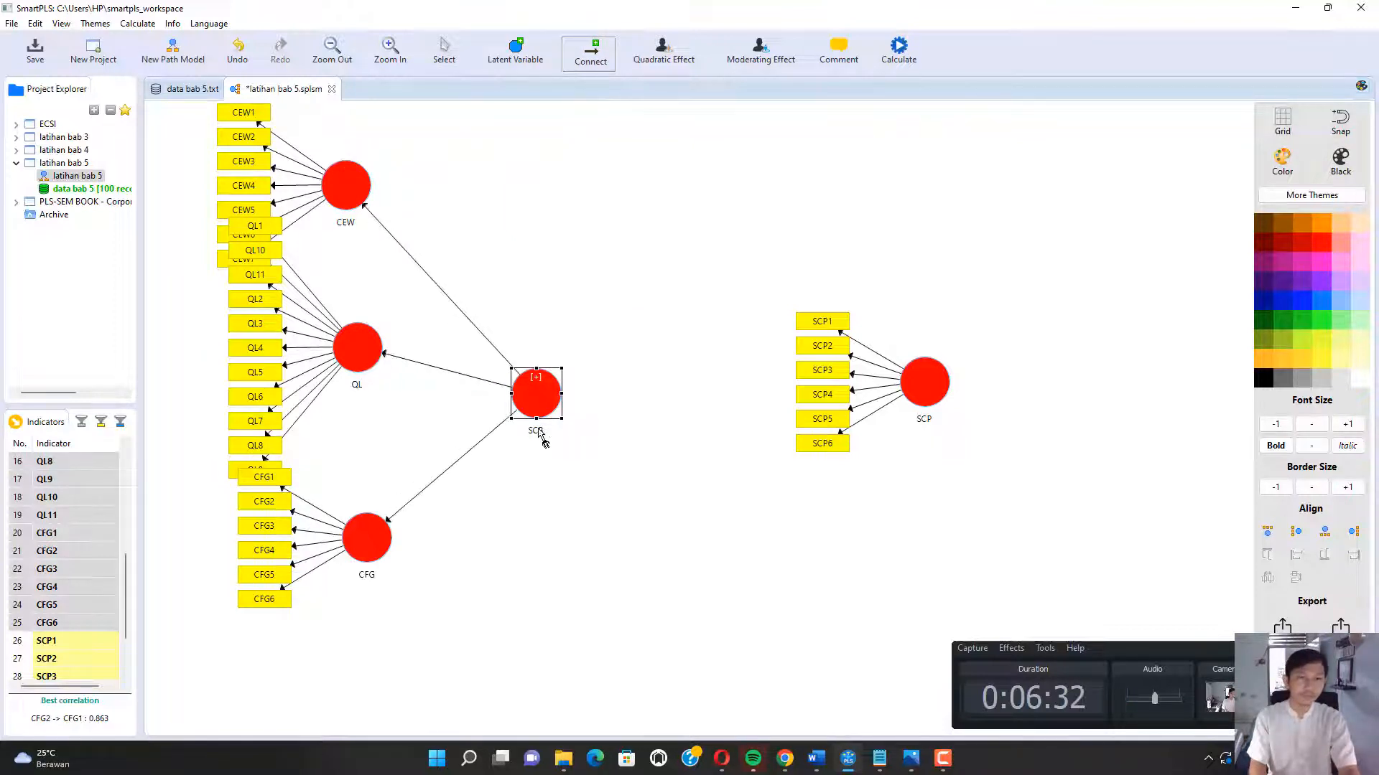
left_click(912, 403)
key("Escape")
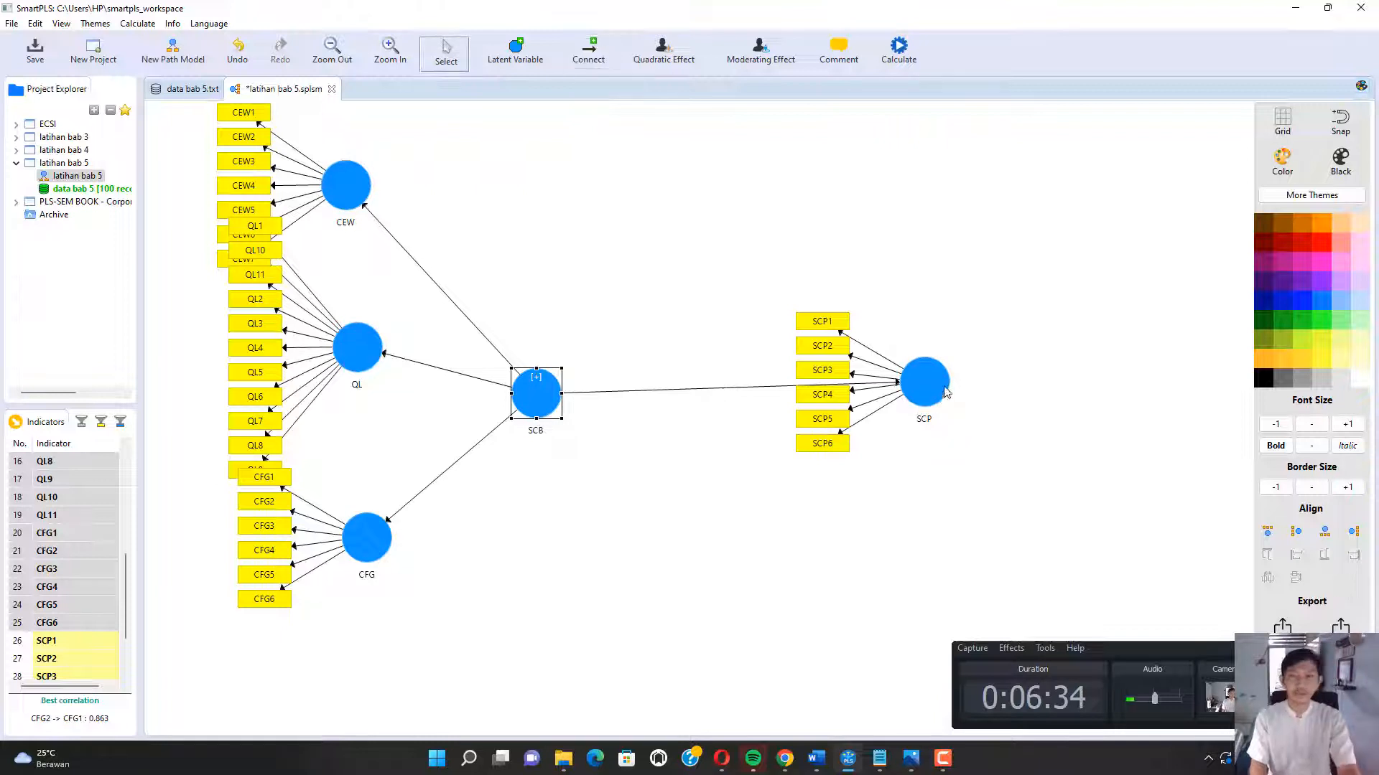
Align SCP's indicators to its right side, and move SCB and CFG farther right on the canvas.
right_click(929, 402)
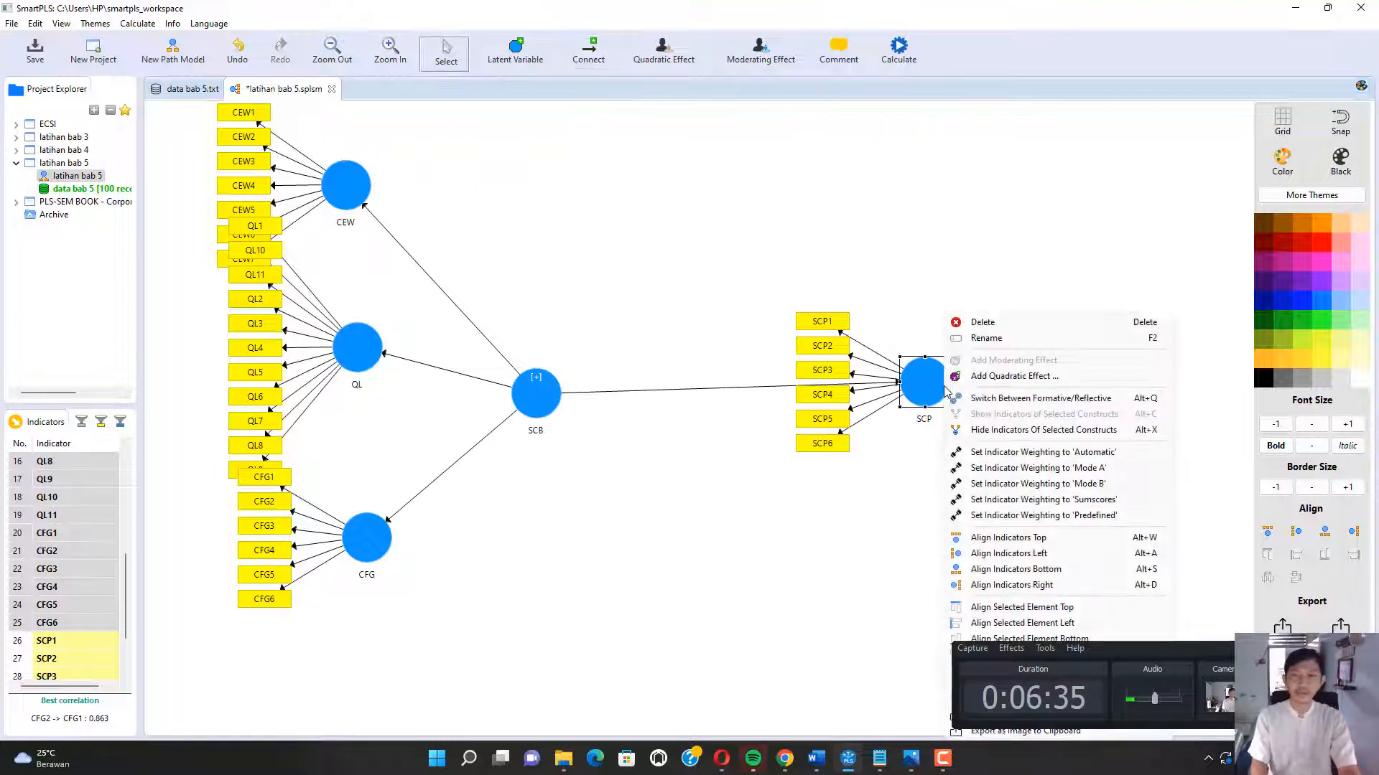
left_click(1034, 585)
left_click_drag(556, 404, 647, 360)
left_click_drag(364, 554, 479, 589)
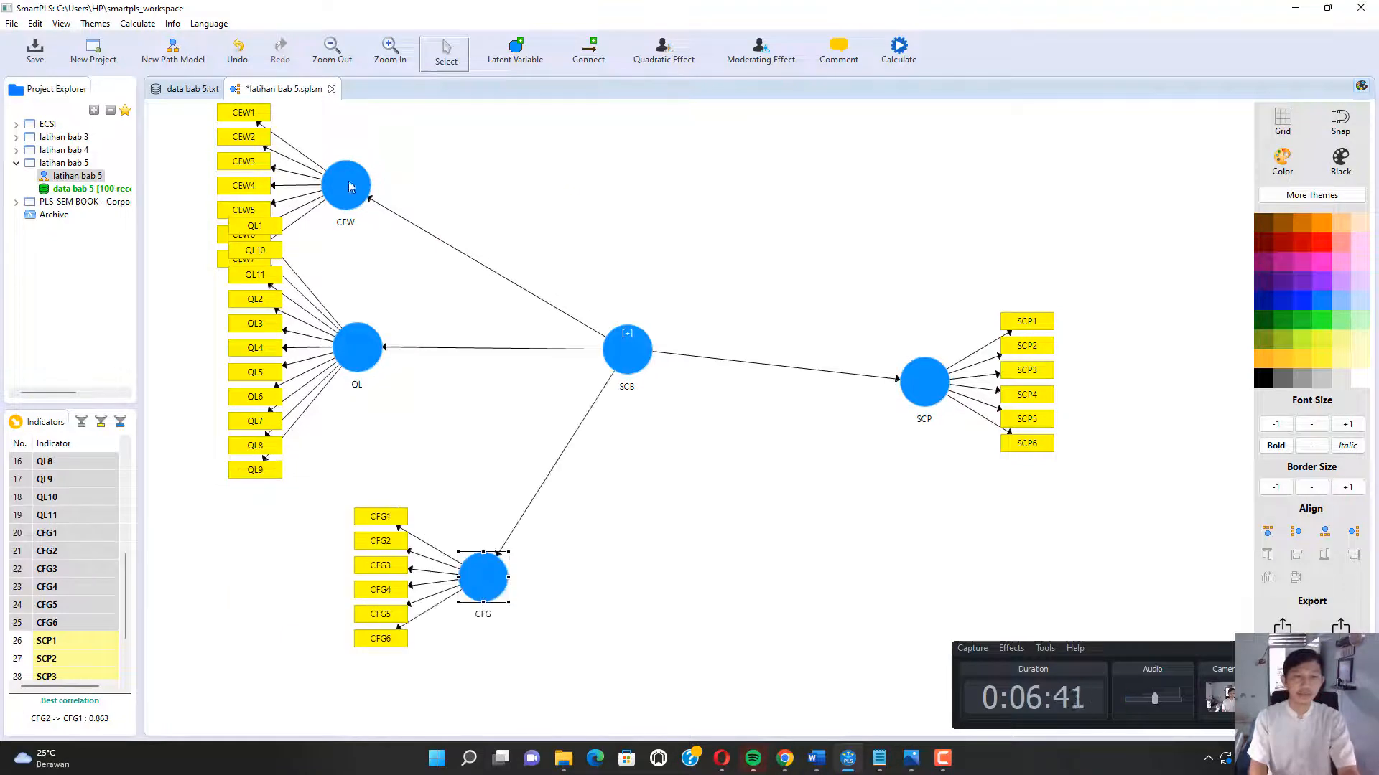
Arrange CEW above, QL beside and CFG below SCB on the canvas, and move SCP level with SCB on the opposite side.
left_click_drag(350, 188, 521, 195)
left_click_drag(362, 359, 370, 367)
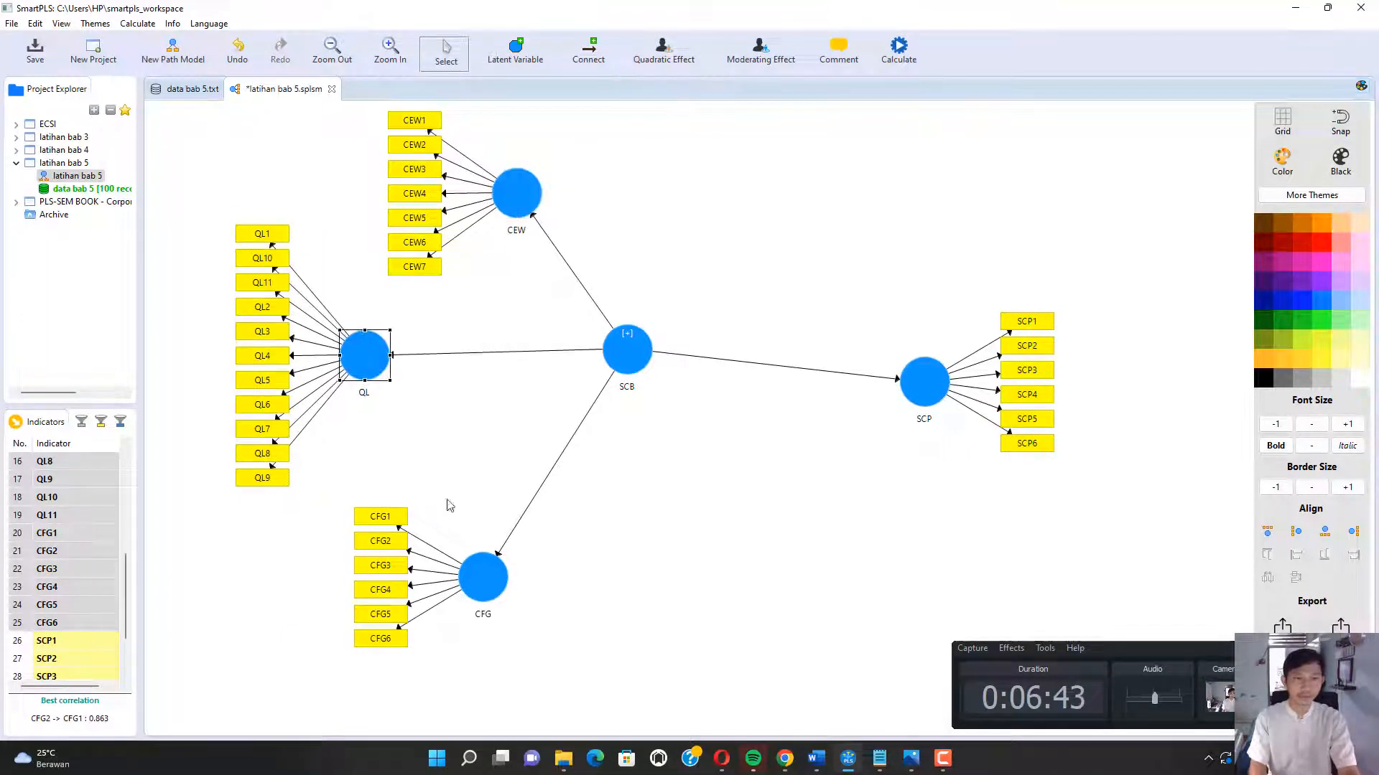
left_click_drag(479, 574, 516, 578)
left_click_drag(927, 388, 885, 358)
left_click(812, 309)
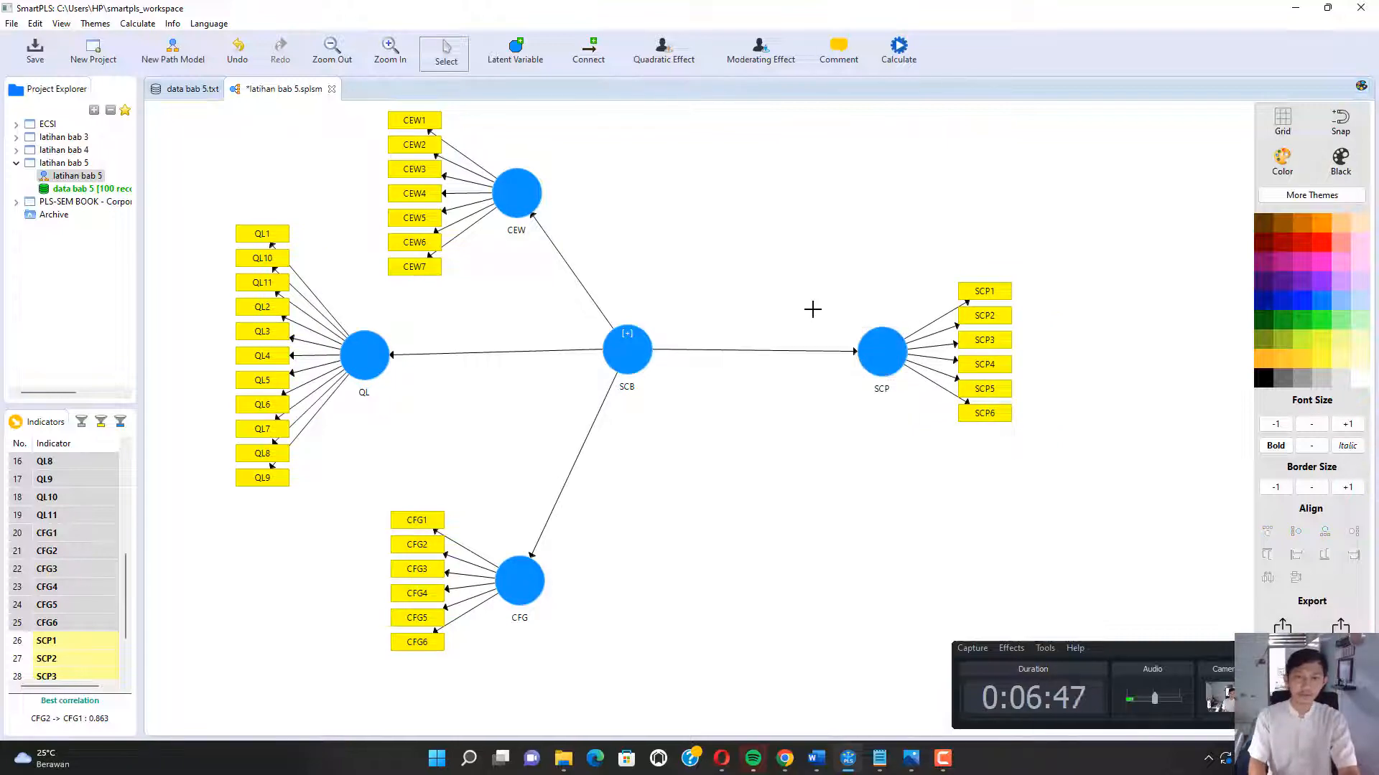
Switch to Chrome and examine section 5.5.1 and Tabel 5.2 in the PDF for the loading, AVE and CR values.
left_click(786, 755)
scroll(695, 541, "down", 10)
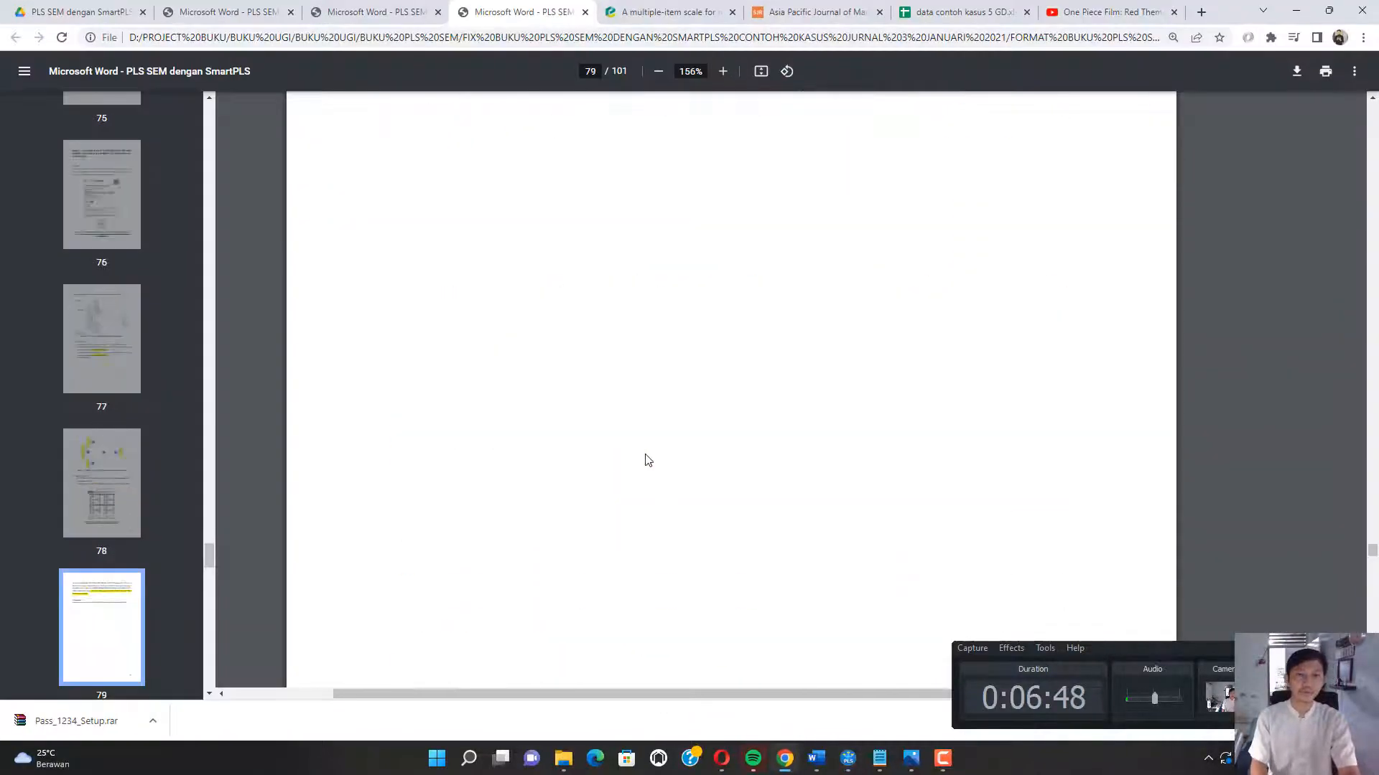
scroll(647, 459, "down", 20)
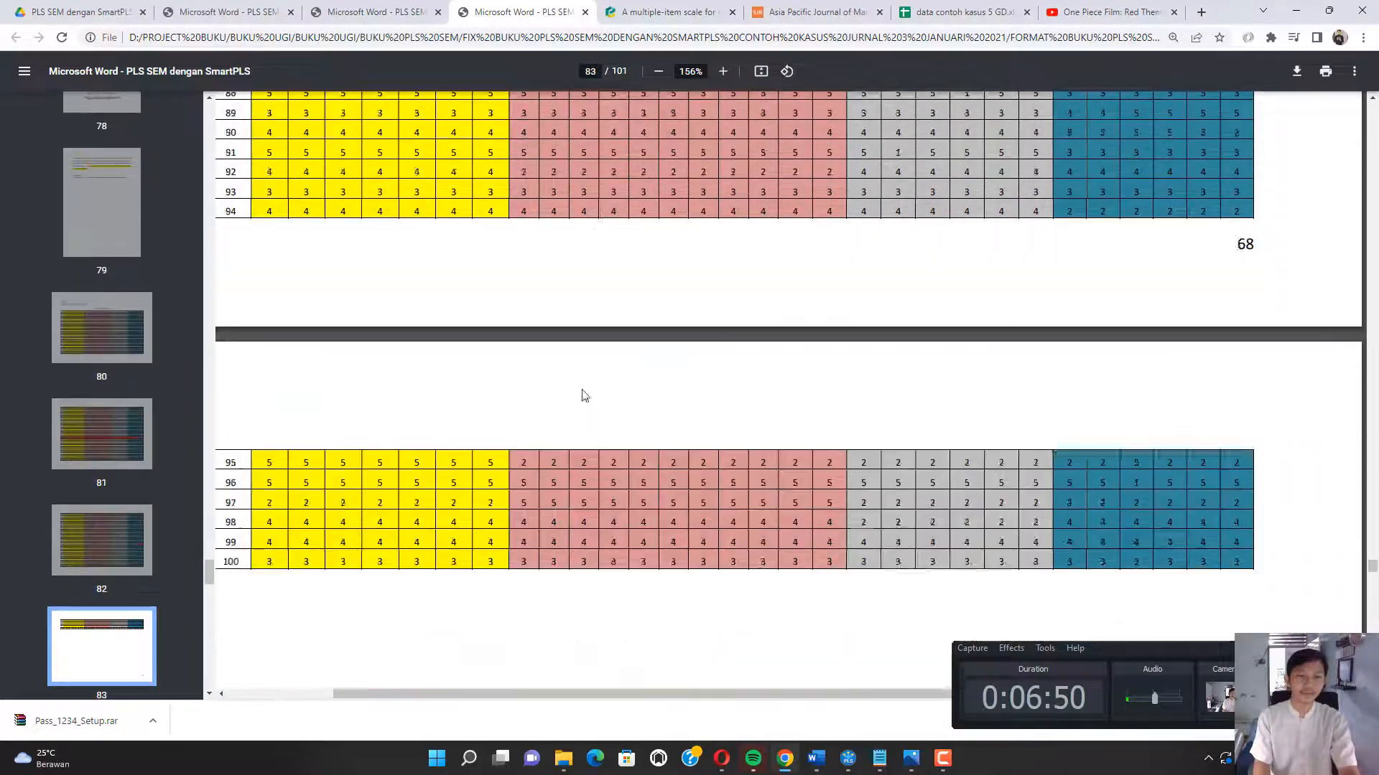
scroll(589, 397, "down", 5)
scroll(590, 394, "up", 4)
scroll(591, 391, "down", 15)
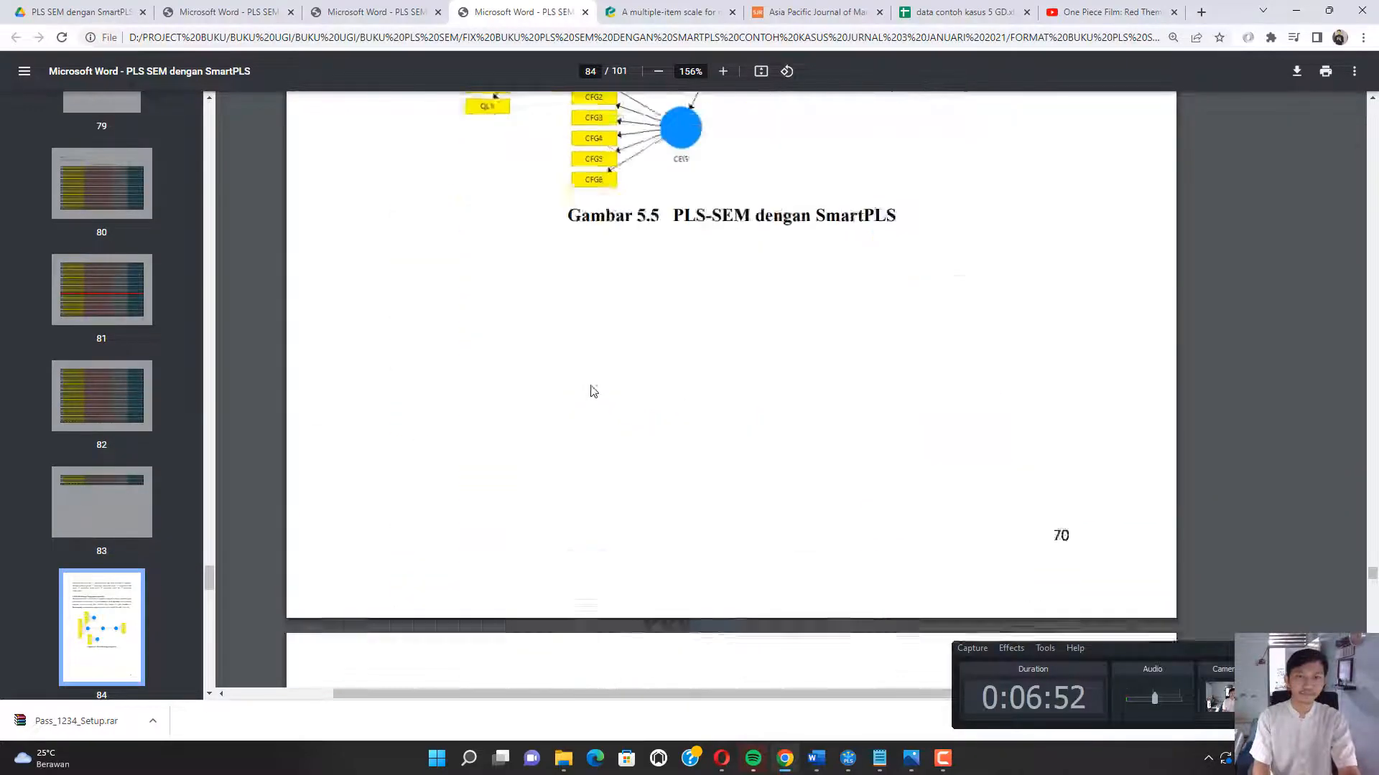
scroll(622, 393, "down", 12)
scroll(502, 361, "up", 5)
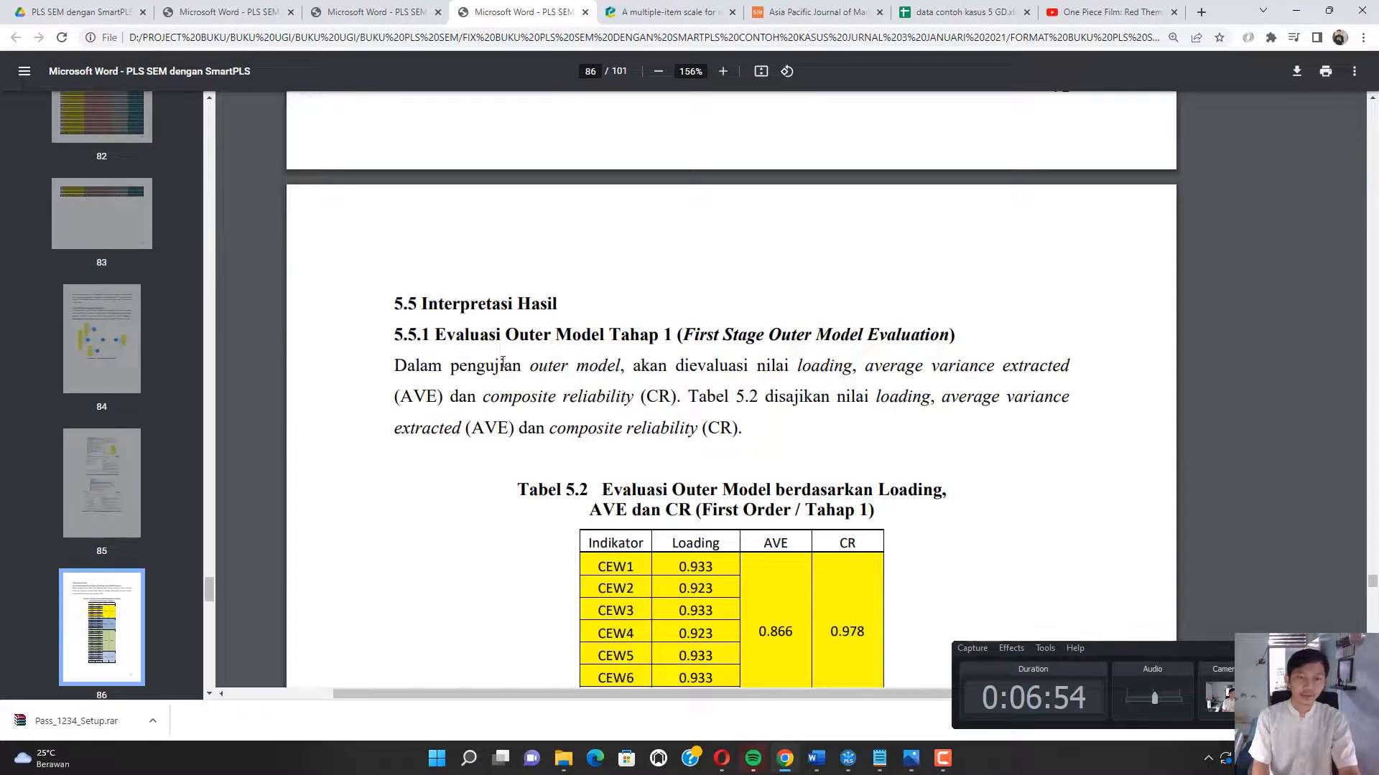
left_click_drag(471, 338, 608, 335)
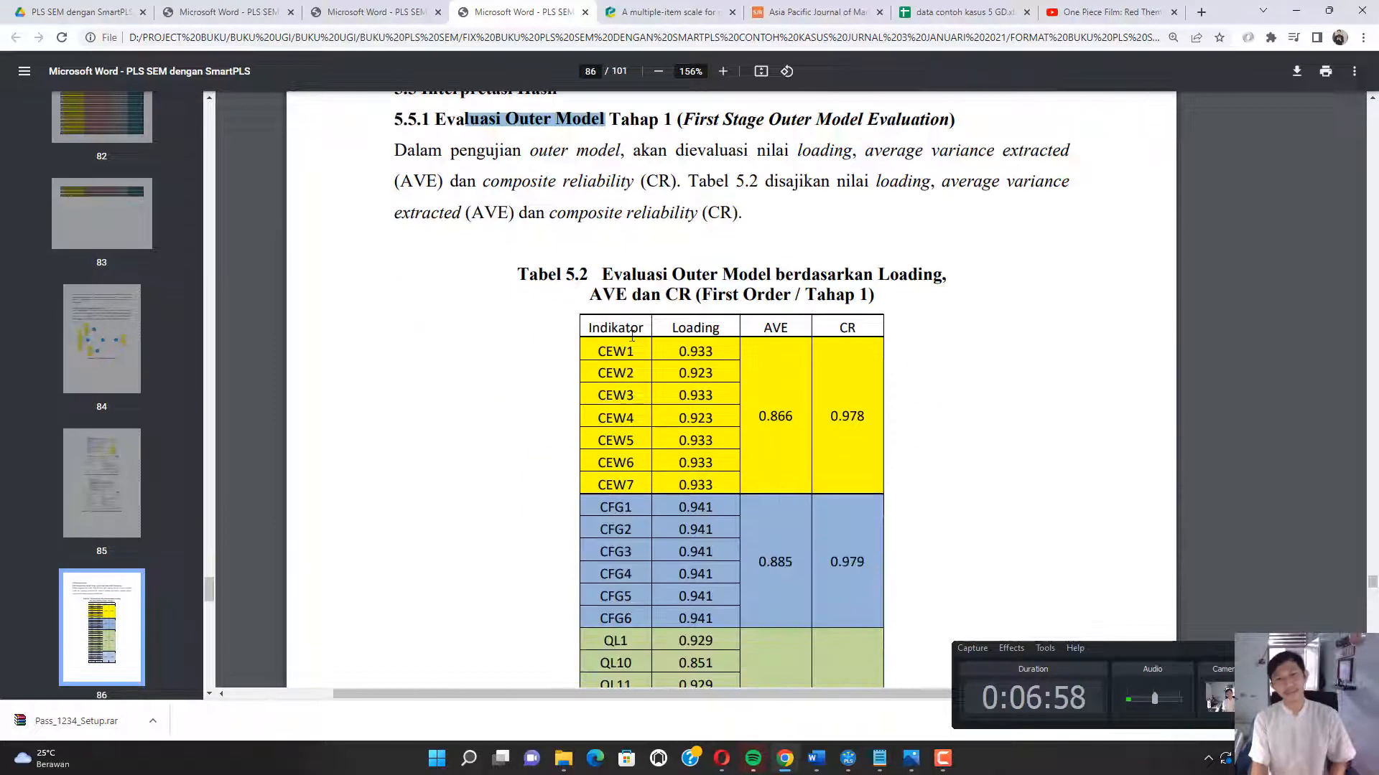
scroll(684, 349, "down", 3)
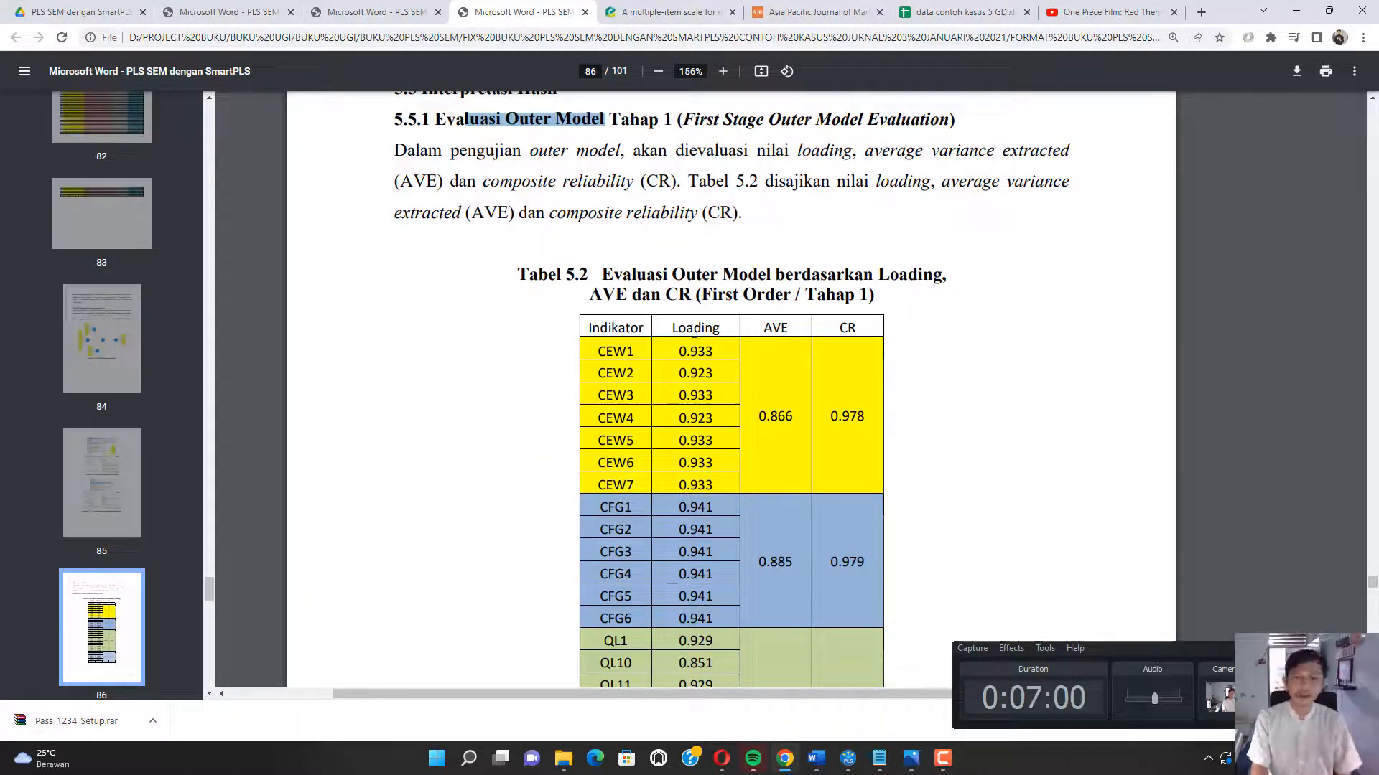
left_click_drag(686, 329, 824, 332)
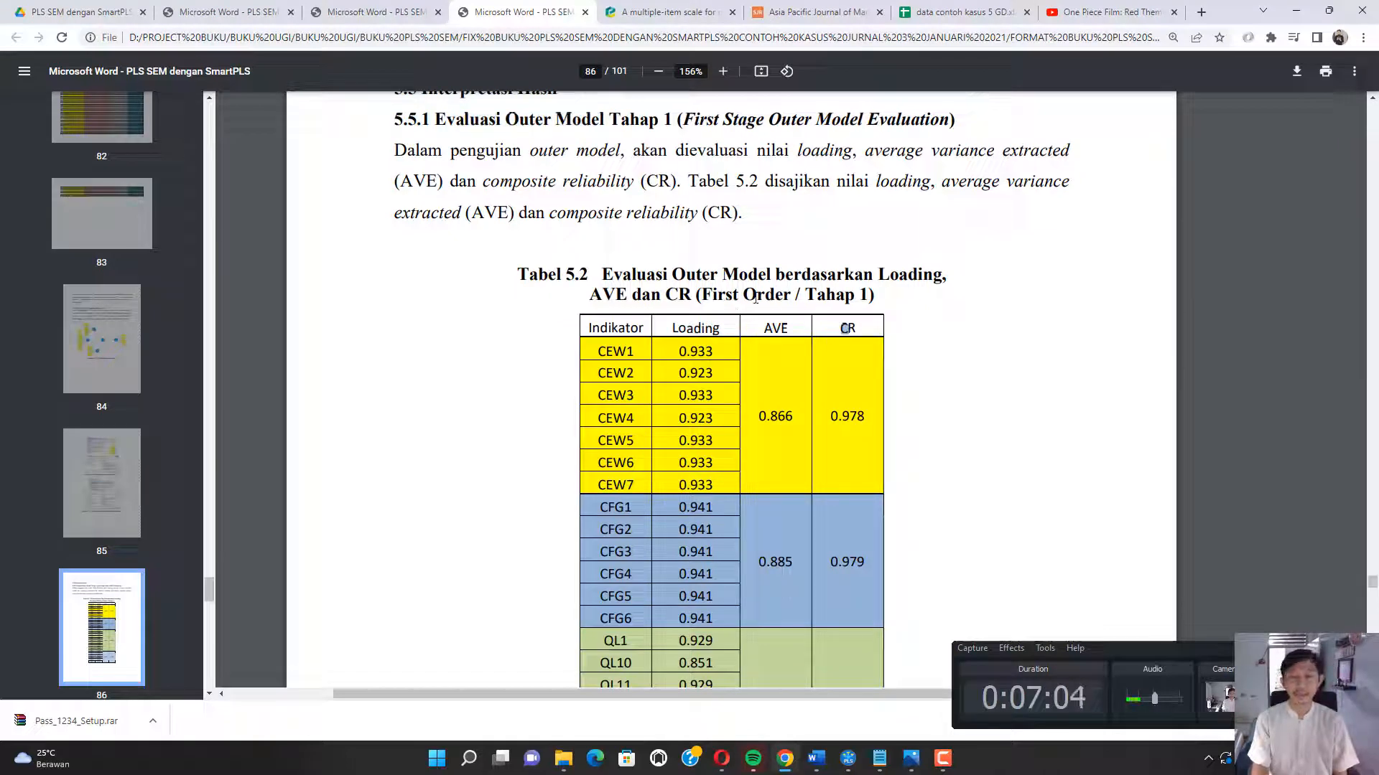
Review the path model in Gambar 5.5, and return to the outer model evaluation in Tabel 5.2.
scroll(723, 318, "up", 20)
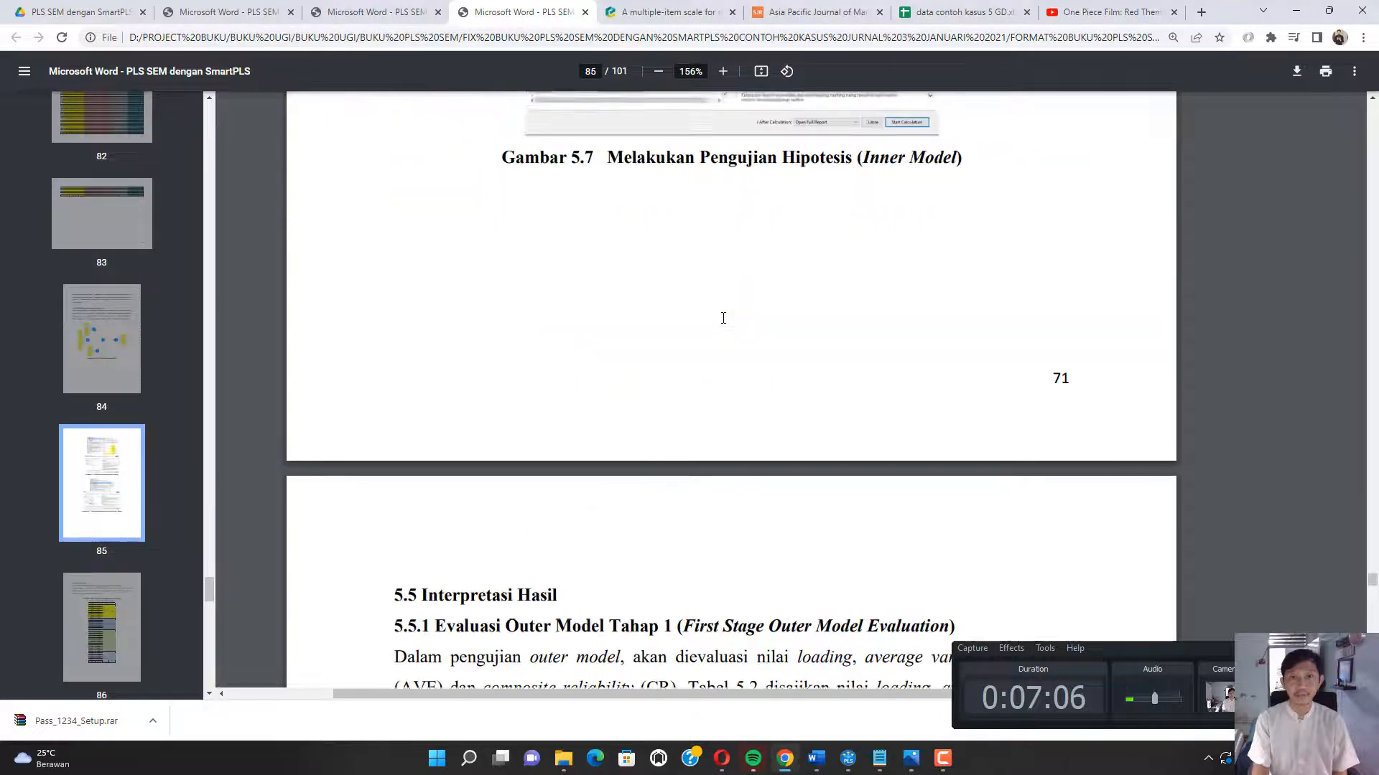
scroll(723, 318, "down", 5)
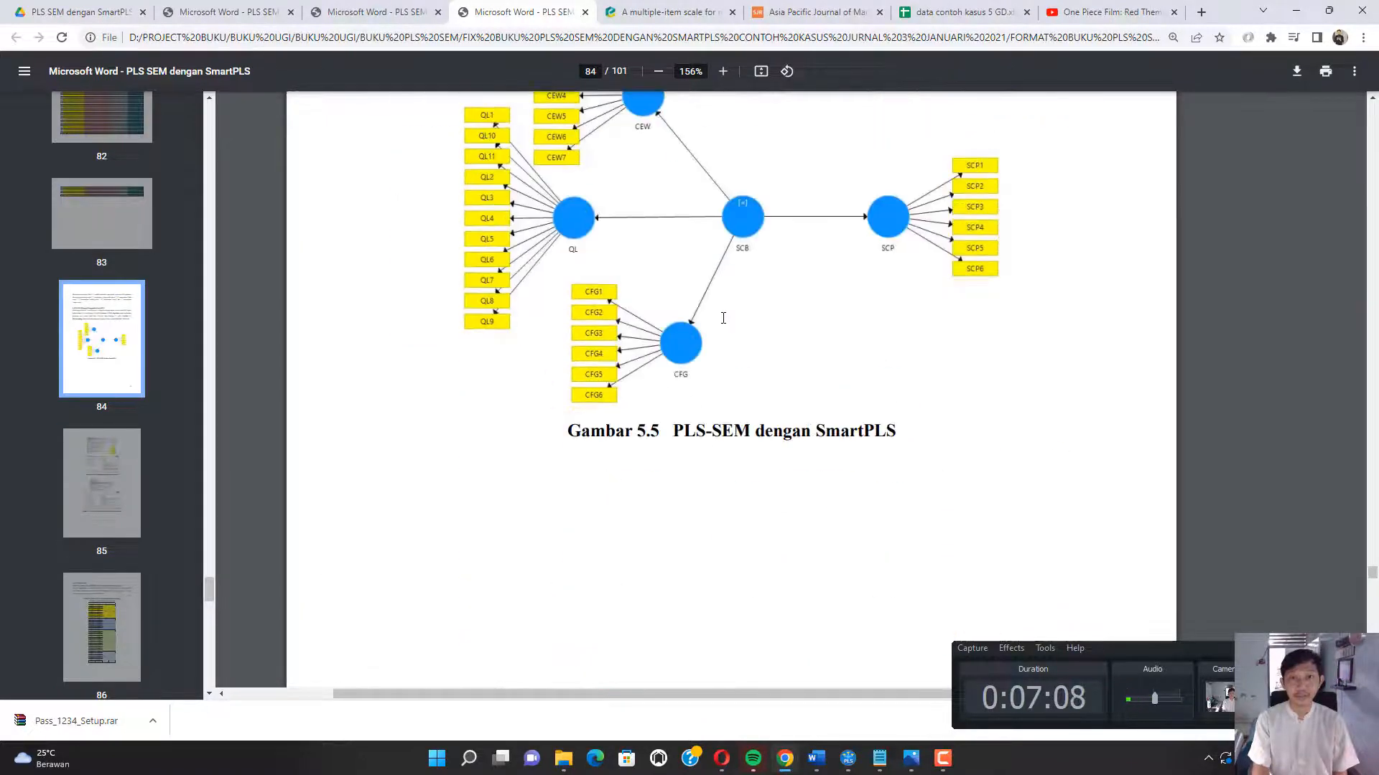
scroll(671, 273, "up", 2)
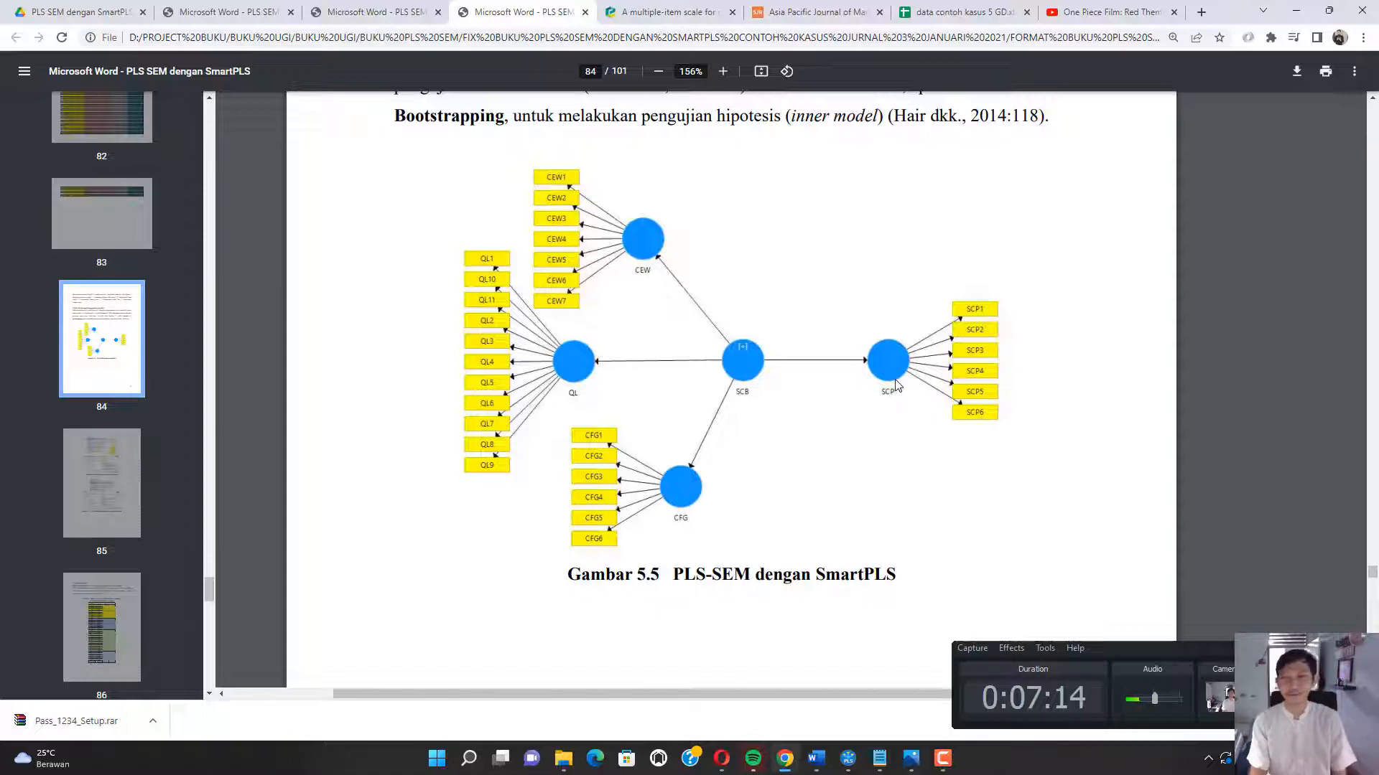
scroll(896, 386, "down", 20)
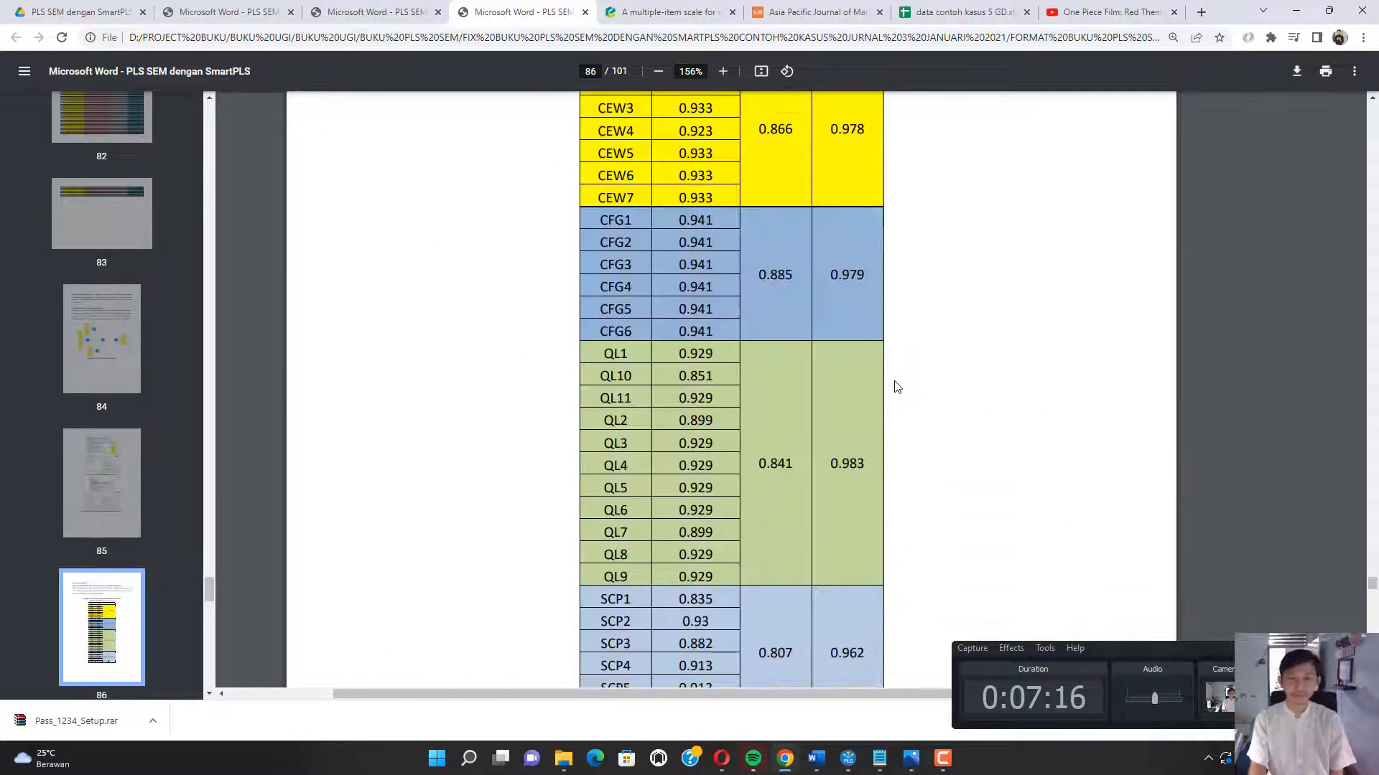
scroll(897, 387, "up", 1)
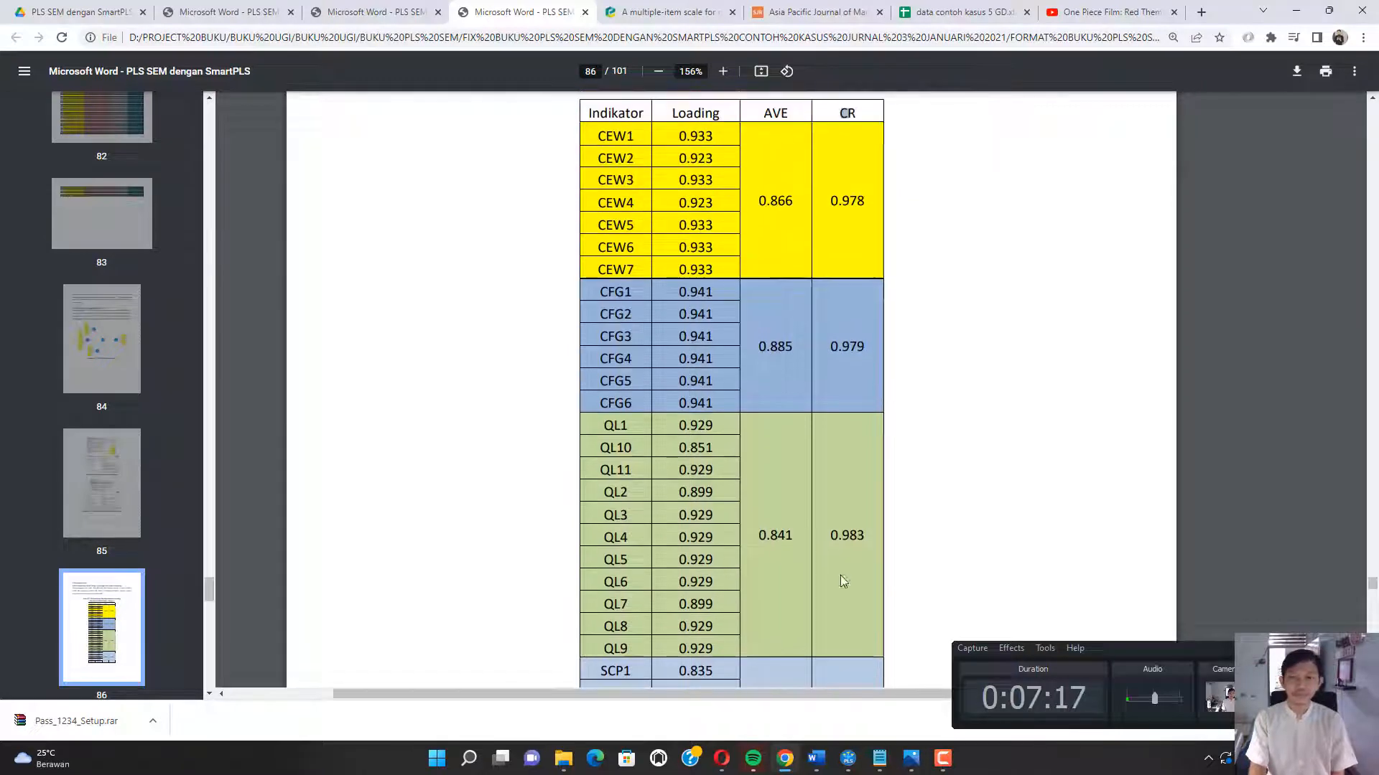
Switch to SmartPLS, run the PLS Algorithm on the latihan bab 5 model and open the Outer Loadings results.
left_click(848, 759)
left_click(133, 26)
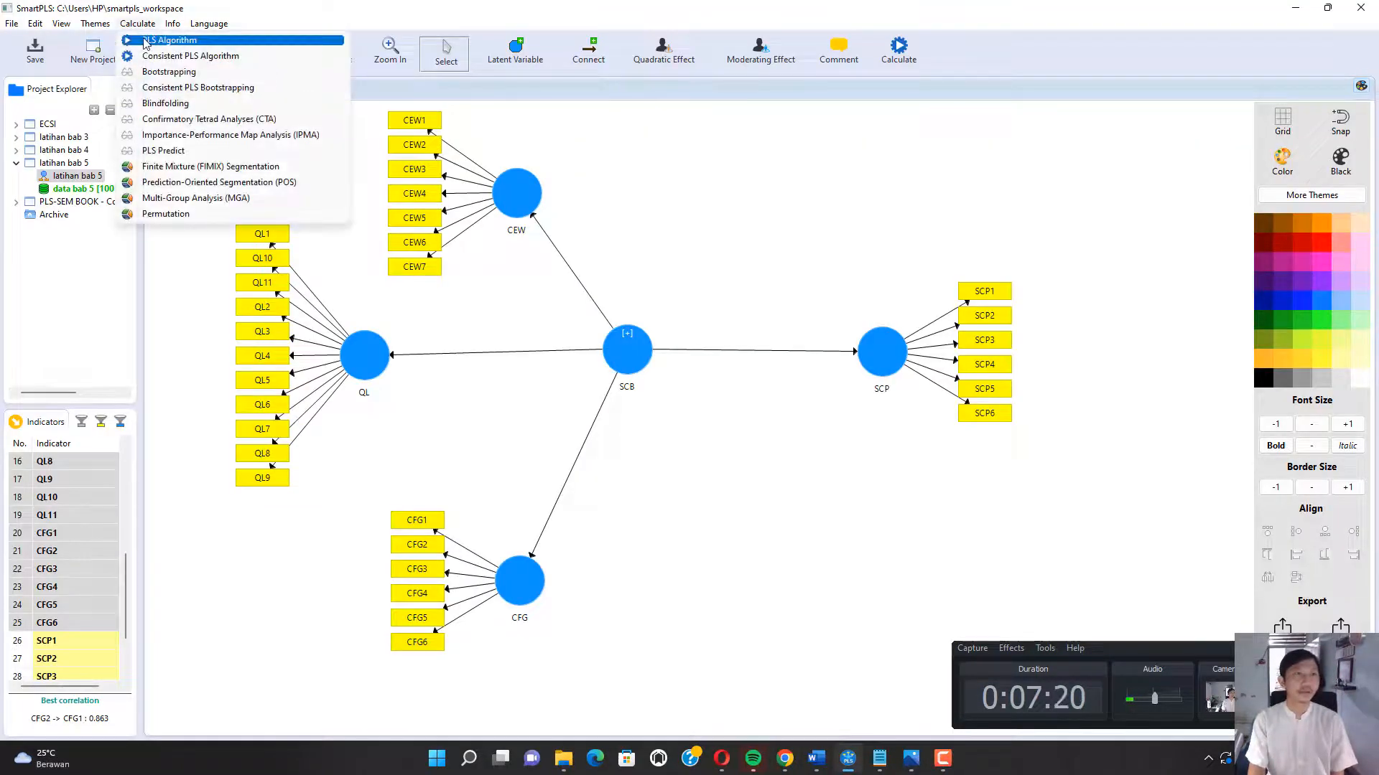
left_click(154, 40)
left_click(1032, 496)
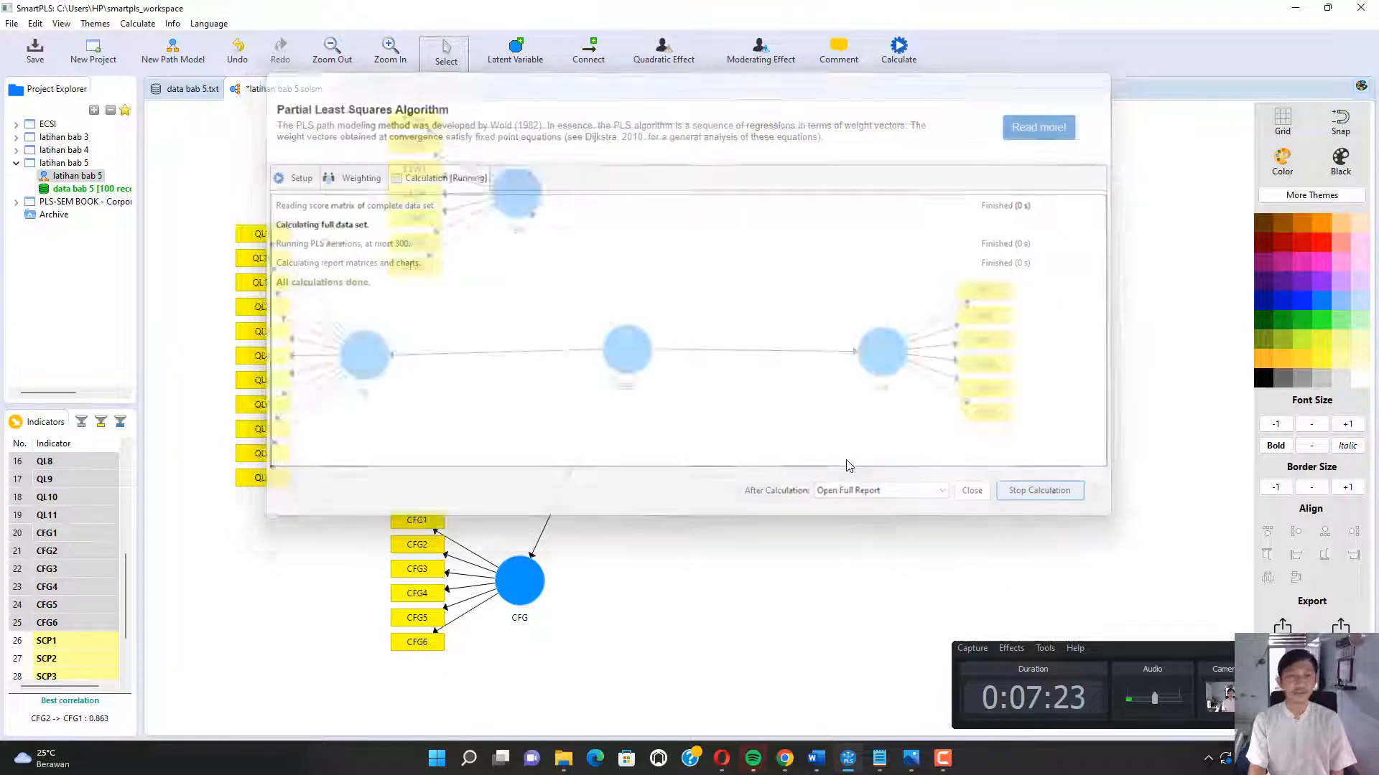
left_click(179, 615)
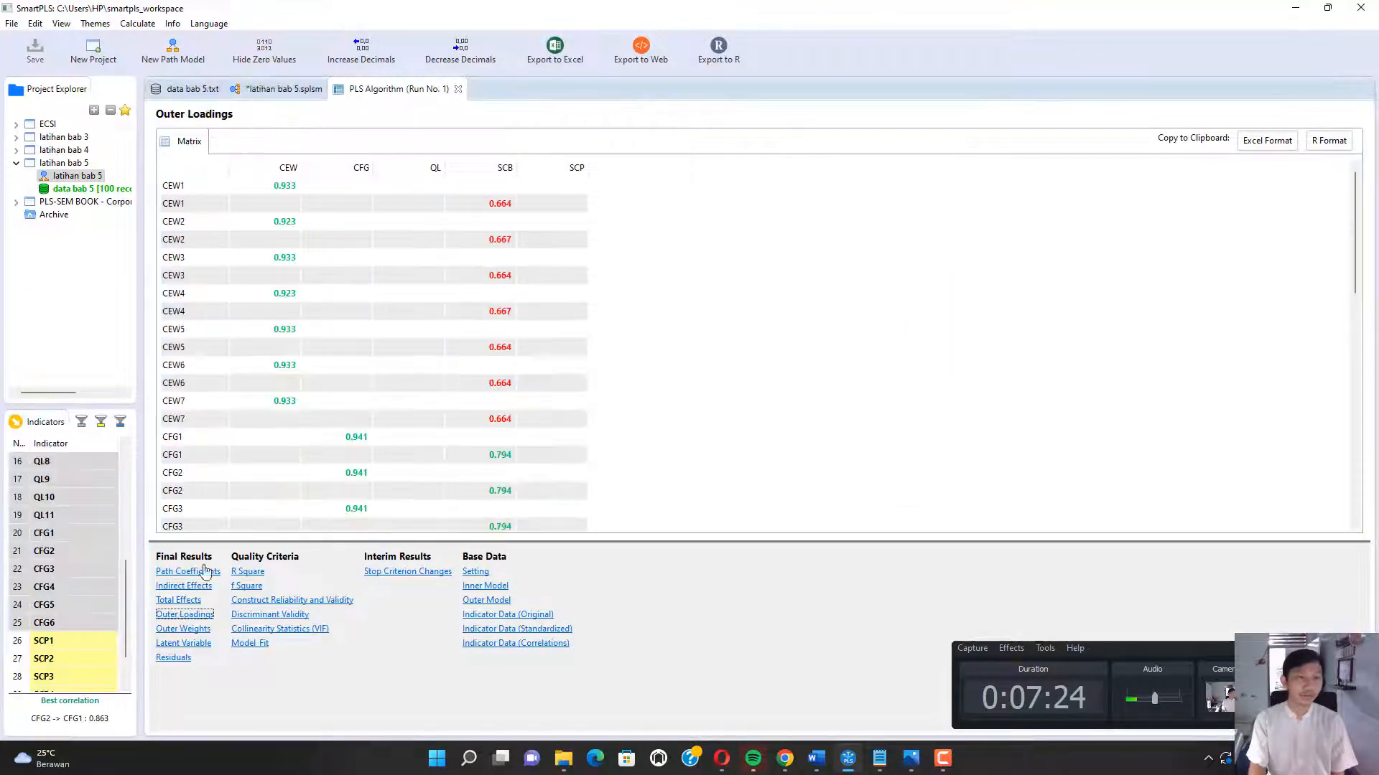
Sort the outer loadings by CEW and compare the CEW indicator loadings with Tabel 5.2 in Chrome.
left_click(286, 171)
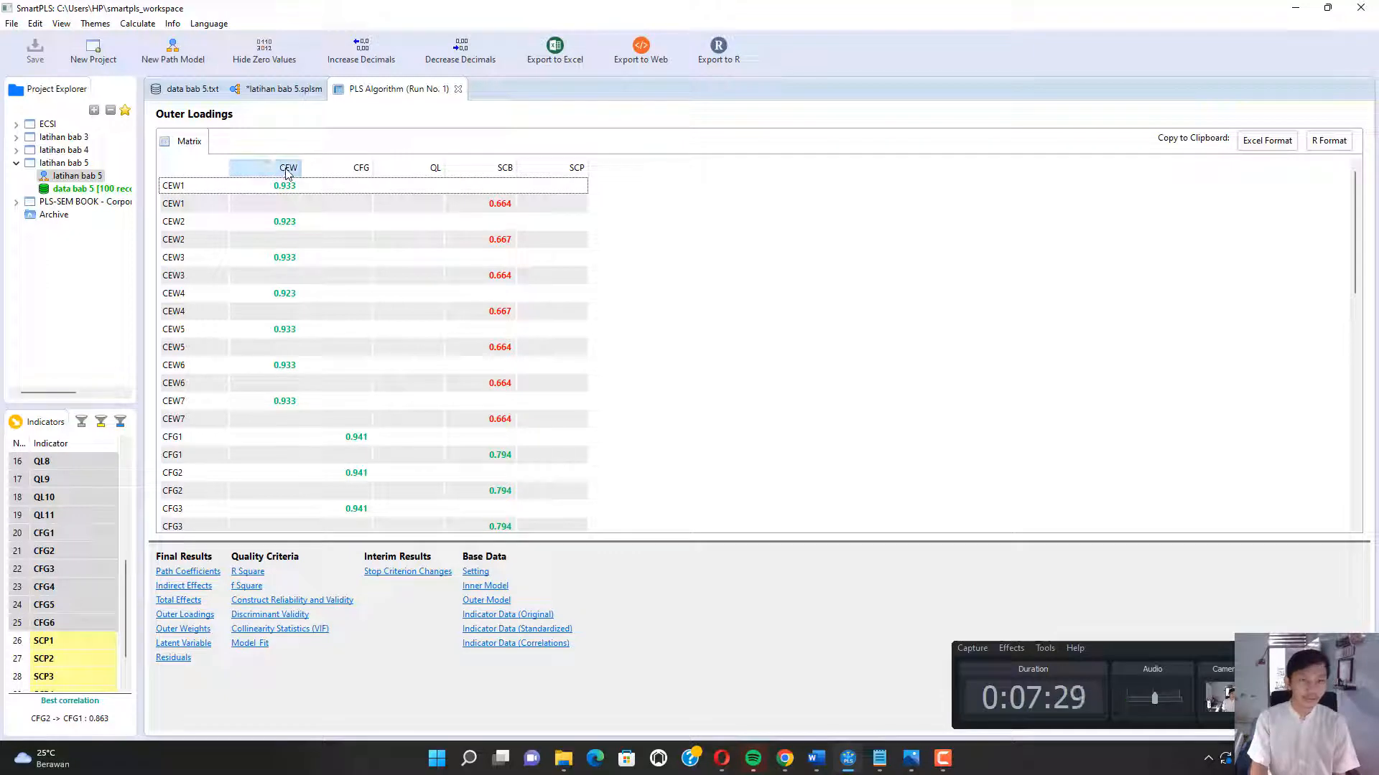
left_click(790, 761)
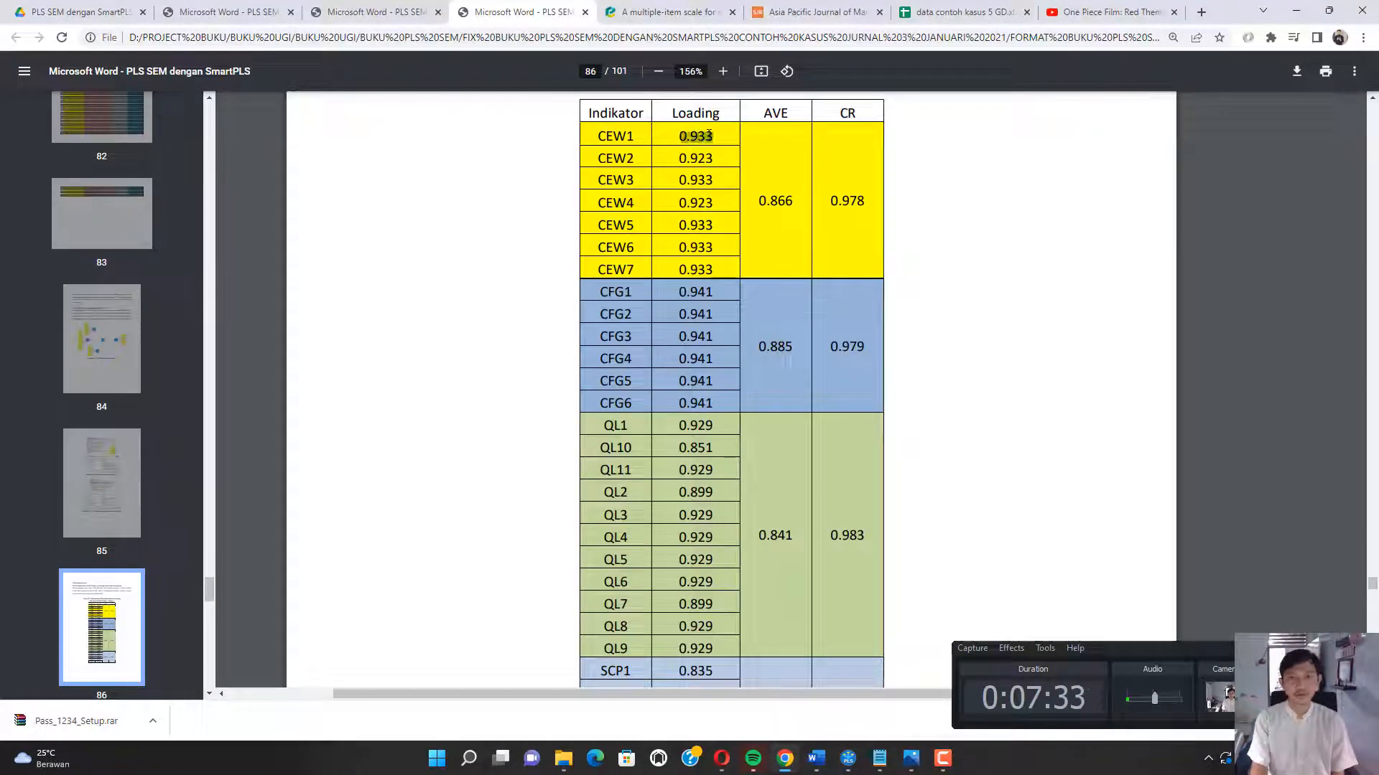
left_click_drag(681, 168, 714, 181)
left_click(786, 763)
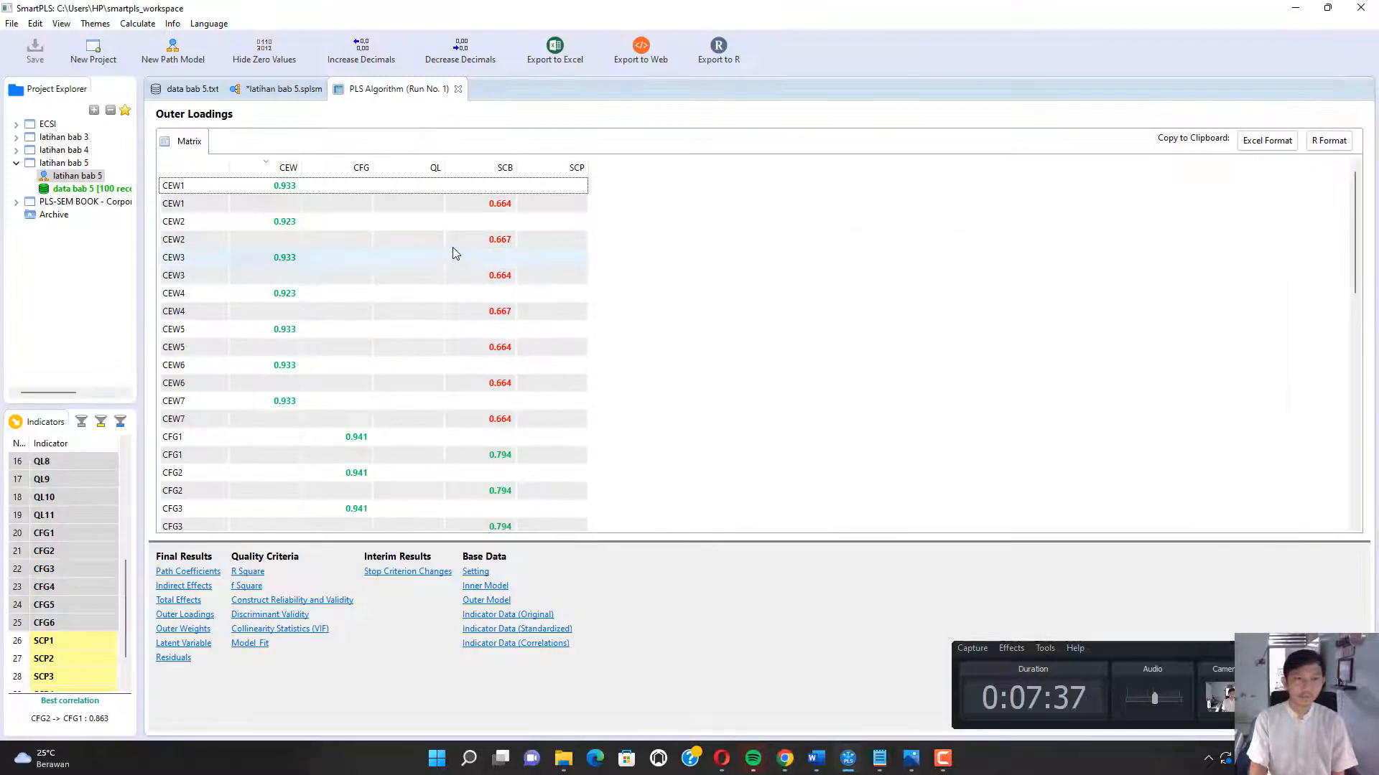
left_click(285, 188)
left_click(284, 224)
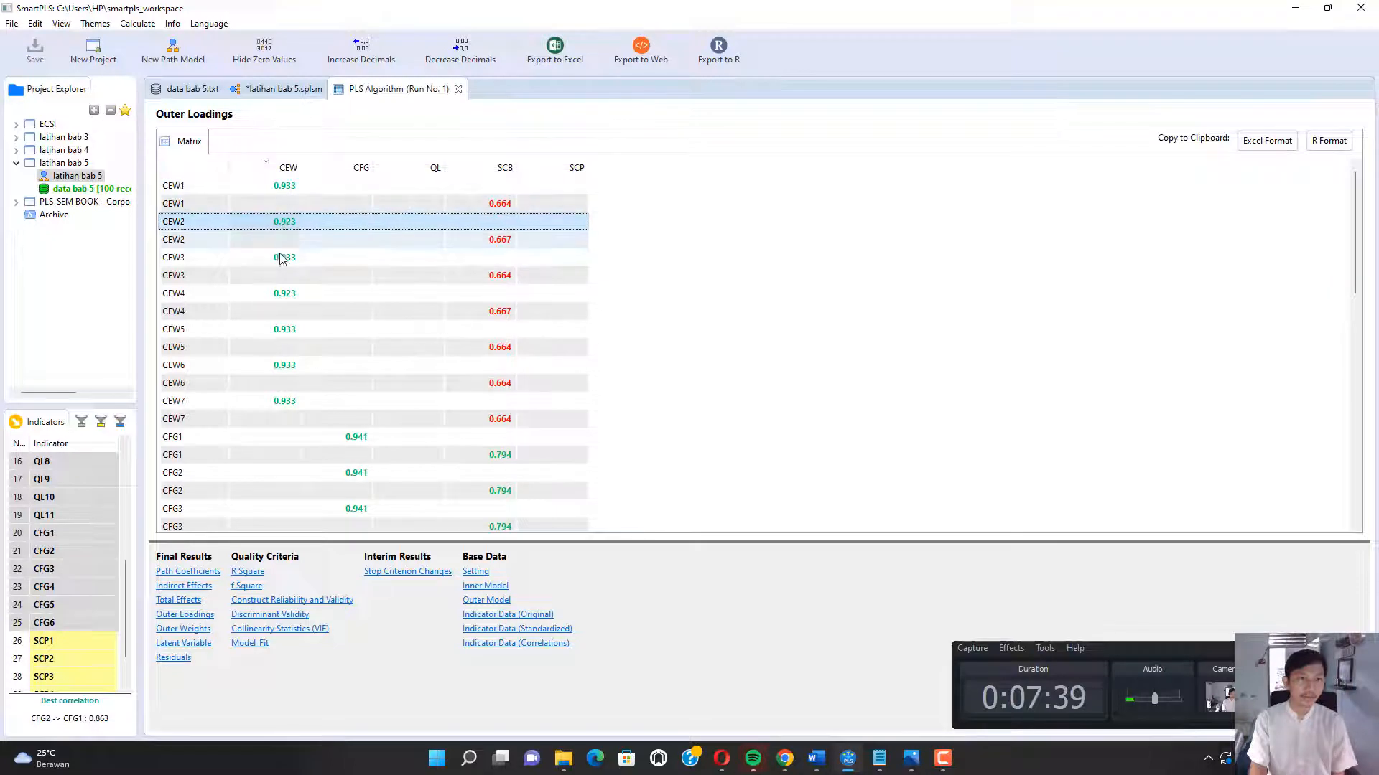
left_click(282, 259)
left_click(282, 294)
left_click(285, 330)
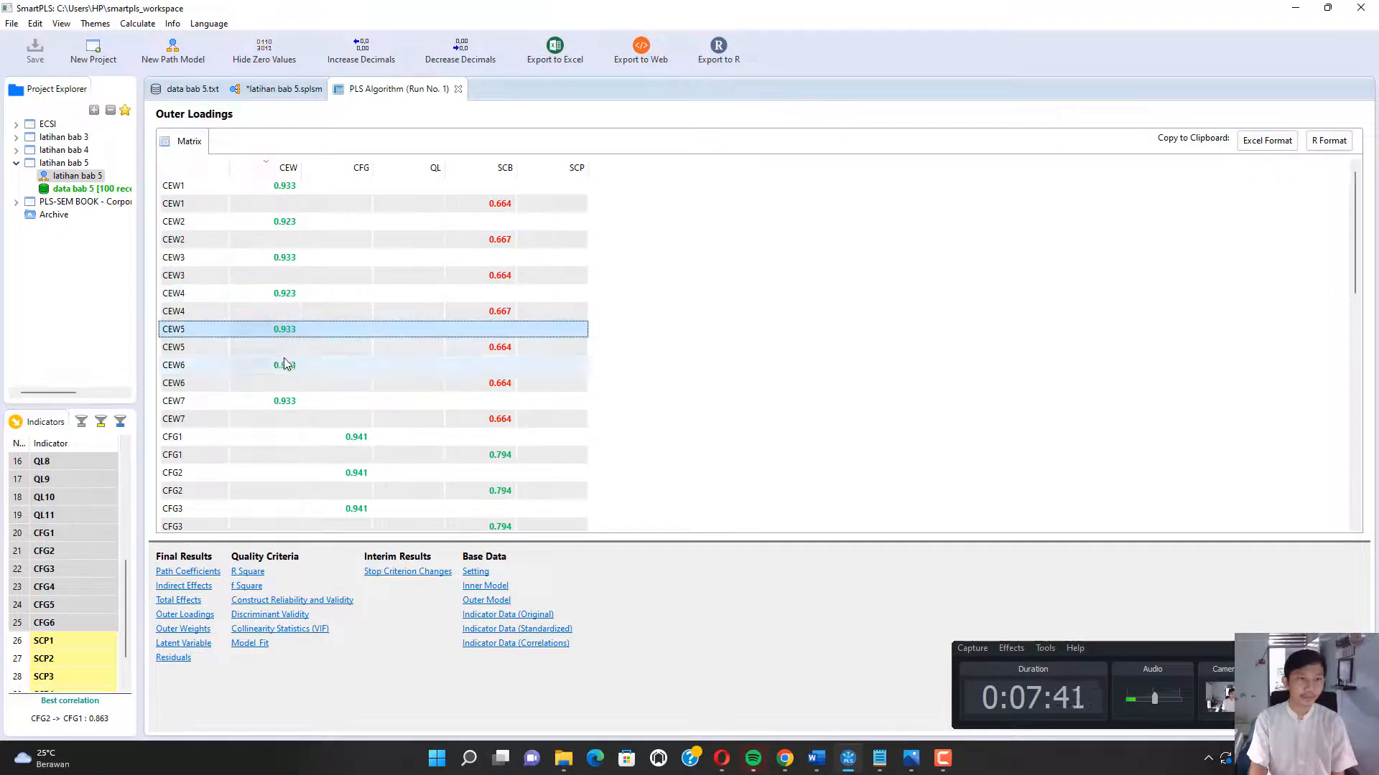
left_click(284, 365)
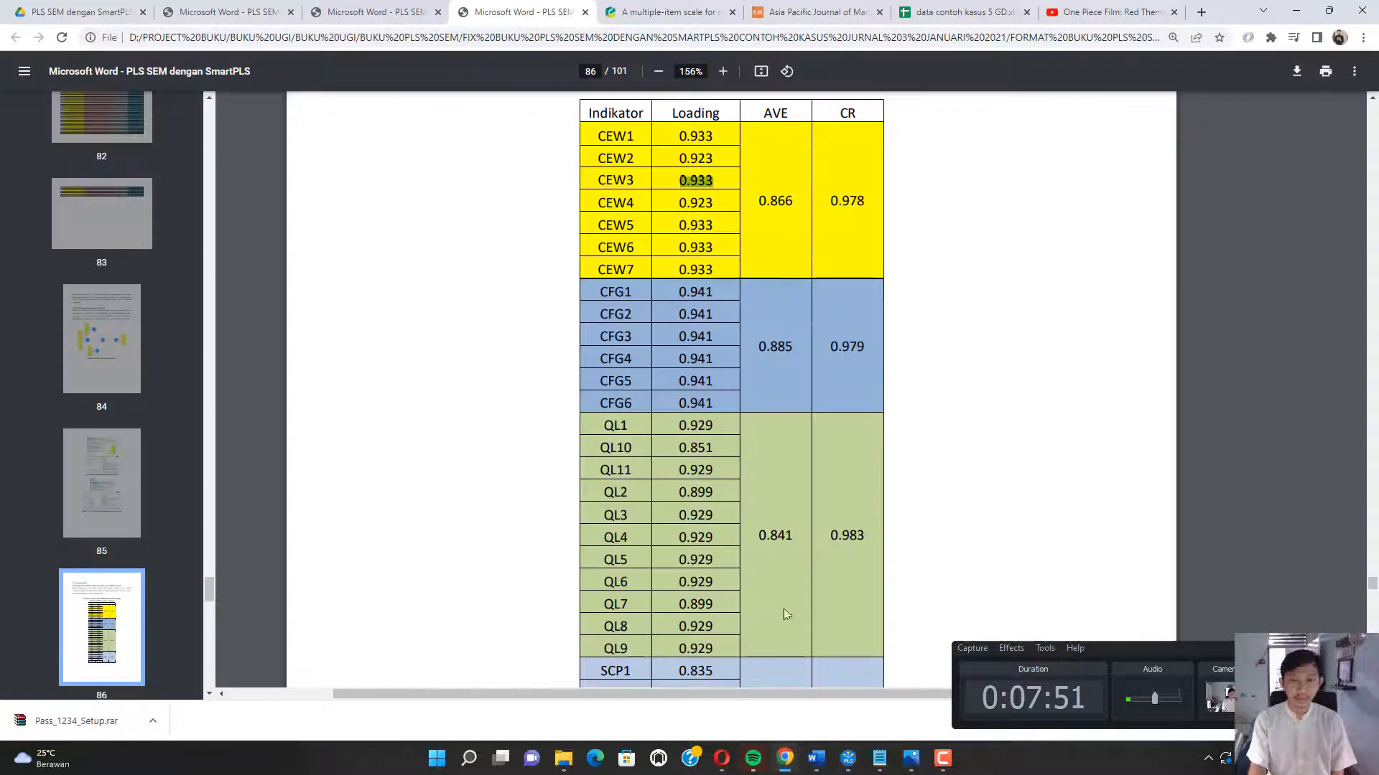
Check the CFG1 to CFG6 loadings in Tabel 5.2 in Chrome against the SmartPLS outer loadings sorted by CFG.
key("alt+Tab")
left_click_drag(677, 291, 708, 291)
left_click(676, 314)
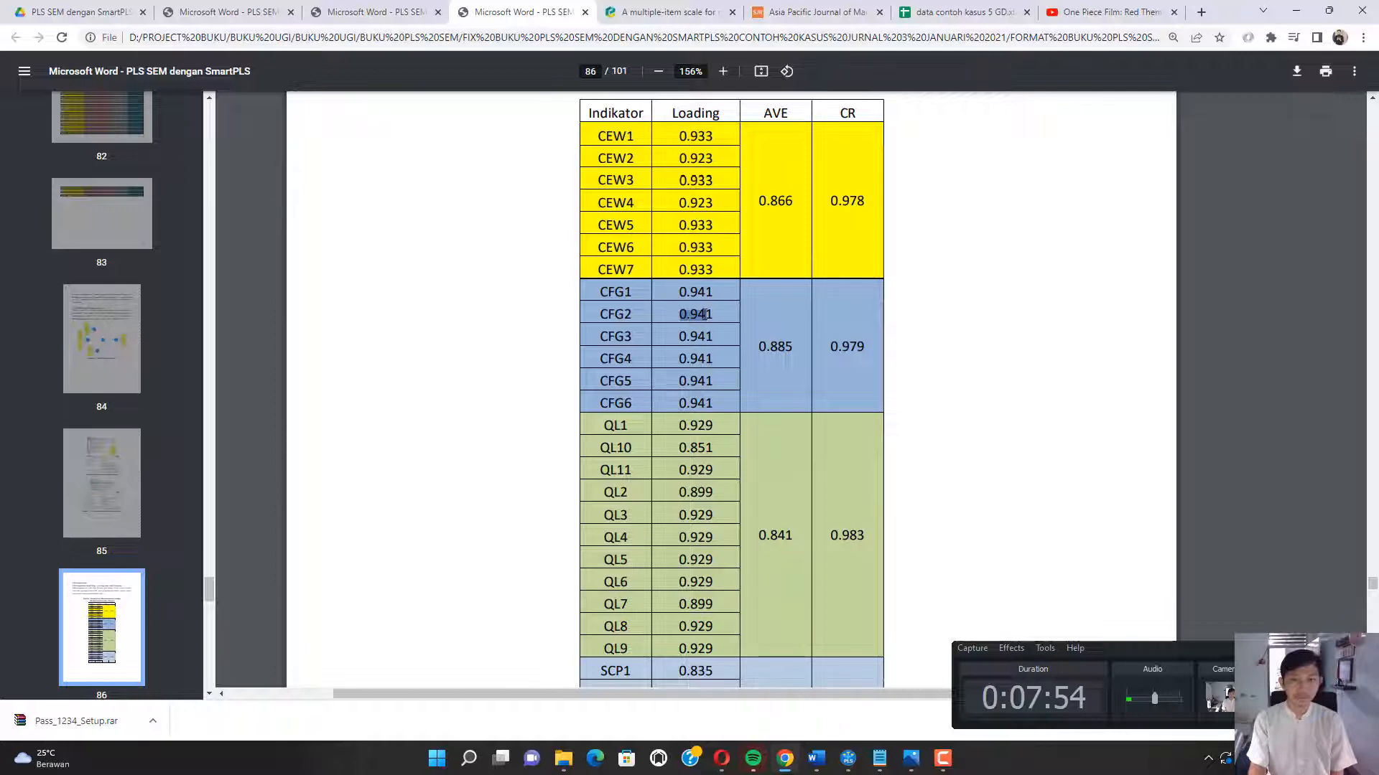
left_click_drag(678, 403, 713, 403)
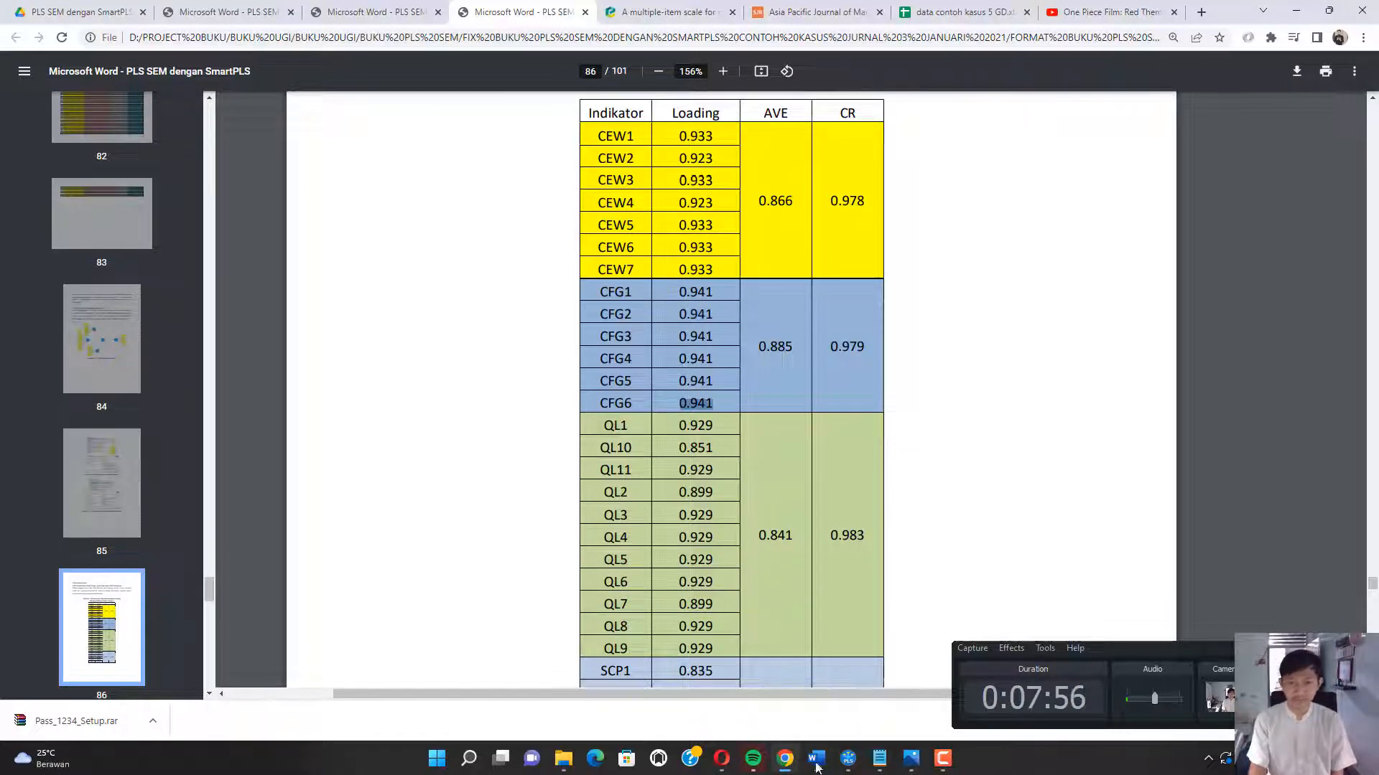
left_click(848, 758)
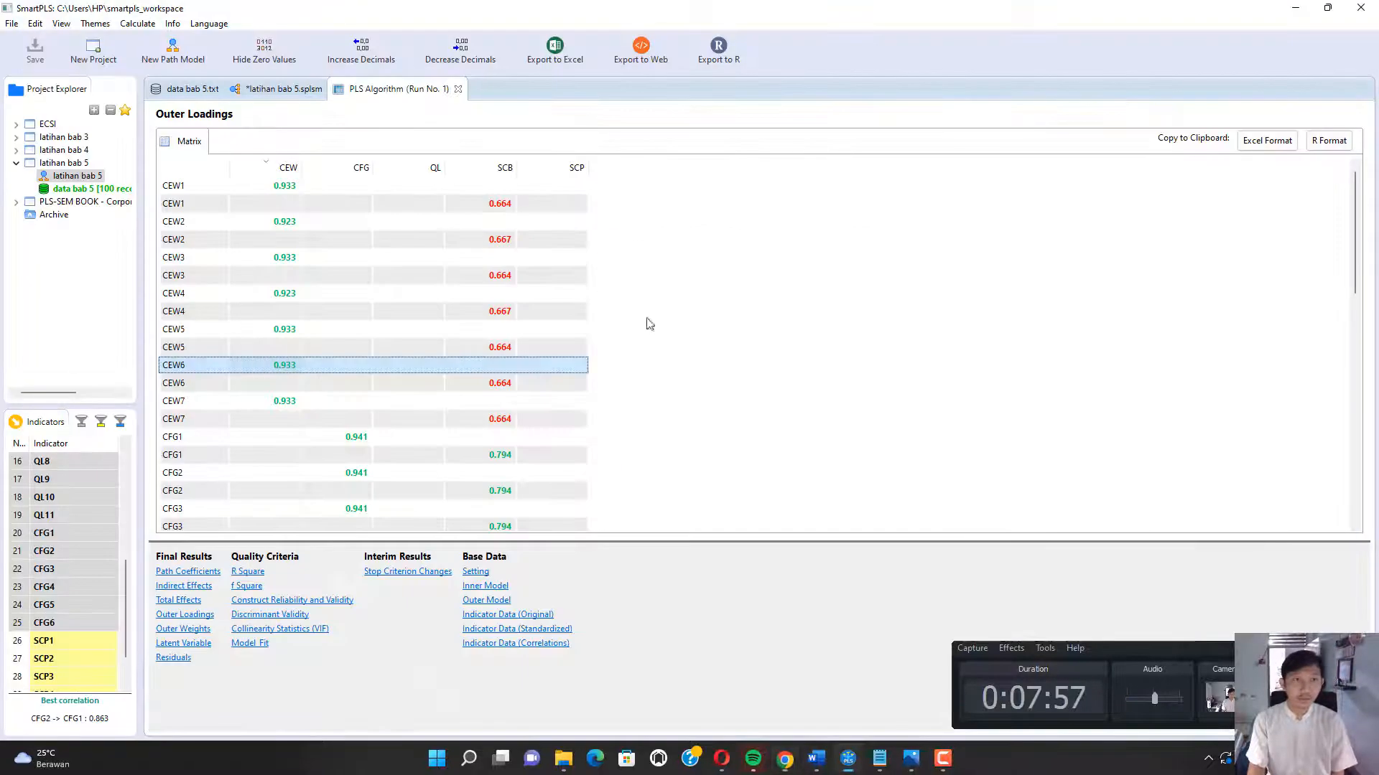
left_click(363, 169)
scroll(357, 345, "down", 7)
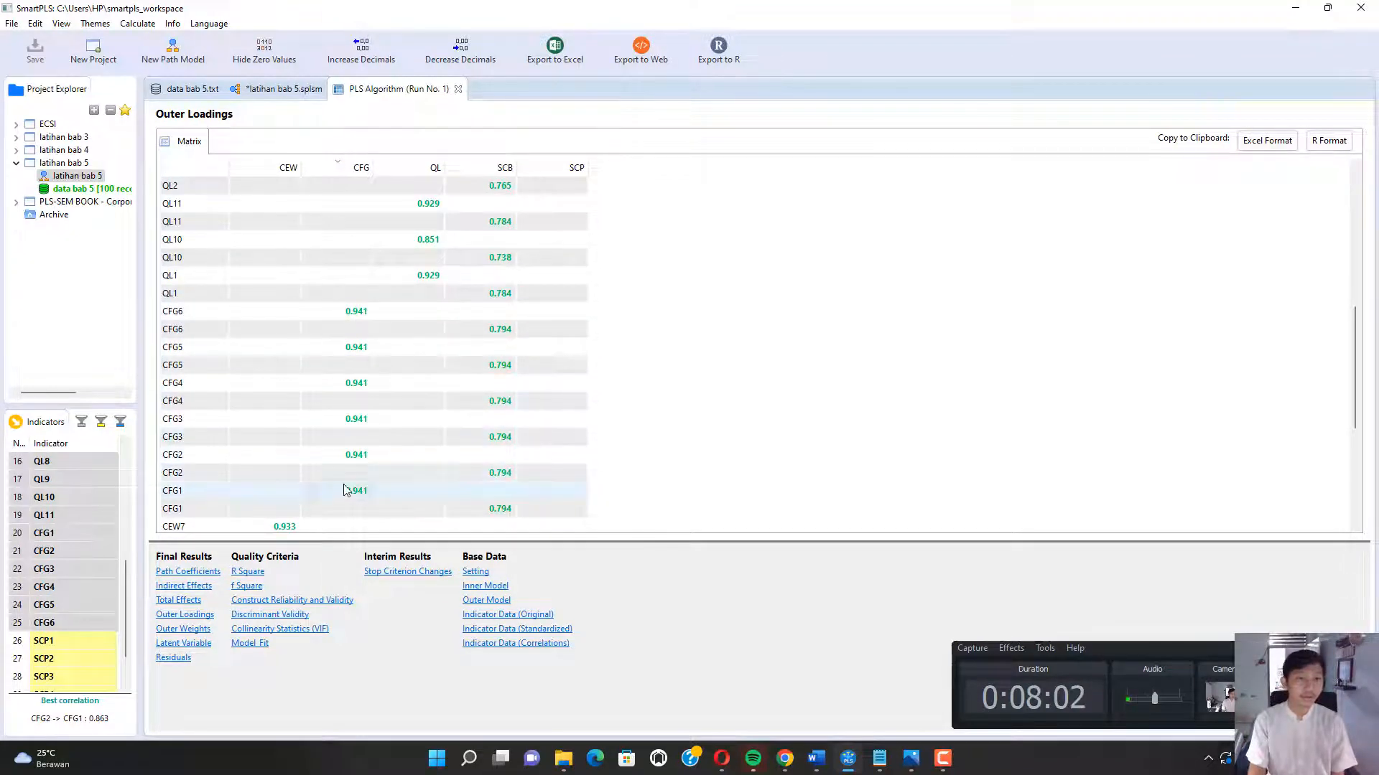
Check the QL indicator loadings in Tabel 5.2 in Chrome against the SmartPLS outer loadings sorted by QL.
left_click(782, 766)
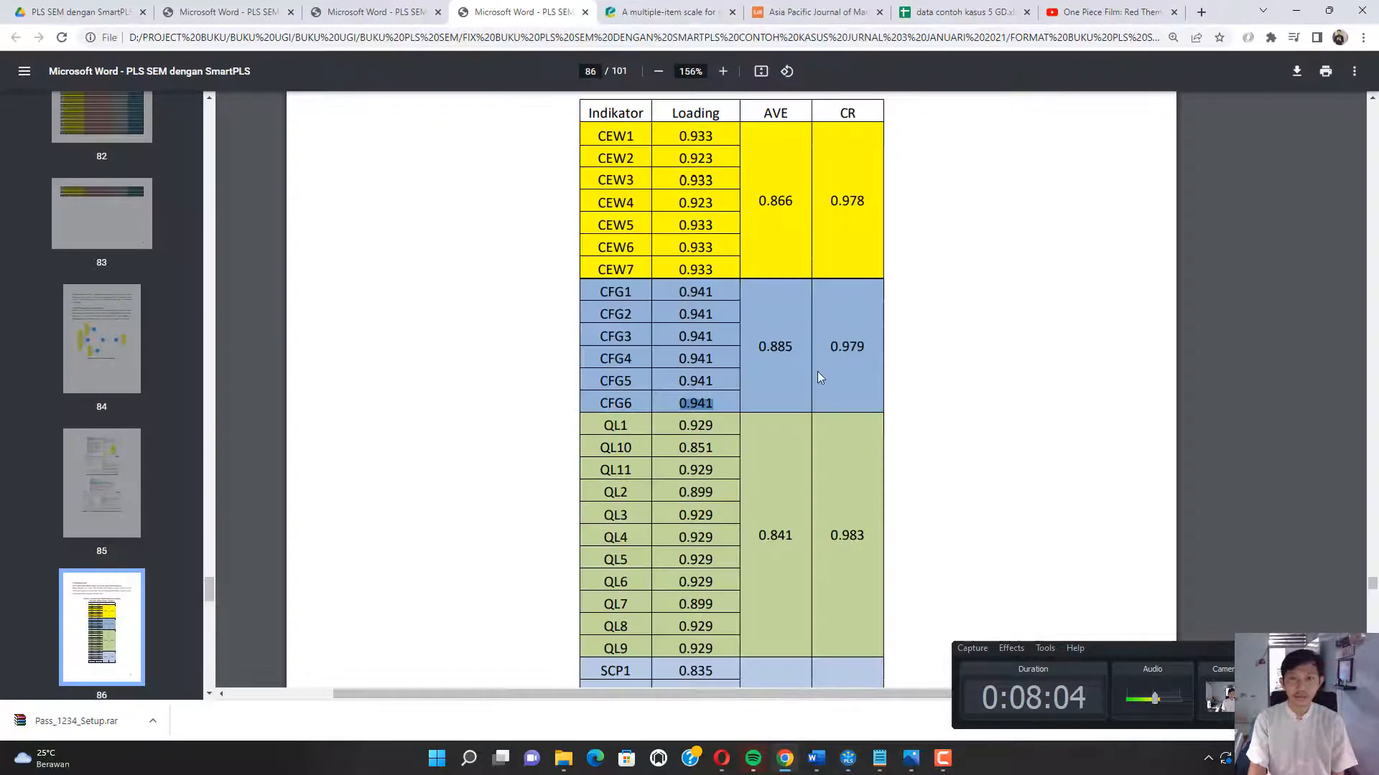
scroll(819, 385, "down", 3)
left_click_drag(604, 284, 707, 305)
left_click(788, 755)
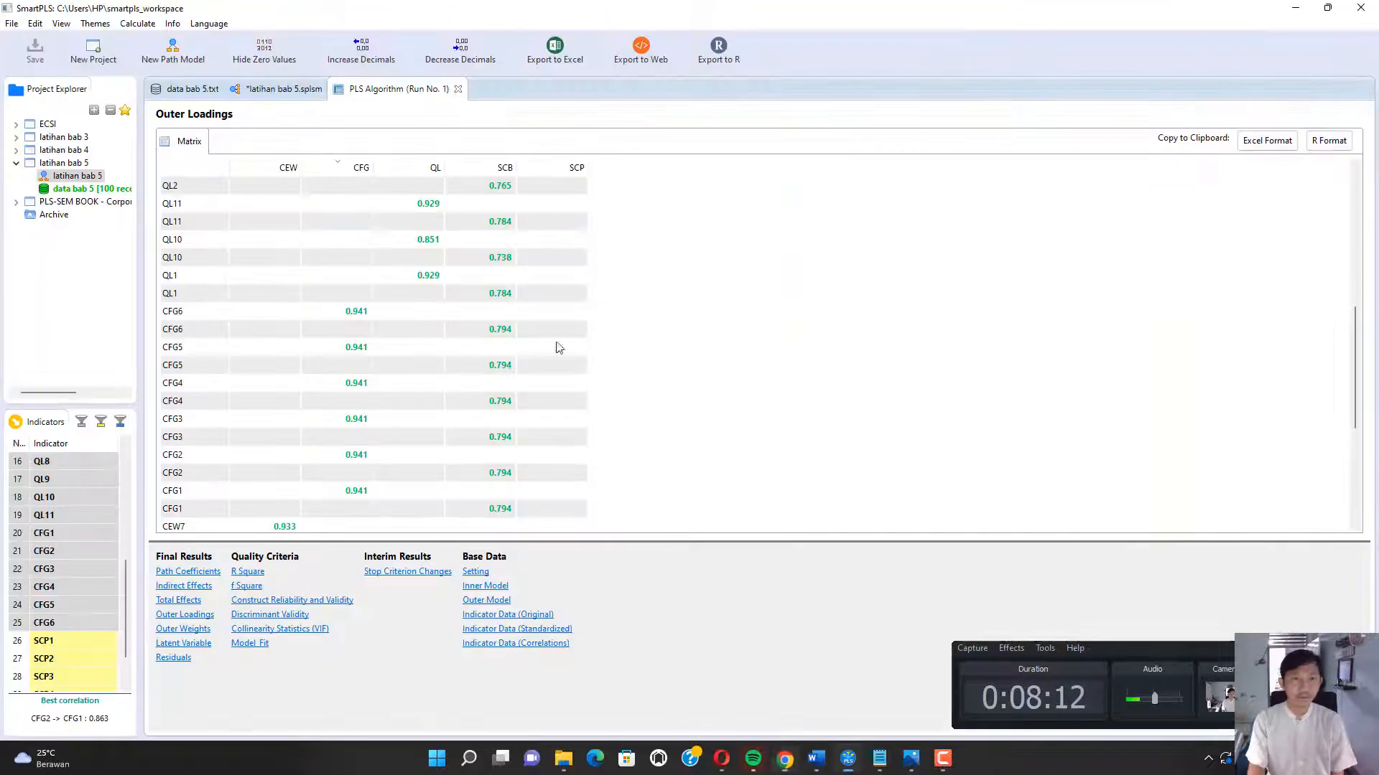
left_click(436, 172)
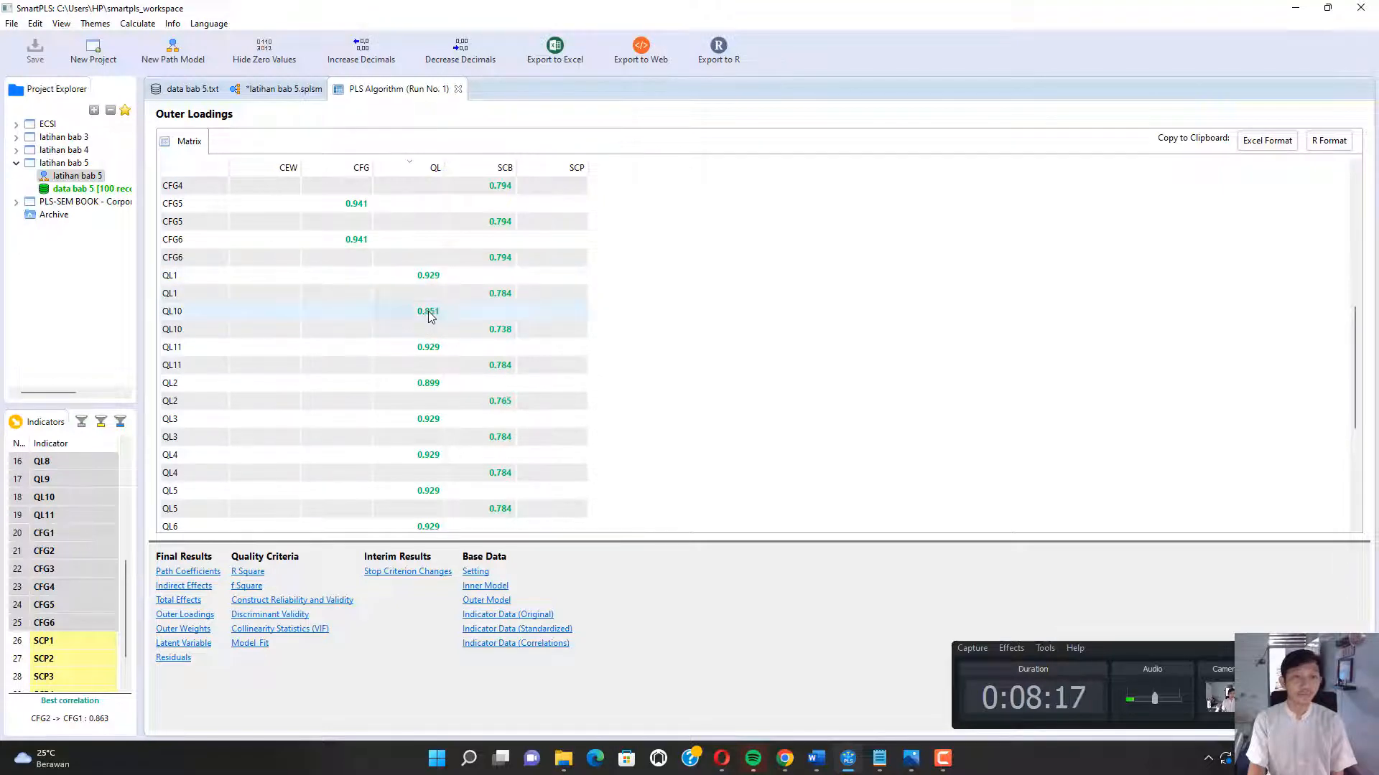
Check the SCP indicator loadings in Tabel 5.2 in Chrome against the SmartPLS outer loadings sorted by SCP.
left_click(784, 758)
scroll(686, 486, "down", 2)
left_click_drag(601, 386, 712, 404)
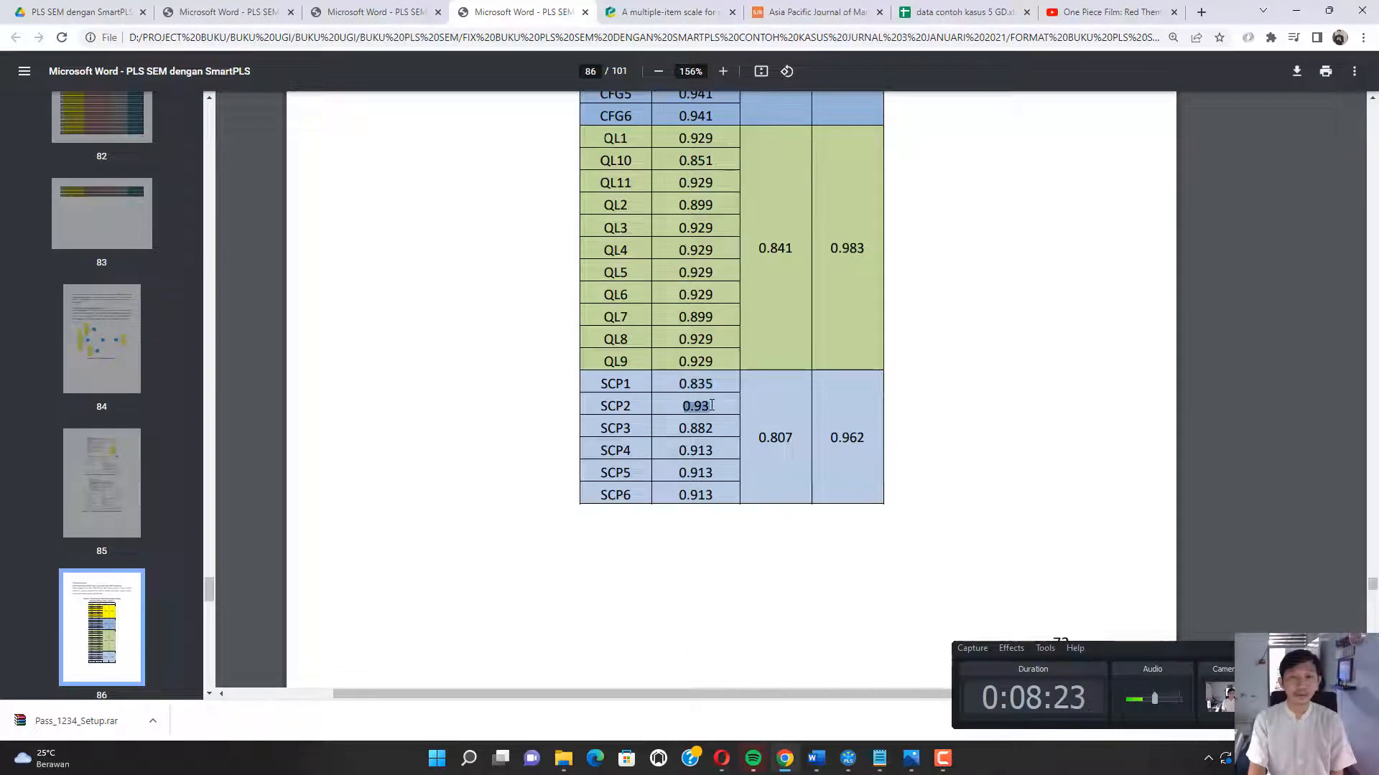
left_click(848, 758)
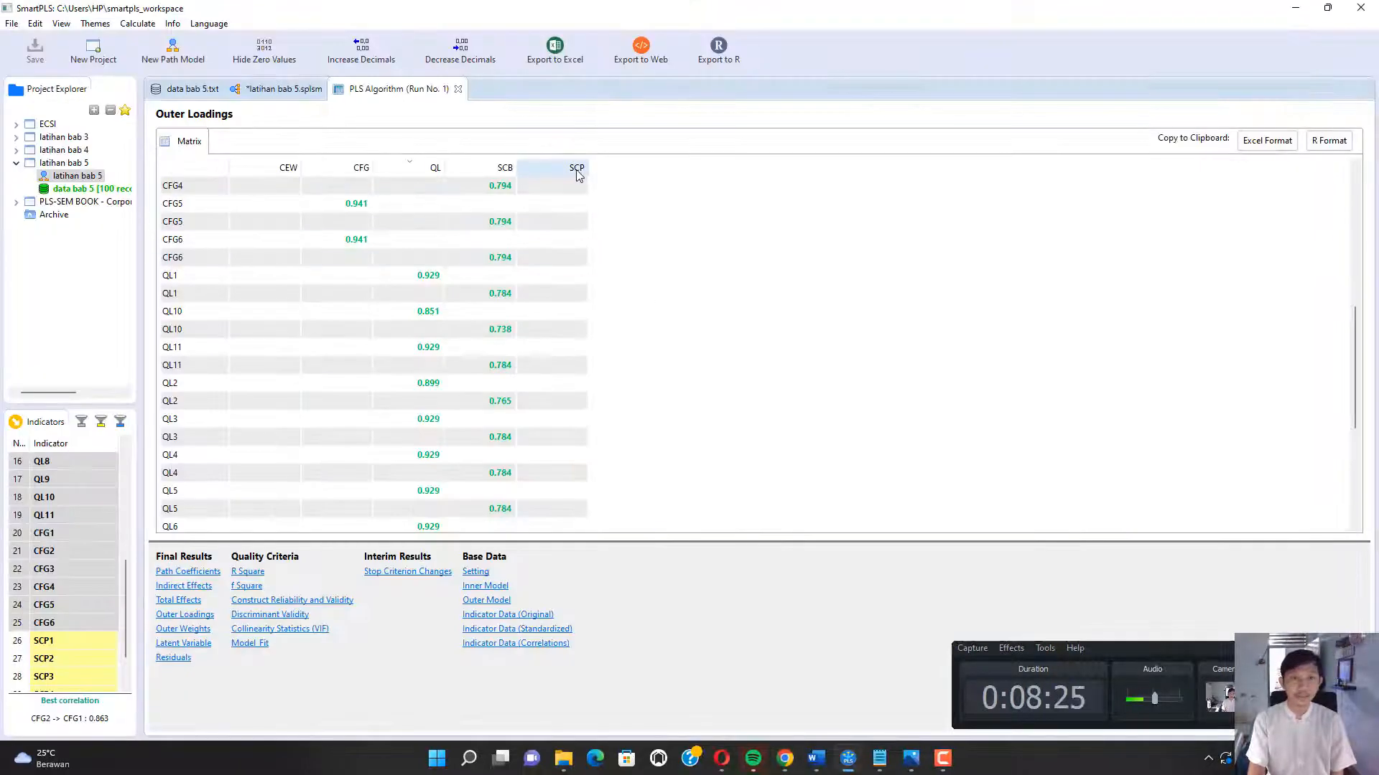
scroll(575, 183, "down", 5)
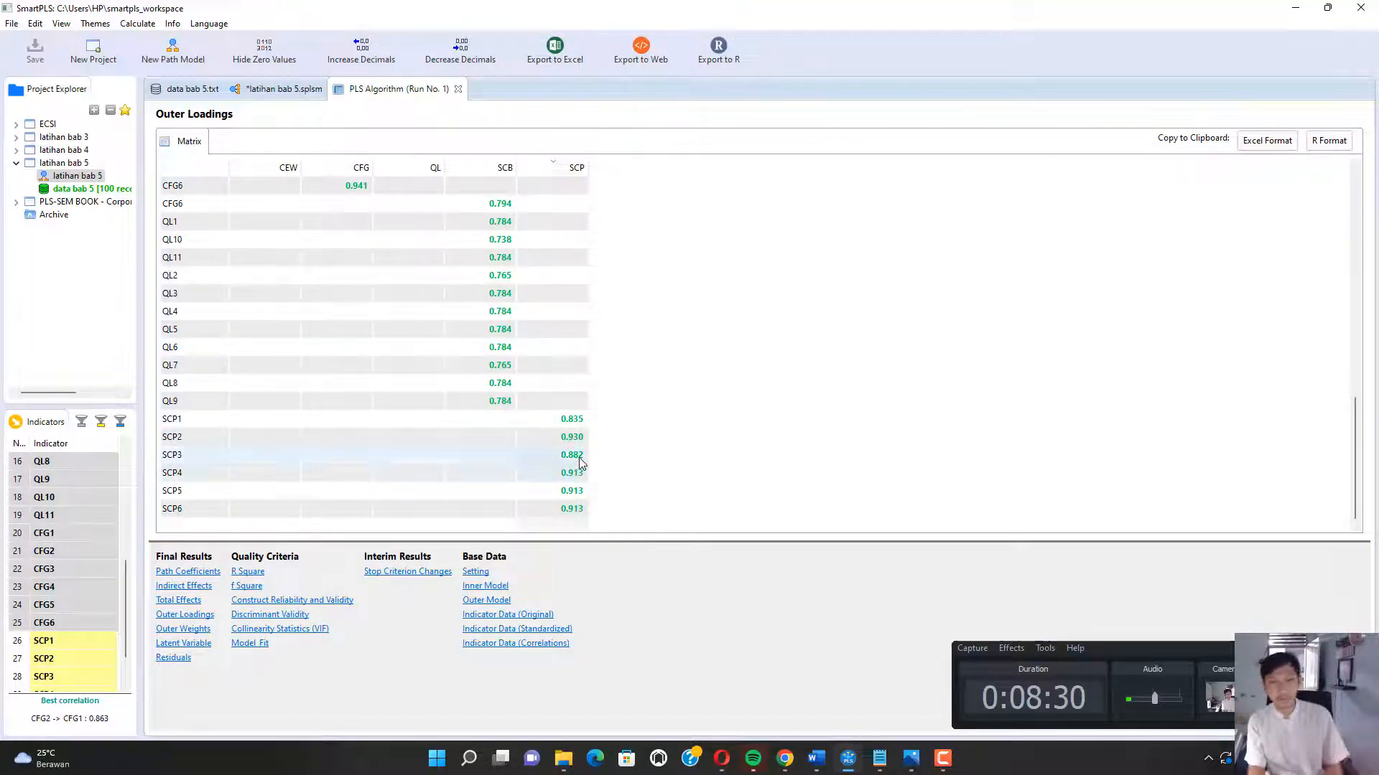
Switch to Chrome to recheck the SCP loadings in Tabel 5.2 and examine the AVE value for CEW.
left_click(785, 759)
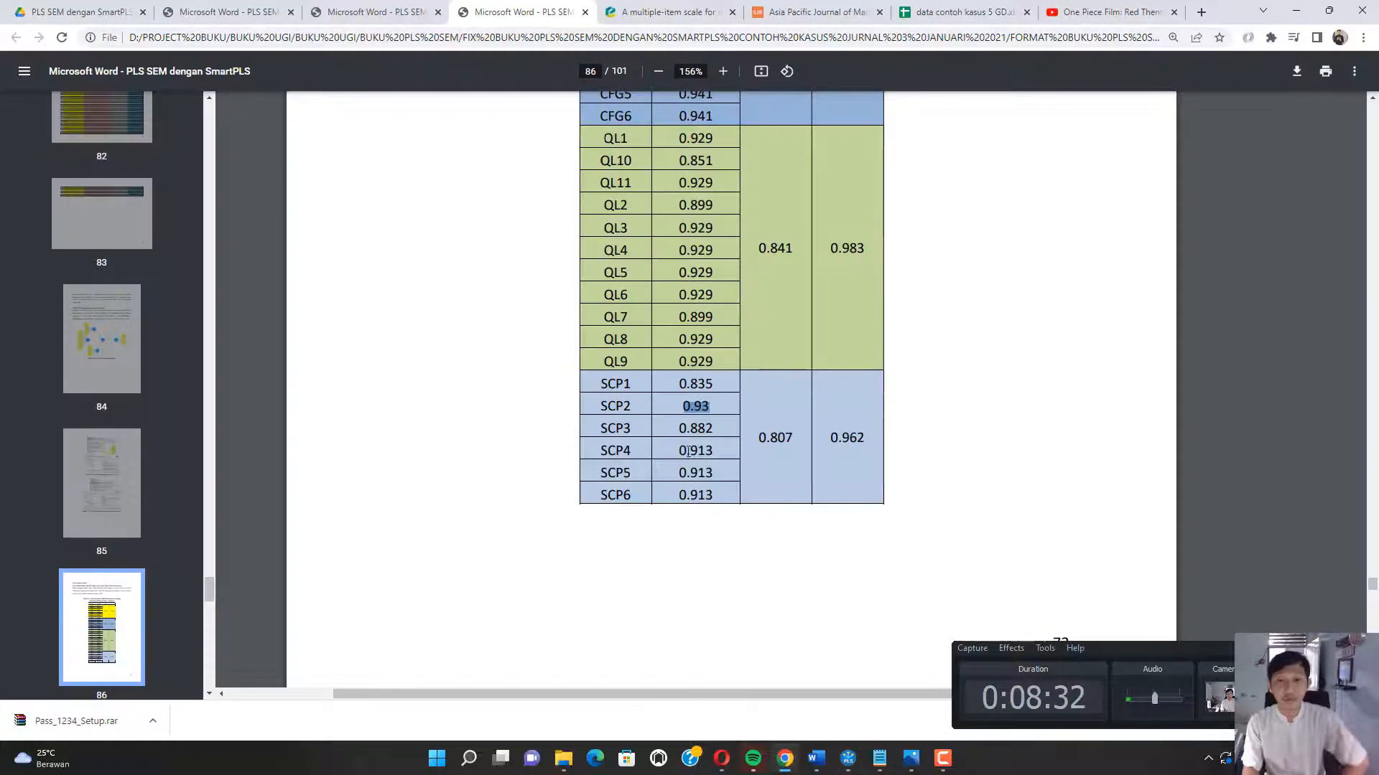
left_click(707, 426)
scroll(708, 425, "up", 5)
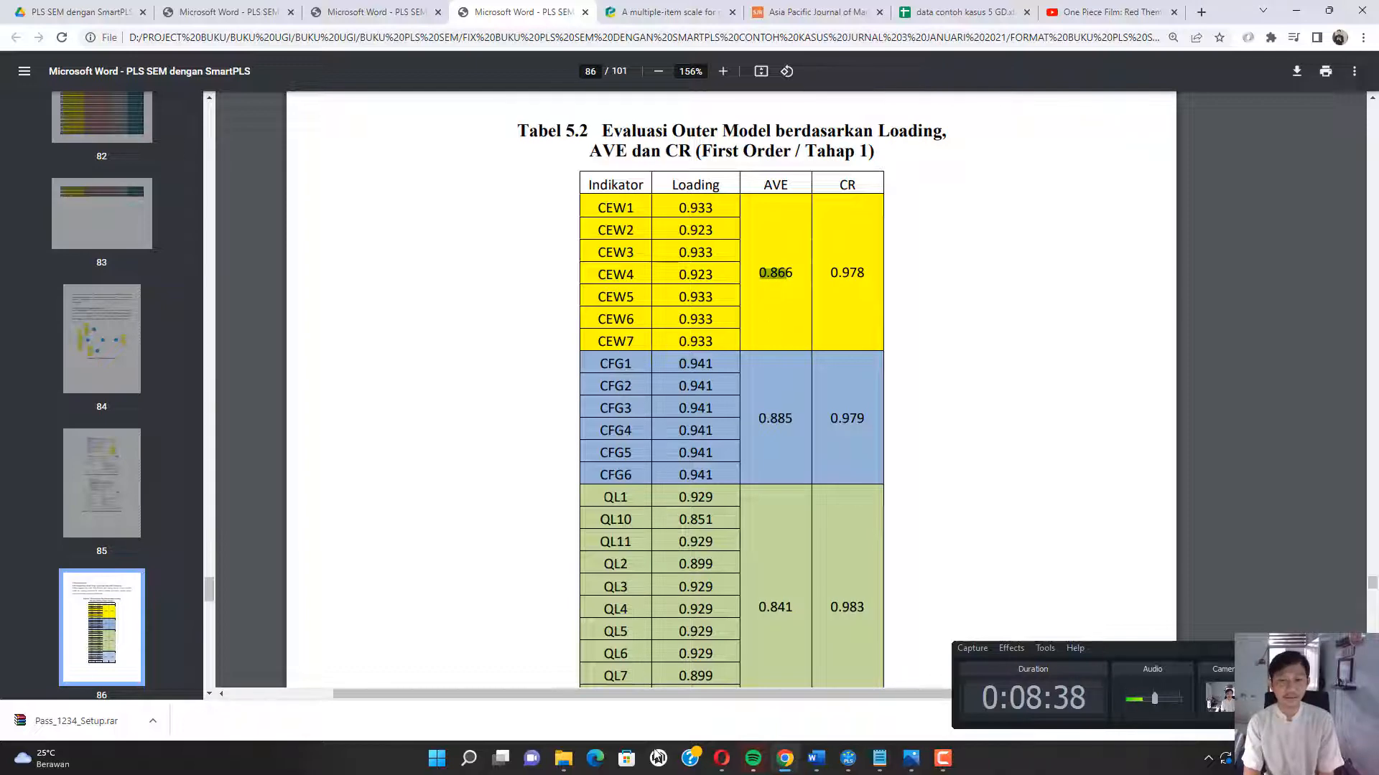
Switch to SmartPLS, view Construct Reliability and Validity, and widen the Average Variance Extracted (AVE) column to show its full heading.
left_click(787, 760)
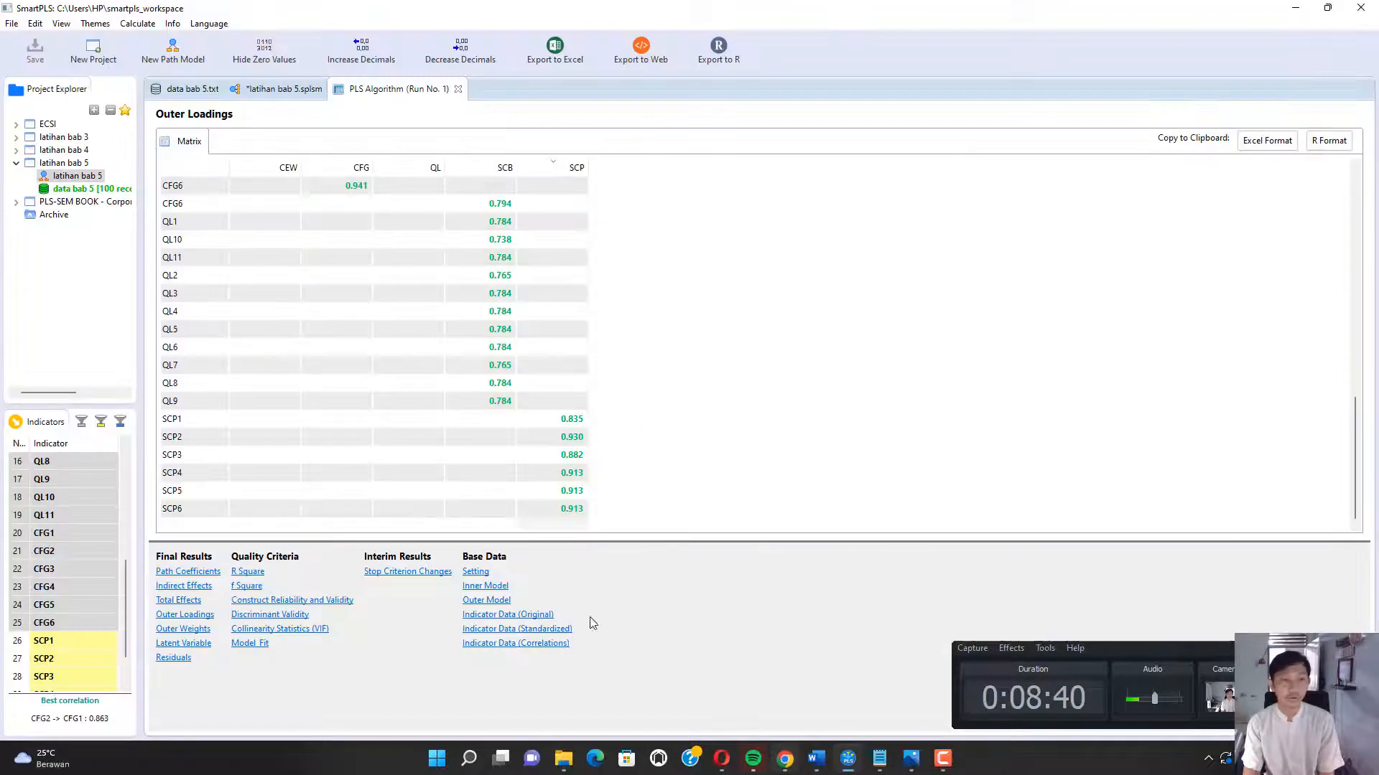
left_click(301, 601)
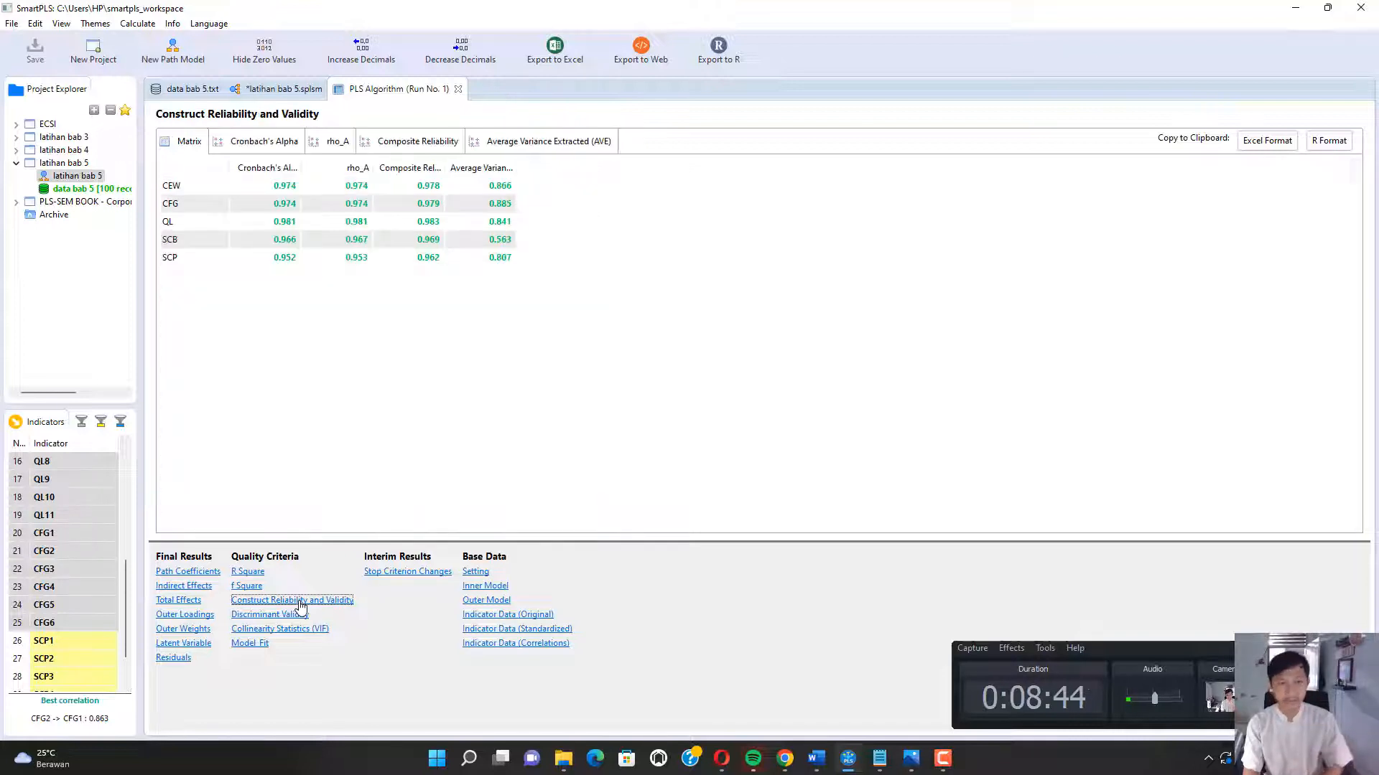
left_click_drag(516, 170, 686, 173)
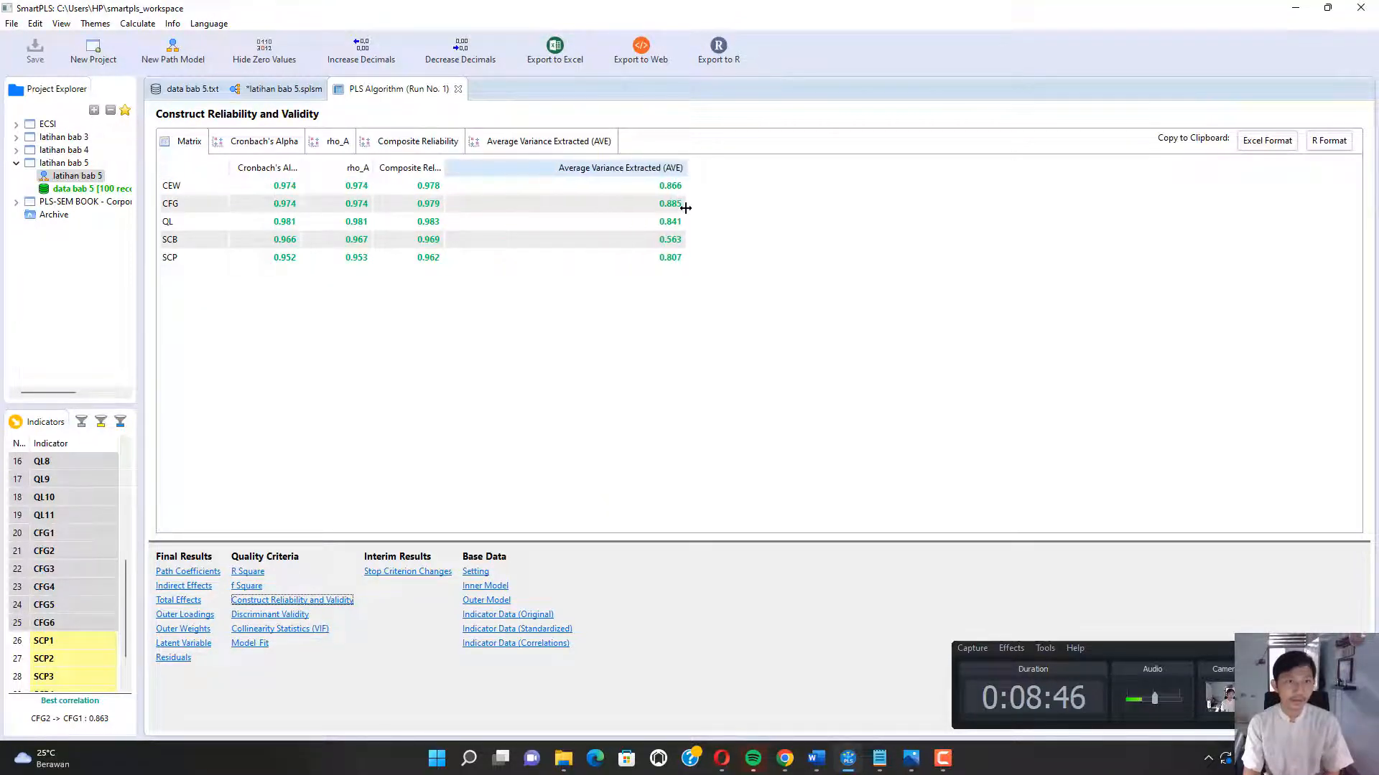
left_click(675, 185)
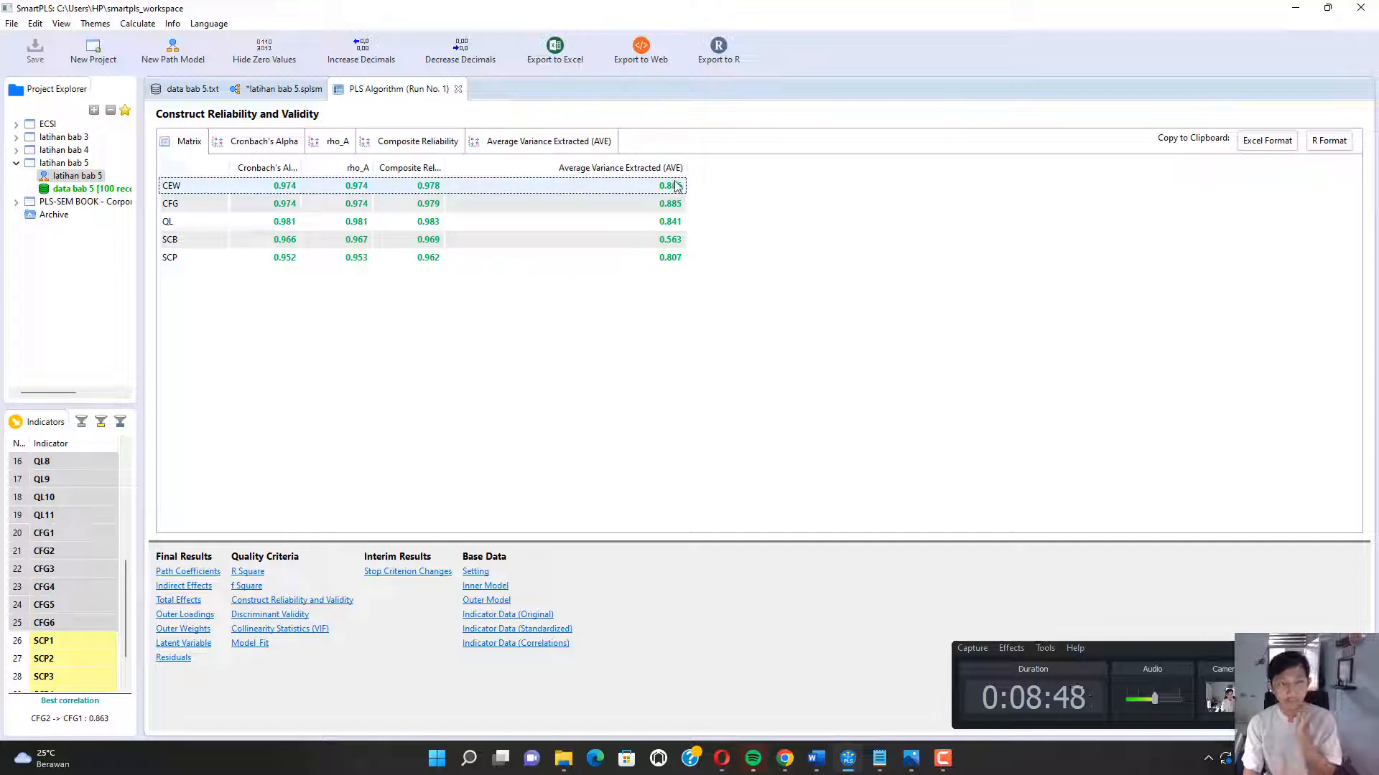
Switch to Chrome and check the AVE values of CFG, QL and SCP in Tabel 5.2.
left_click(785, 758)
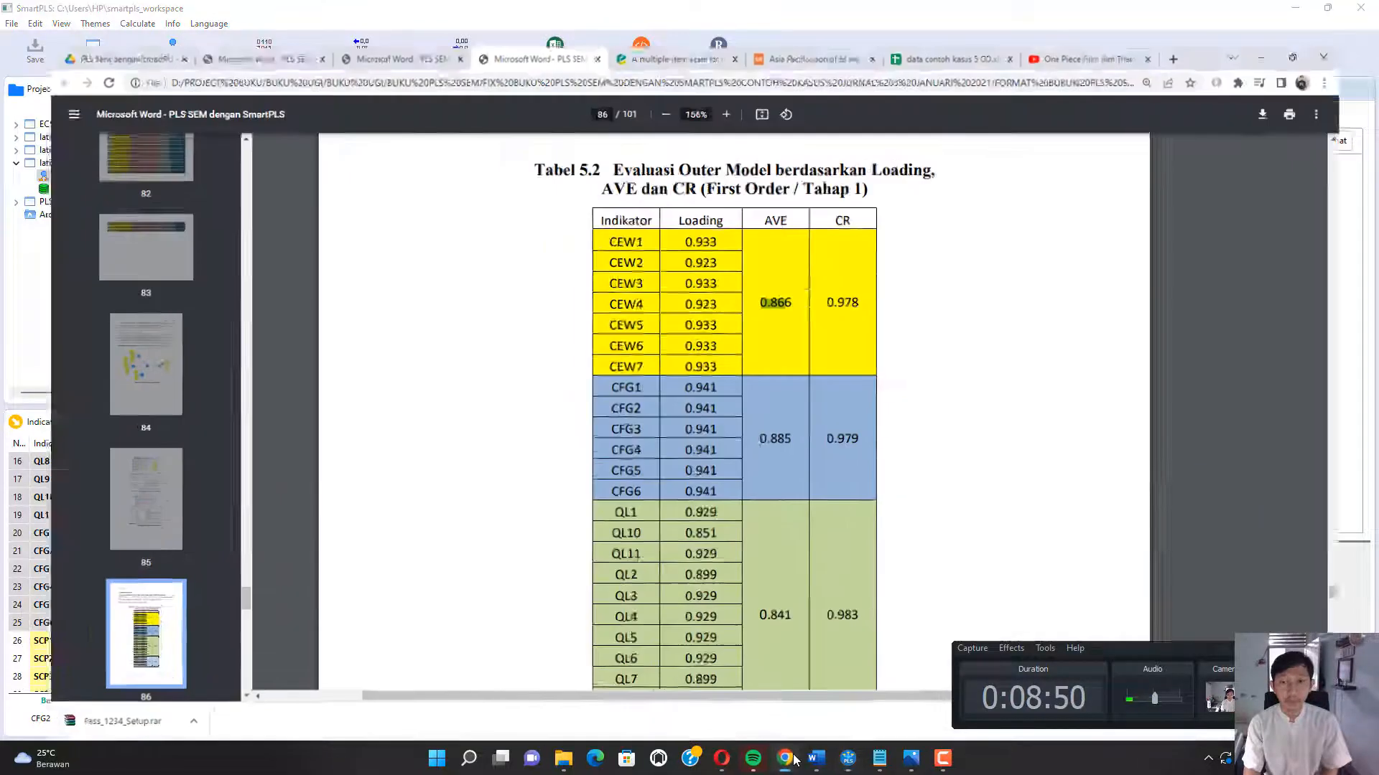
left_click_drag(759, 419, 793, 419)
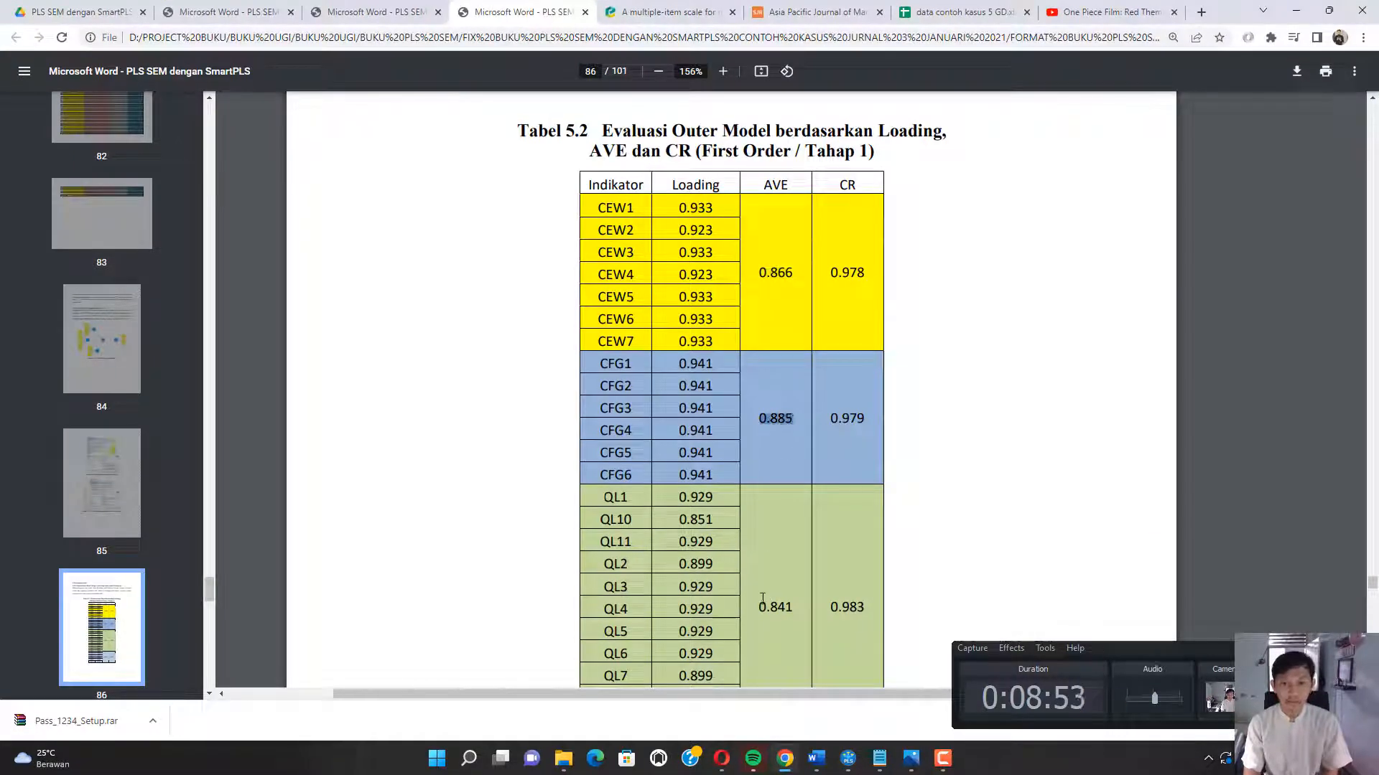
left_click_drag(760, 606, 793, 607)
scroll(772, 541, "down", 4)
left_click(785, 512)
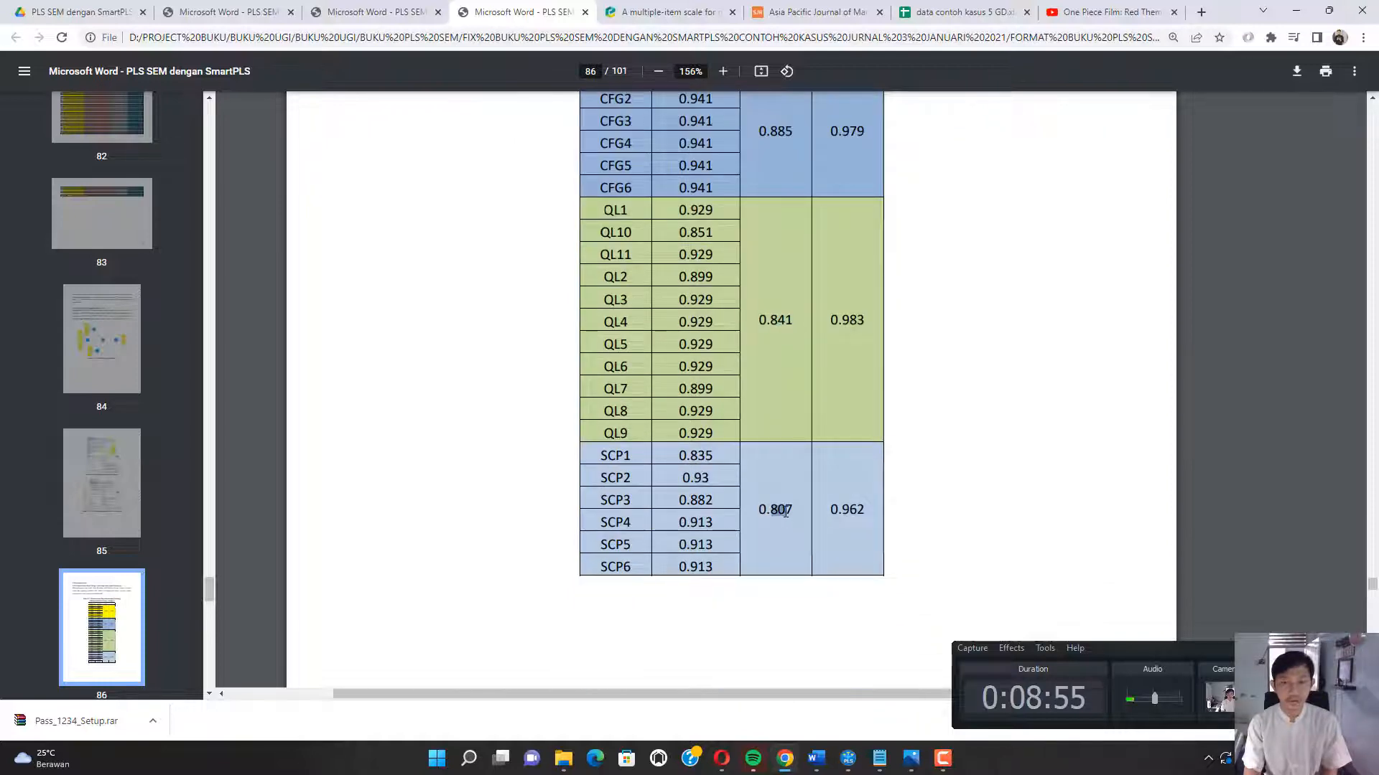
Check the CR values of CEW and CFG in Tabel 5.2 against the widened Composite Reliability column in SmartPLS.
scroll(771, 517, "up", 5)
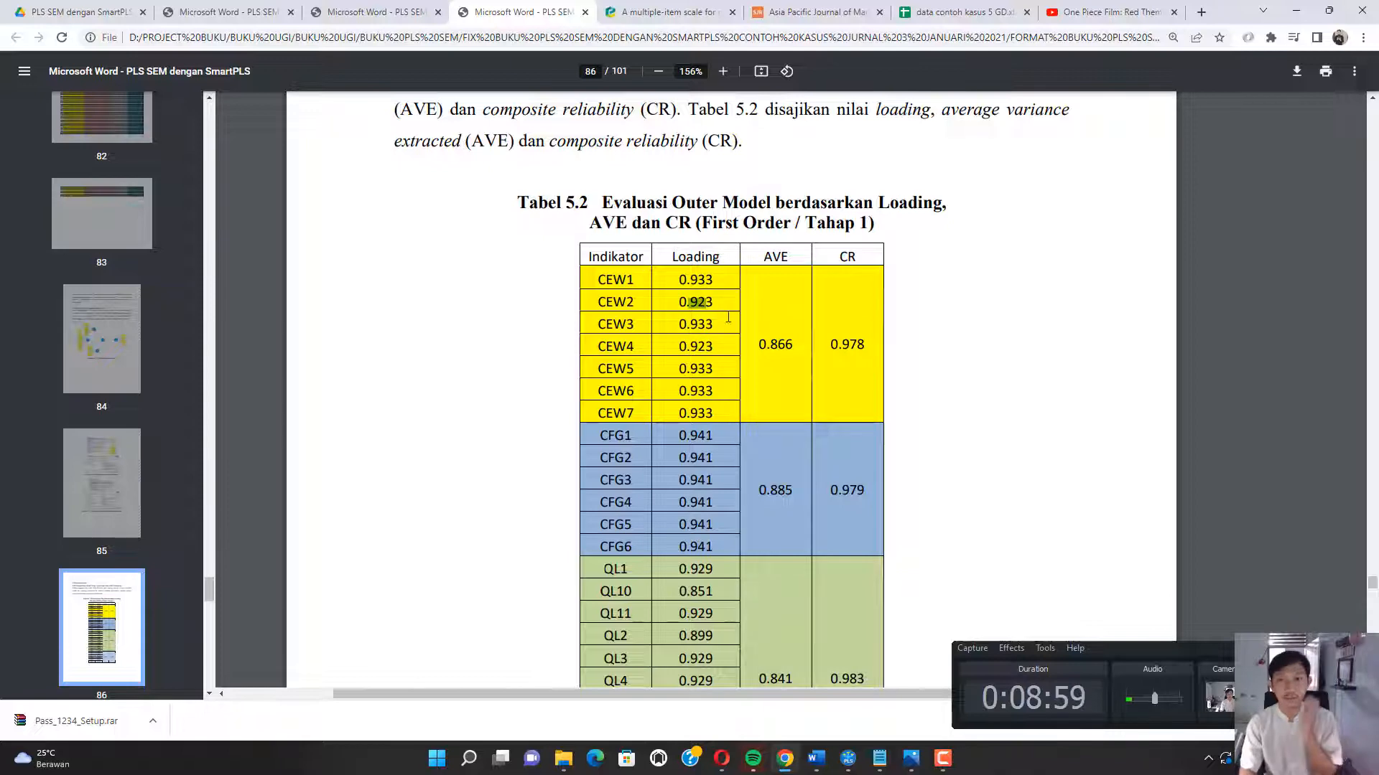
left_click_drag(824, 345, 866, 345)
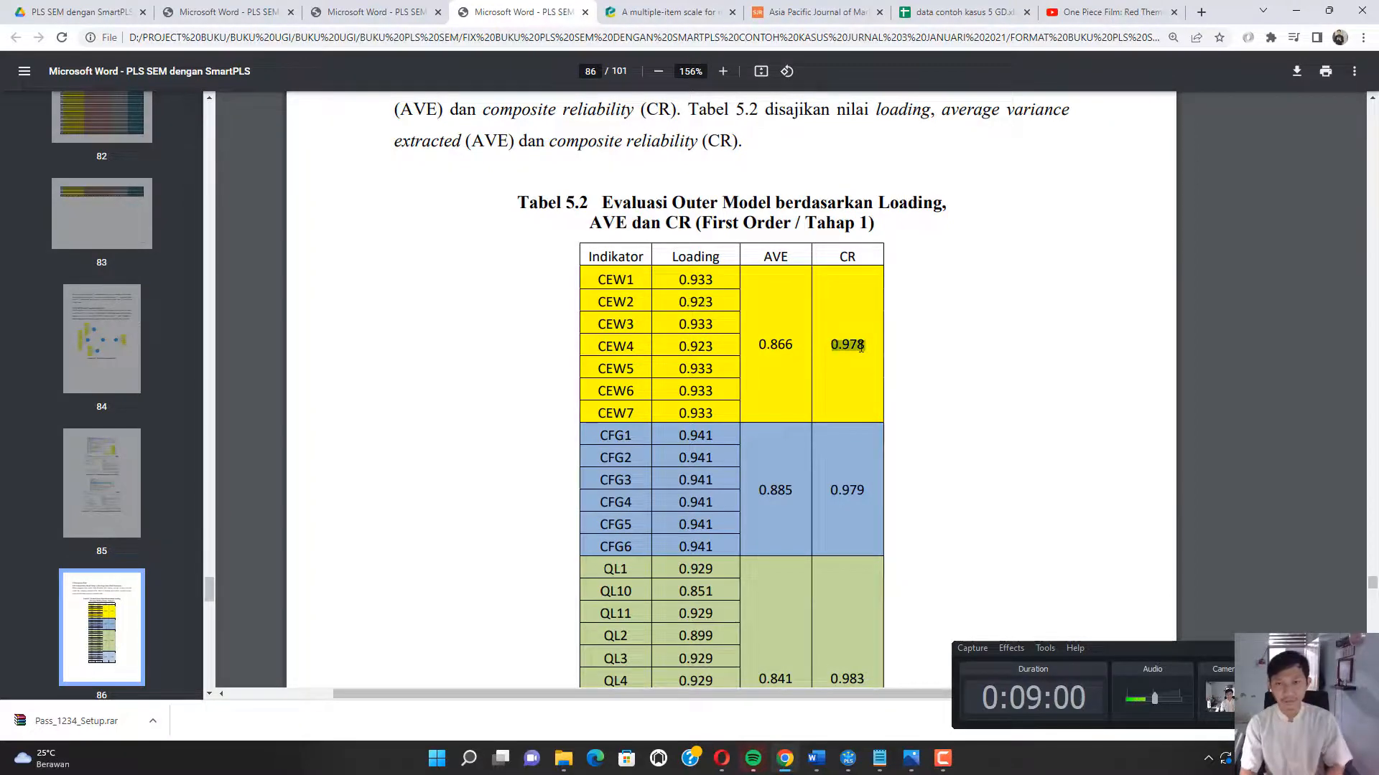
left_click(842, 489)
double_click(842, 489)
left_click(785, 758)
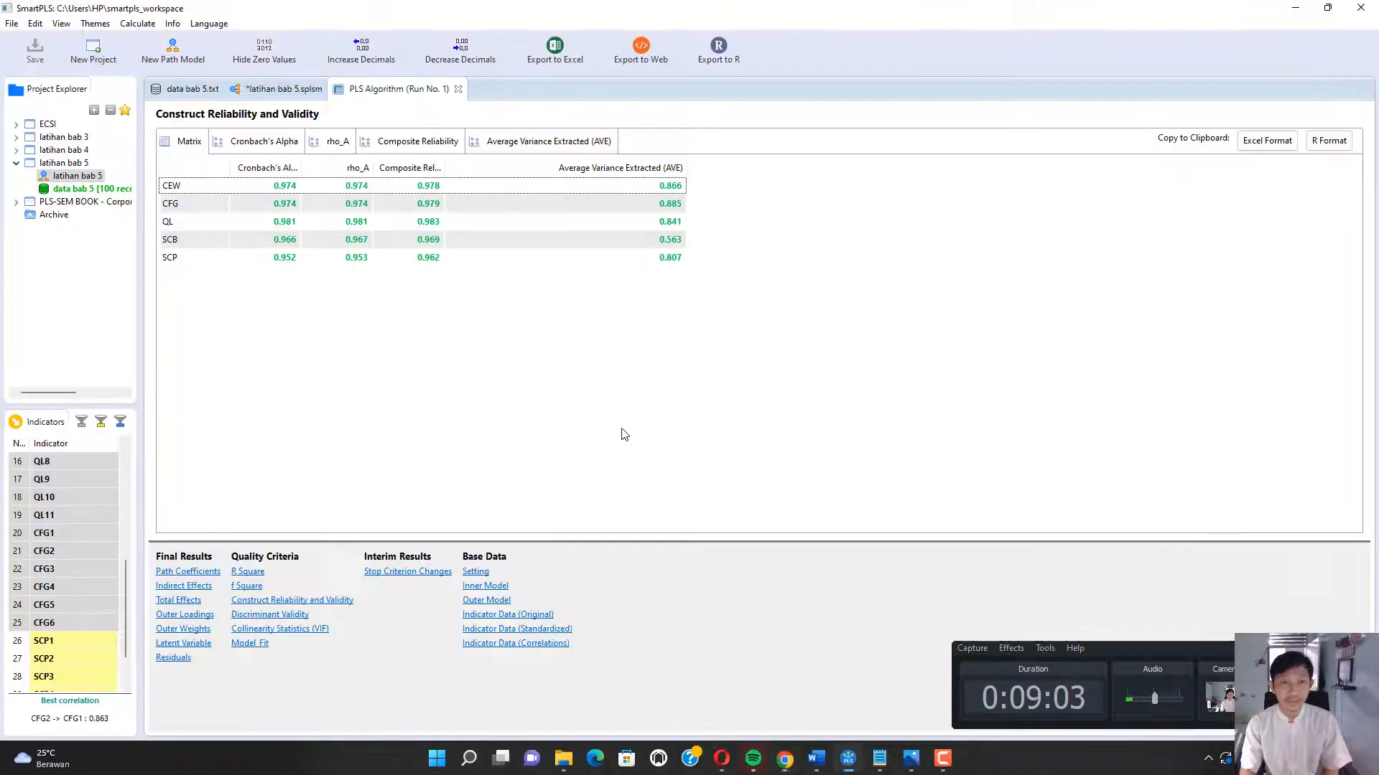
left_click_drag(447, 168, 561, 168)
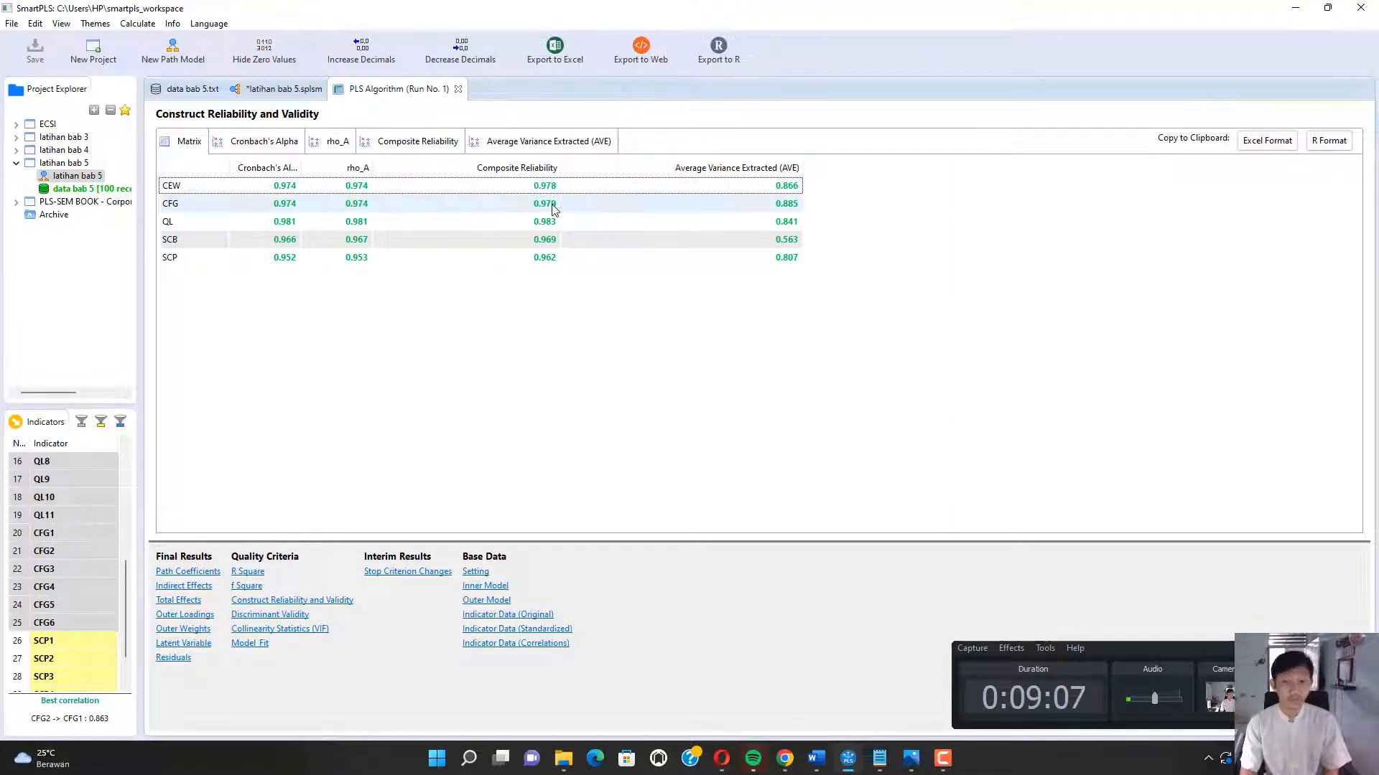
Switch to Chrome and read through the outer model evaluation after Tabel 5.2 up to section 5.1.1.4 Evaluasi Validitas Diskriminan.
left_click(784, 759)
scroll(609, 364, "down", 10)
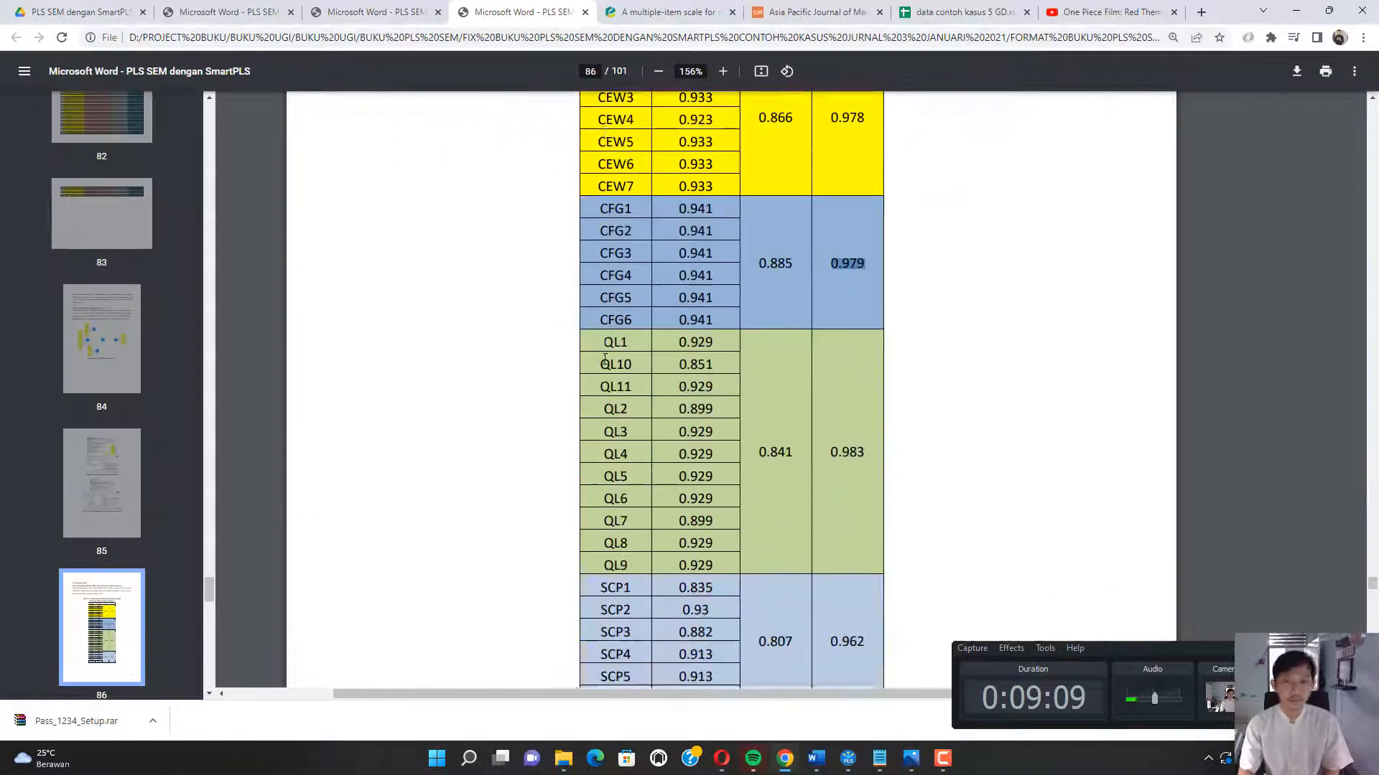
scroll(608, 364, "up", 7)
scroll(609, 364, "down", 12)
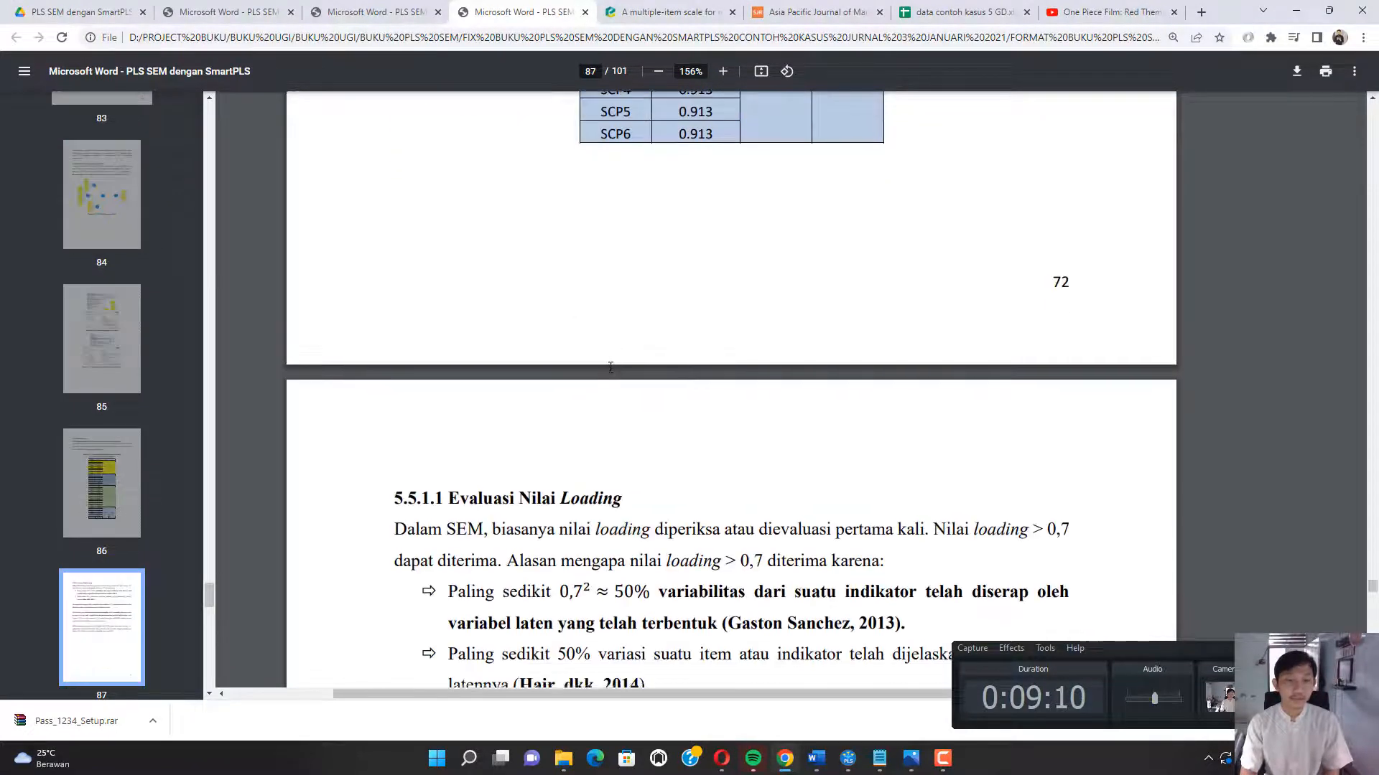
scroll(622, 359, "down", 15)
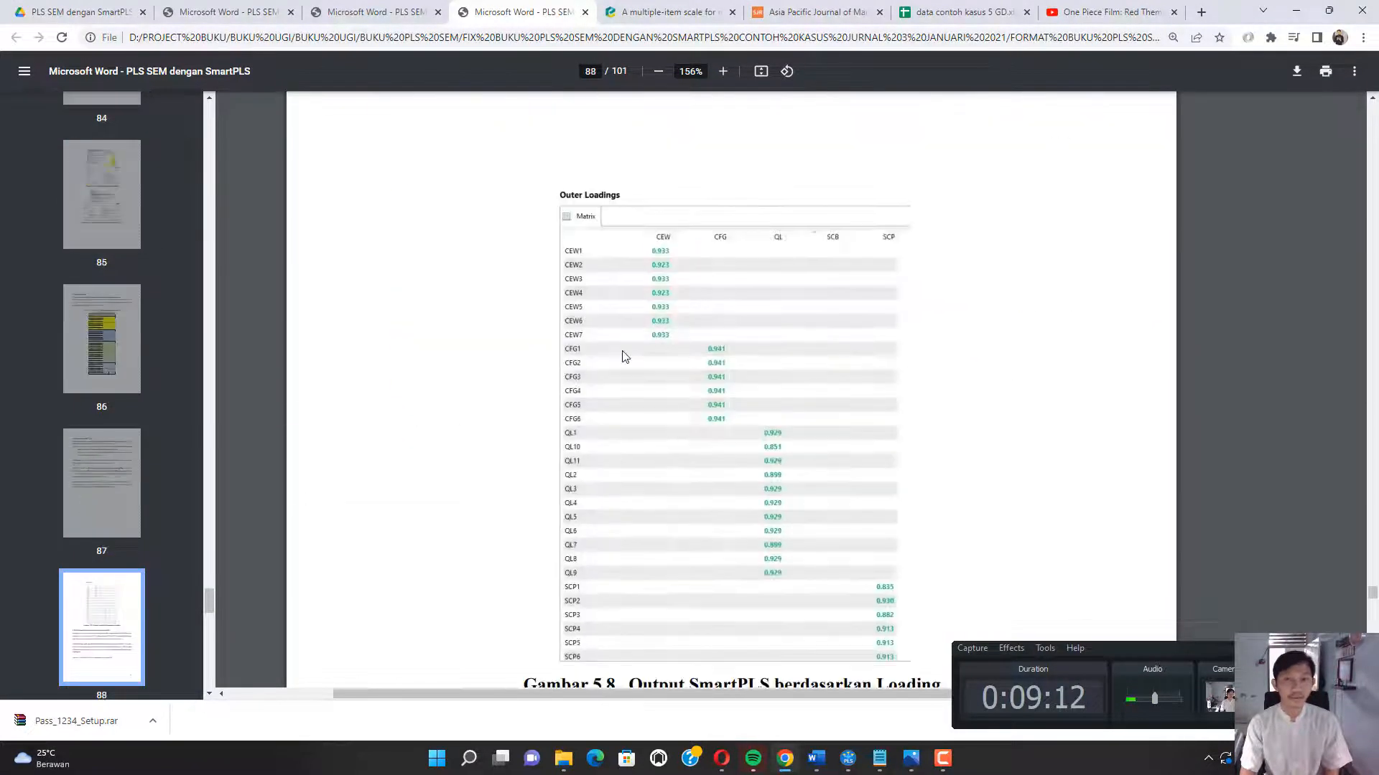
scroll(623, 357, "up", 6)
scroll(626, 355, "down", 15)
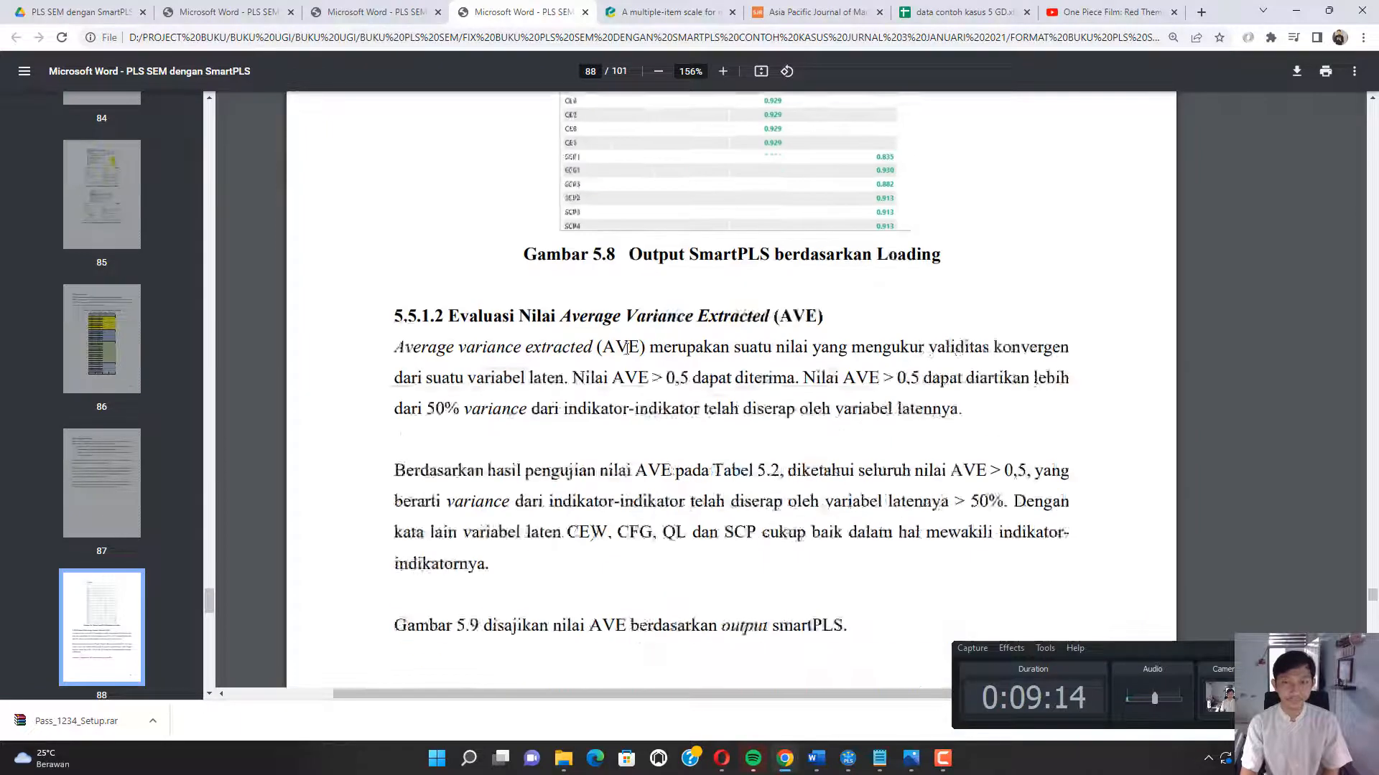
scroll(629, 354, "down", 12)
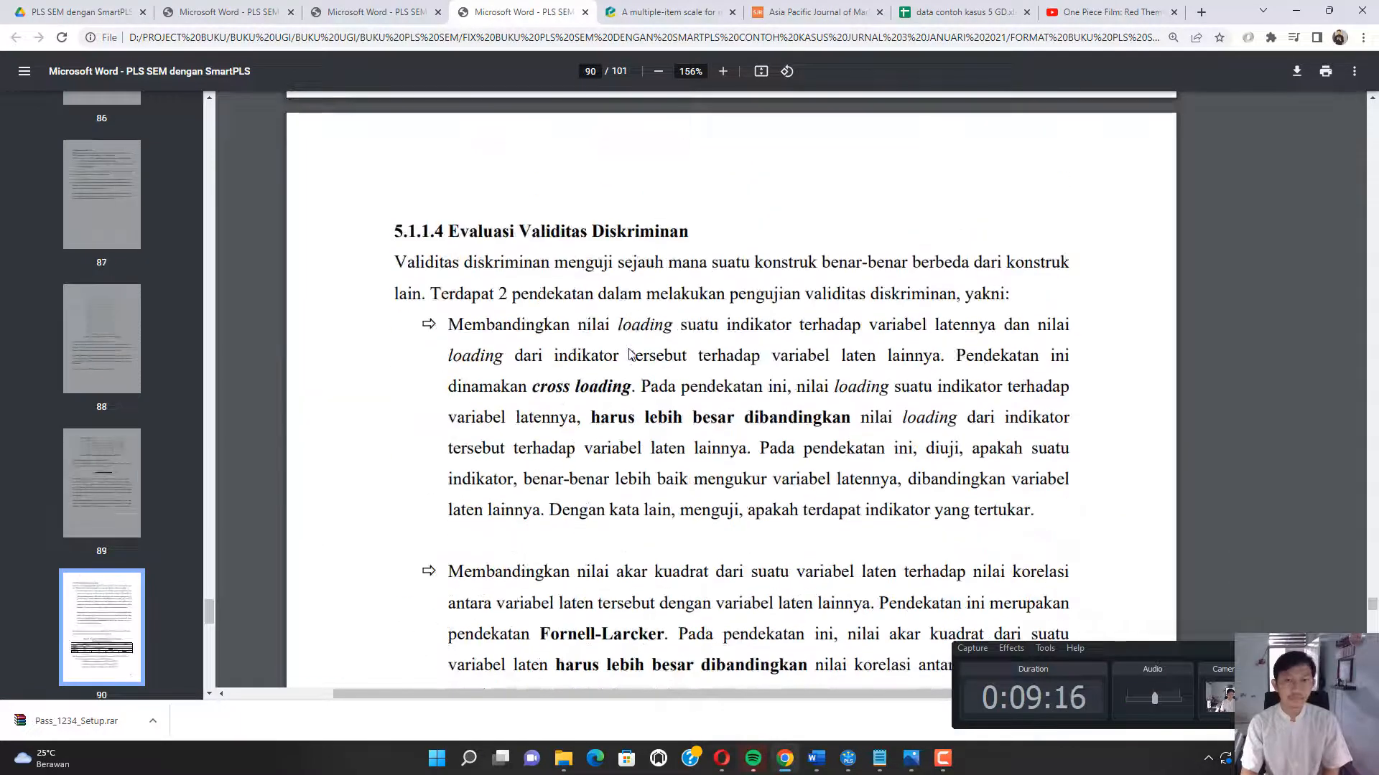
scroll(579, 234, "up", 5)
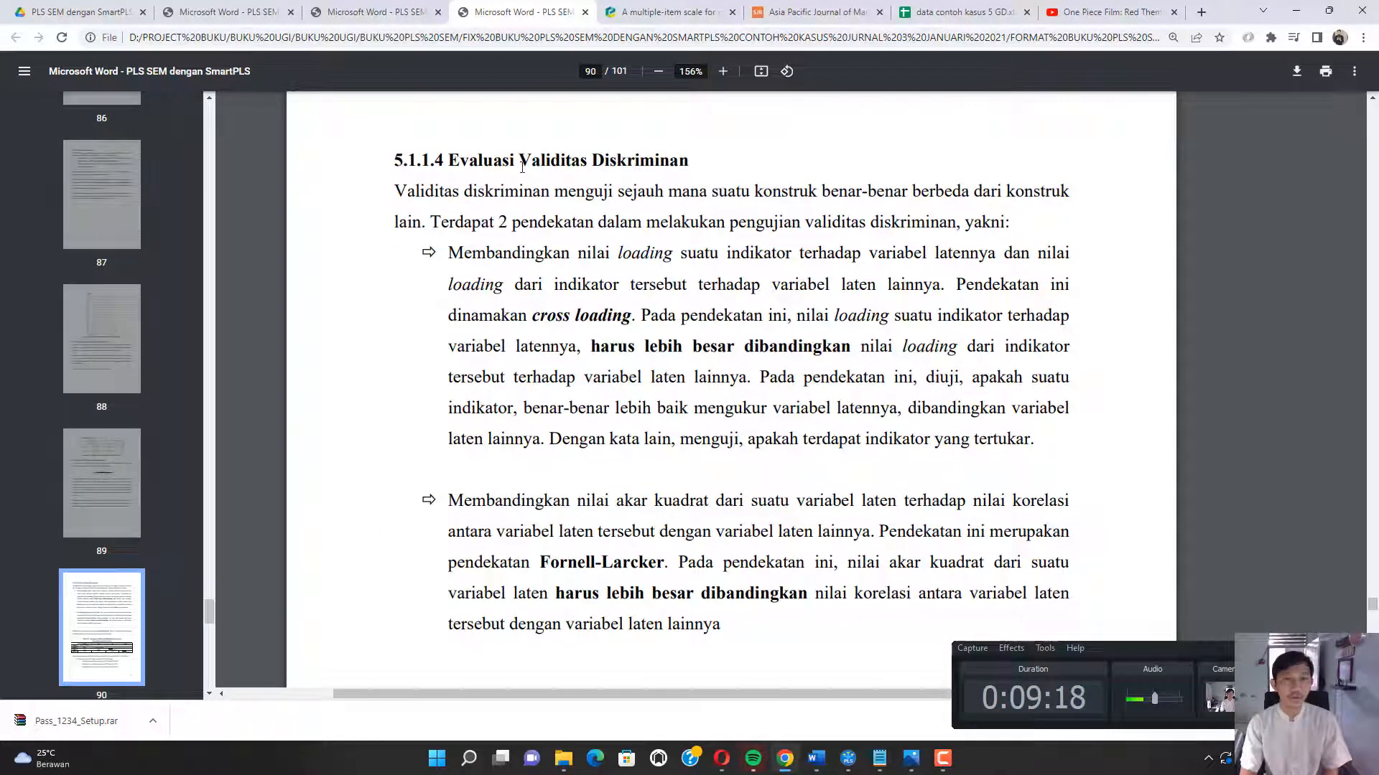
left_click_drag(503, 162, 636, 161)
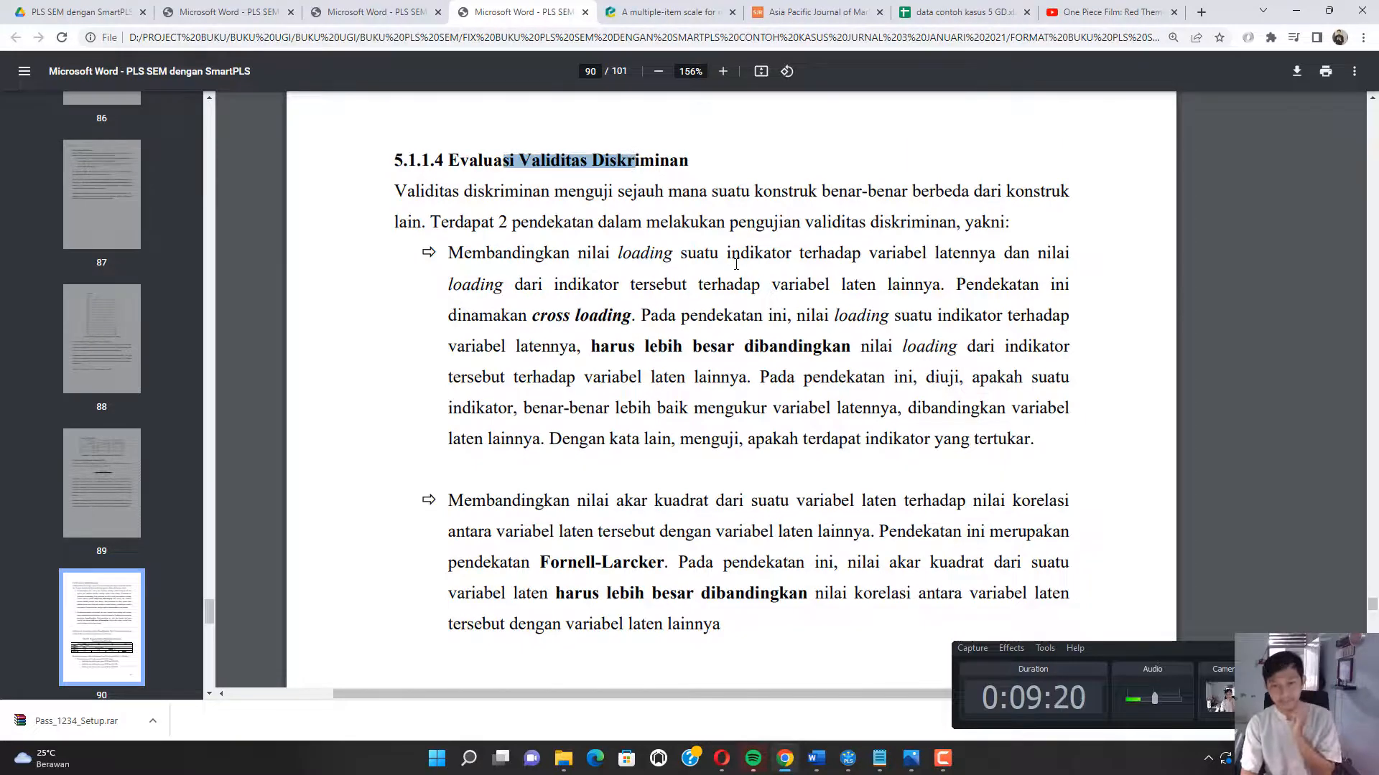
Examine the Fornell-Larcker results in Tabel 5.3, covering the square roots of AVE and the CEW, CFG, QL and SCP columns.
scroll(736, 264, "down", 4)
scroll(736, 264, "down", 3)
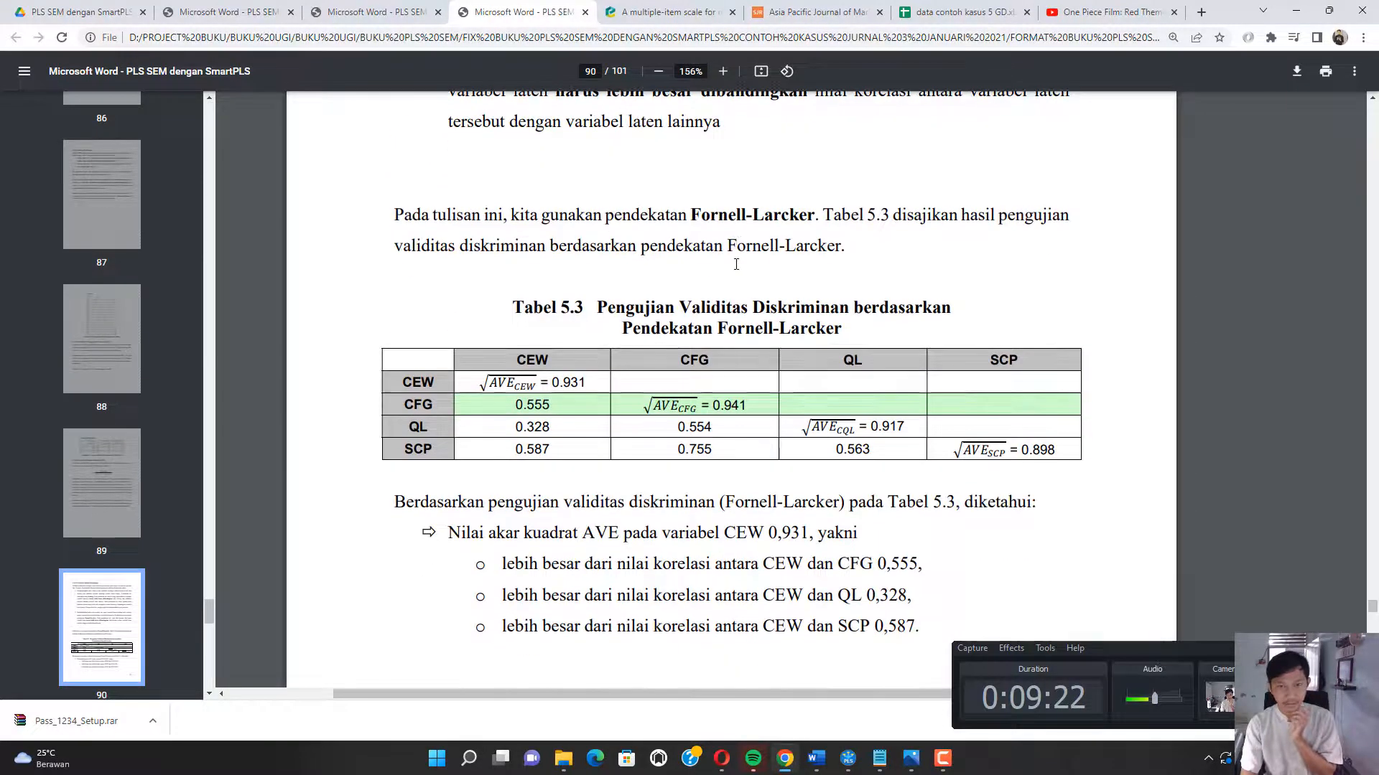
left_click_drag(722, 225, 773, 222)
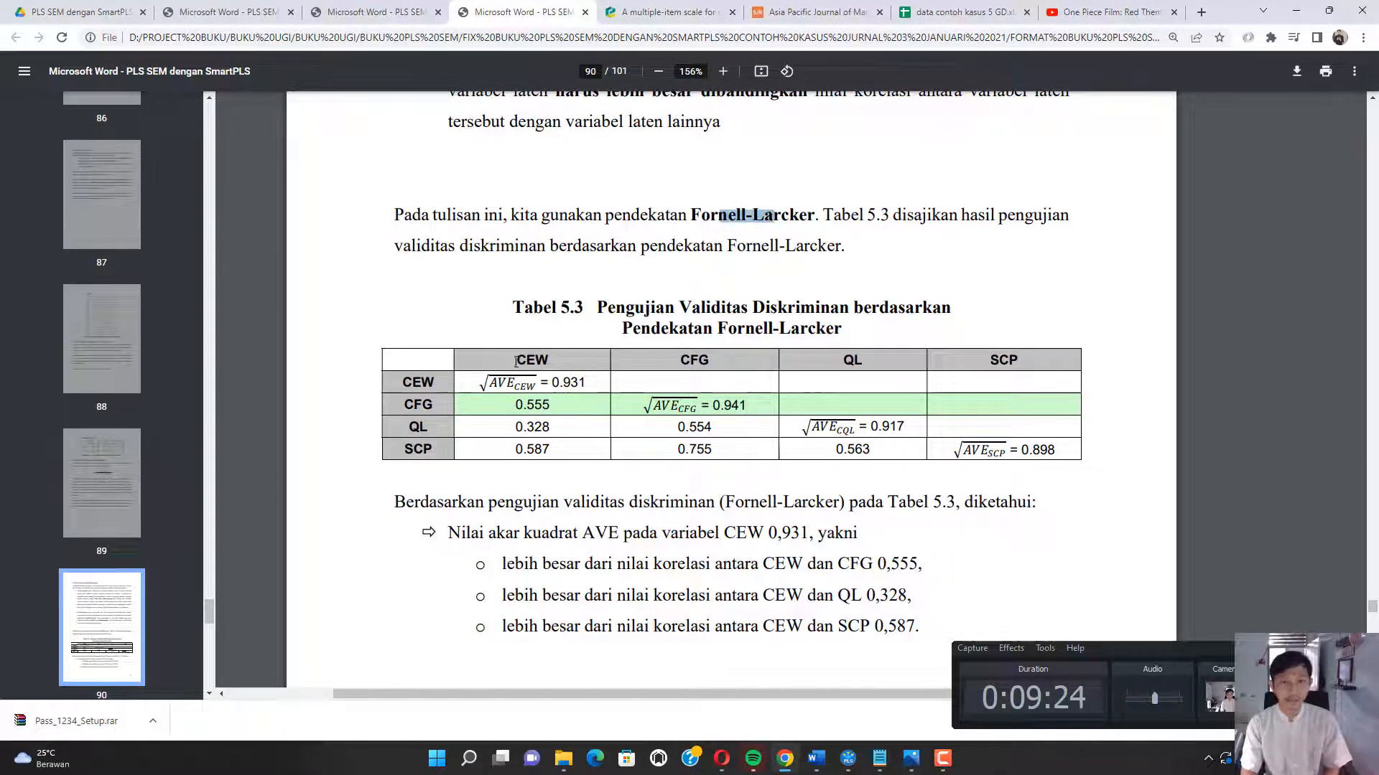
left_click_drag(486, 382, 714, 406)
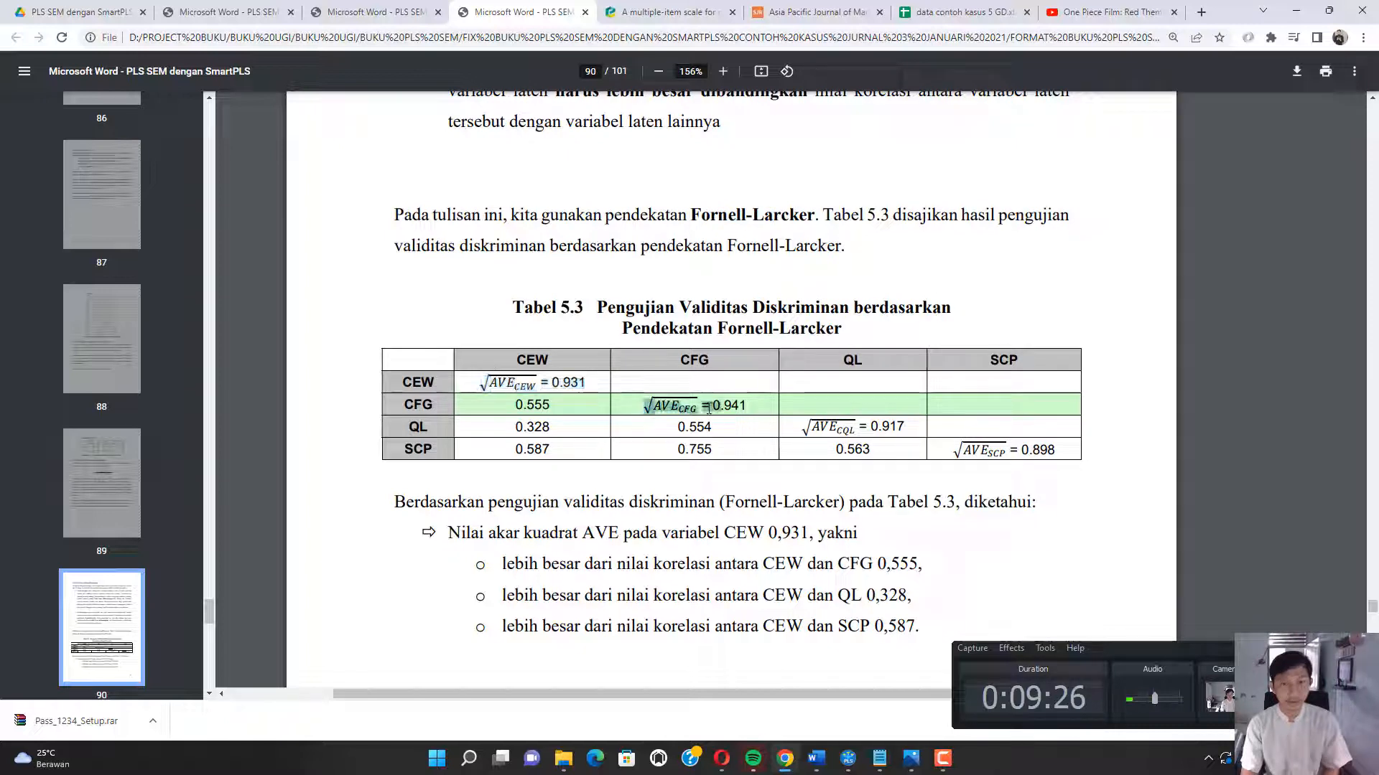
left_click_drag(529, 362, 553, 362)
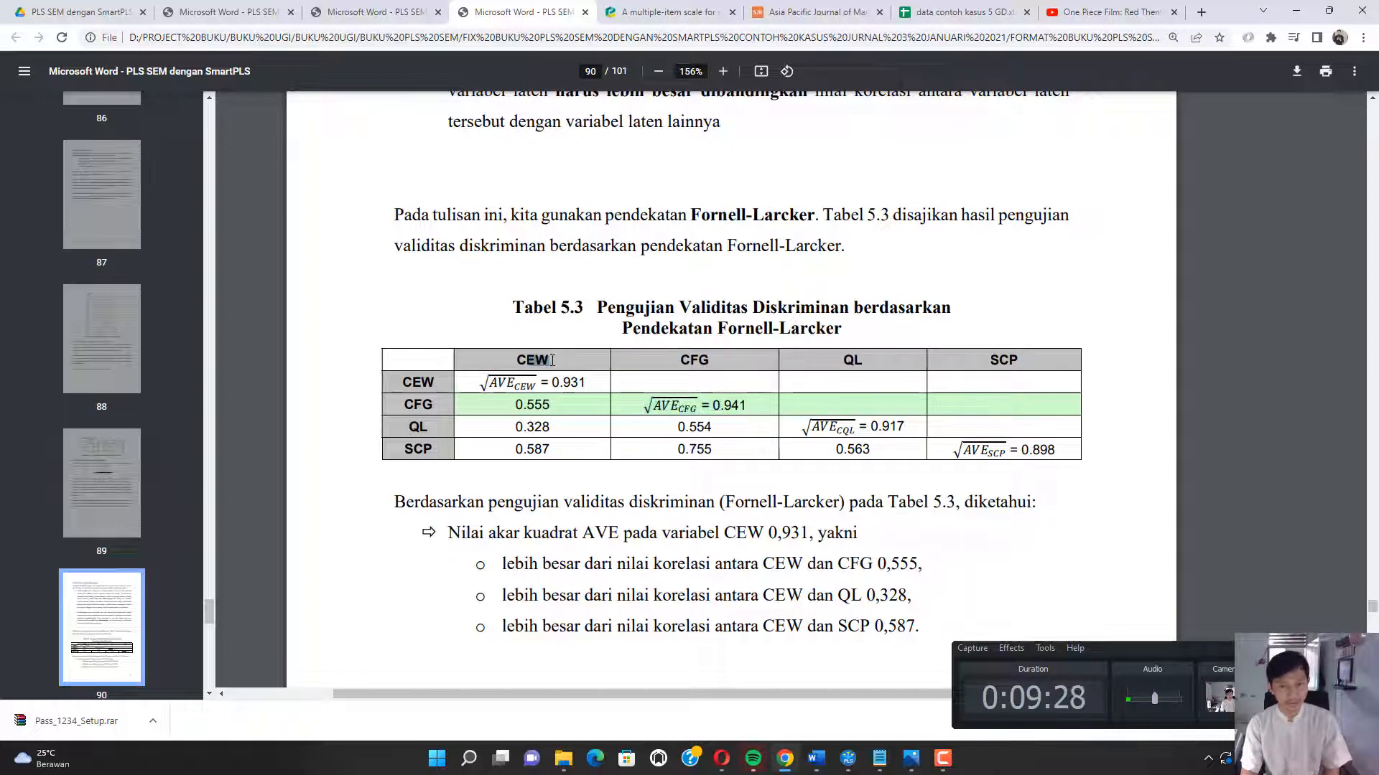
left_click_drag(680, 363, 726, 363)
left_click_drag(843, 361, 866, 361)
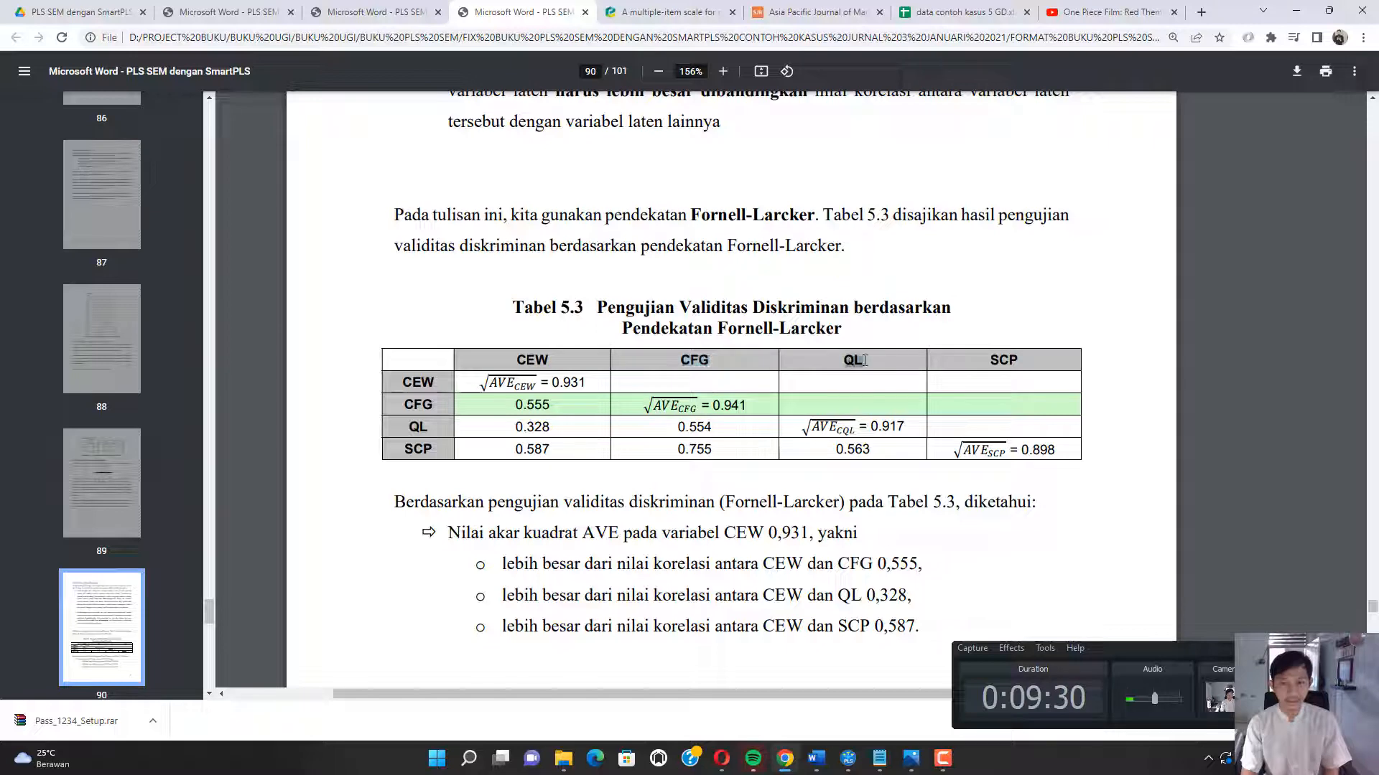
left_click_drag(989, 360, 1018, 361)
Switch to SmartPLS, view the Fornell-Larcker Criterion under Discriminant Validity, and sort it by CFG and by QL.
left_click(788, 760)
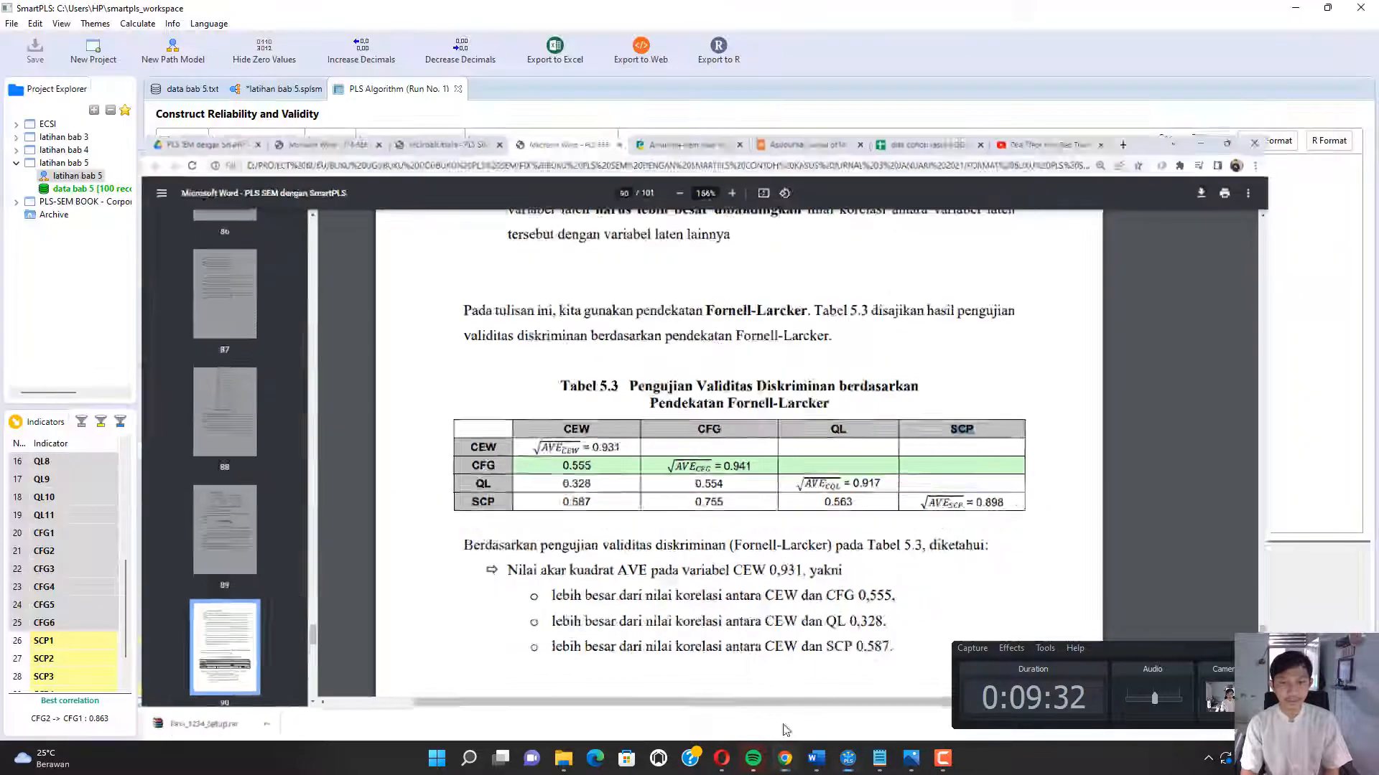
left_click(294, 615)
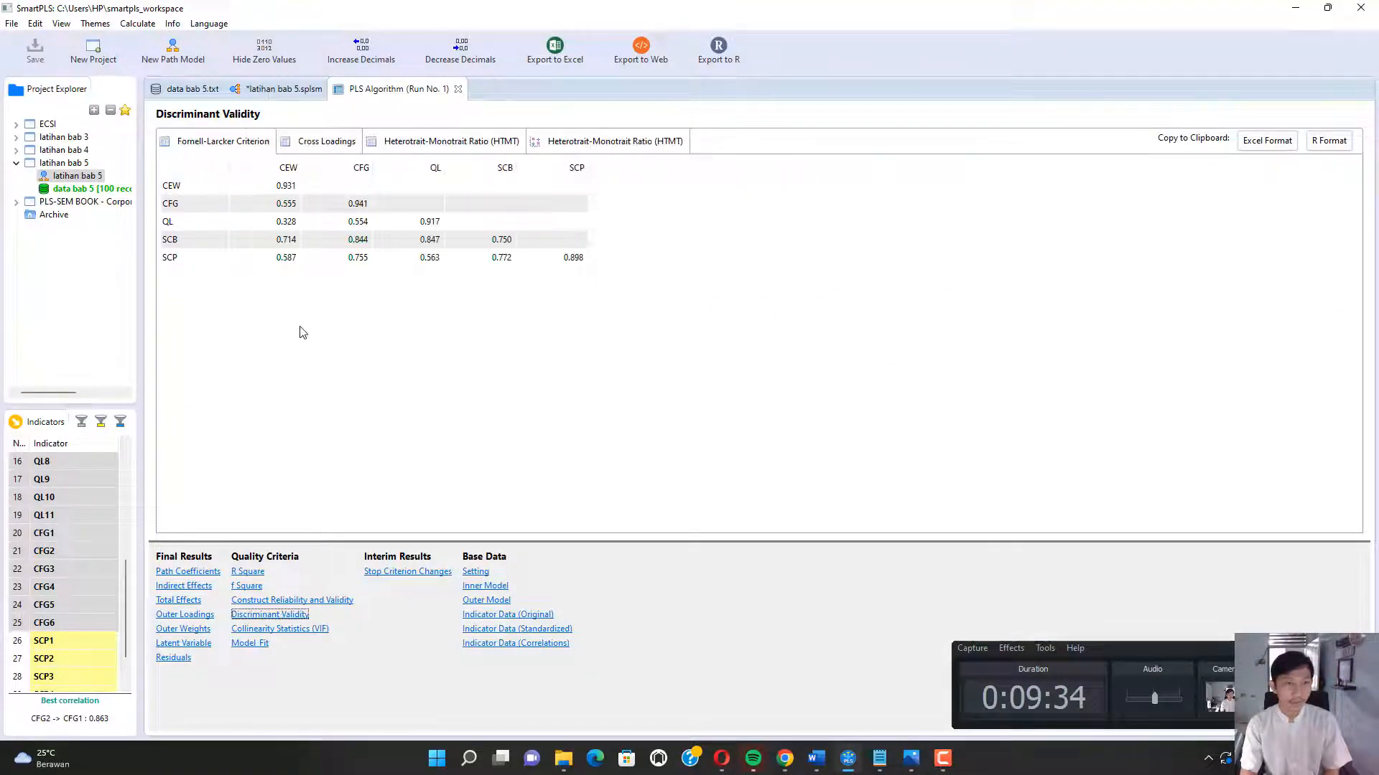
left_click(349, 174)
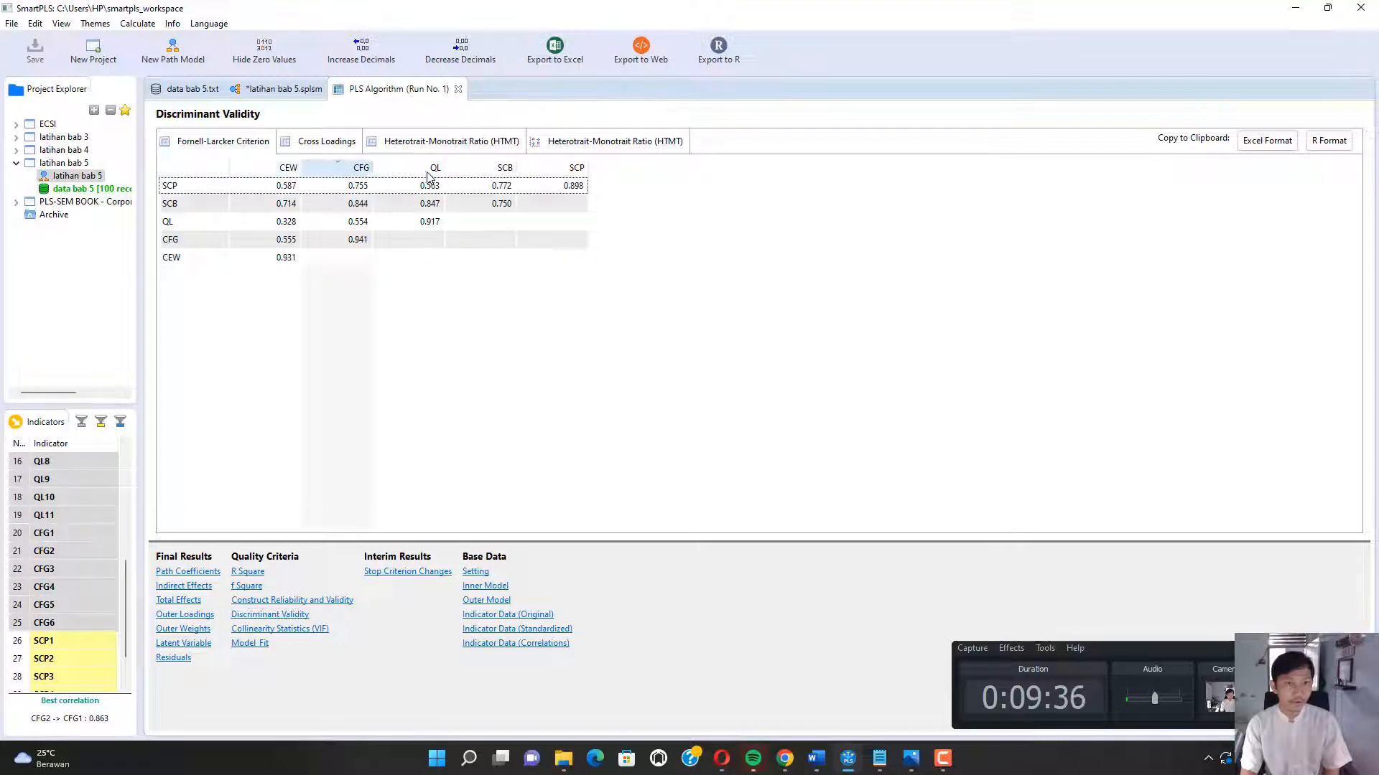
left_click(425, 170)
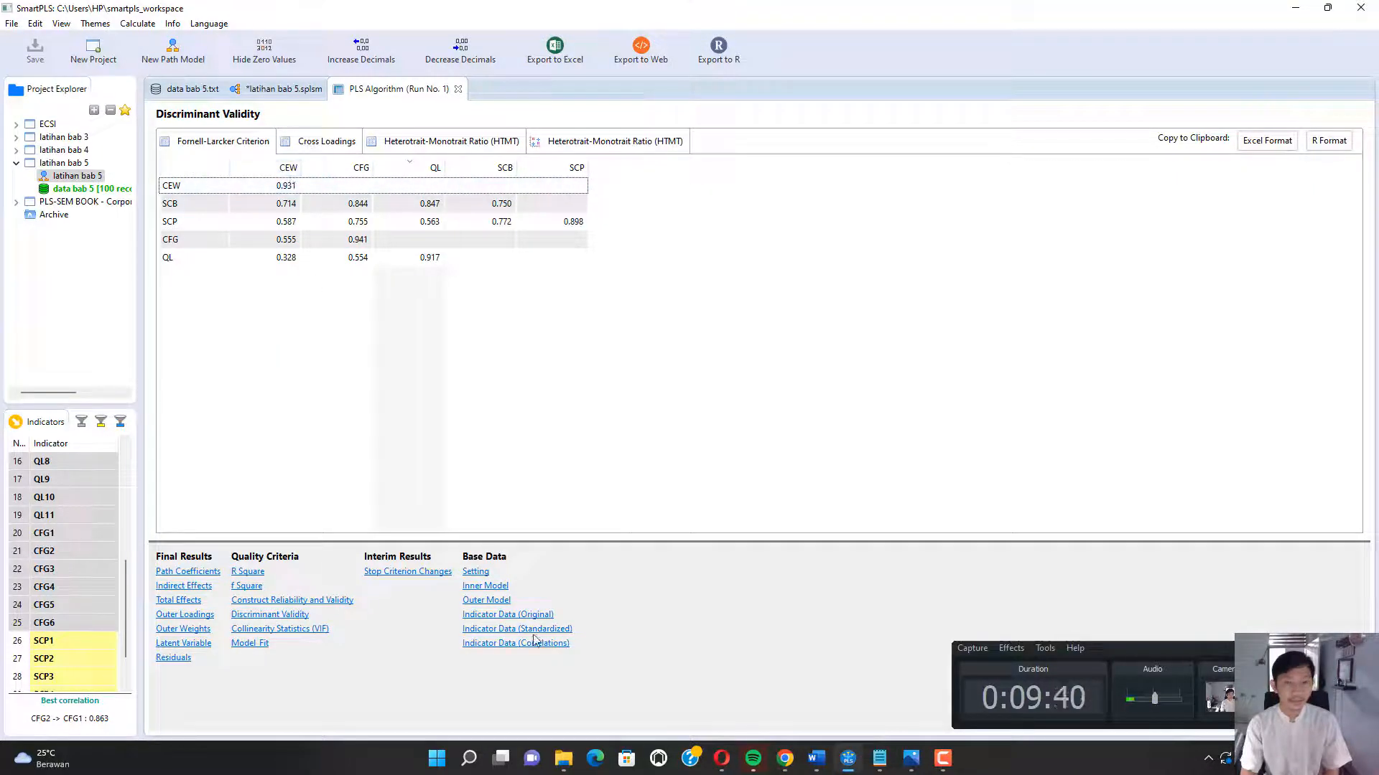
Switch to Chrome and compare the square roots of AVE in Tabel 5.3 with the construct correlations, including the CEW column.
left_click(783, 761)
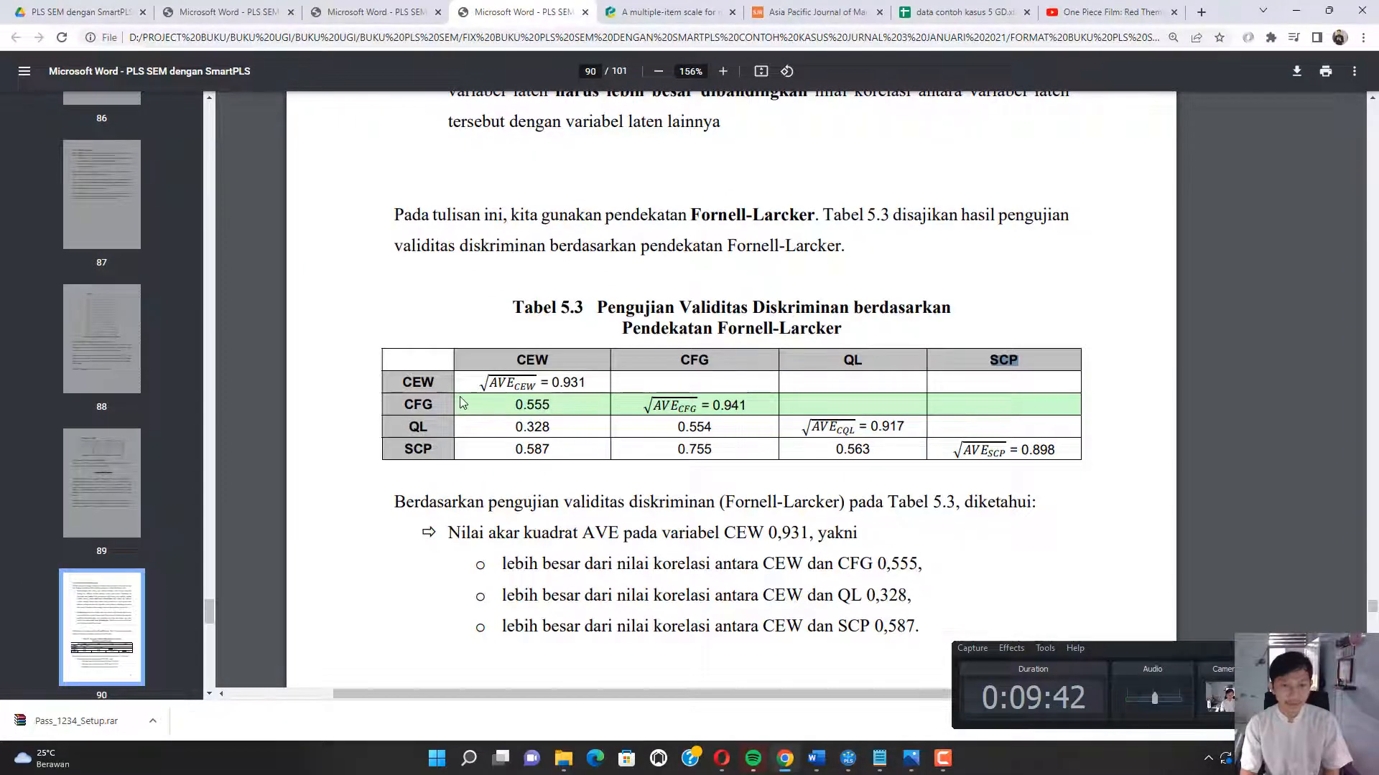
left_click_drag(477, 384, 702, 408)
left_click_drag(481, 384, 893, 445)
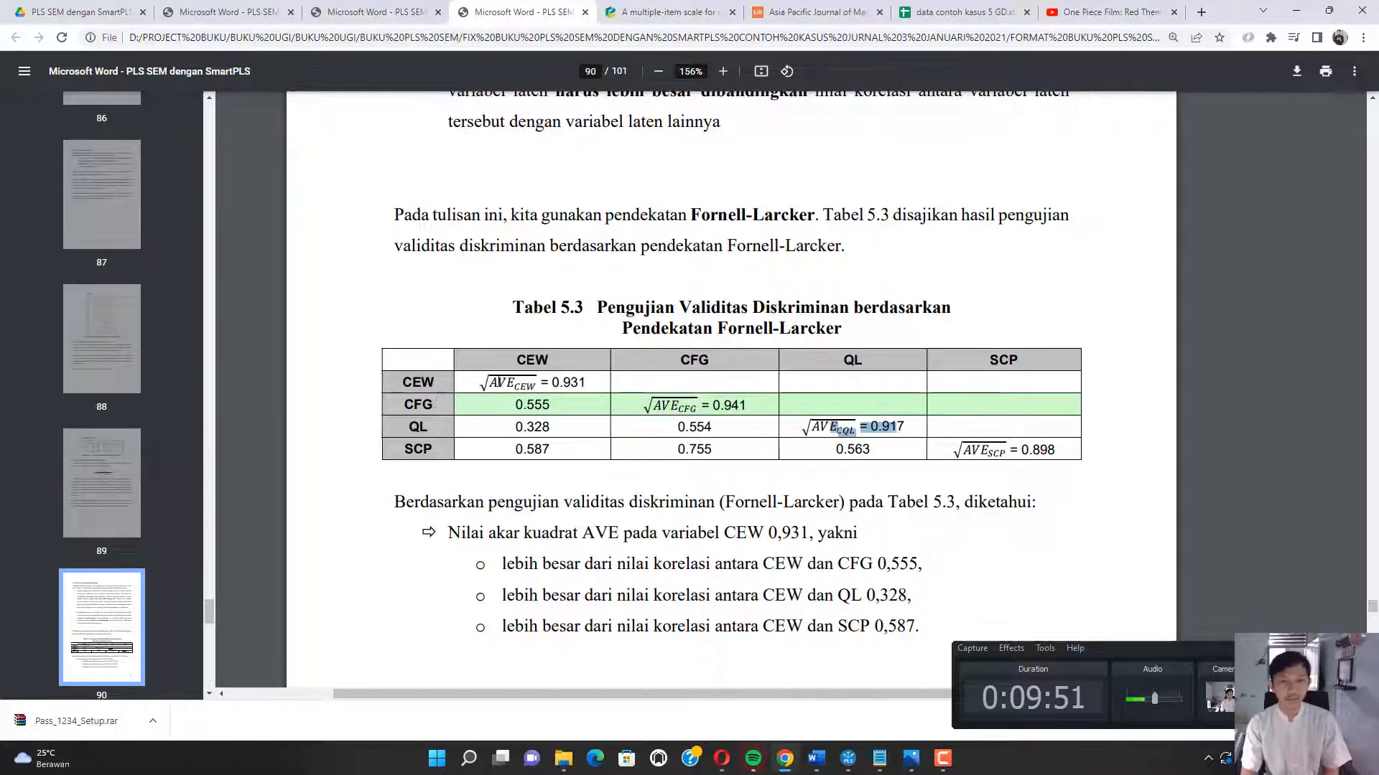
left_click_drag(488, 383, 532, 454)
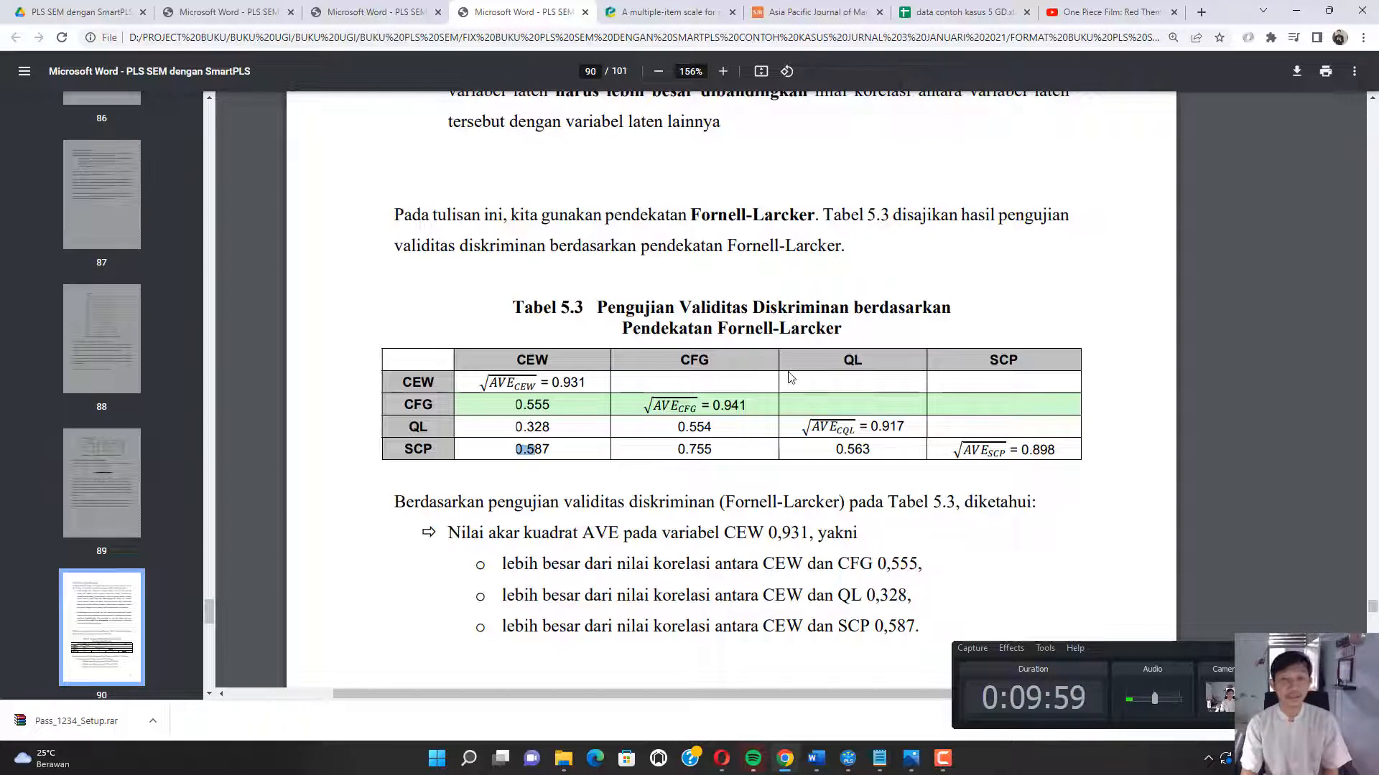
Find Tabel 5.4 in section 5.5.2 Evaluasi Outer Model Tahap 2, and switch to SmartPLS to view the latihan bab 5 path model.
scroll(759, 337, "down", 4)
scroll(759, 337, "down", 15)
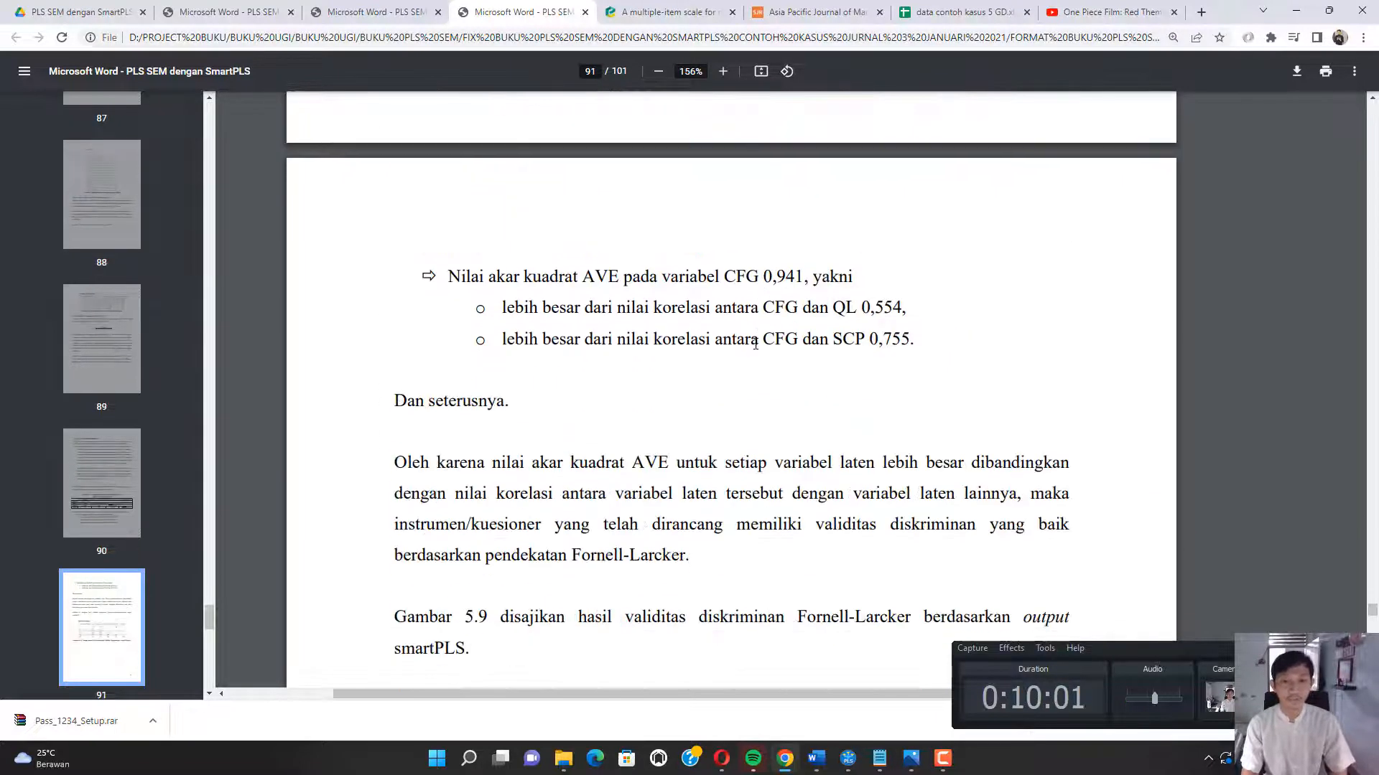
scroll(764, 350, "down", 8)
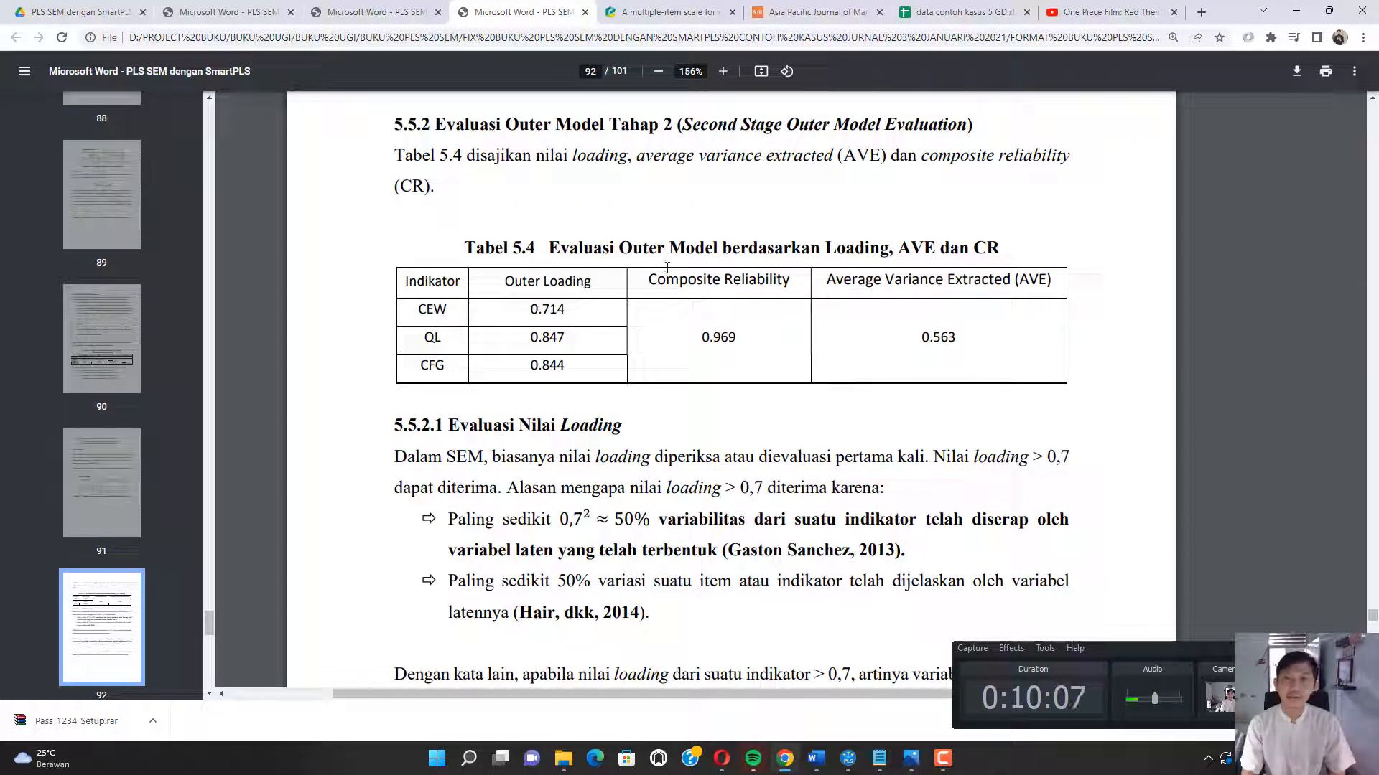
scroll(601, 247, "up", 2)
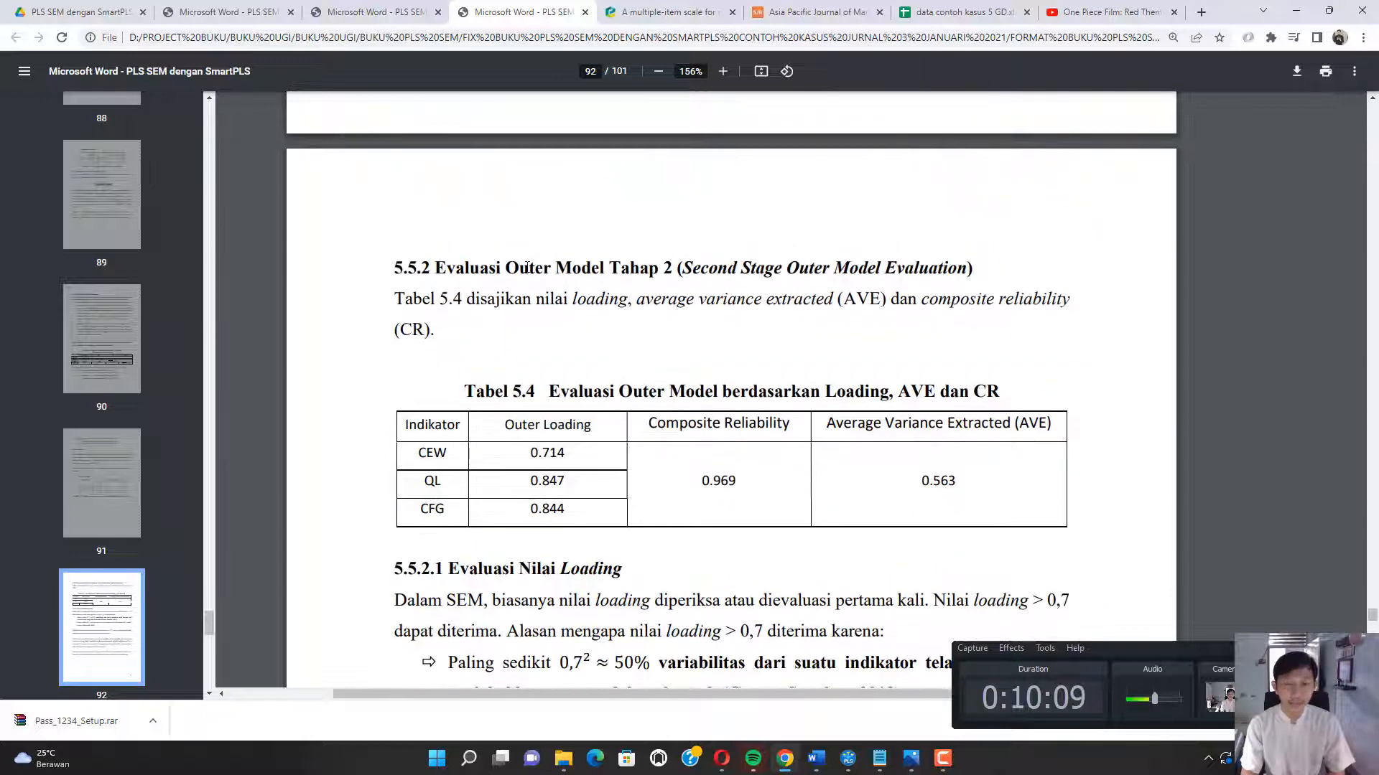
left_click_drag(521, 268, 658, 268)
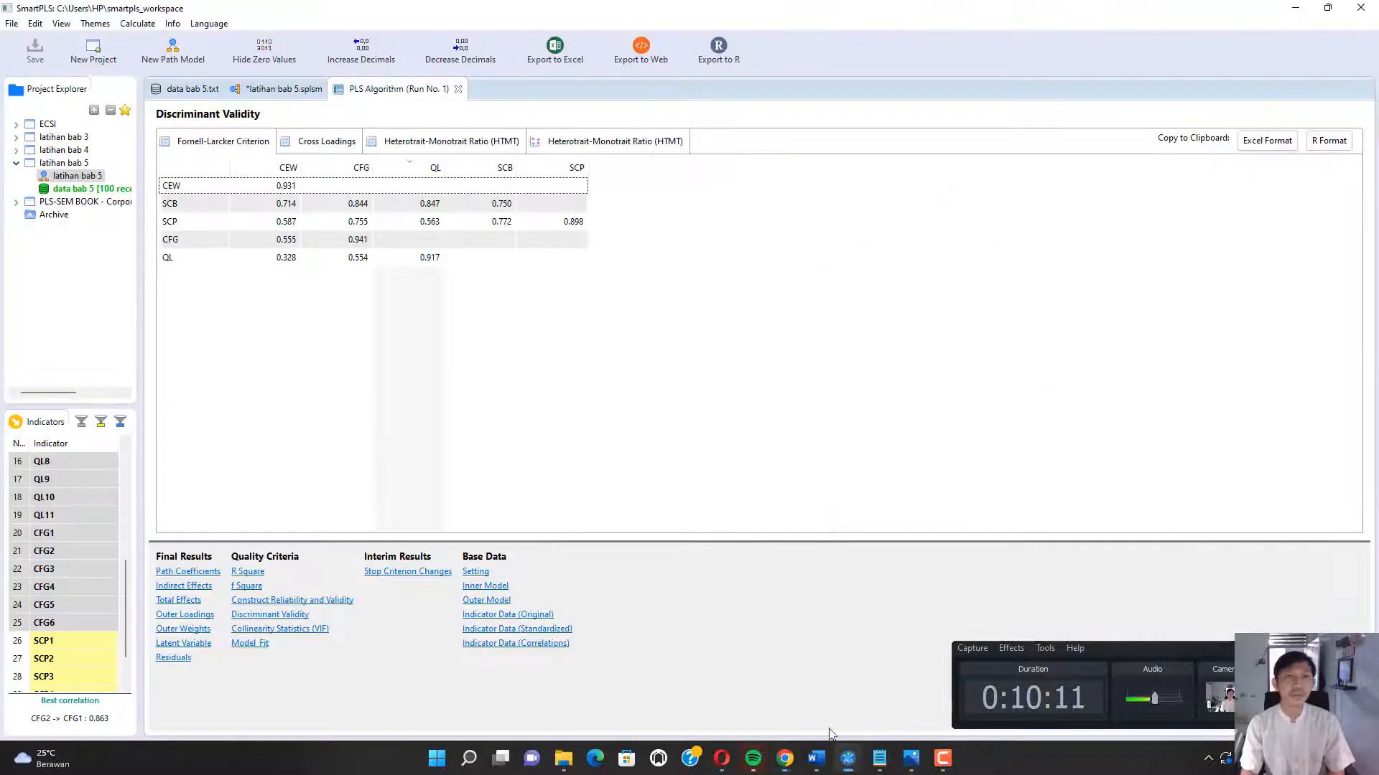
left_click(848, 758)
left_click(287, 92)
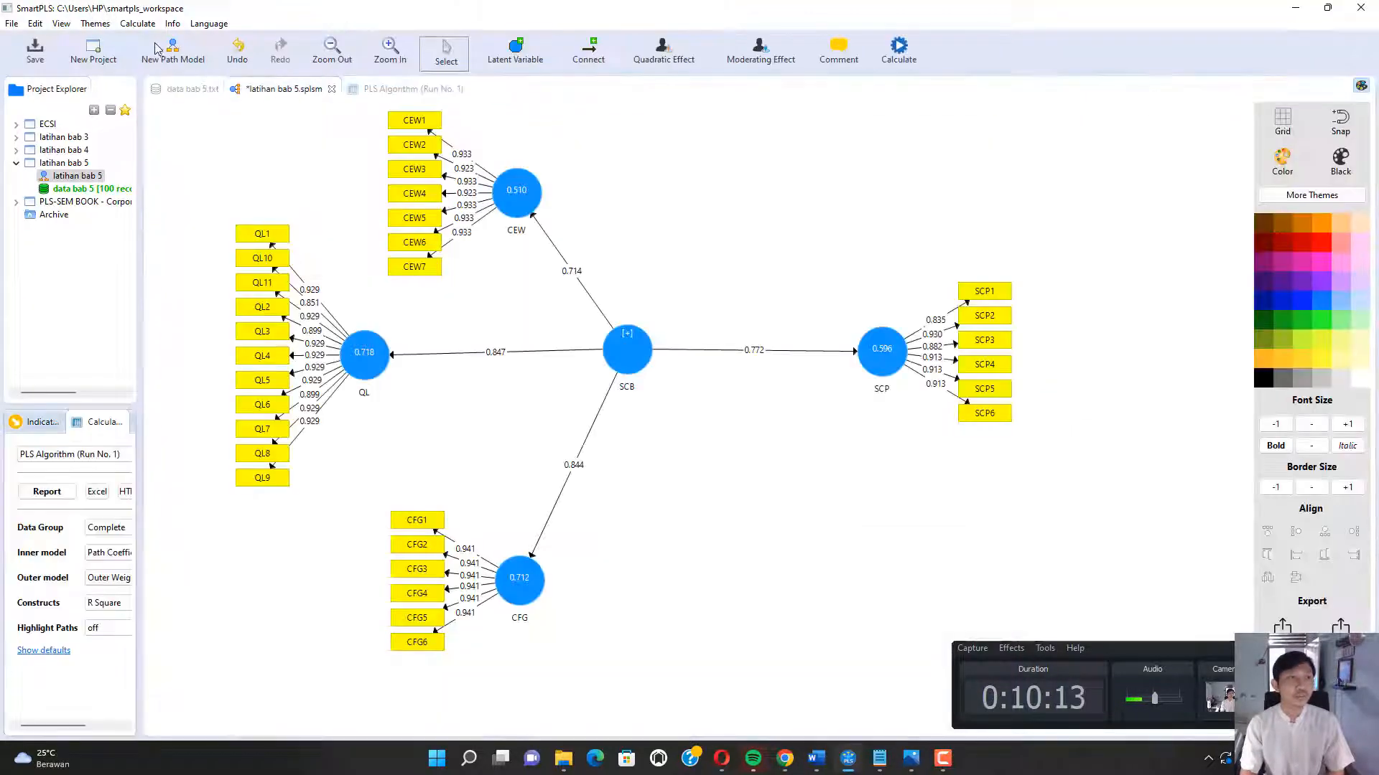
Run complete Bootstrapping on the latihan bab 5 model with 500 subsamples, bias-corrected and accelerated intervals, and a two-tailed test.
left_click(137, 23)
left_click(151, 73)
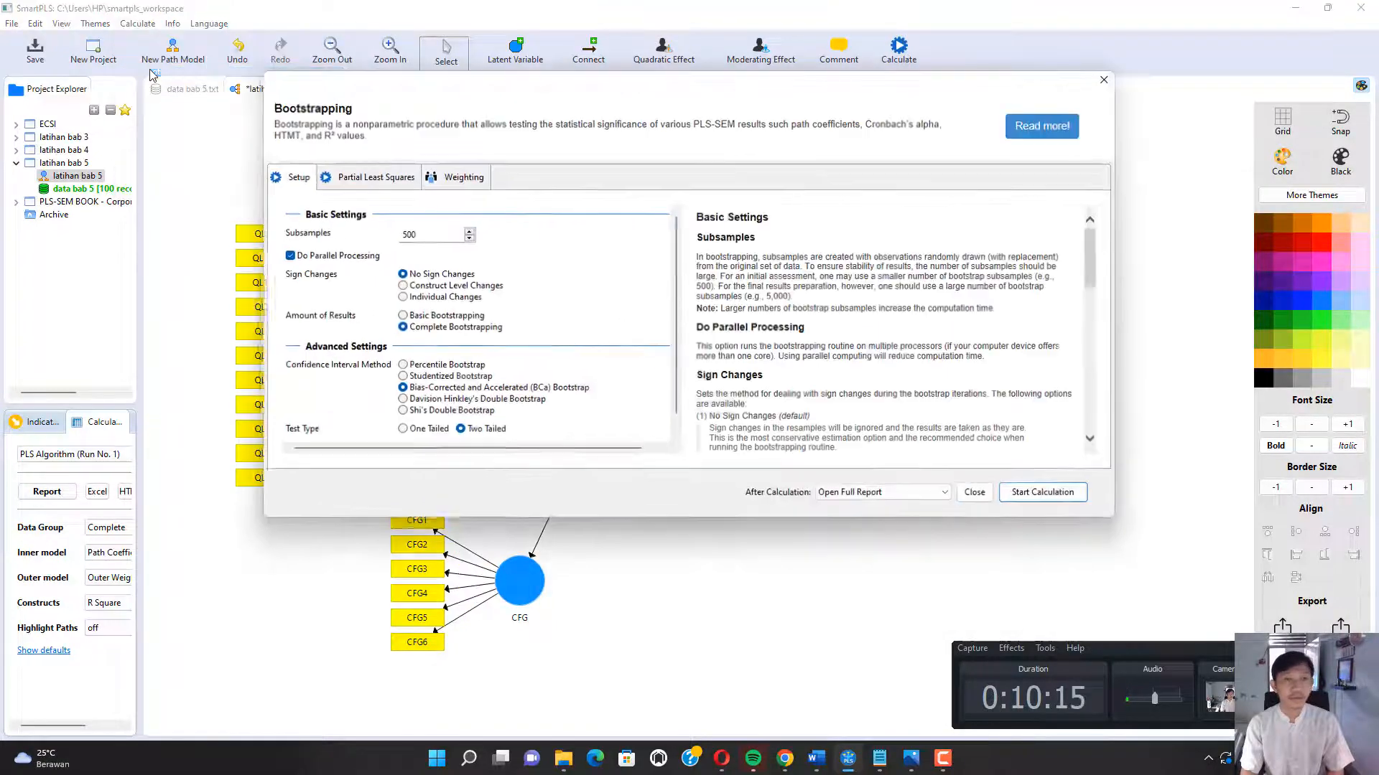
left_click(1043, 494)
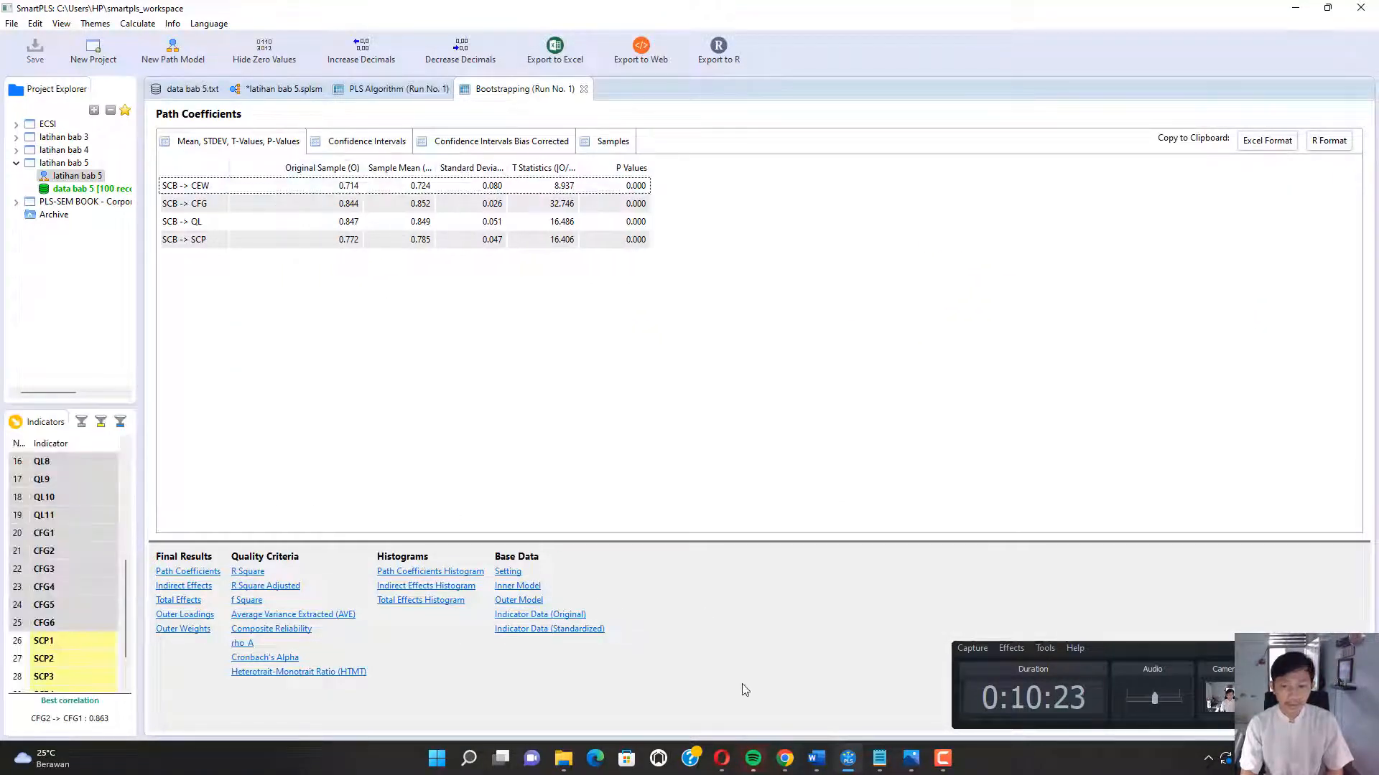
Switch to Chrome to read the CEW outer loading in Tabel 5.4, and compare it with the SCB -> CEW path coefficient in SmartPLS.
left_click(786, 762)
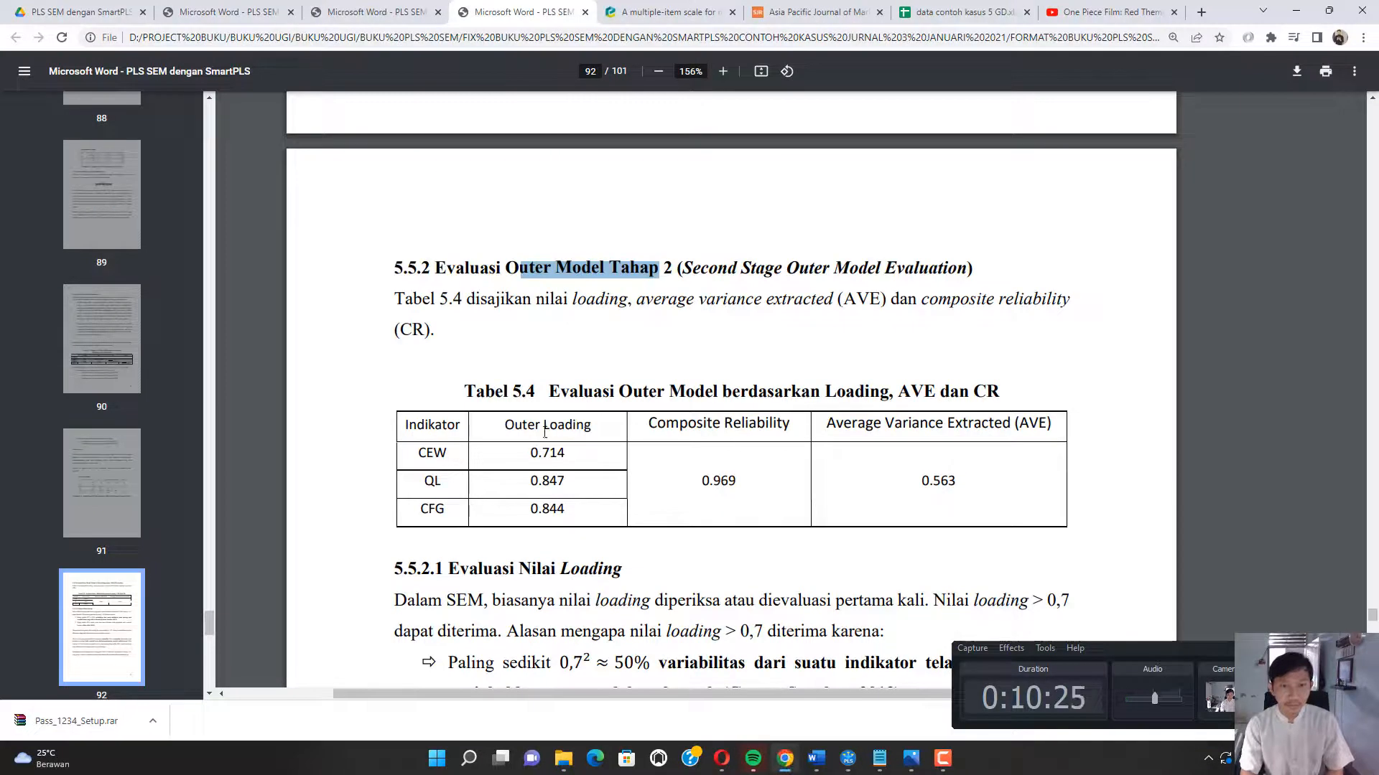
left_click_drag(528, 425, 579, 424)
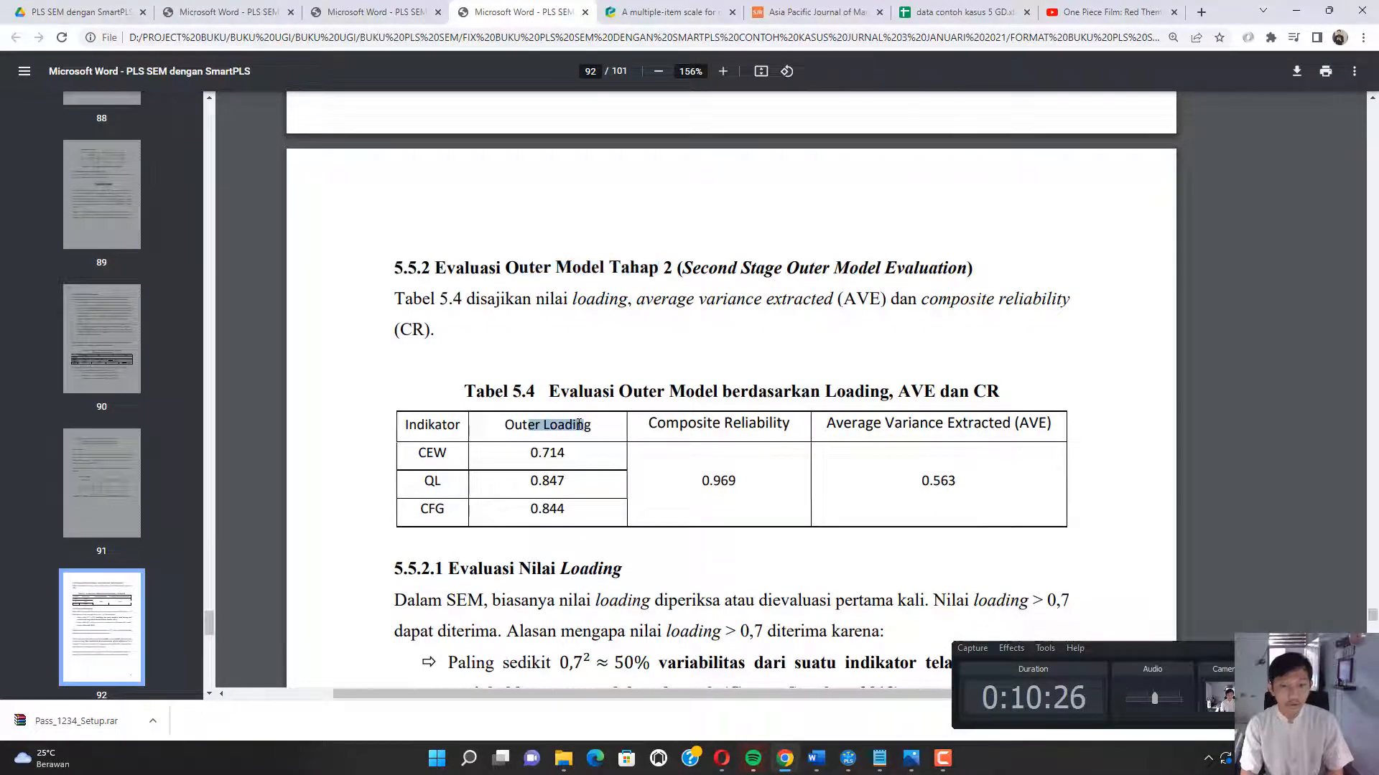
double_click(435, 454)
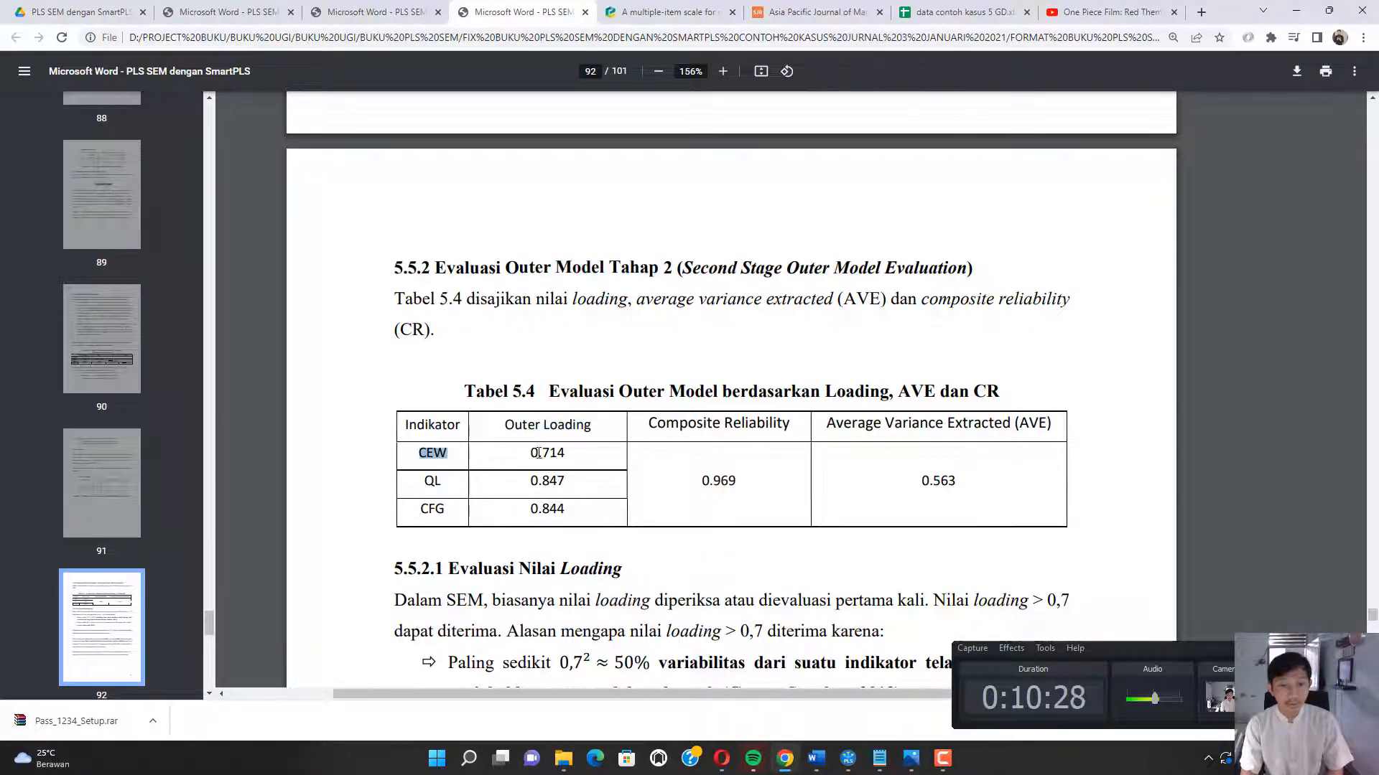
left_click_drag(531, 453, 539, 453)
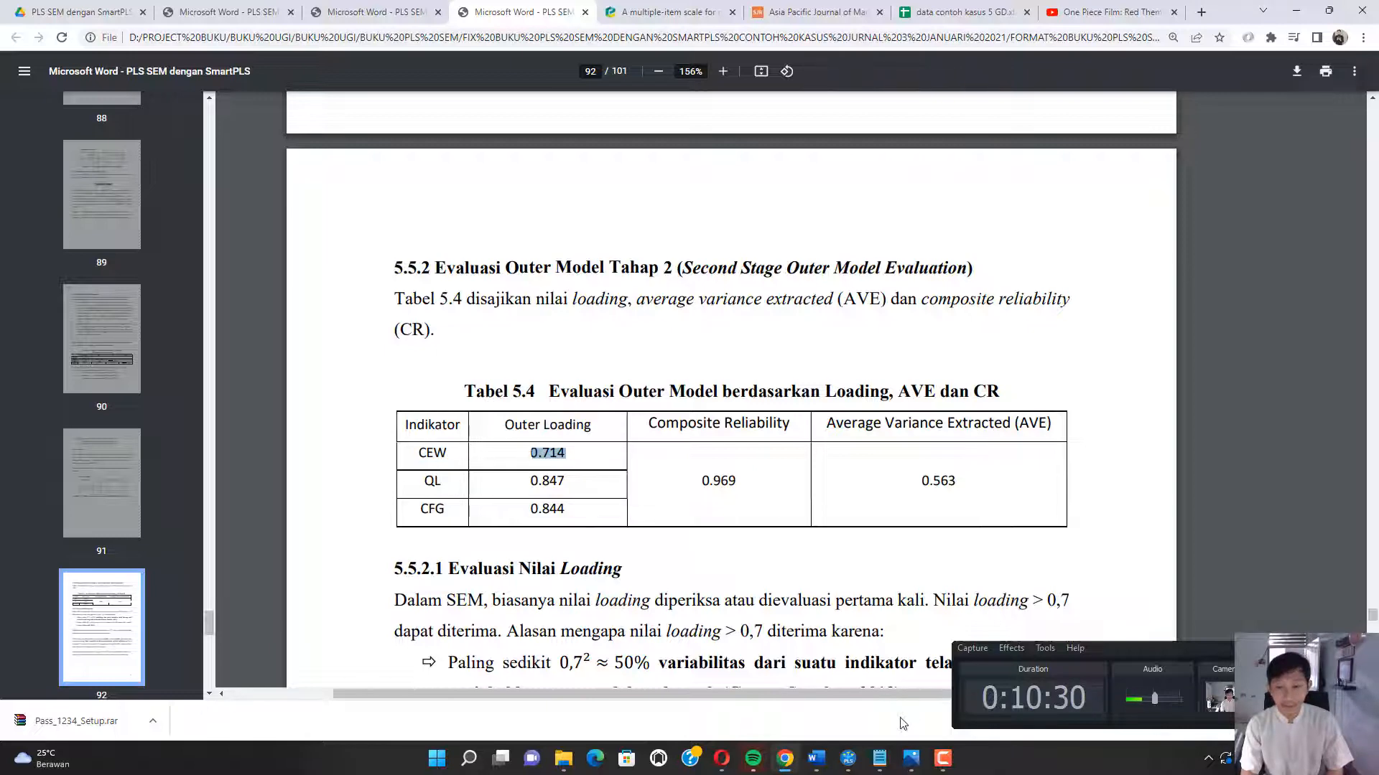
left_click(848, 758)
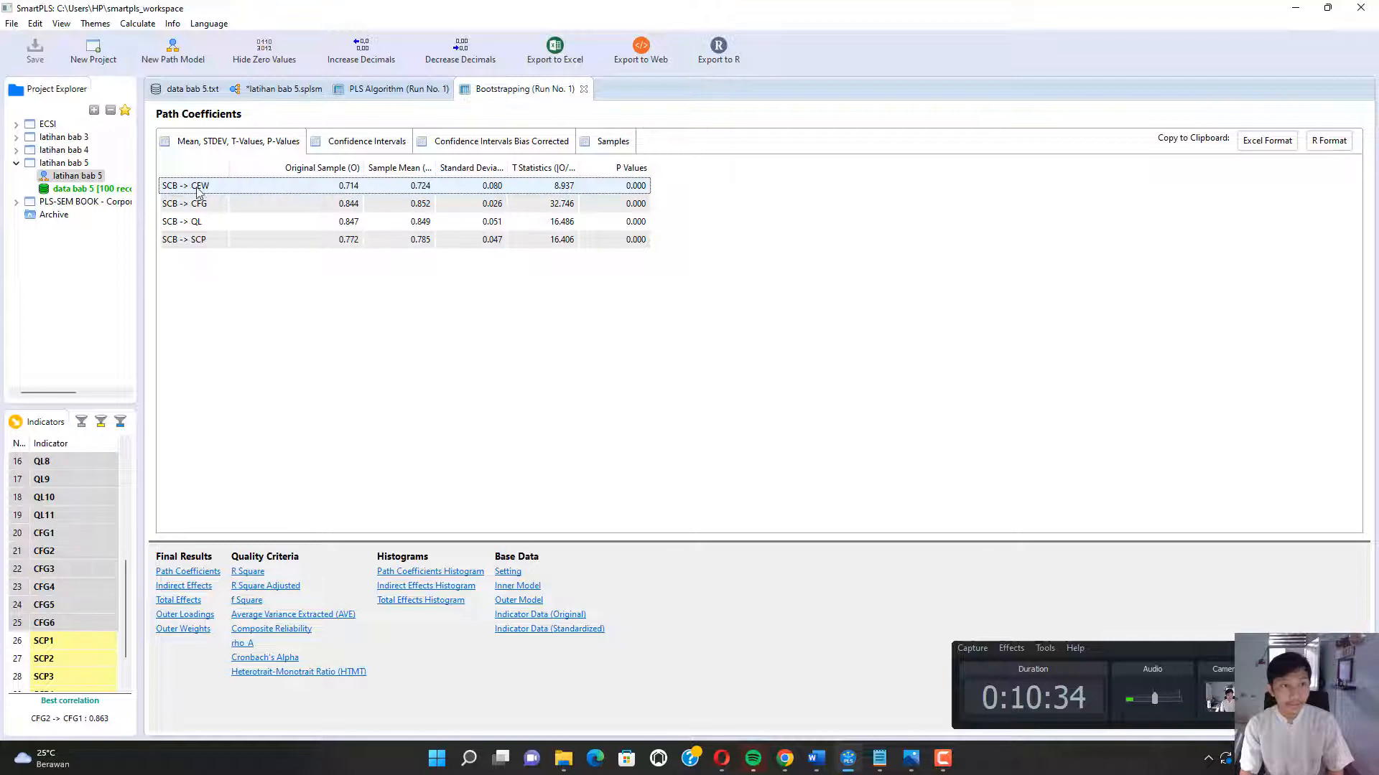
Check the QL outer loading in Tabel 5.4 in Chrome against the SCB -> QL path coefficient in SmartPLS.
left_click(785, 758)
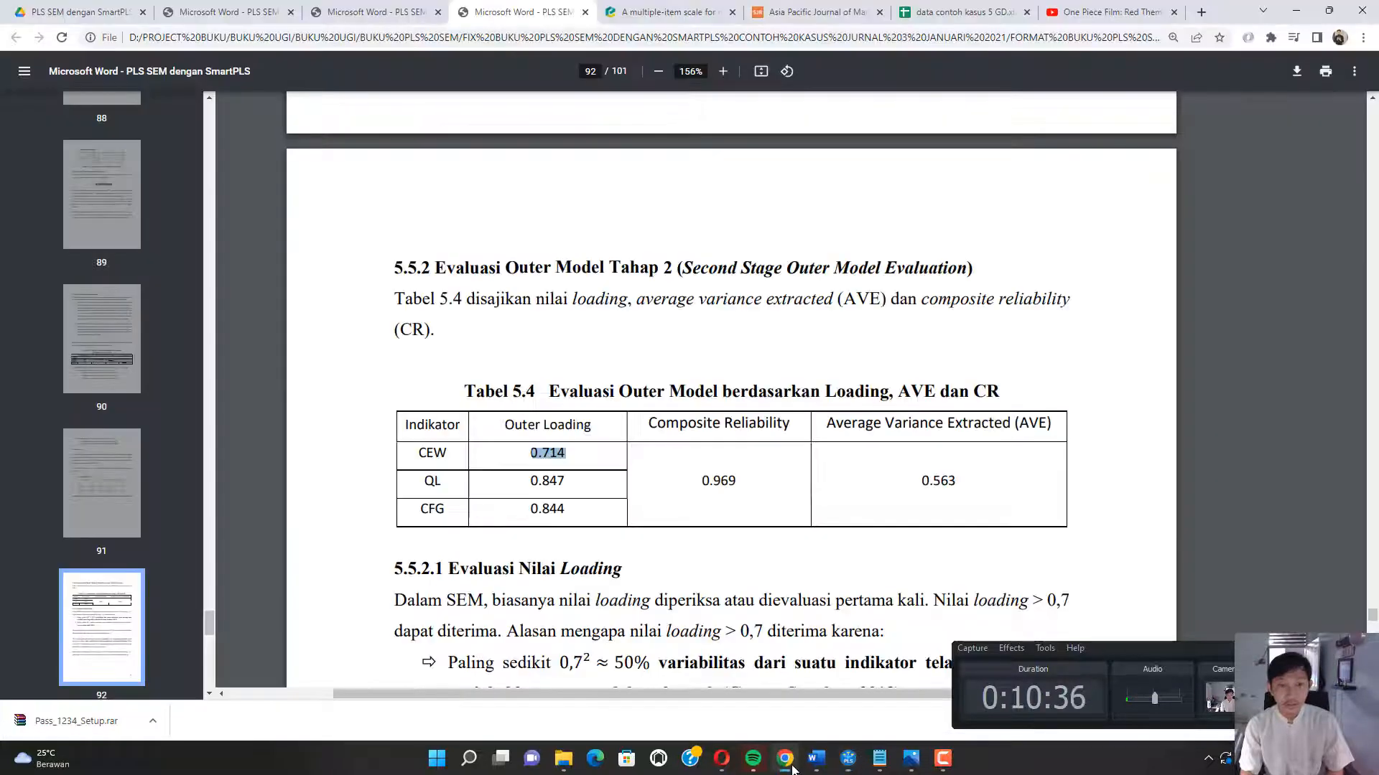
double_click(440, 483)
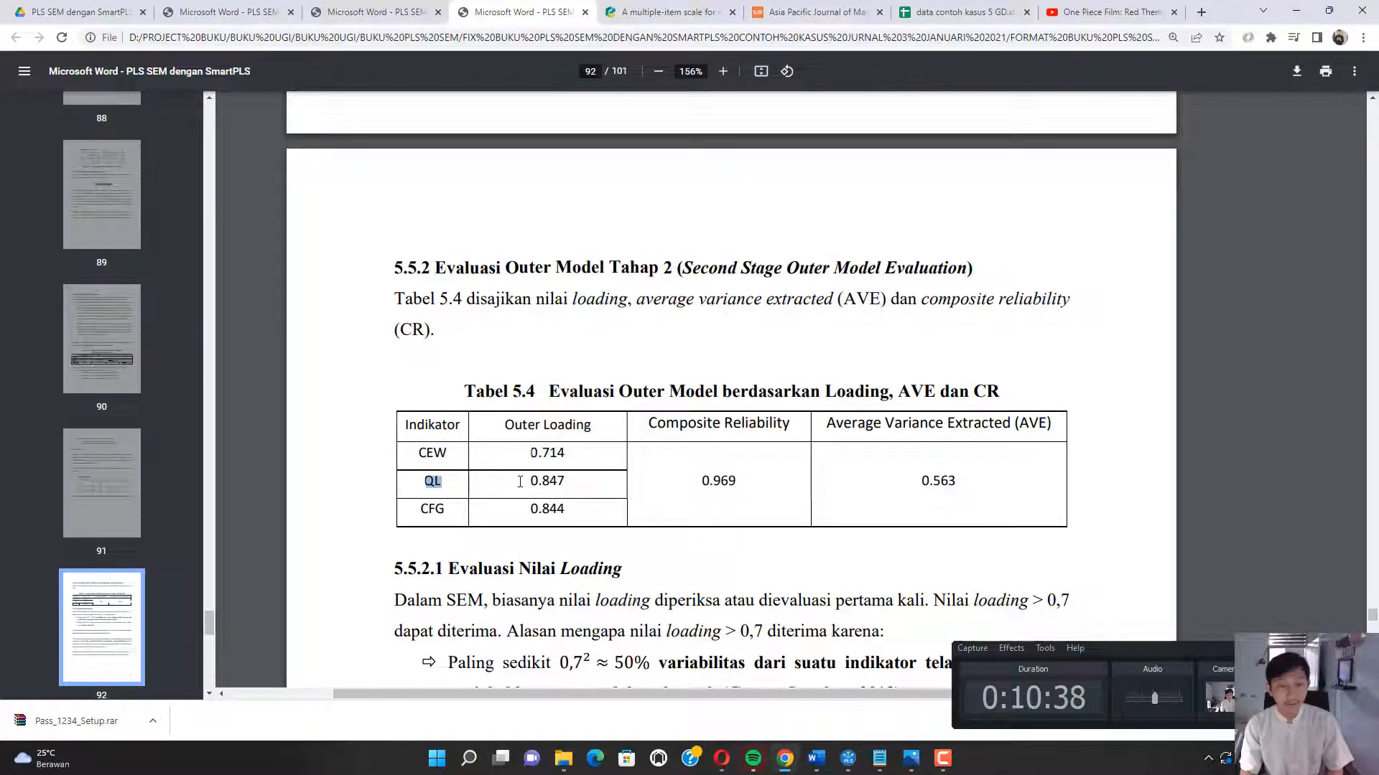
left_click_drag(519, 482, 558, 483)
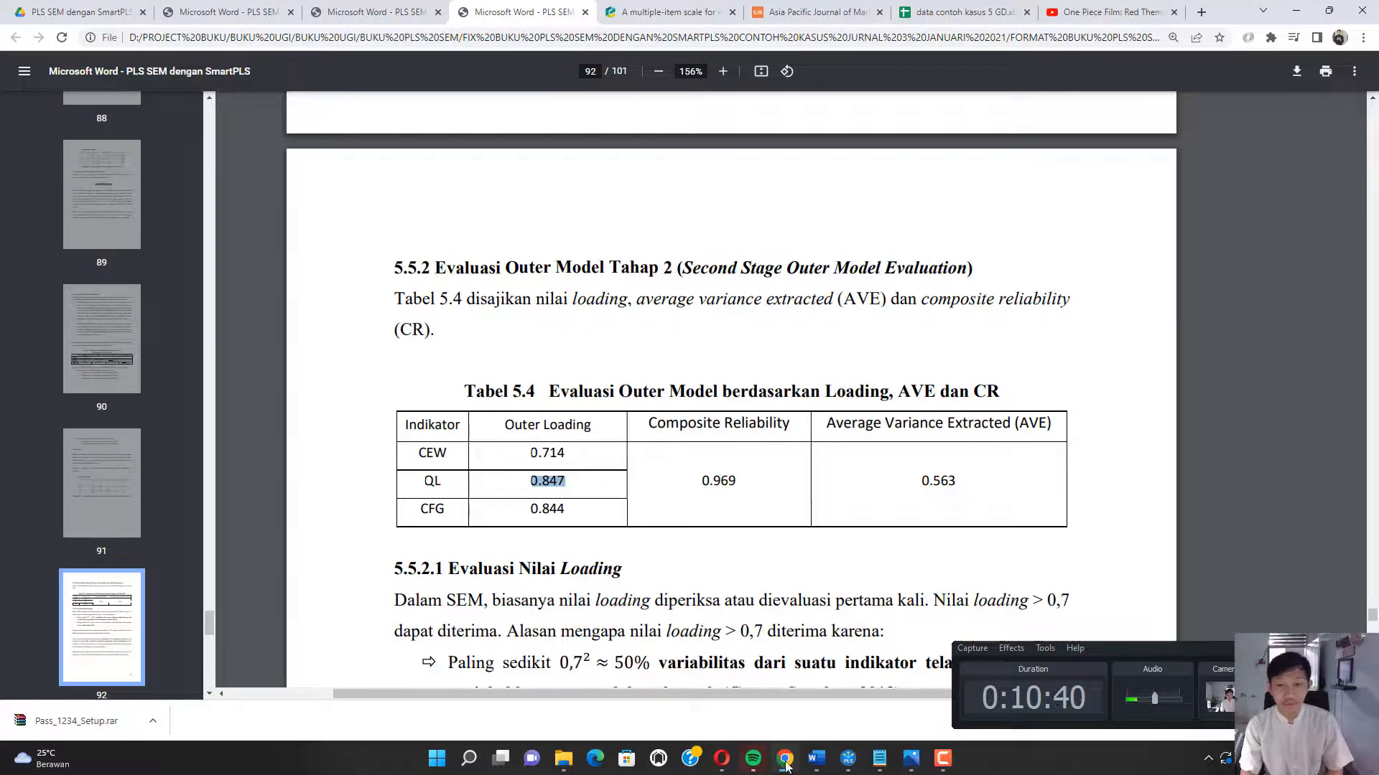
left_click(786, 761)
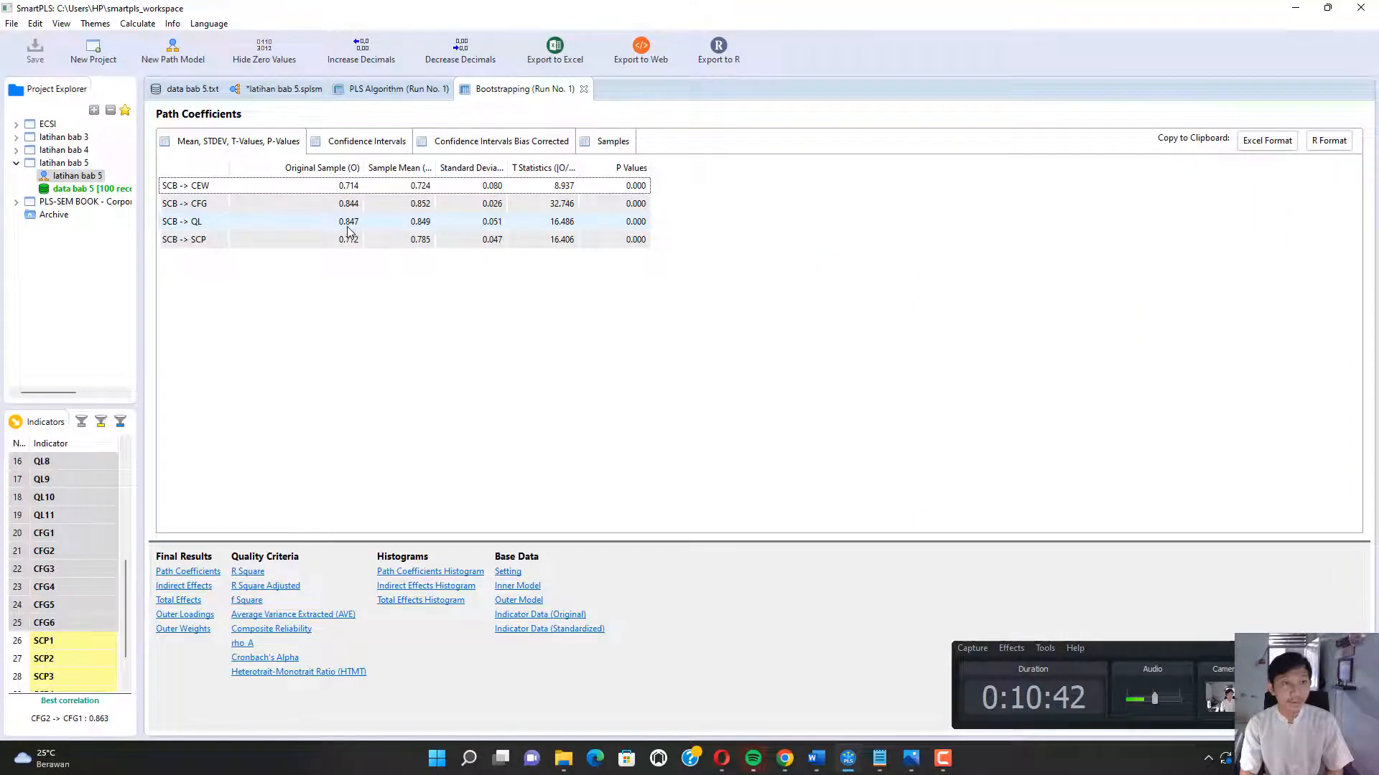
Check the CFG outer loading in Tabel 5.4 in Chrome against the SCB -> CFG path coefficient in SmartPLS.
left_click(770, 753)
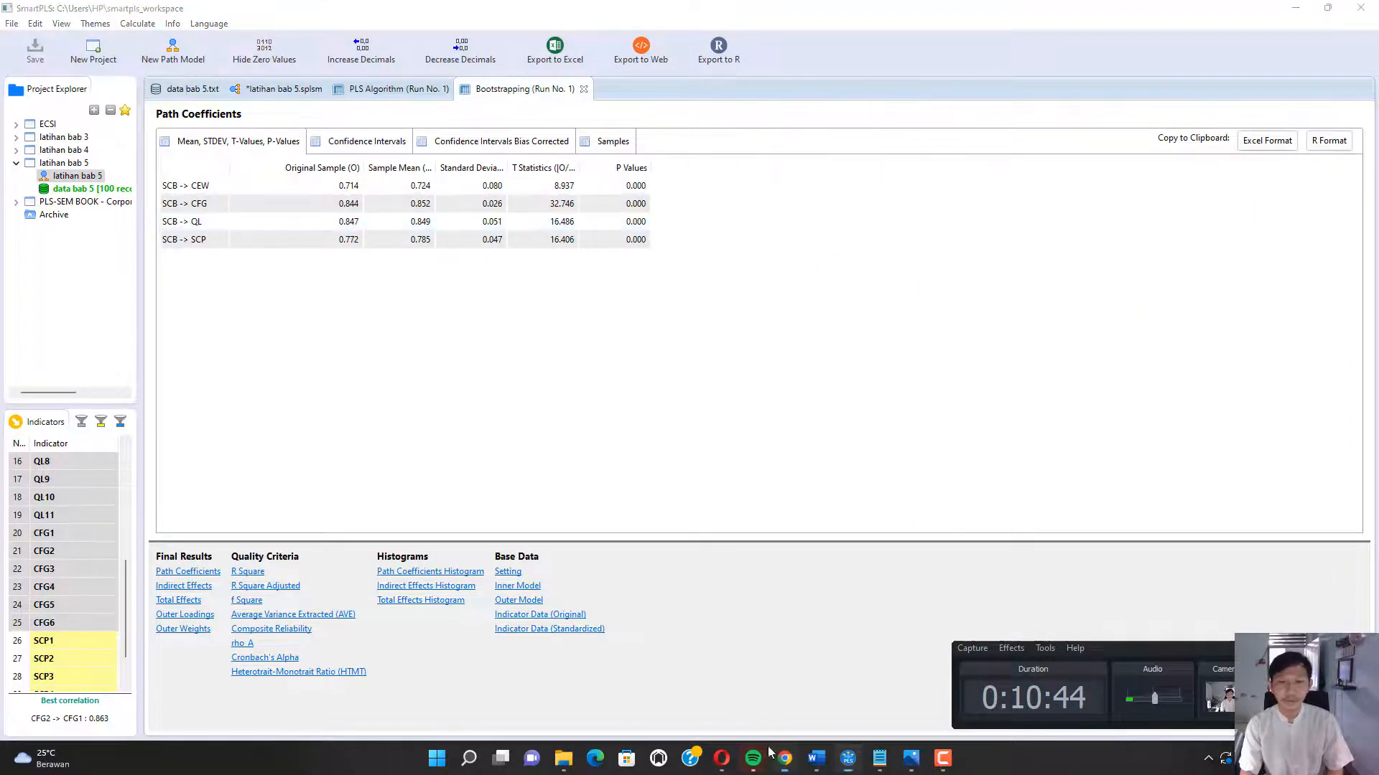
double_click(431, 509)
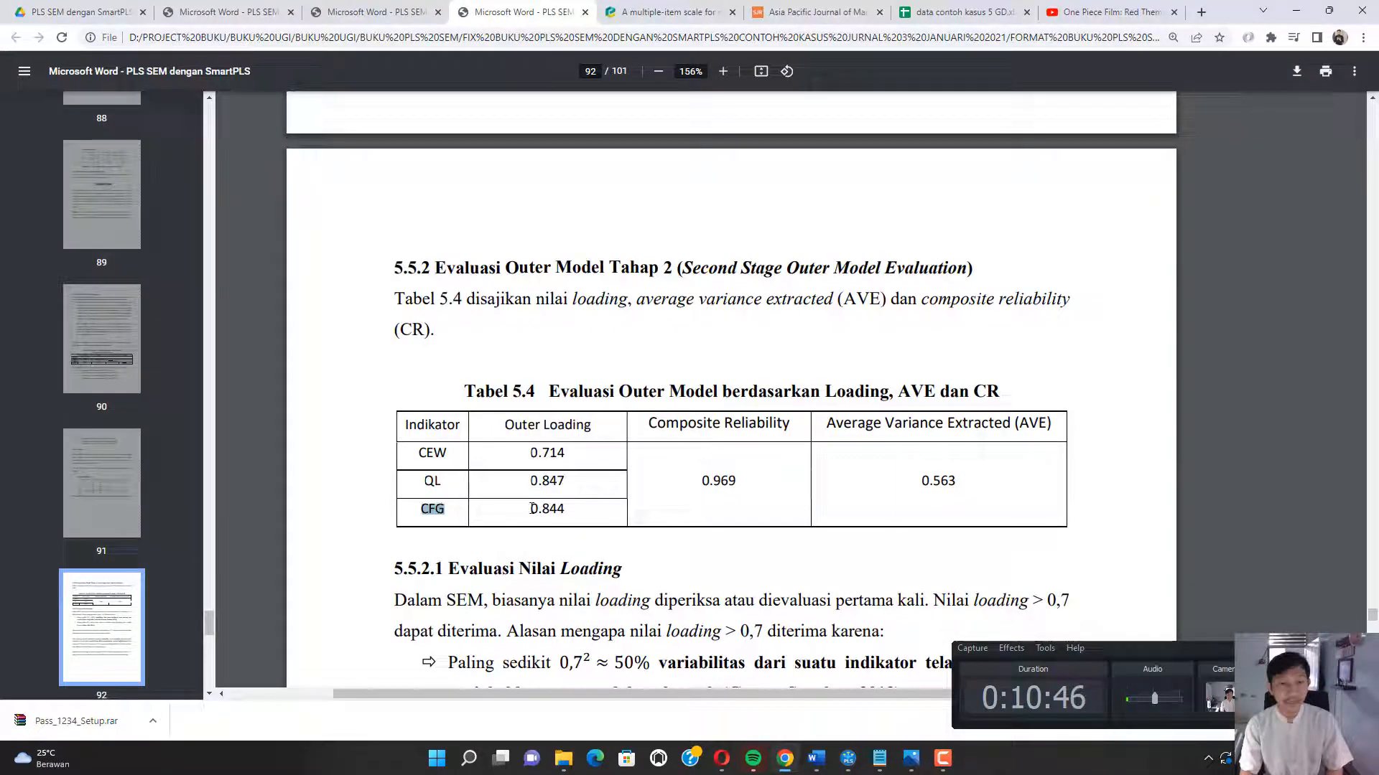
double_click(560, 508)
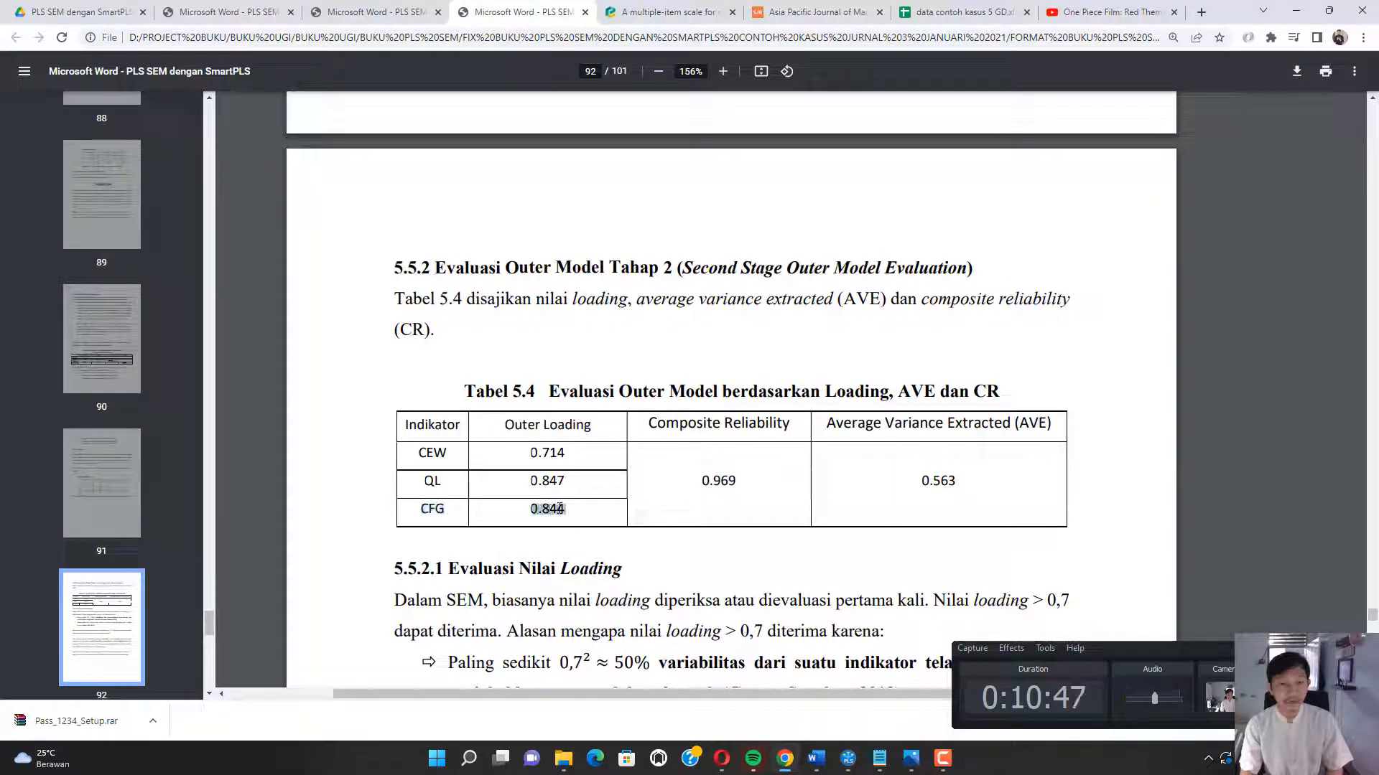
left_click(788, 766)
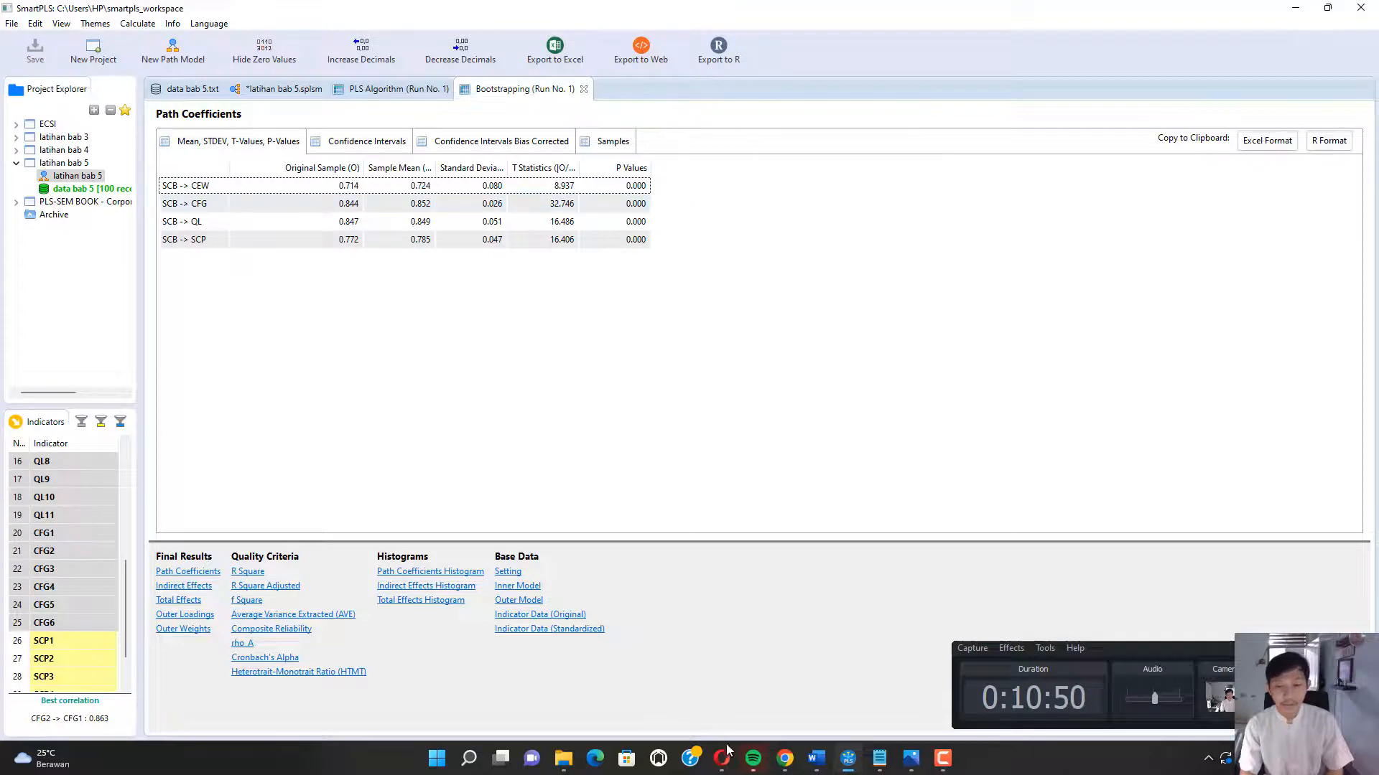
Return to Chrome and examine the three outer loadings and the Composite Reliability value in Tabel 5.4.
key("alt+Tab")
left_click_drag(522, 455, 556, 515)
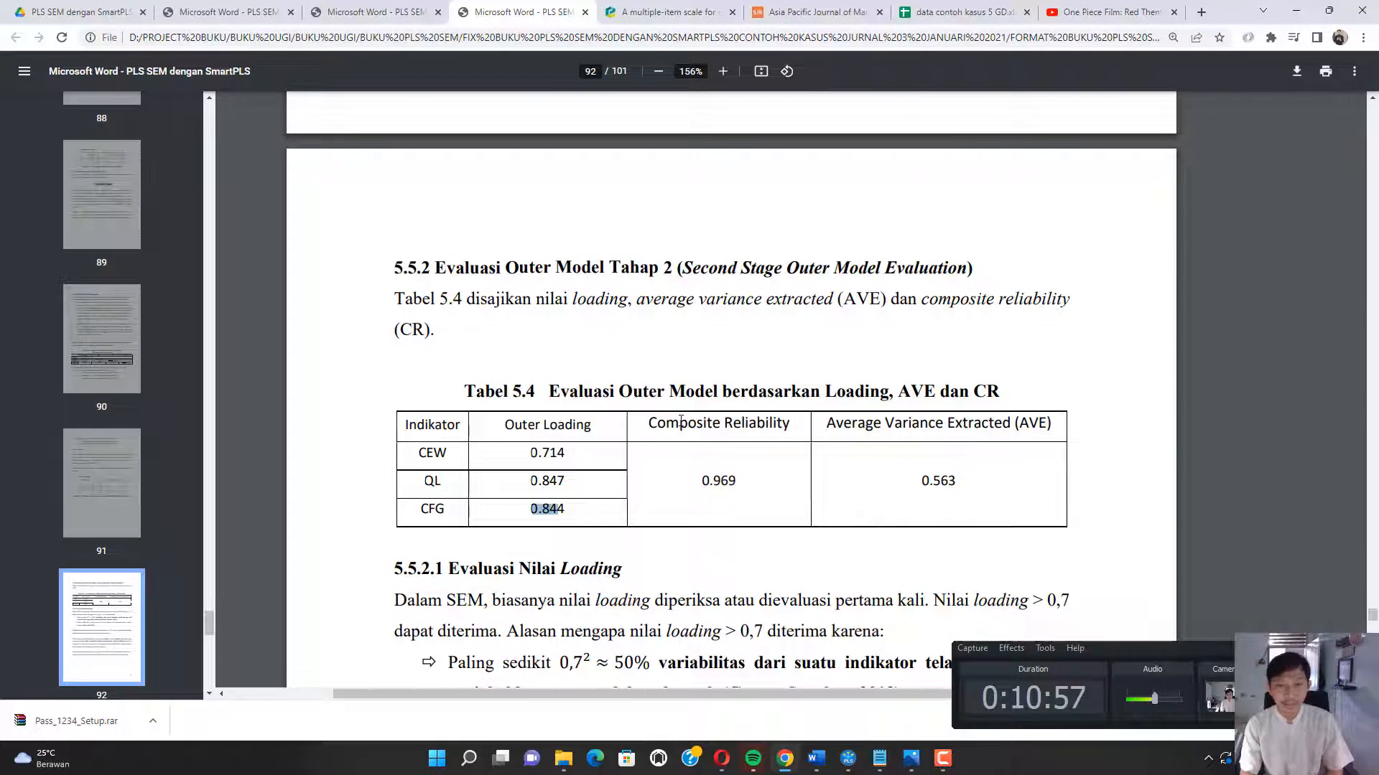
left_click_drag(680, 424, 756, 425)
left_click_drag(704, 482, 731, 483)
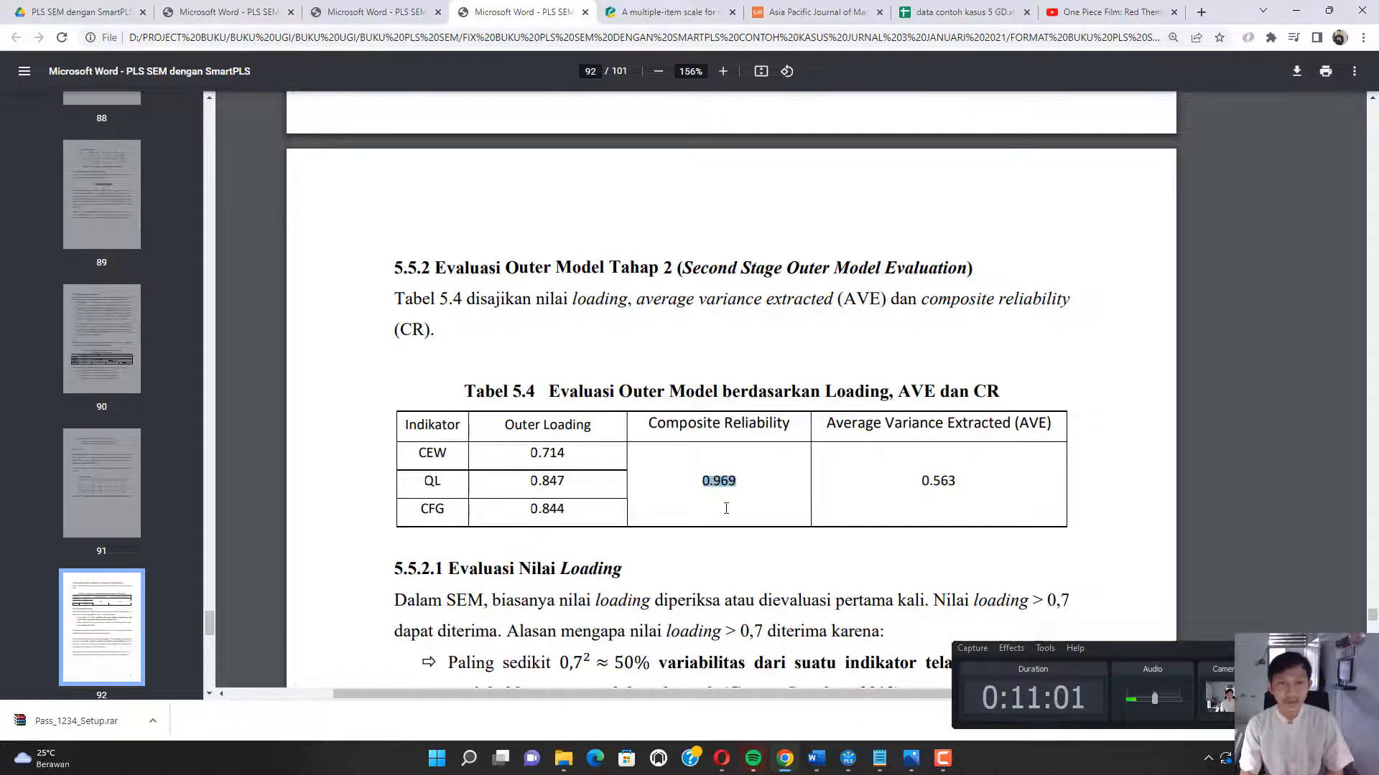
Look back at the SCB construct in Gambar 5.5 PLS-SEM dengan SmartPLS, and return to Tabel 5.4.
scroll(720, 494, "up", 20)
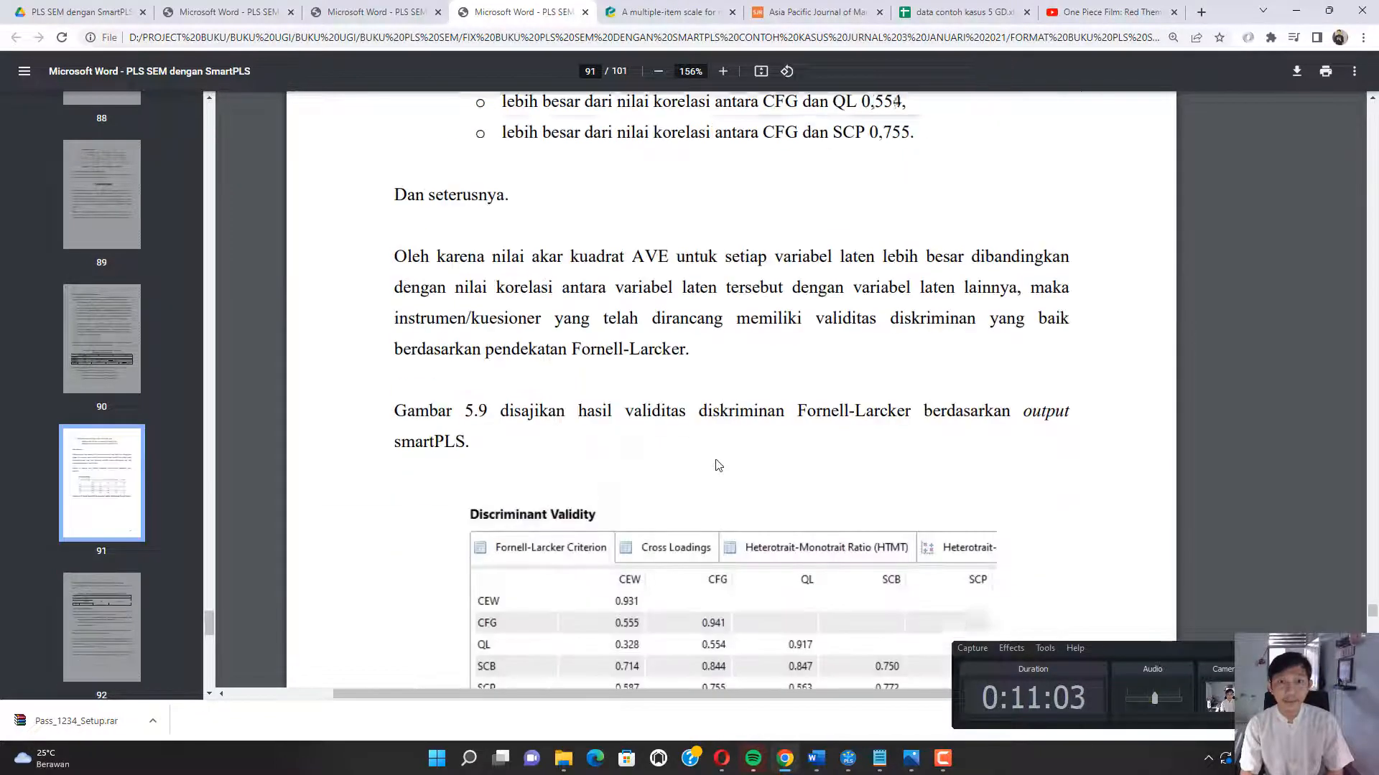
scroll(721, 467, "up", 20)
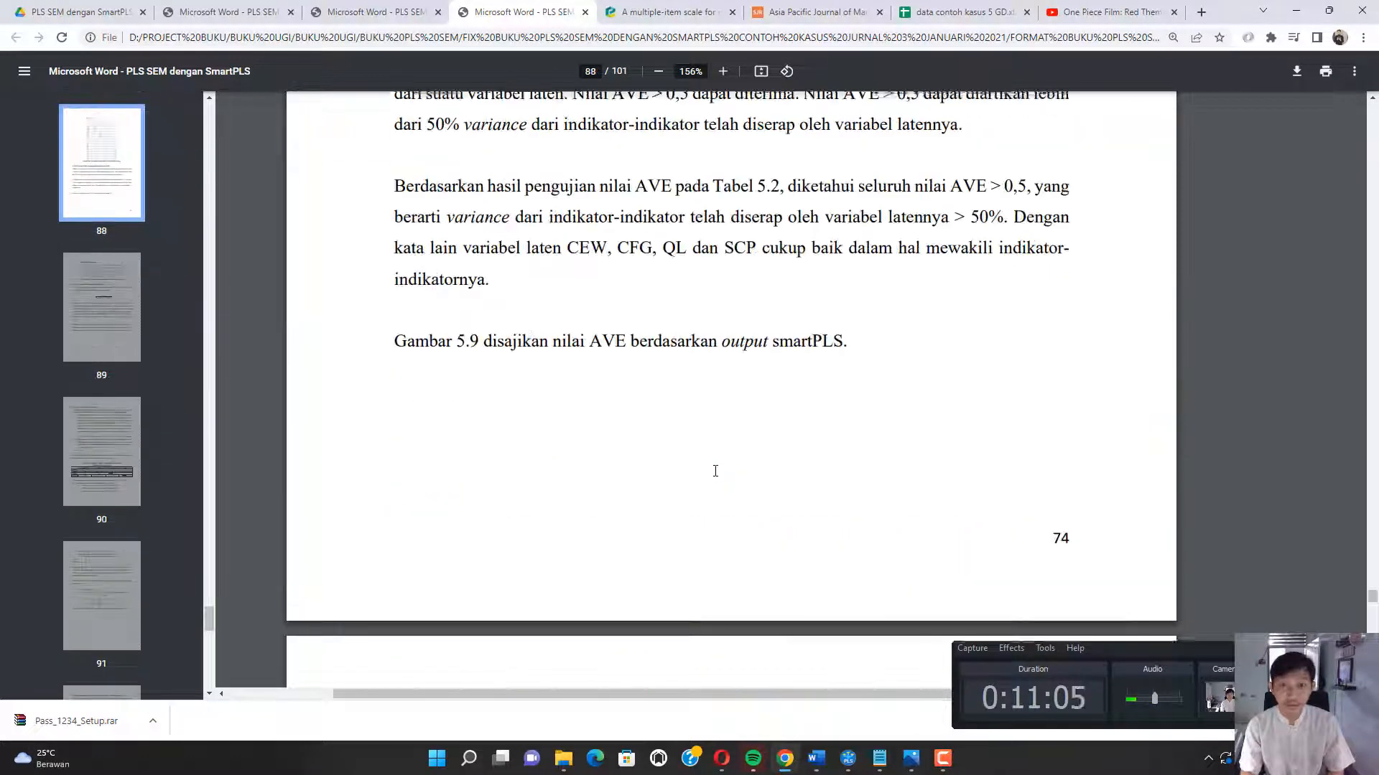
scroll(715, 471, "up", 20)
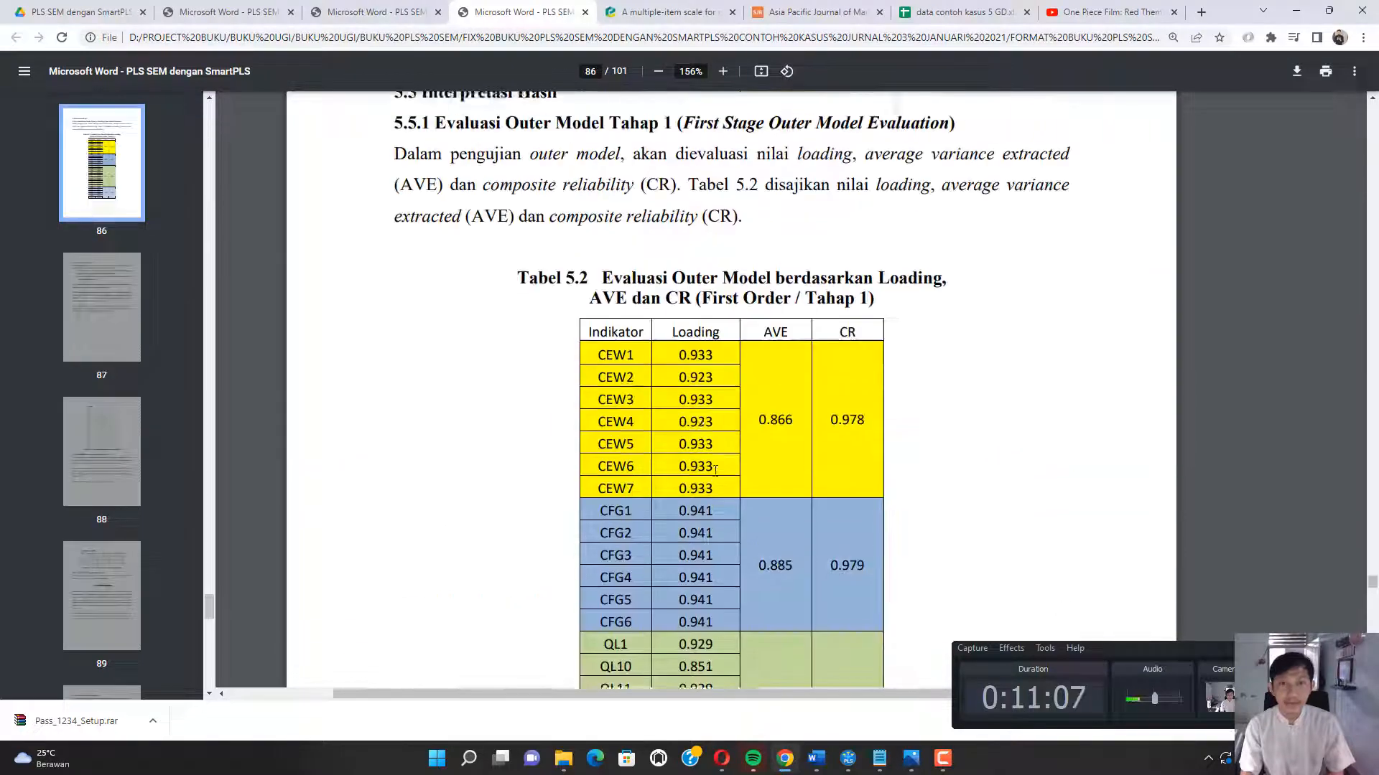
scroll(718, 478, "up", 15)
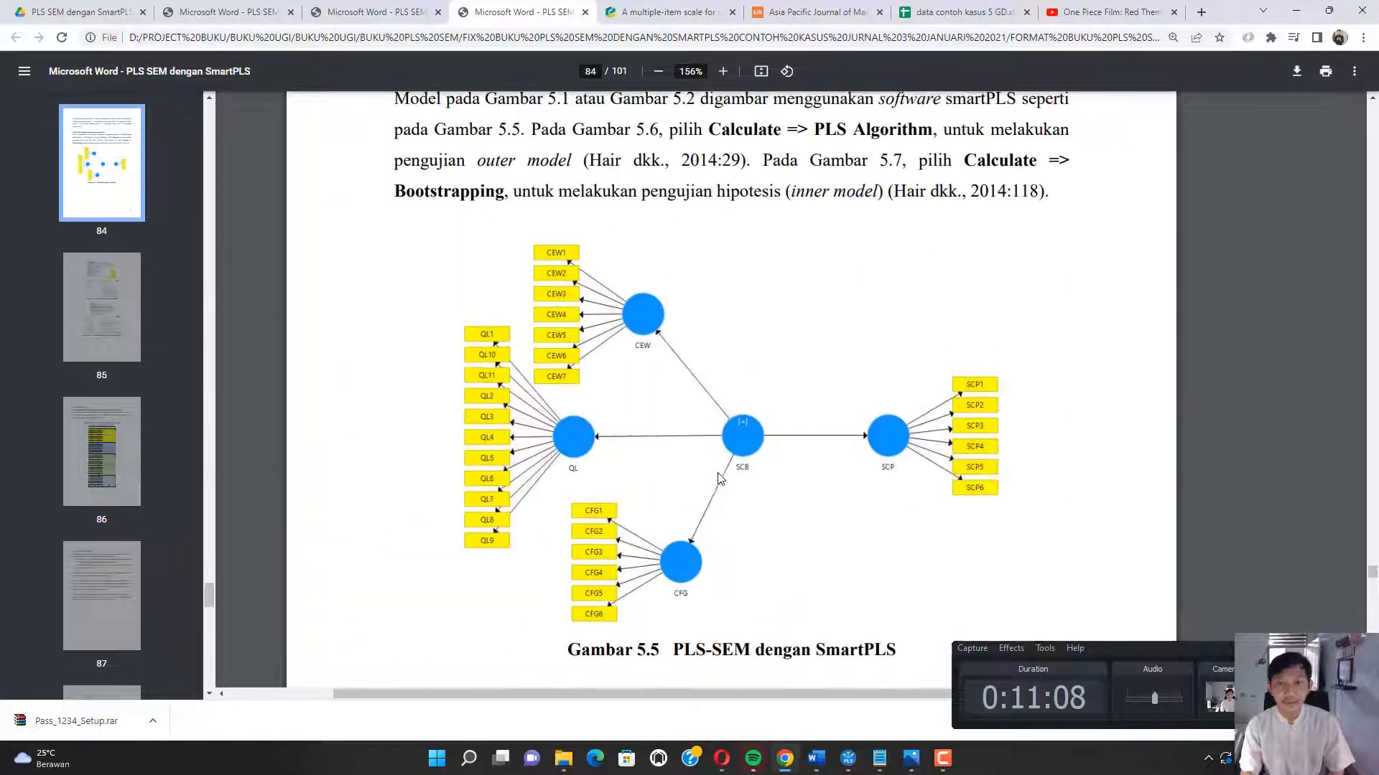
scroll(752, 353, "down", 4)
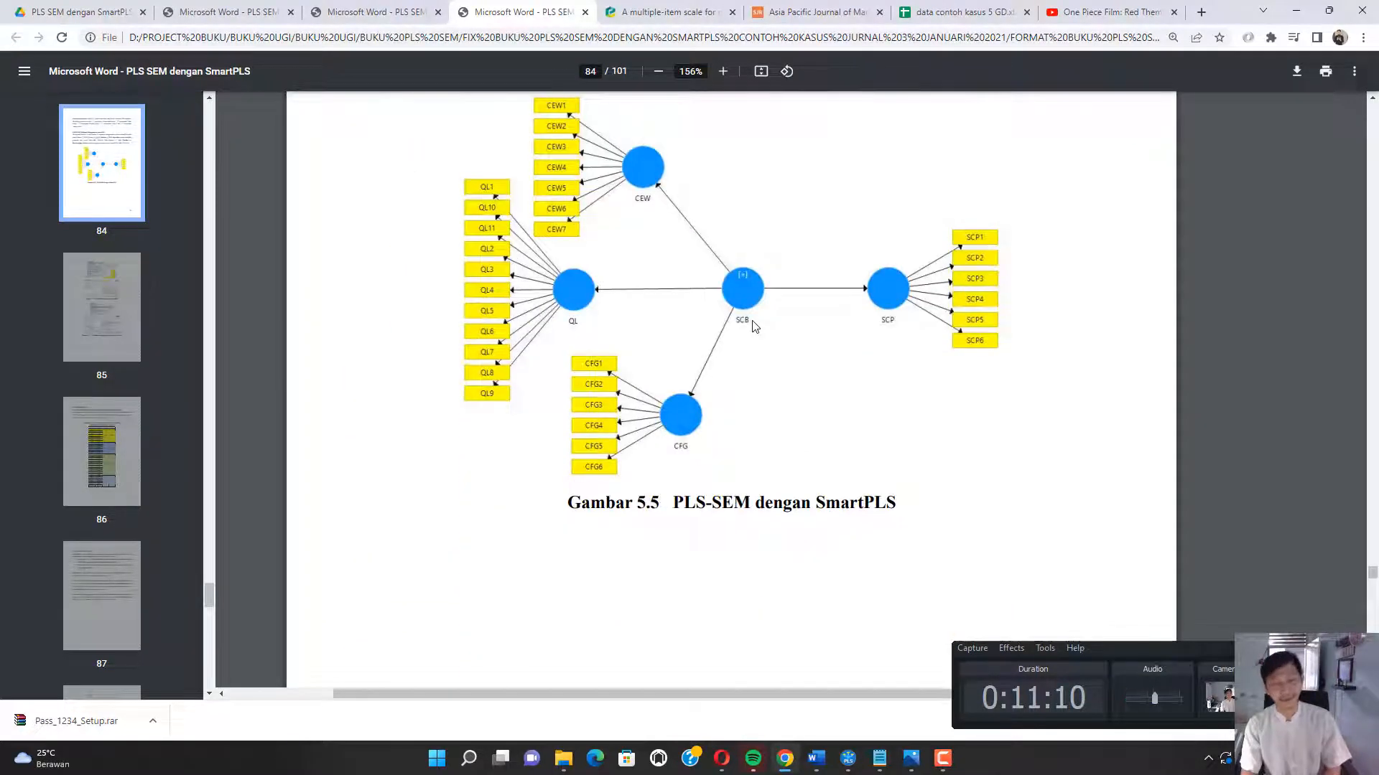
scroll(753, 355, "down", 20)
scroll(773, 356, "down", 20)
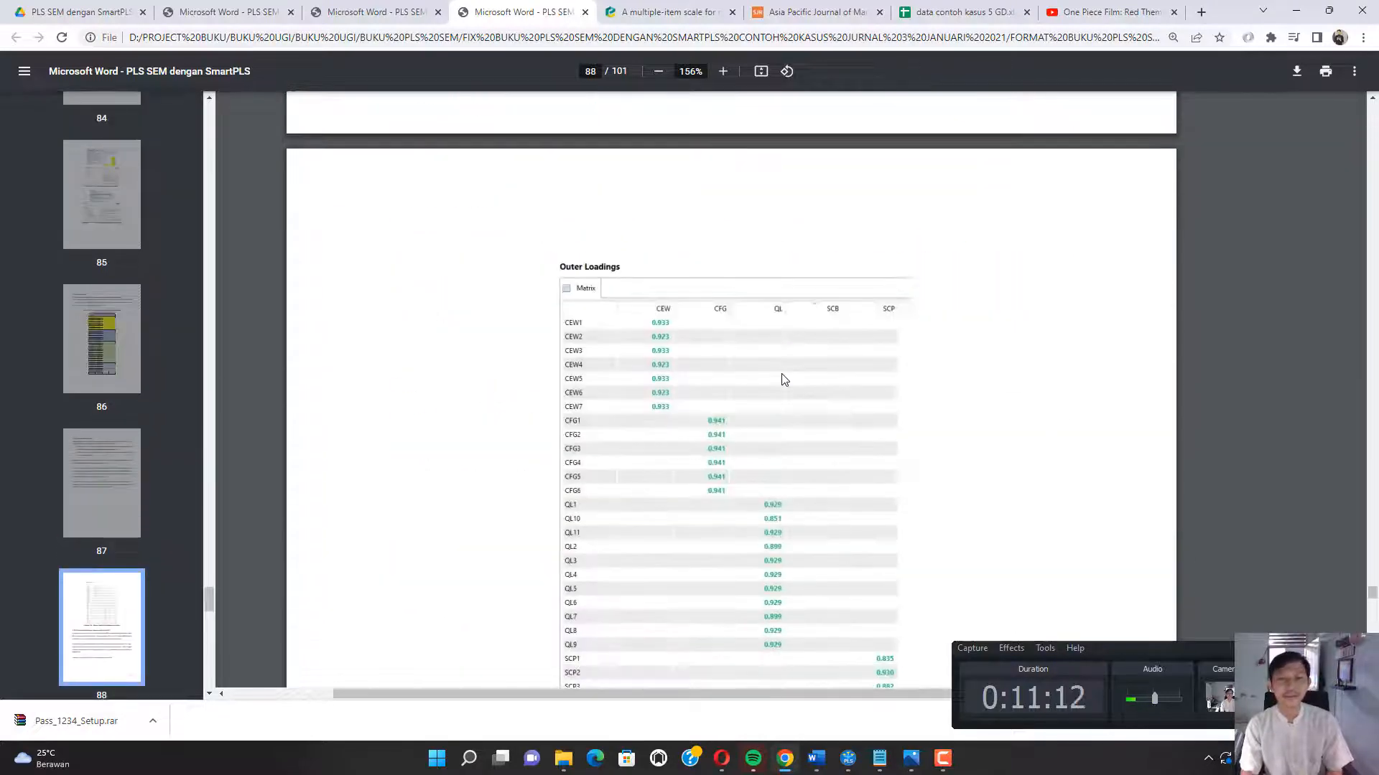
scroll(782, 380, "down", 20)
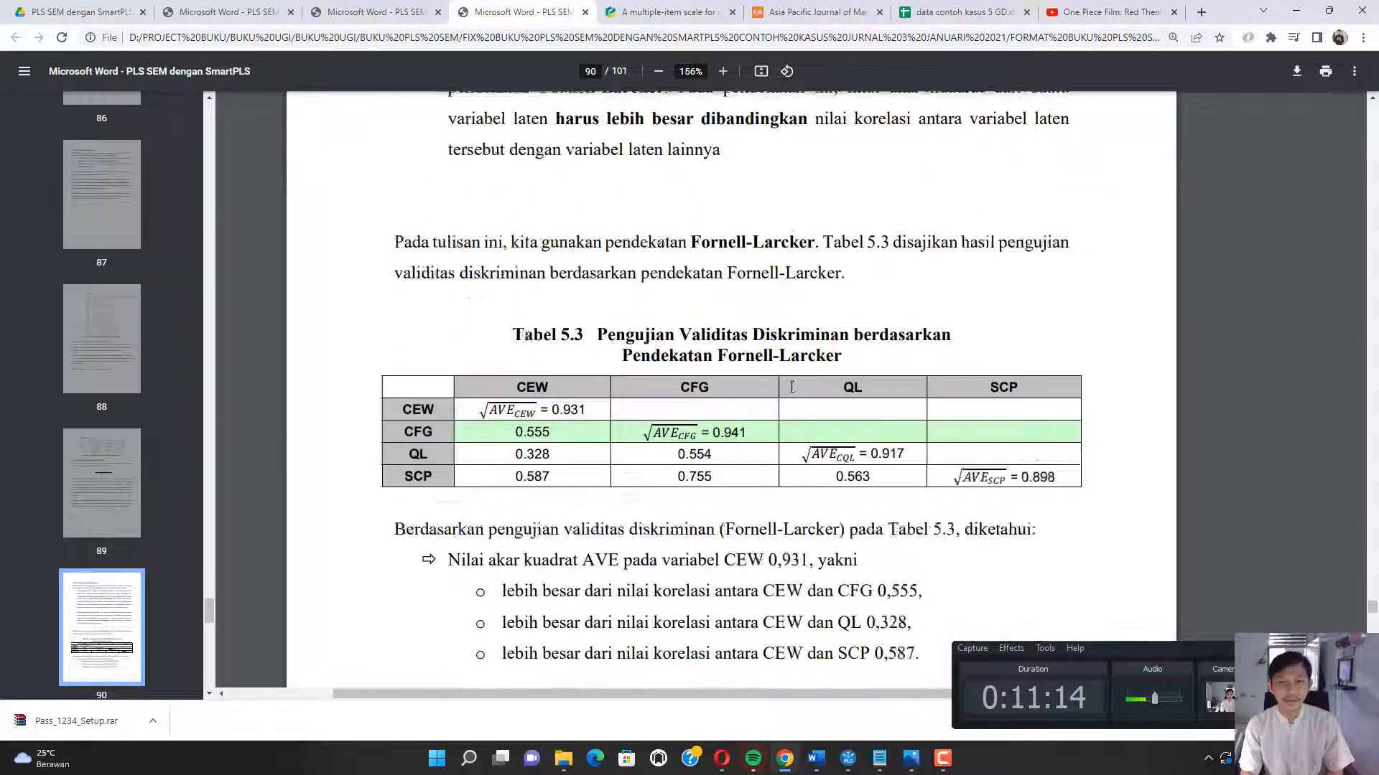
scroll(782, 405, "down", 8)
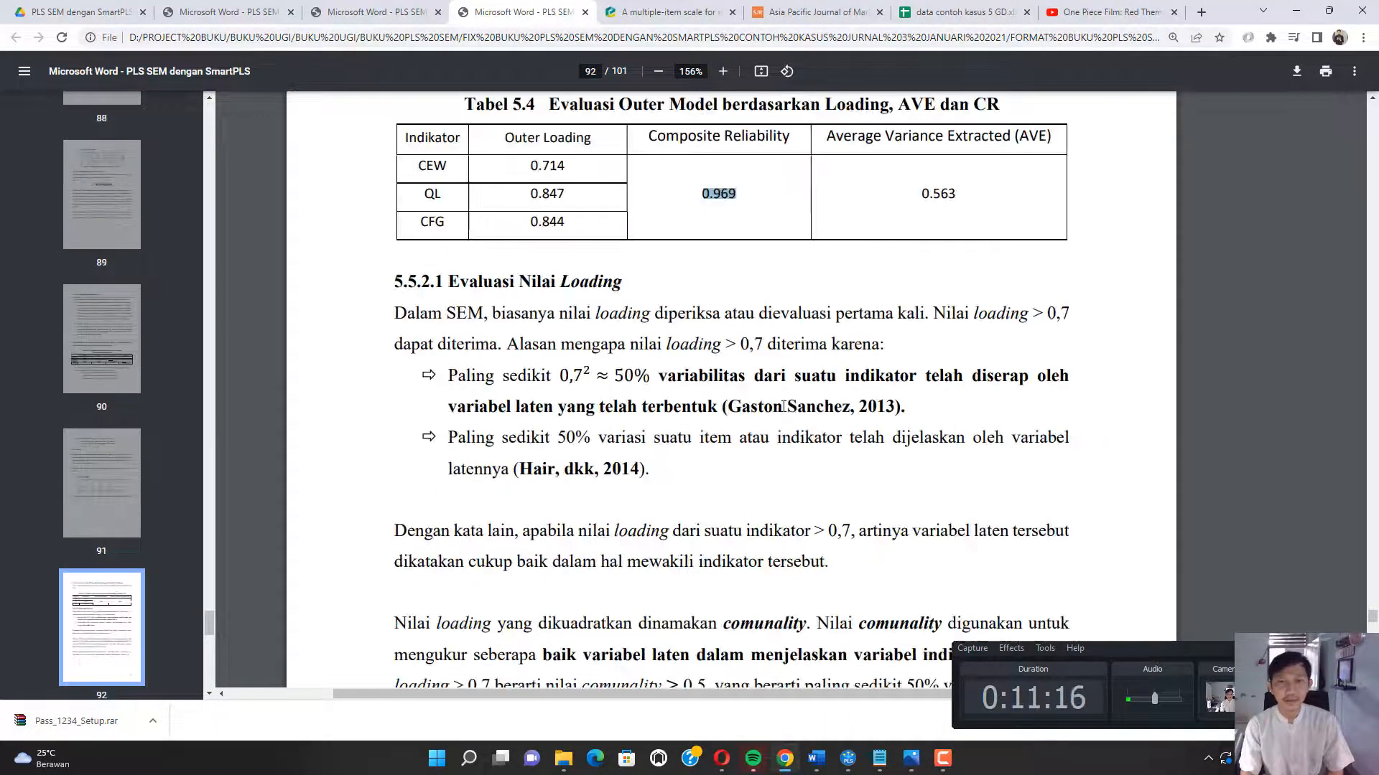
Switch to SmartPLS, view Construct Reliability and Validity in the PLS Algorithm report with widened Composite Reliability and AVE columns, and select the SCB row.
double_click(716, 200)
left_click(847, 760)
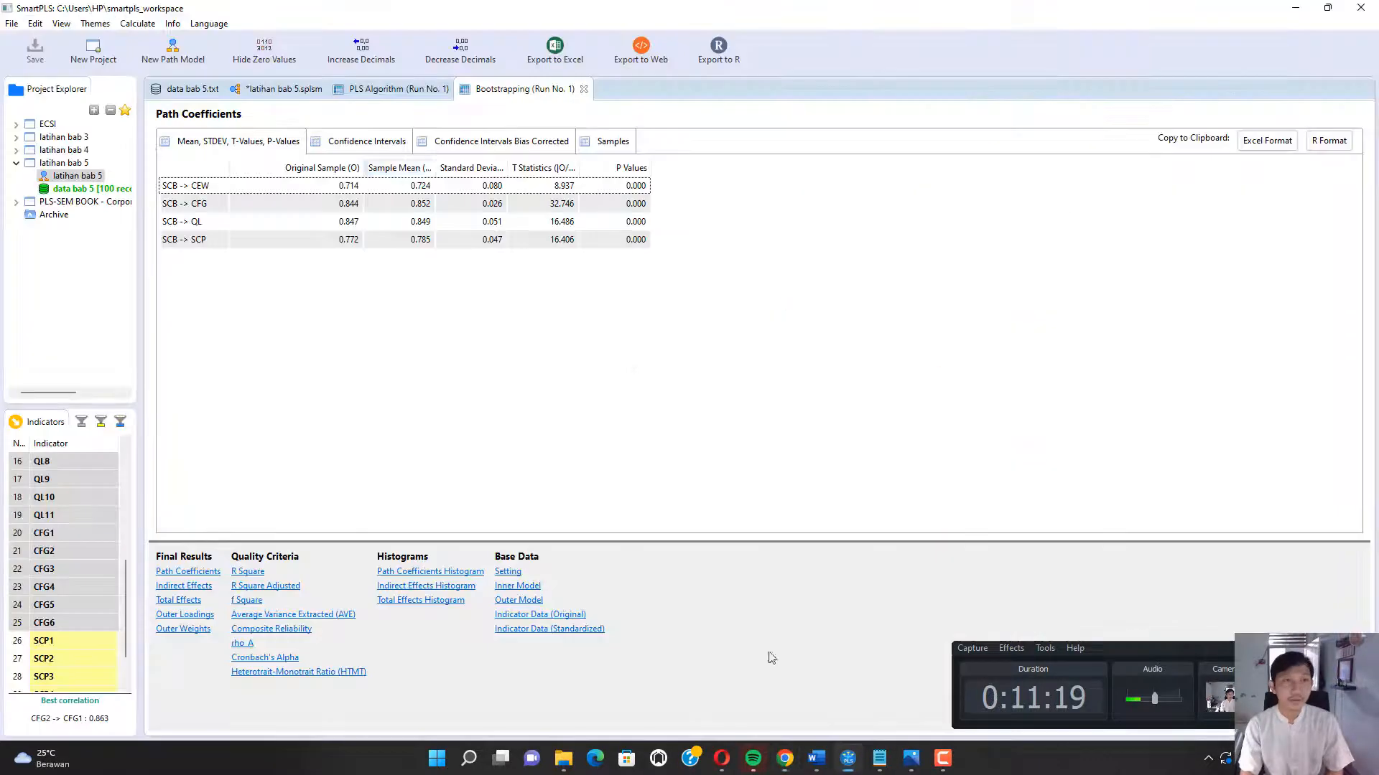
left_click(386, 89)
left_click(316, 602)
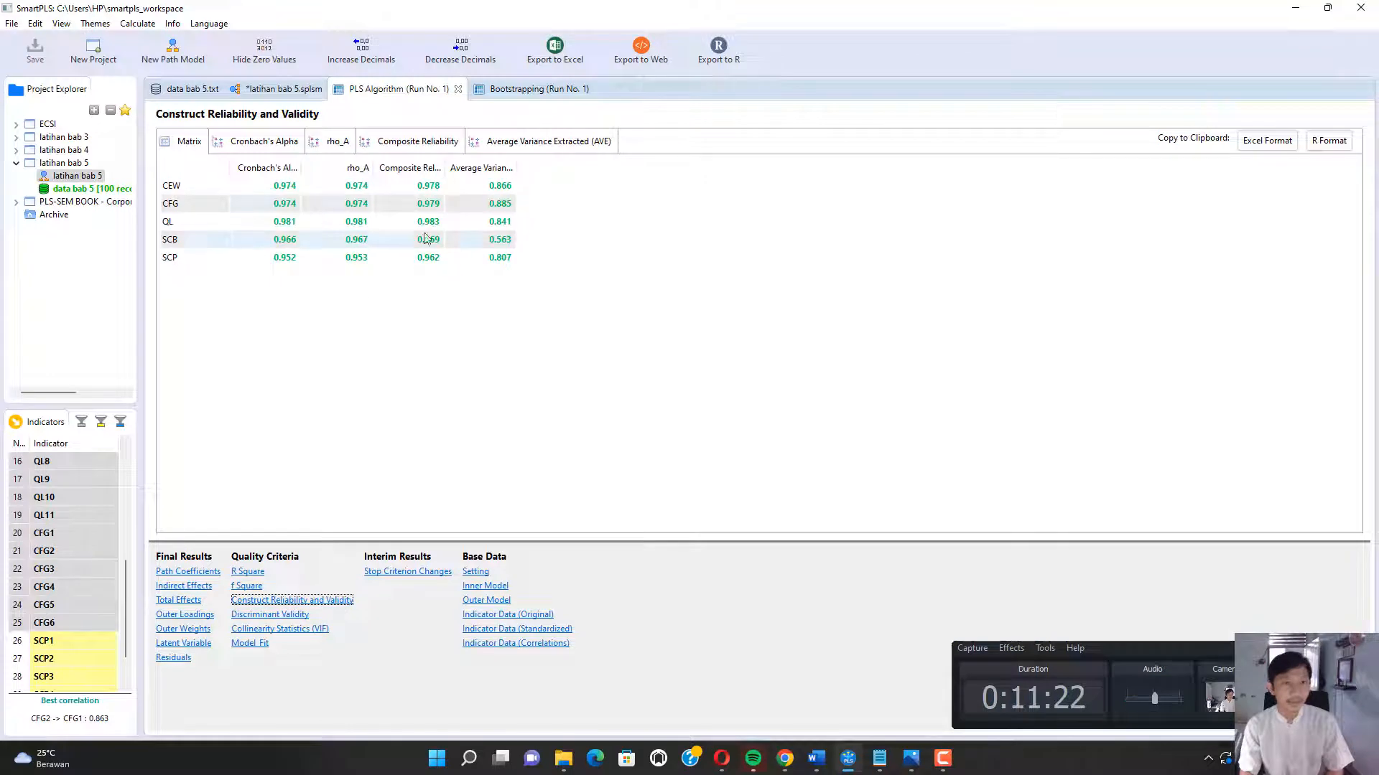
left_click_drag(516, 170, 704, 171)
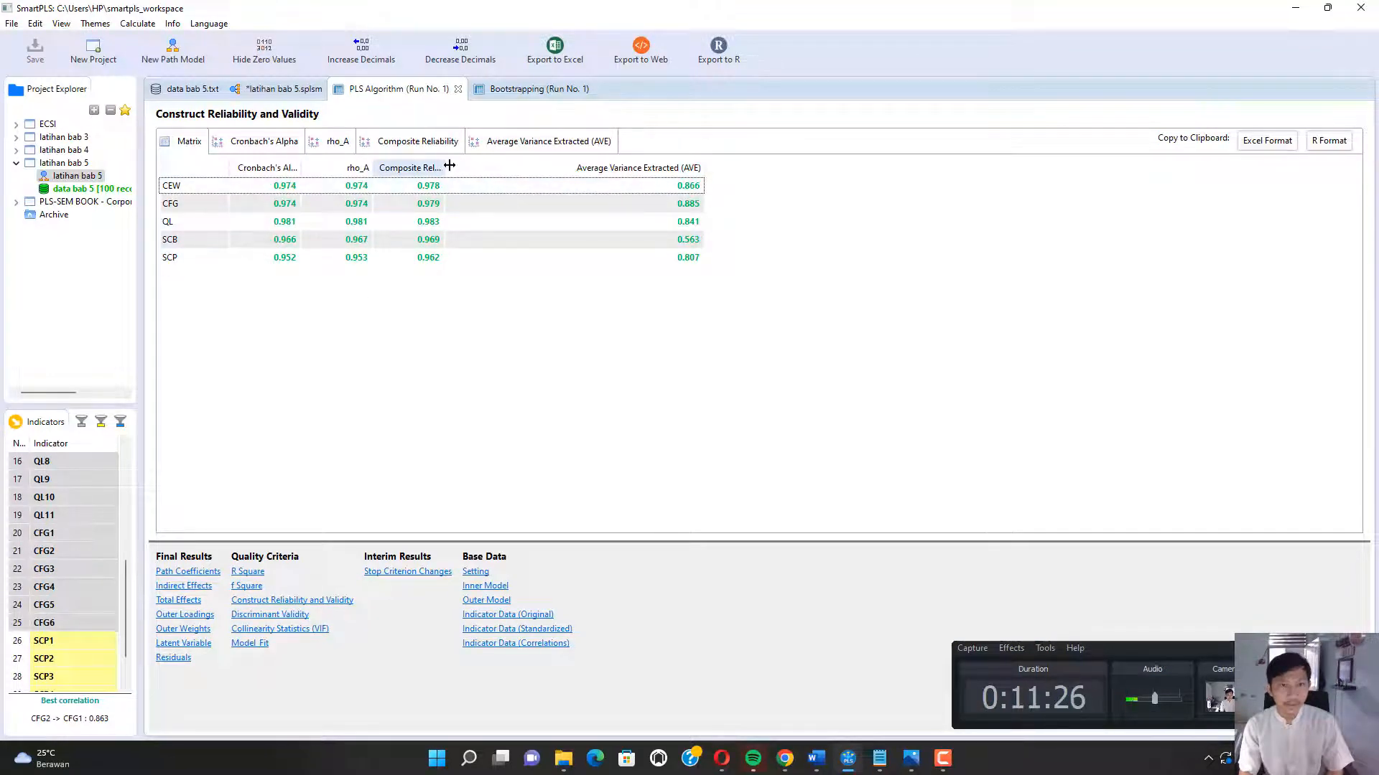
left_click_drag(450, 166, 633, 167)
left_click(172, 245)
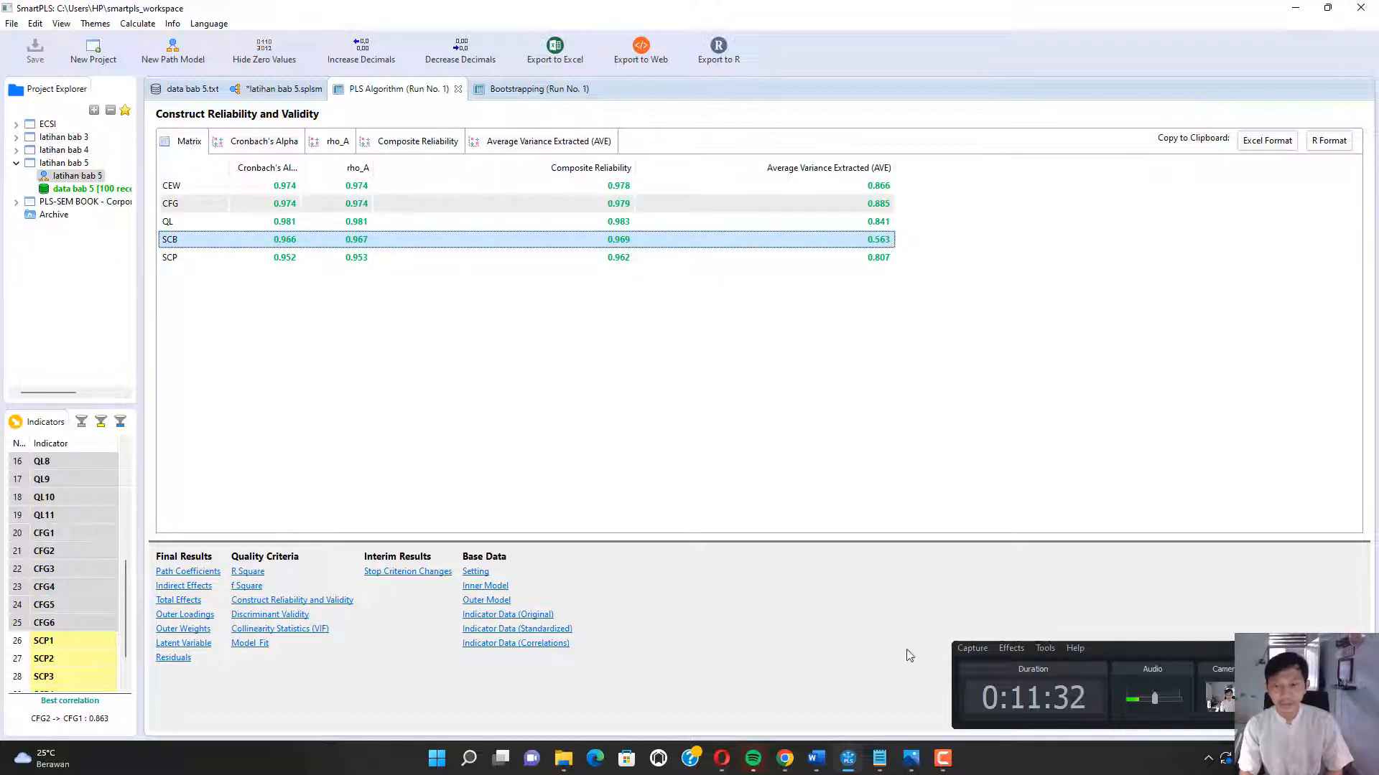
Switch to Chrome and review the AVE value, outer loadings, and Composite Reliability and AVE columns in Tabel 5.4.
left_click(784, 758)
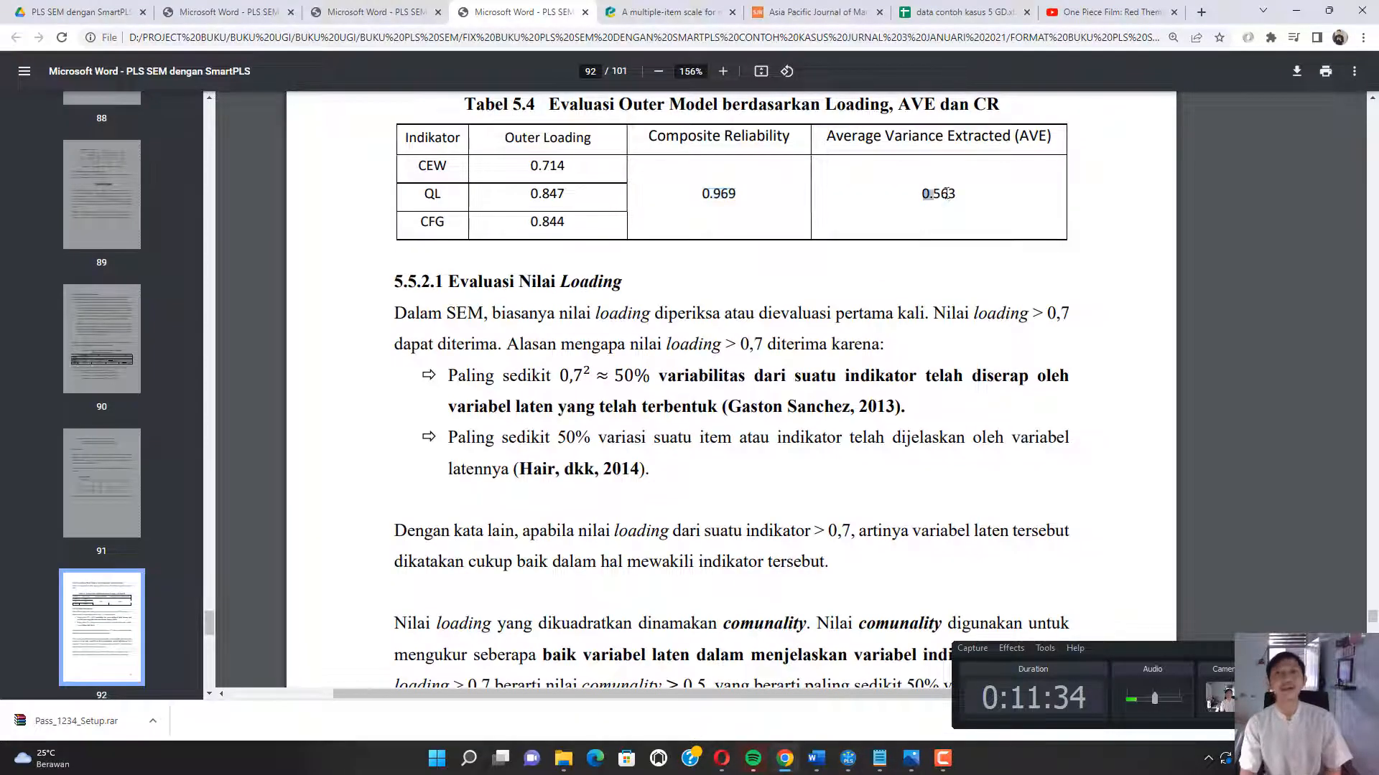
left_click_drag(947, 193, 914, 242)
scroll(888, 281, "up", 1)
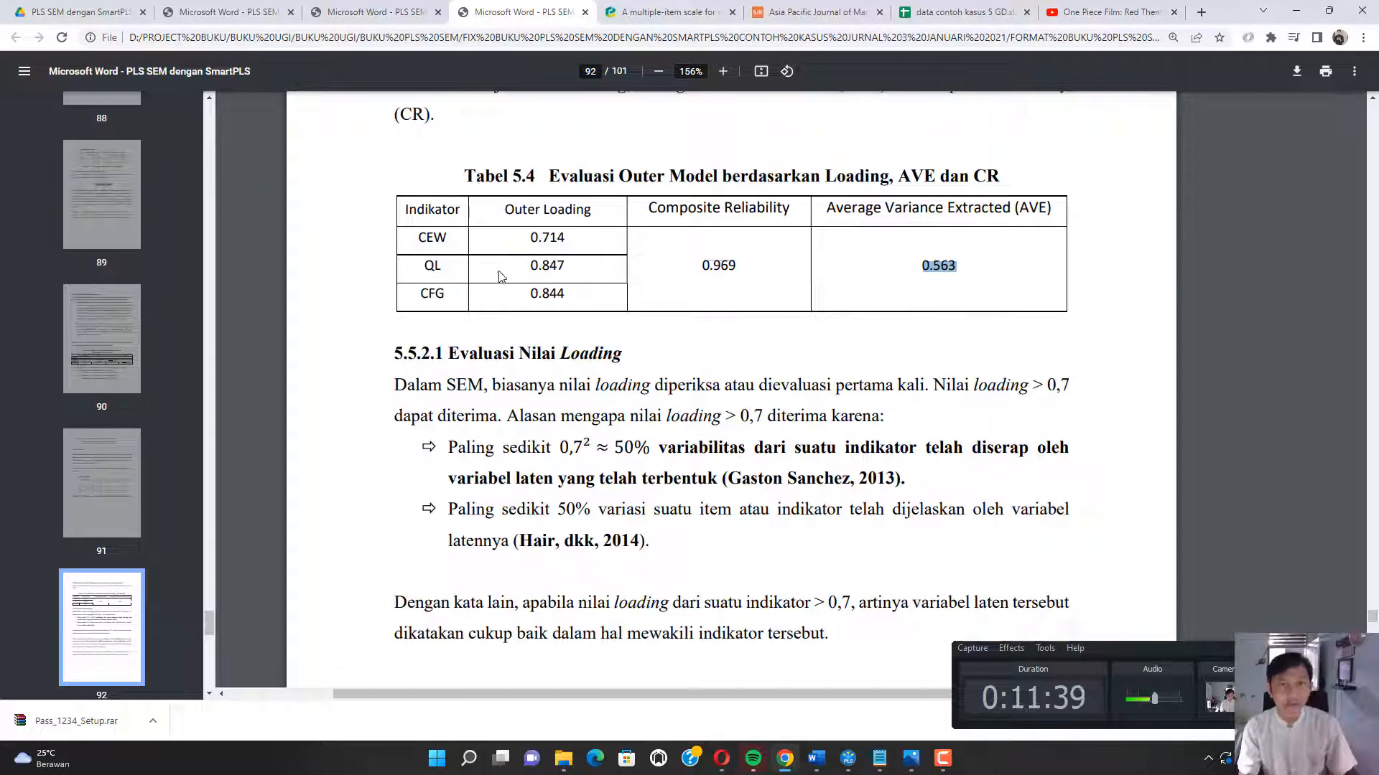
left_click_drag(529, 231, 564, 295)
left_click_drag(687, 208, 769, 209)
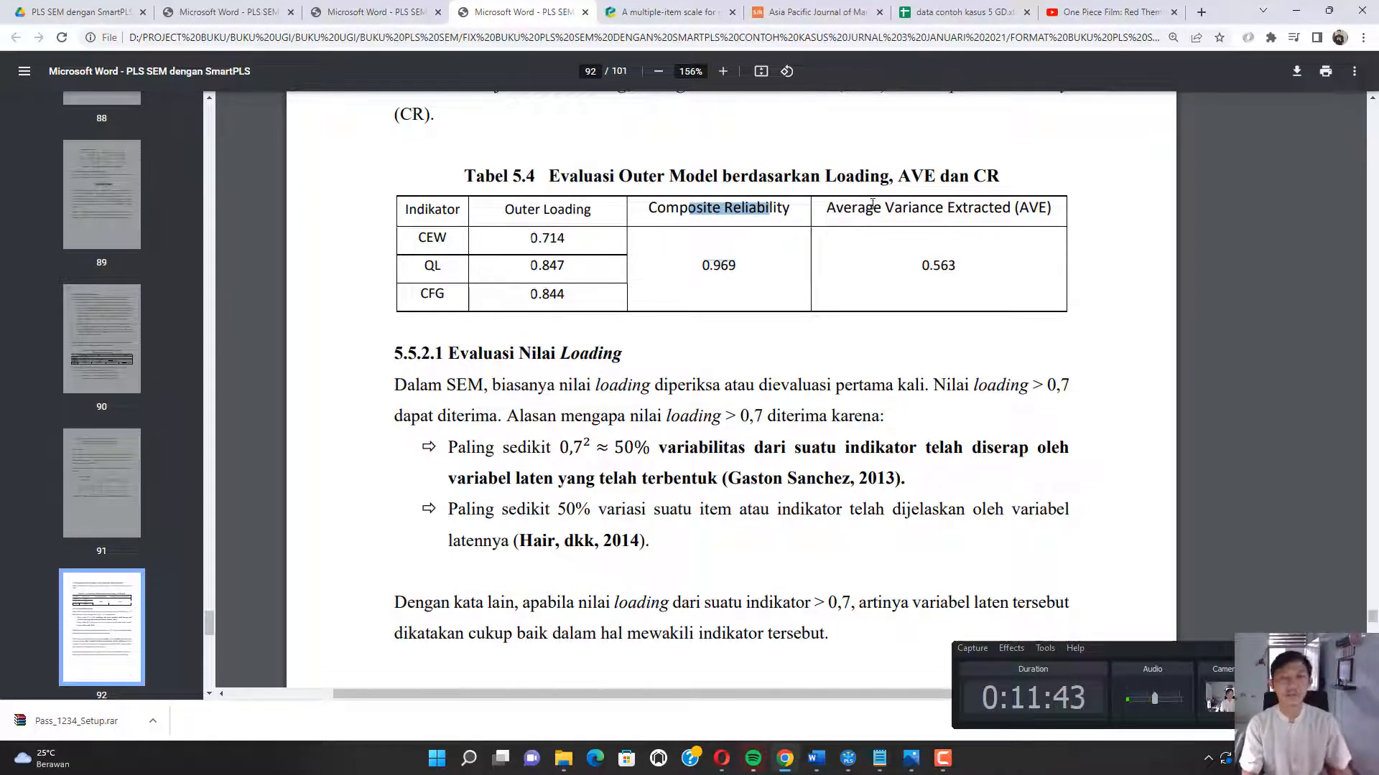
left_click_drag(875, 208, 964, 208)
Find Tabel 5.5 Uji Signifikansi Pengaruh in the book, and open the Notepad note containing the SCB to SCP hypothesis.
scroll(611, 348, "down", 15)
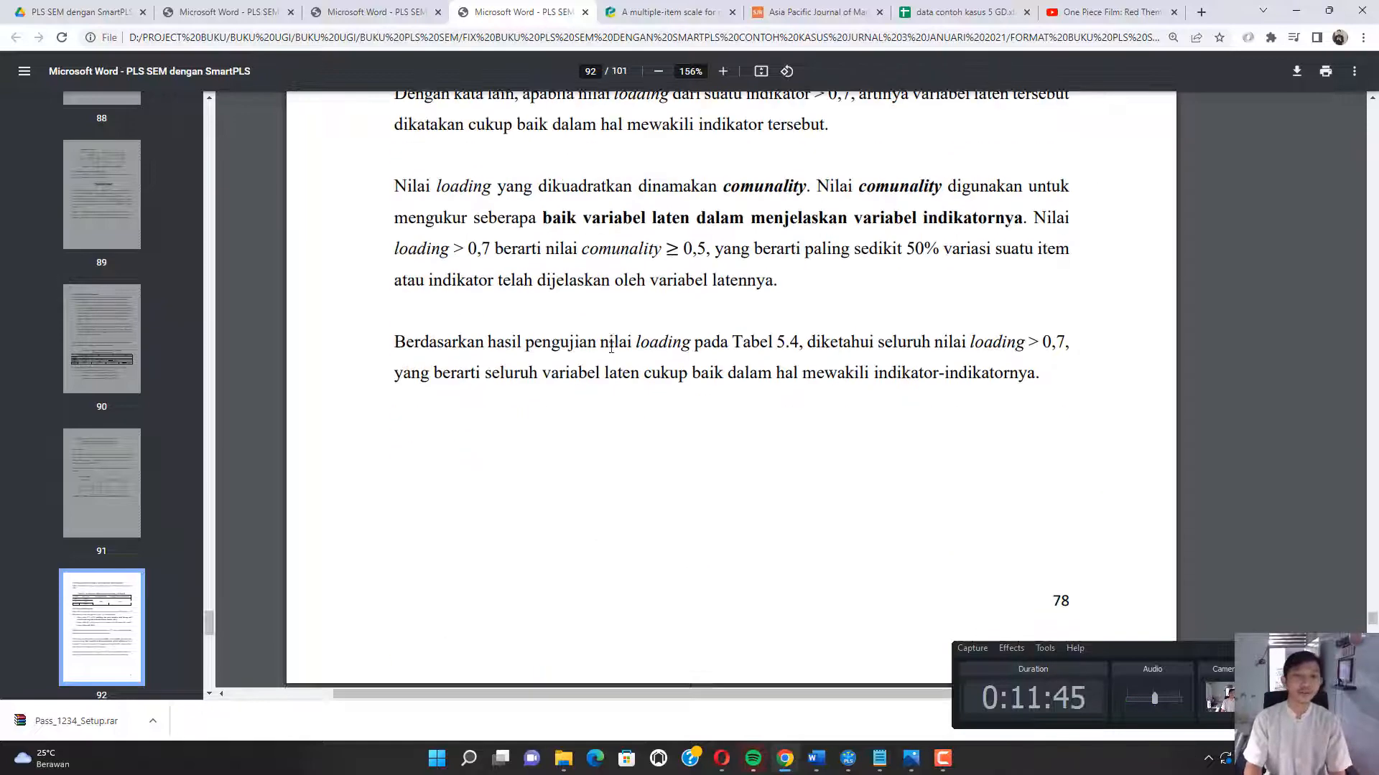
scroll(646, 339, "down", 20)
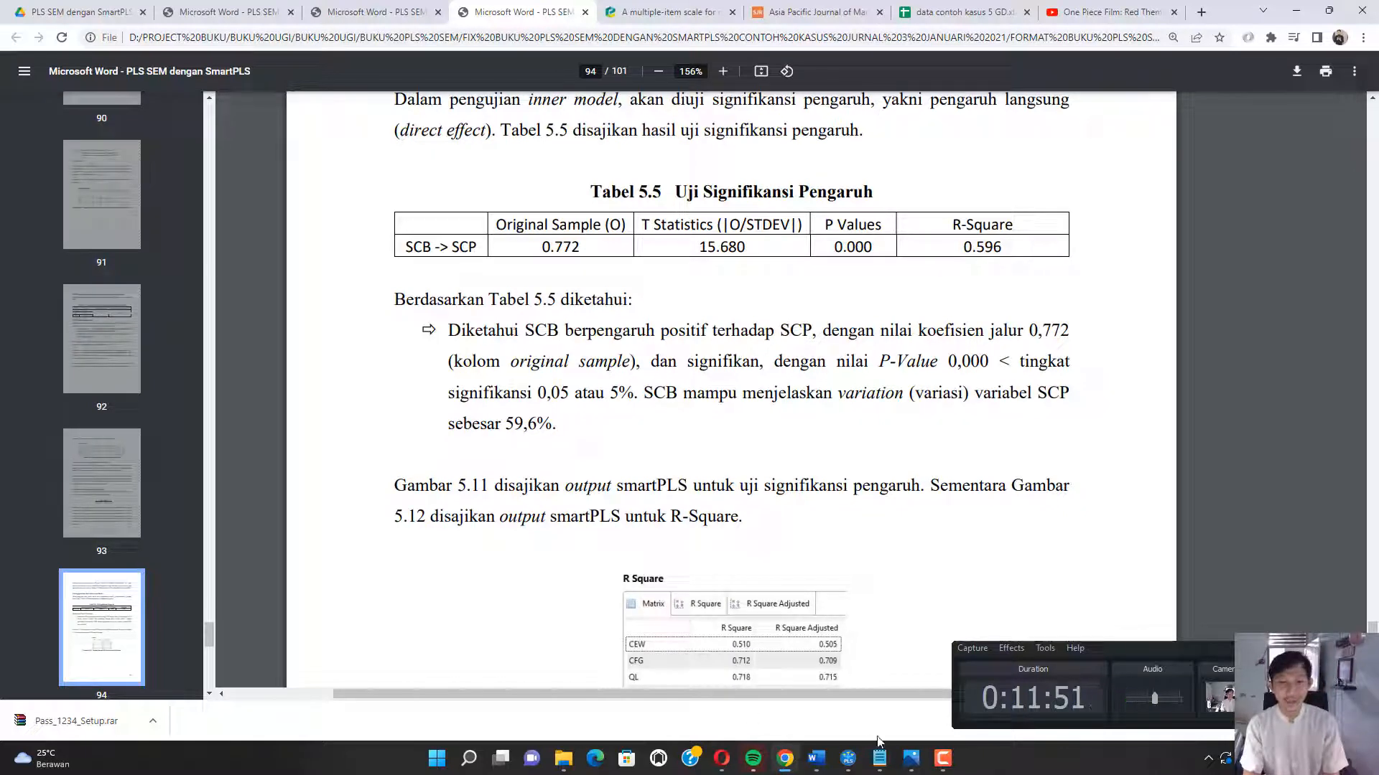
left_click(879, 758)
left_click(459, 596)
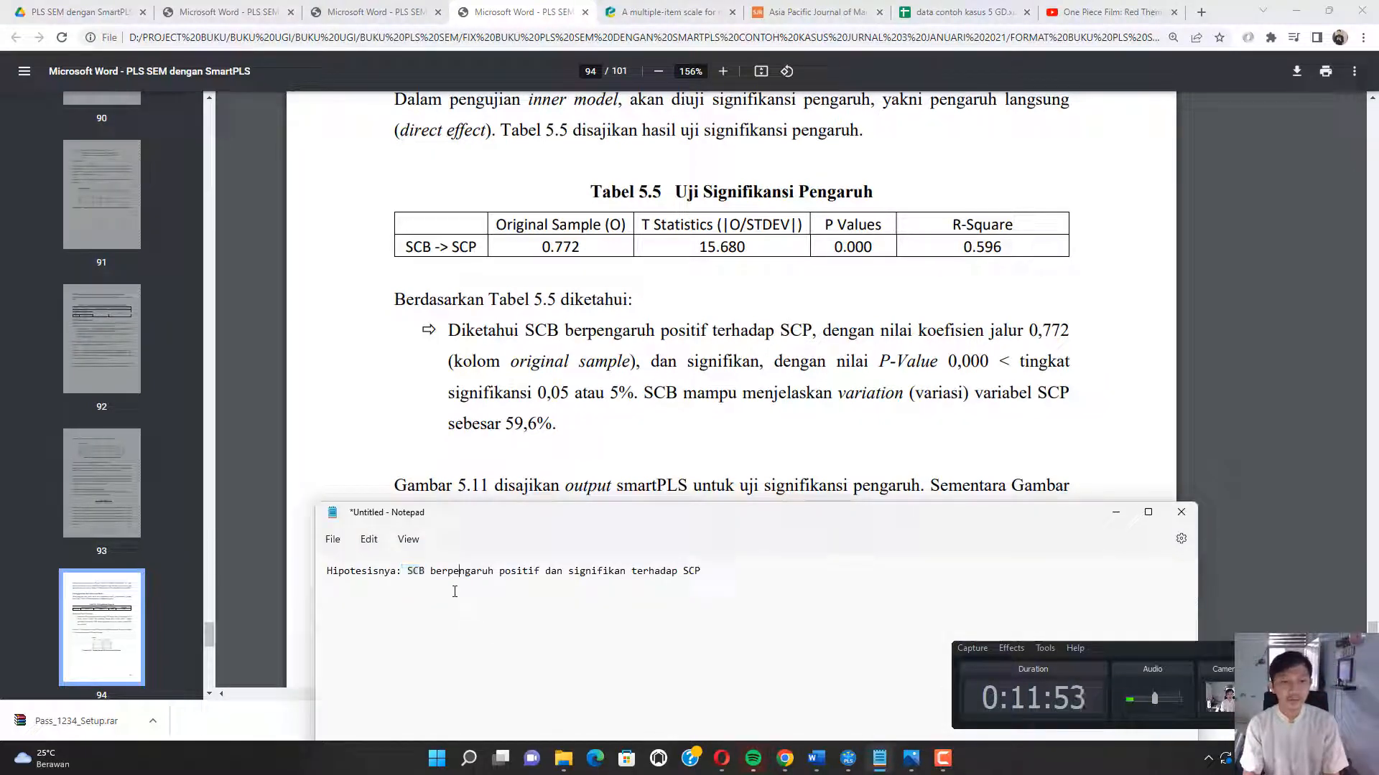
Highlight the hypothesis text in the note, switch to SmartPLS, and select the SCB -> SCP row of Path Coefficients in the Bootstrapping report.
left_click_drag(437, 573, 701, 570)
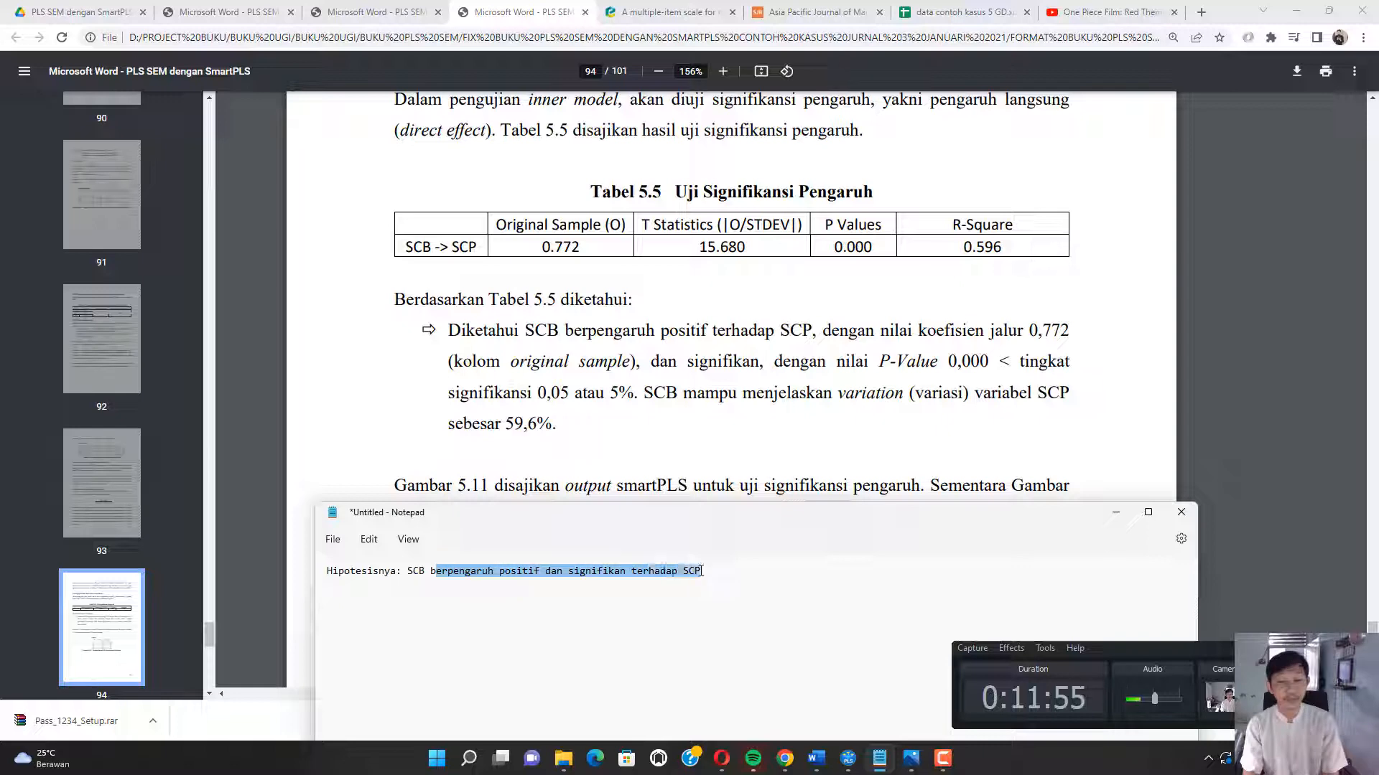
left_click(848, 759)
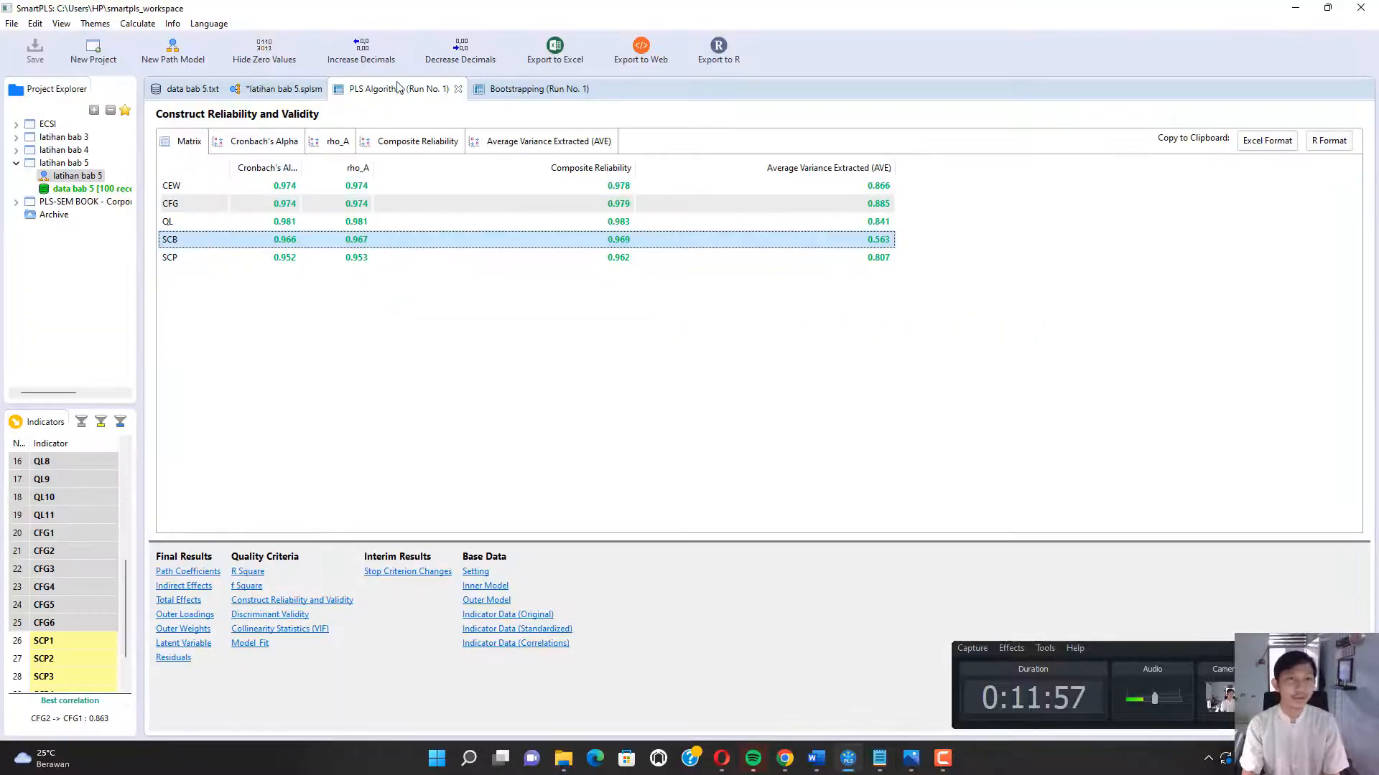
left_click(501, 92)
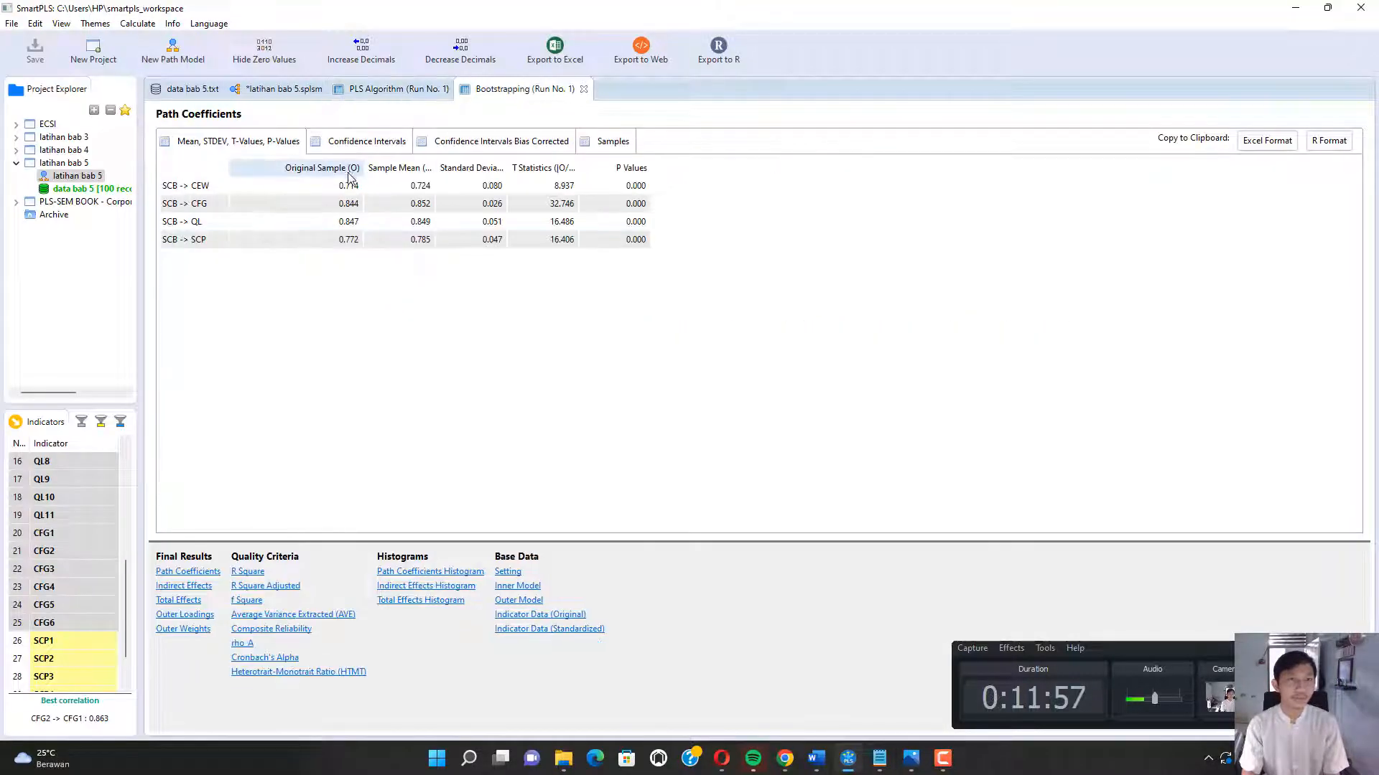
left_click(203, 246)
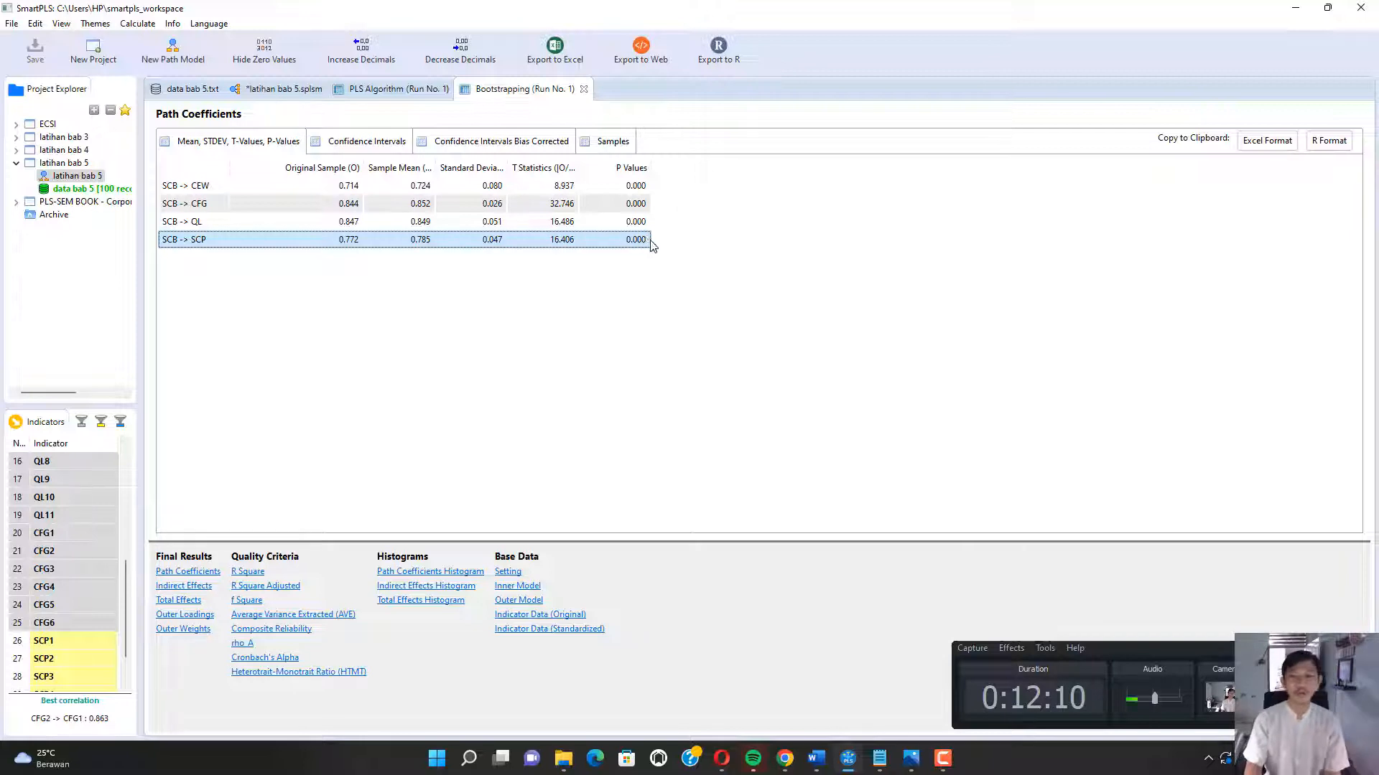
Compare the Original Sample value of SCB -> SCP in Tabel 5.5 in Chrome with the Bootstrapping path coefficient in SmartPLS.
left_click(786, 757)
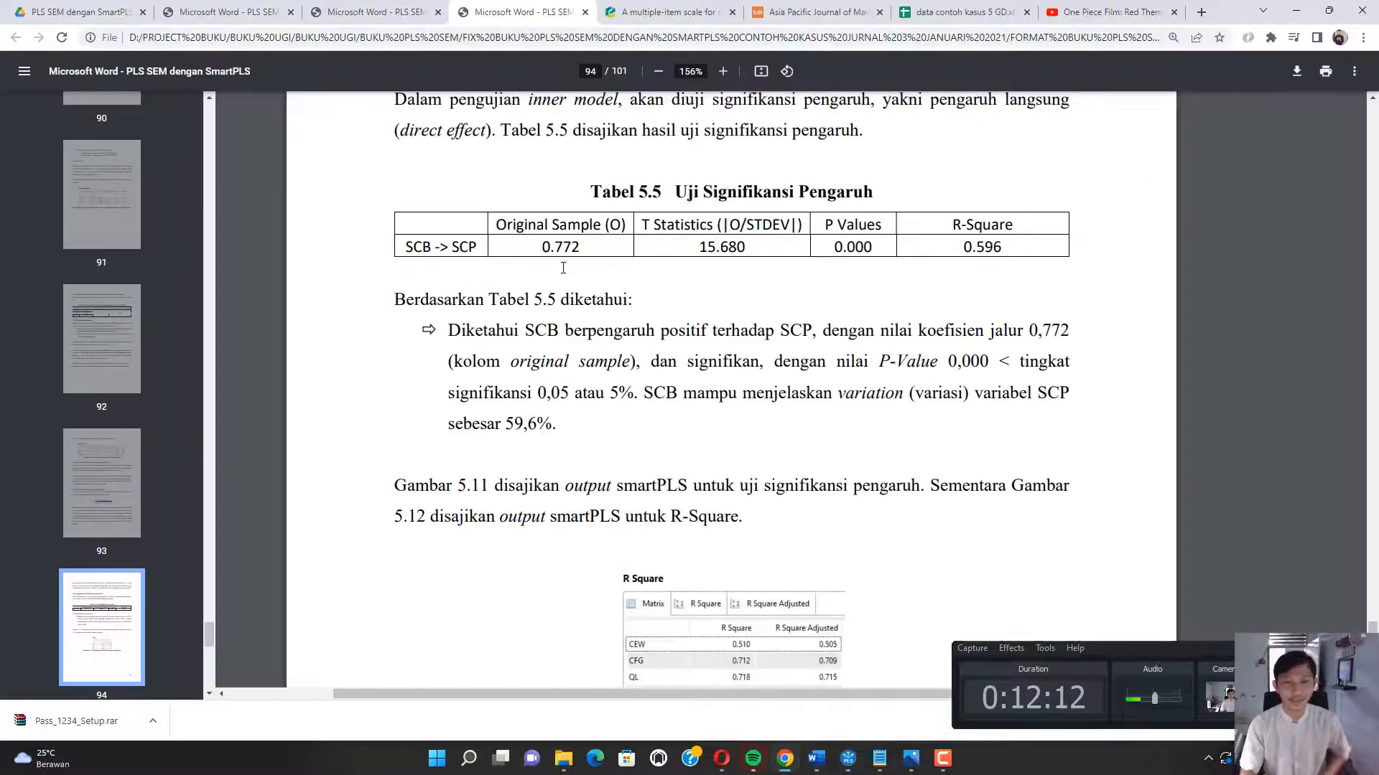
left_click_drag(553, 246, 572, 246)
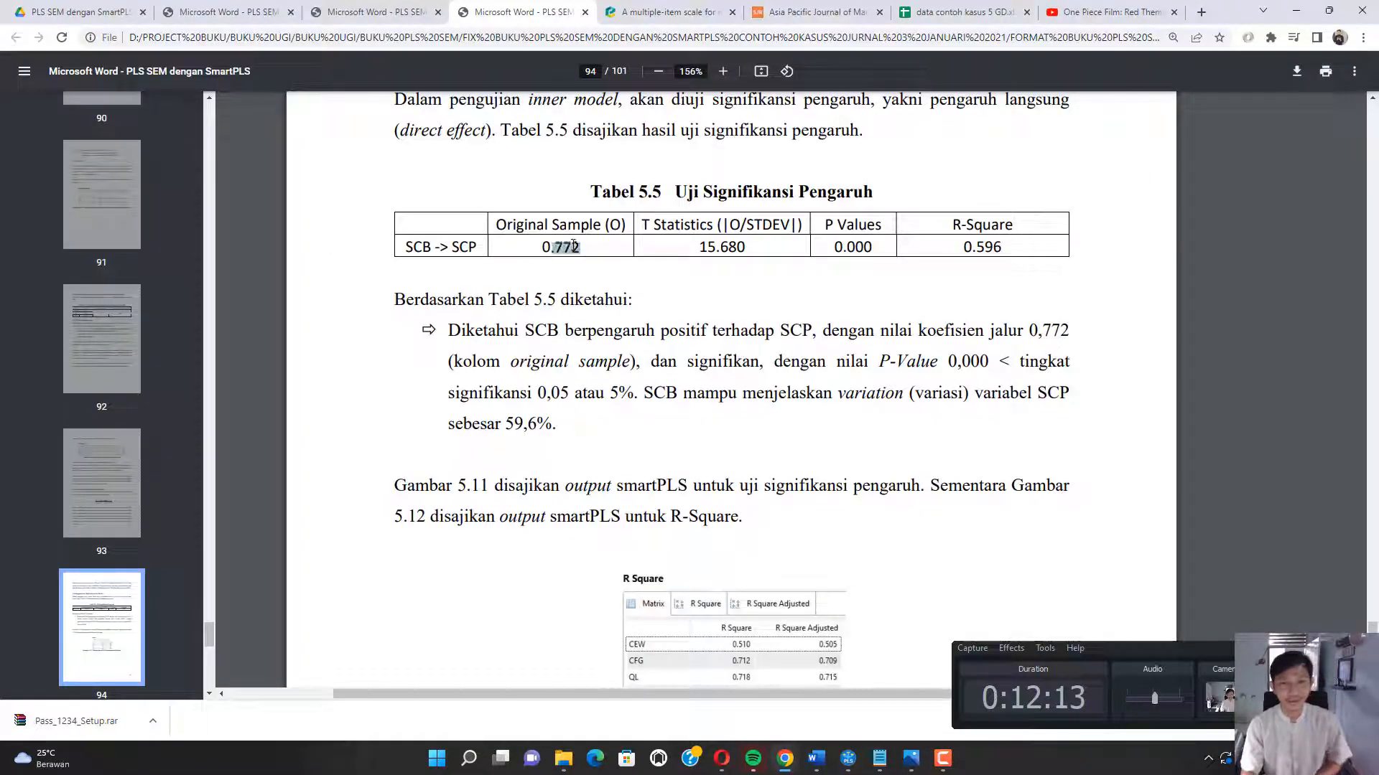
left_click(785, 758)
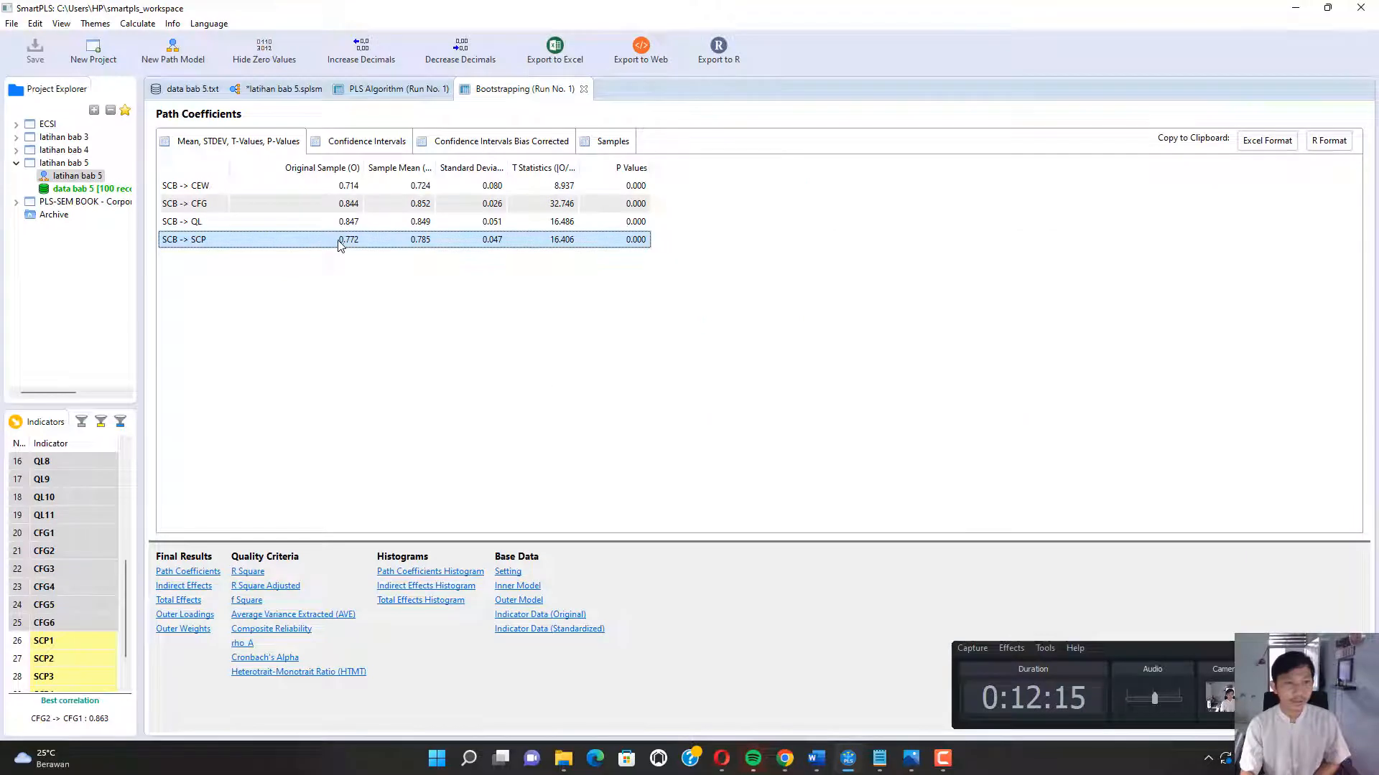
Switch to Chrome and review the Tabel 5.5 interpretation of the path coefficient, Original Sample column, P-Value and significance level.
left_click(786, 758)
scroll(579, 409, "up", 1)
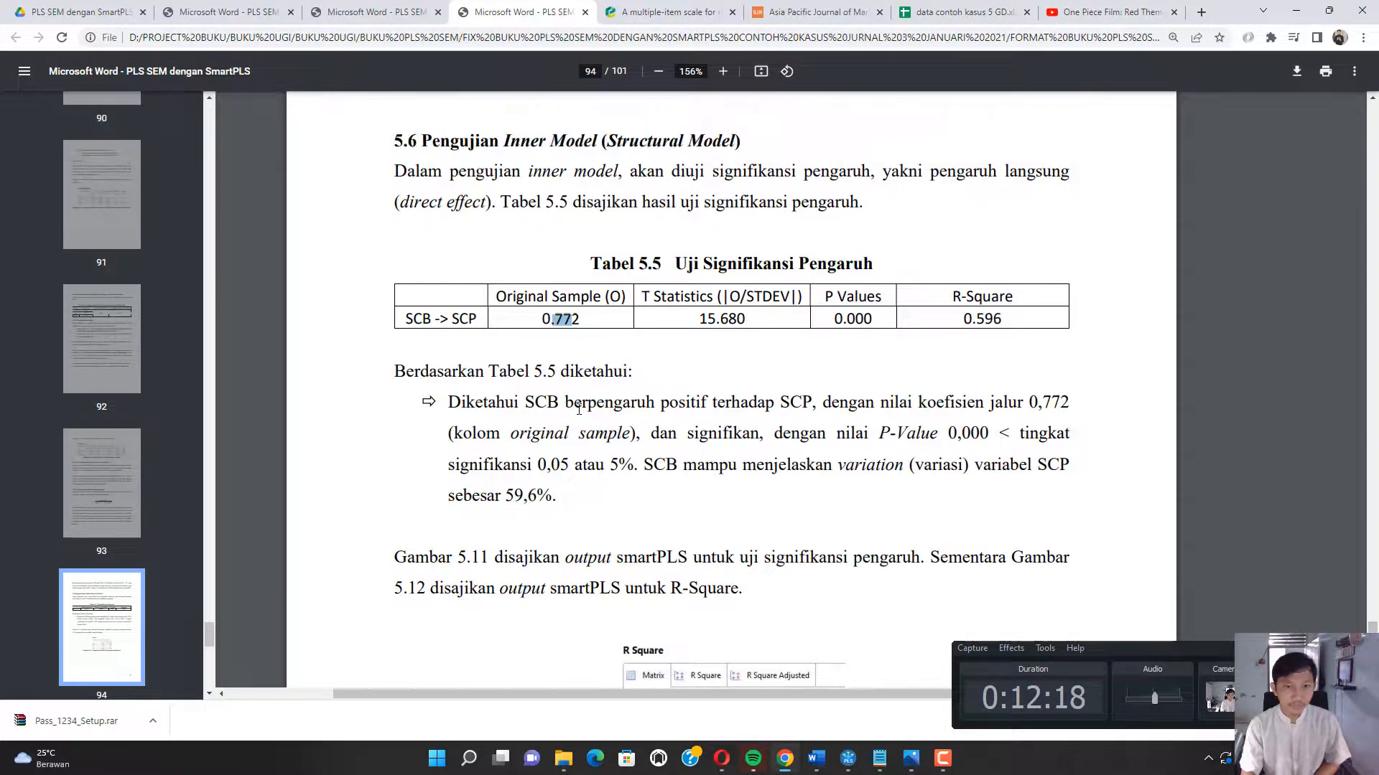
left_click_drag(543, 405, 1071, 407)
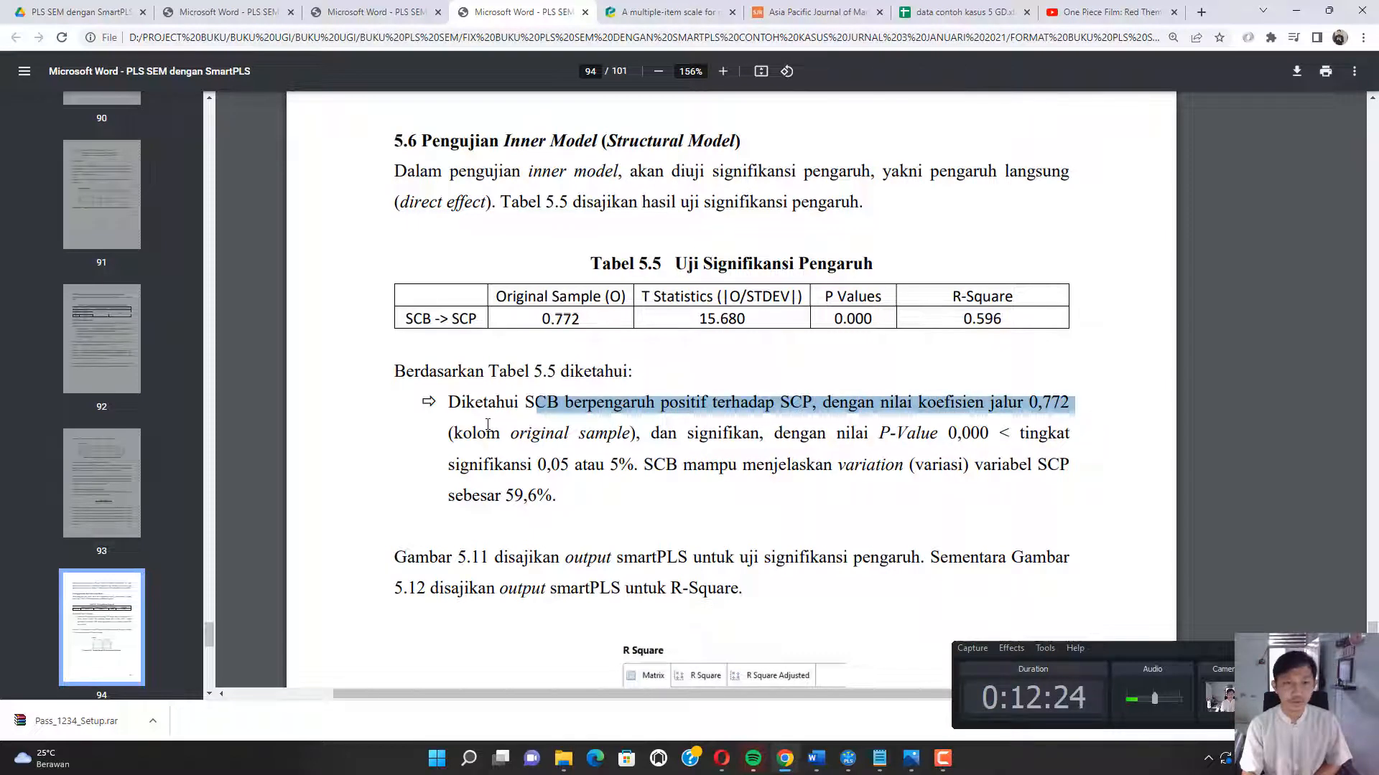
left_click_drag(463, 433, 632, 433)
left_click_drag(527, 300, 626, 301)
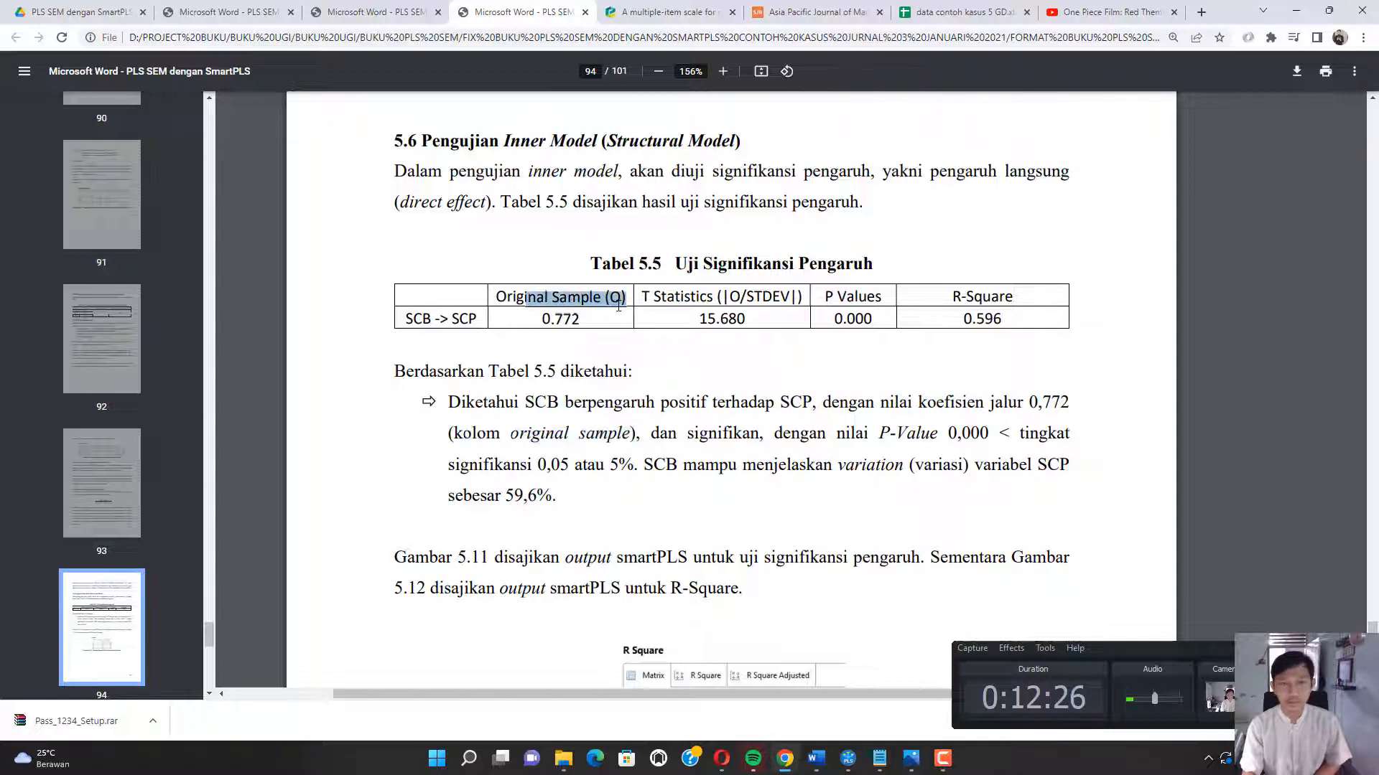
left_click_drag(650, 433, 751, 434)
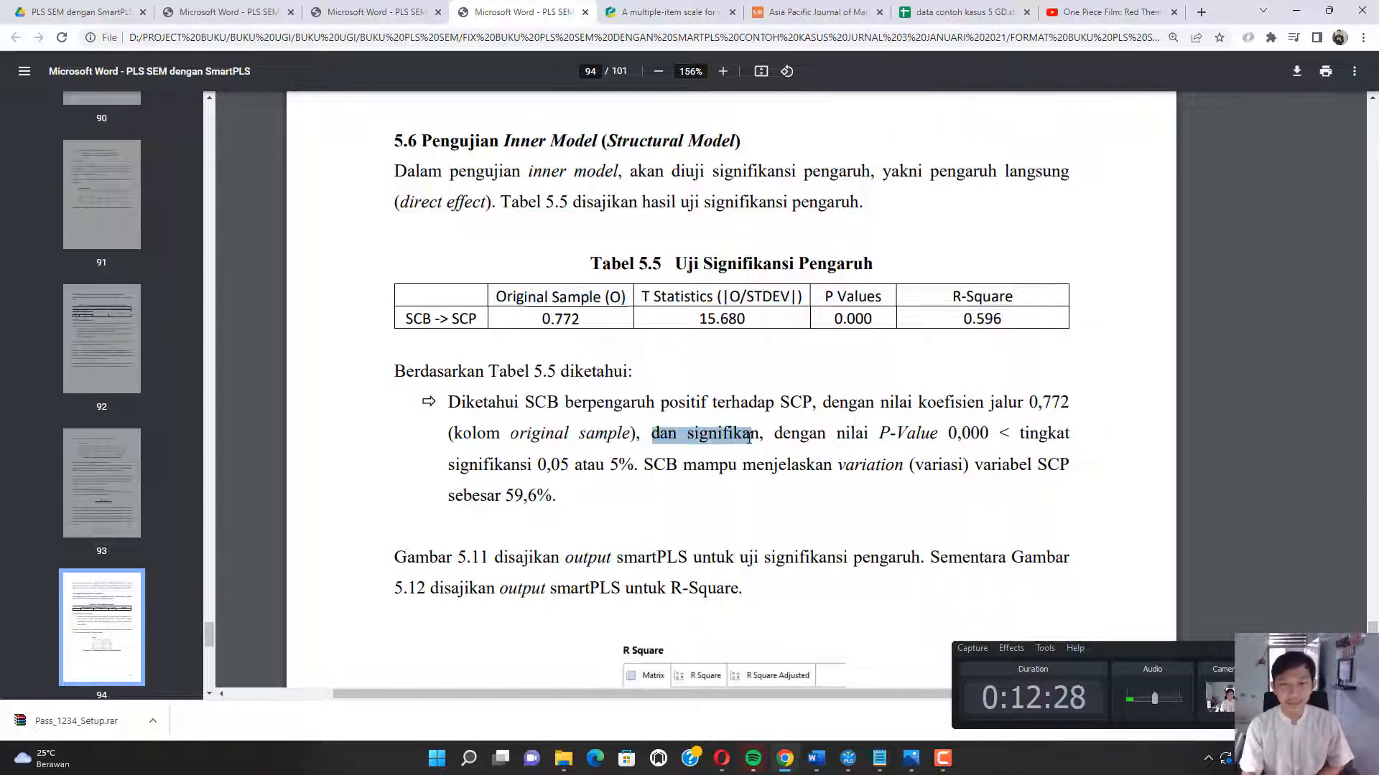
left_click_drag(856, 433, 973, 438)
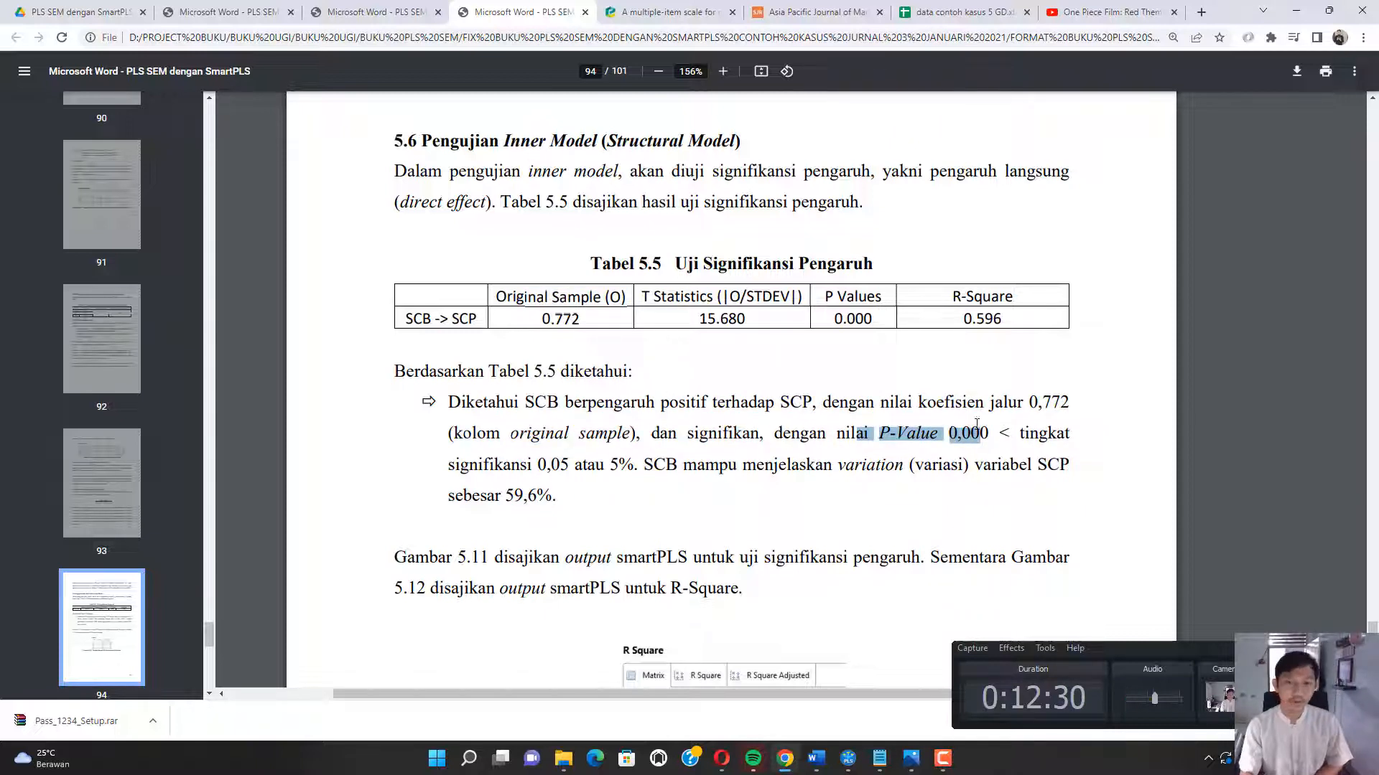
left_click_drag(479, 465, 634, 465)
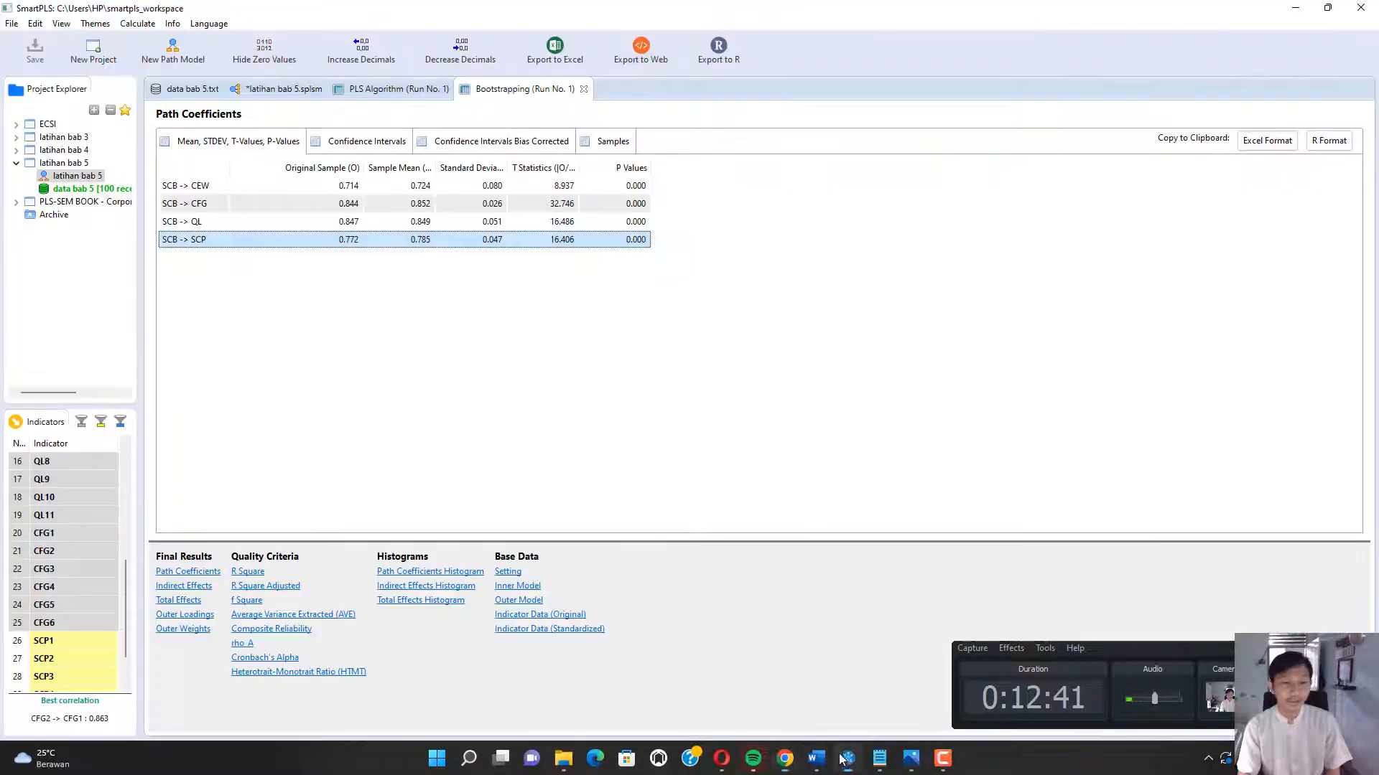
Switch to SmartPLS and view the R Square results in the Bootstrapping report and in the PLS Algorithm report.
left_click(848, 758)
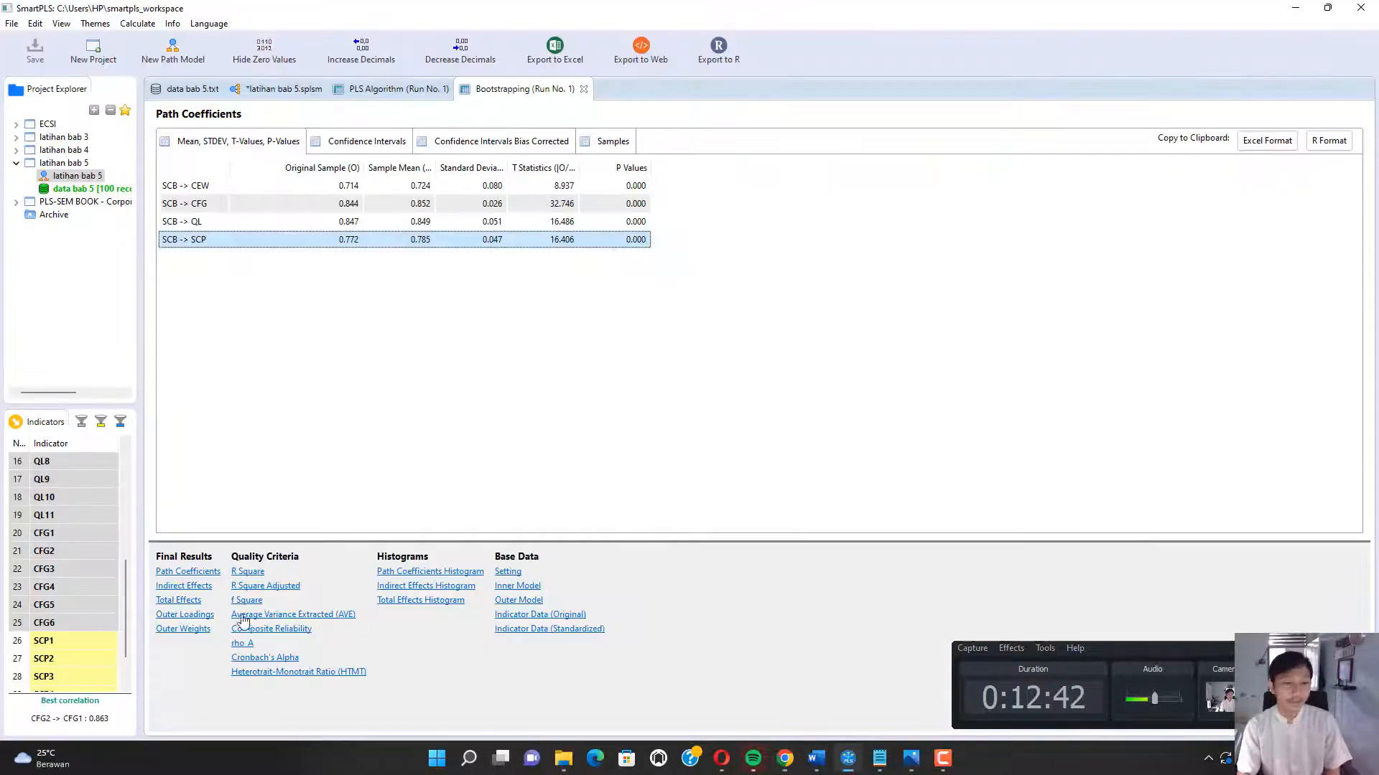
left_click(247, 572)
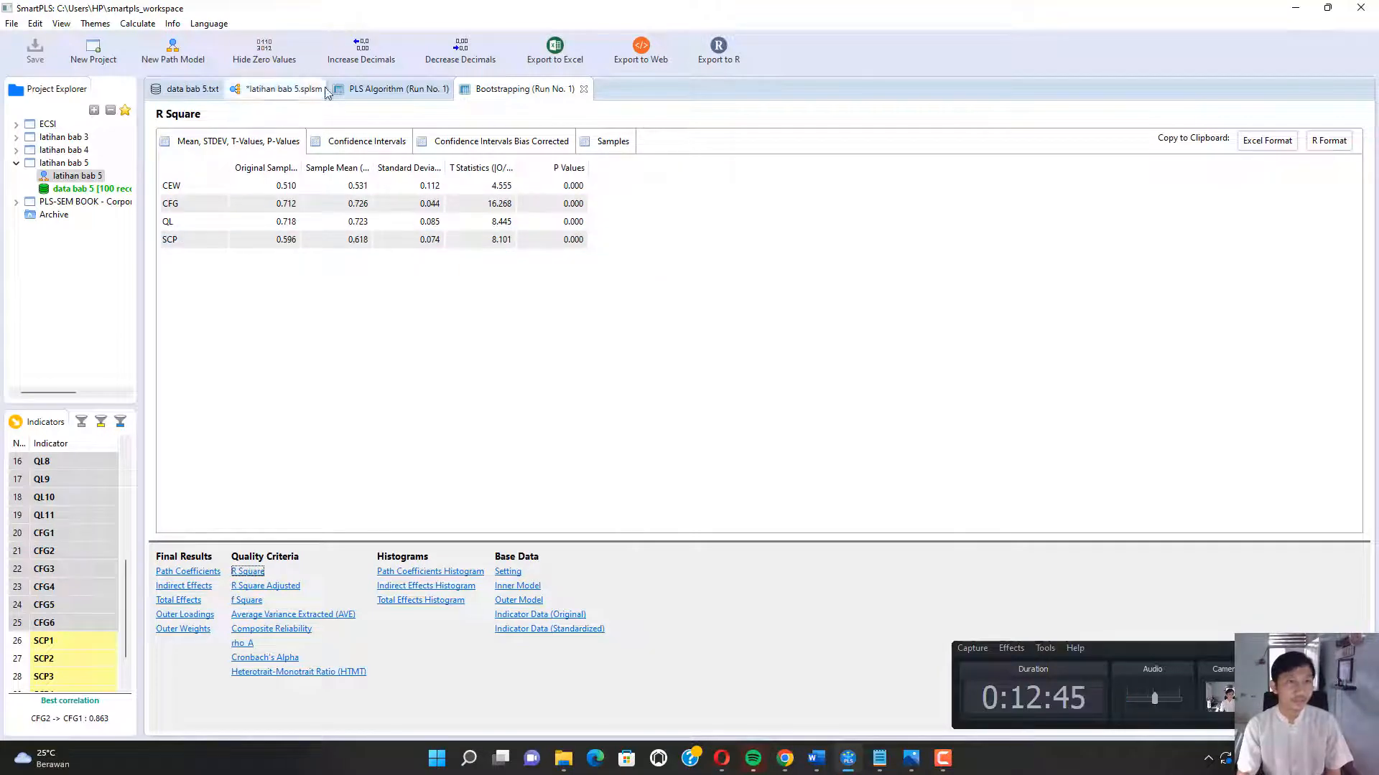
left_click(392, 88)
left_click(248, 573)
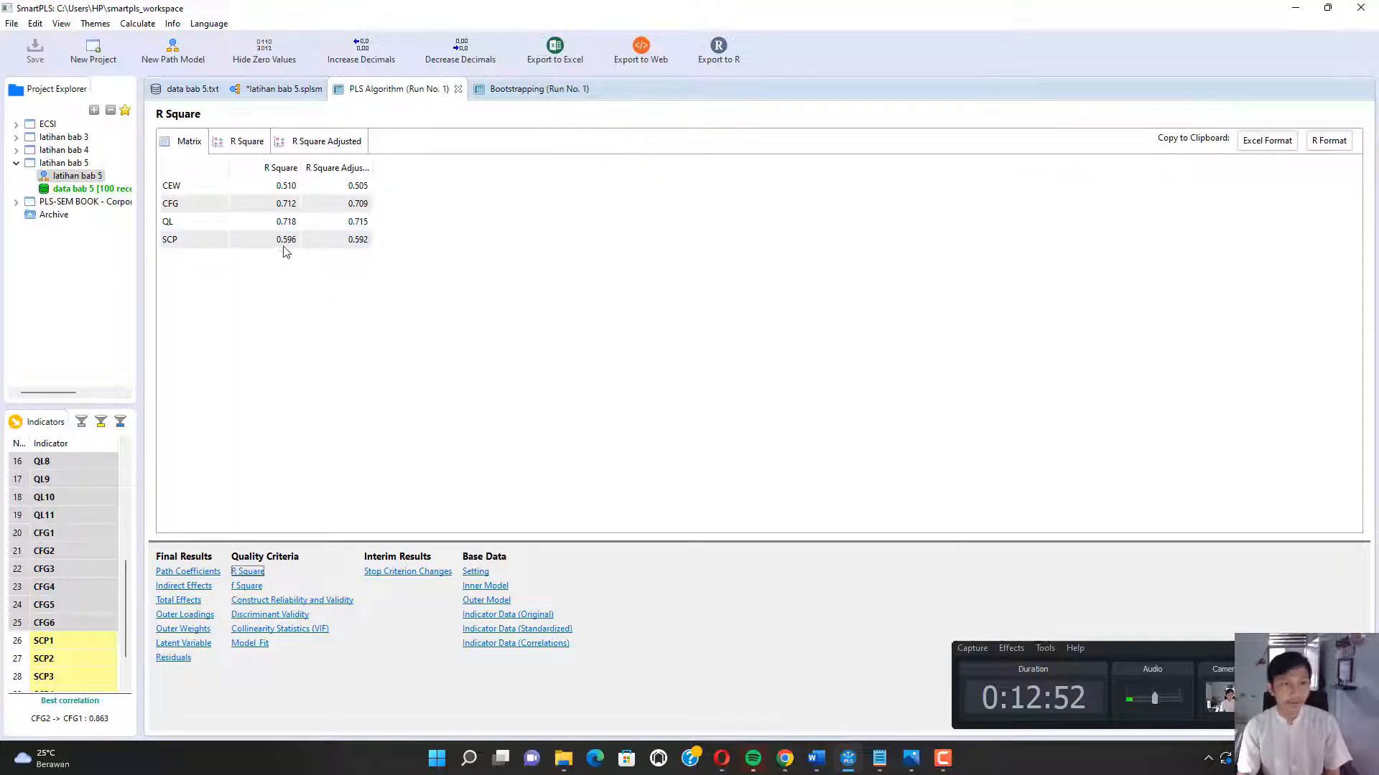
Switch to Chrome and review the R-Square value in Tabel 5.5 and the sentence on how much SCP variation SCB explains.
left_click(785, 763)
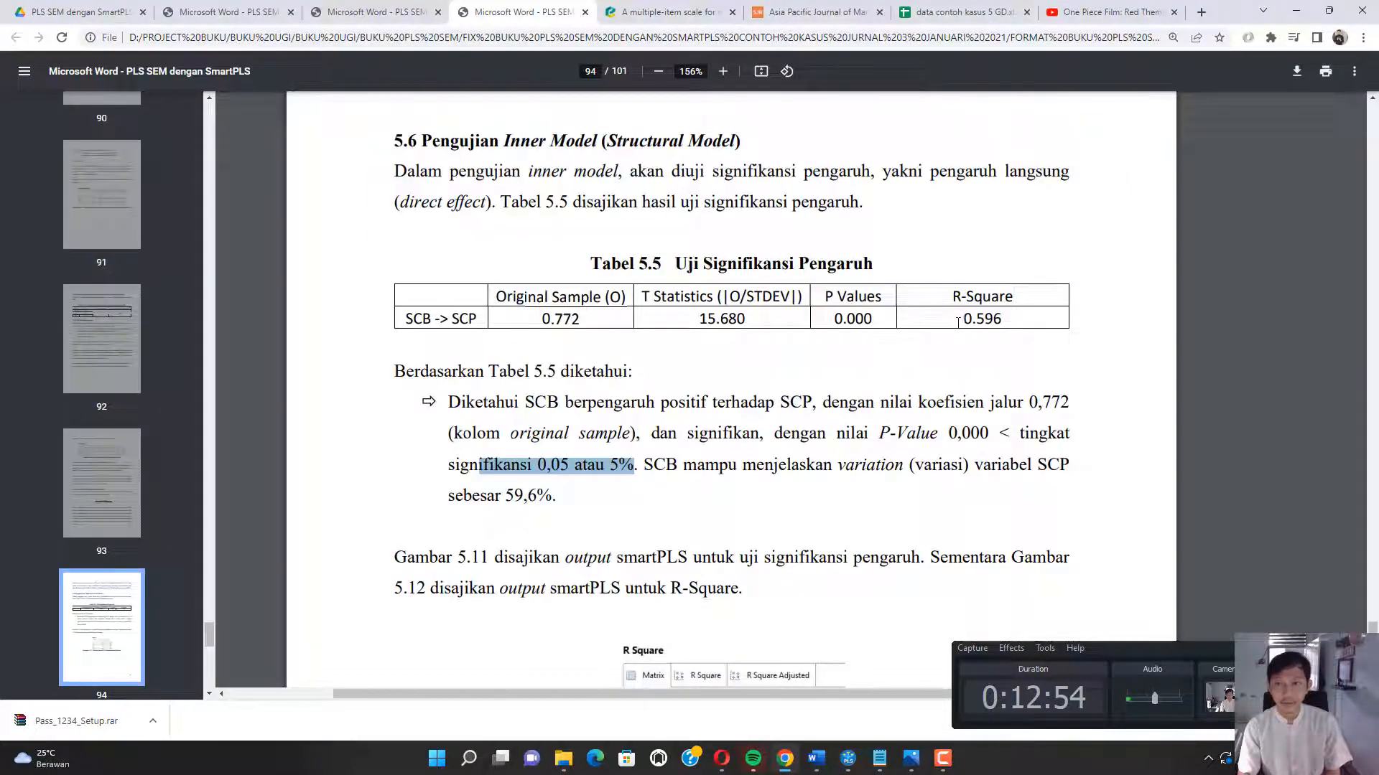
left_click_drag(957, 323, 987, 319)
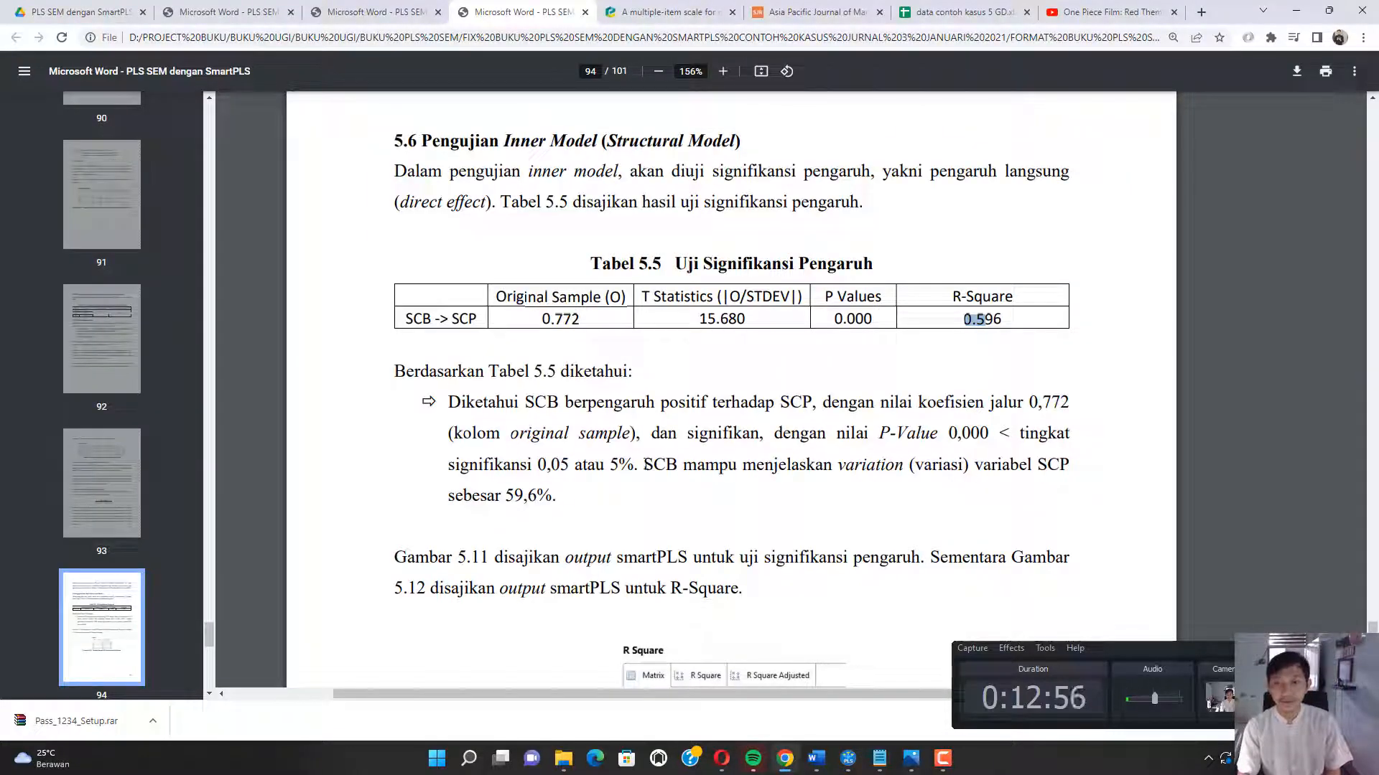
left_click_drag(638, 465, 1070, 465)
left_click(471, 495)
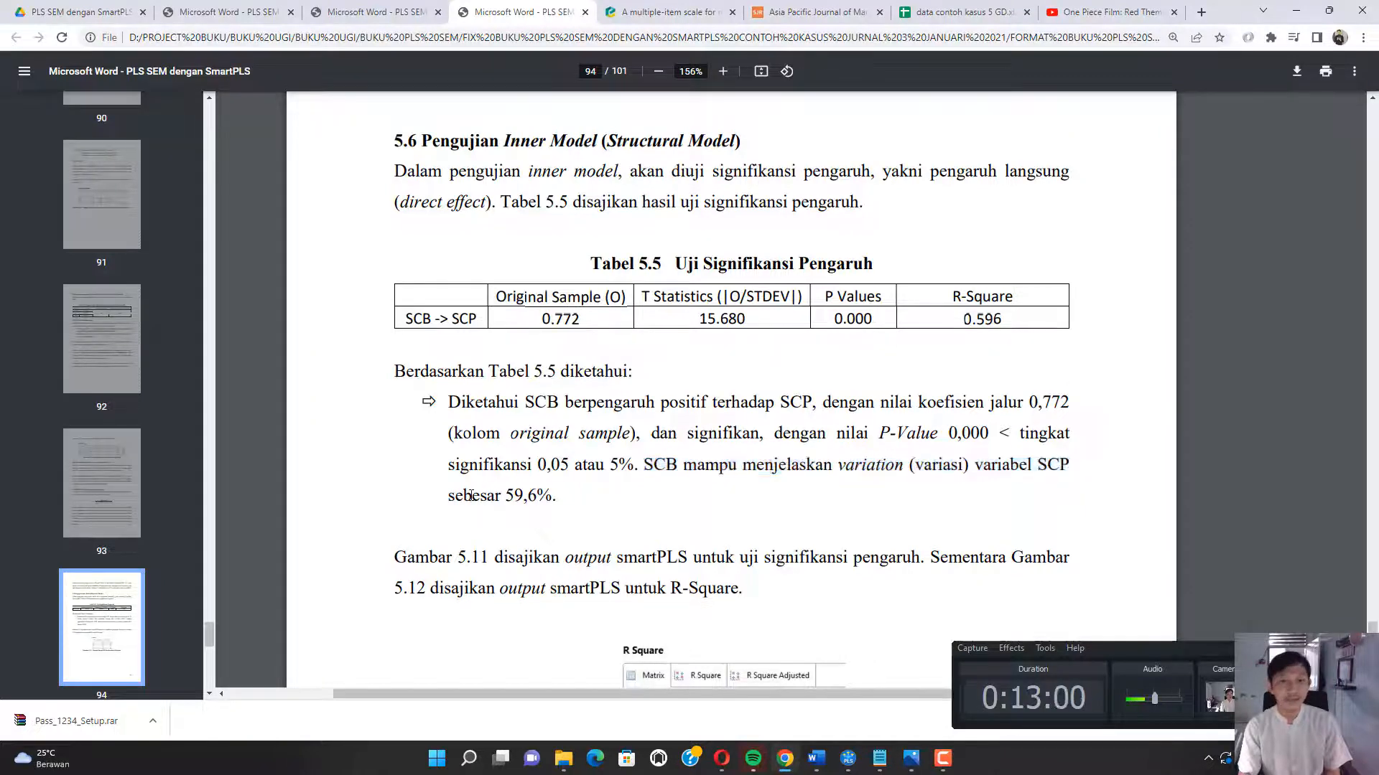
left_click_drag(470, 496, 554, 499)
Look through the pages around Gambar 5.12, and go to the Emerald article on measuring the "sustainable consumption behaviour" construct.
scroll(564, 397, "down", 12)
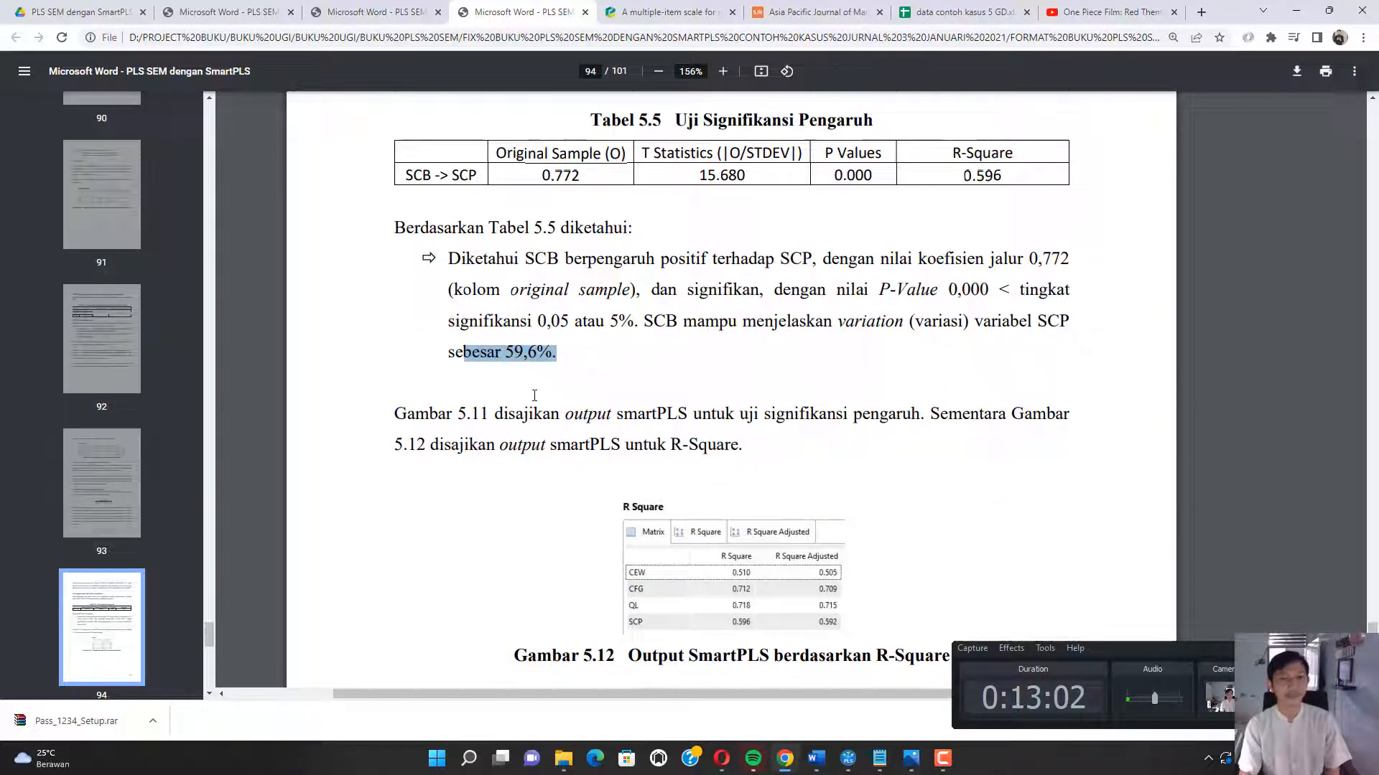
scroll(534, 395, "down", 3)
scroll(554, 385, "up", 15)
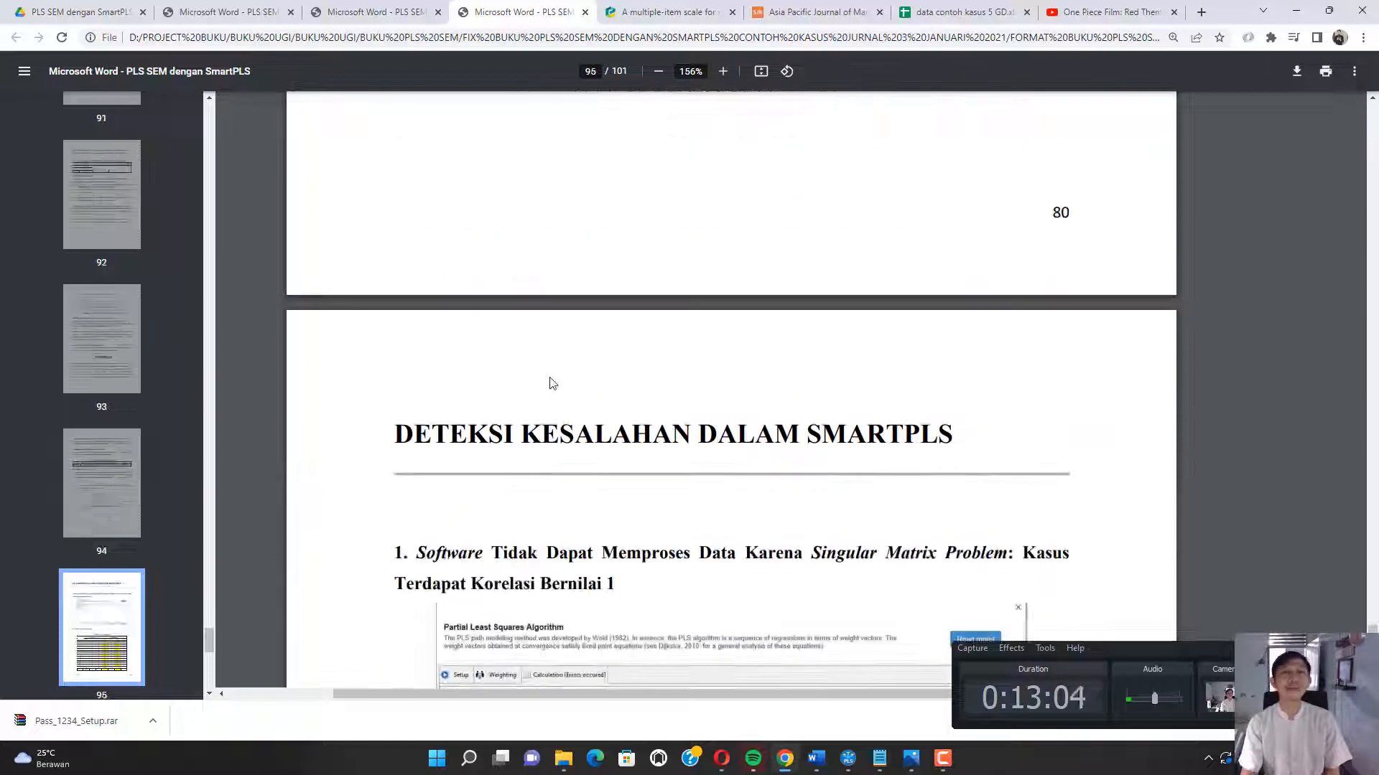
scroll(550, 377, "up", 10)
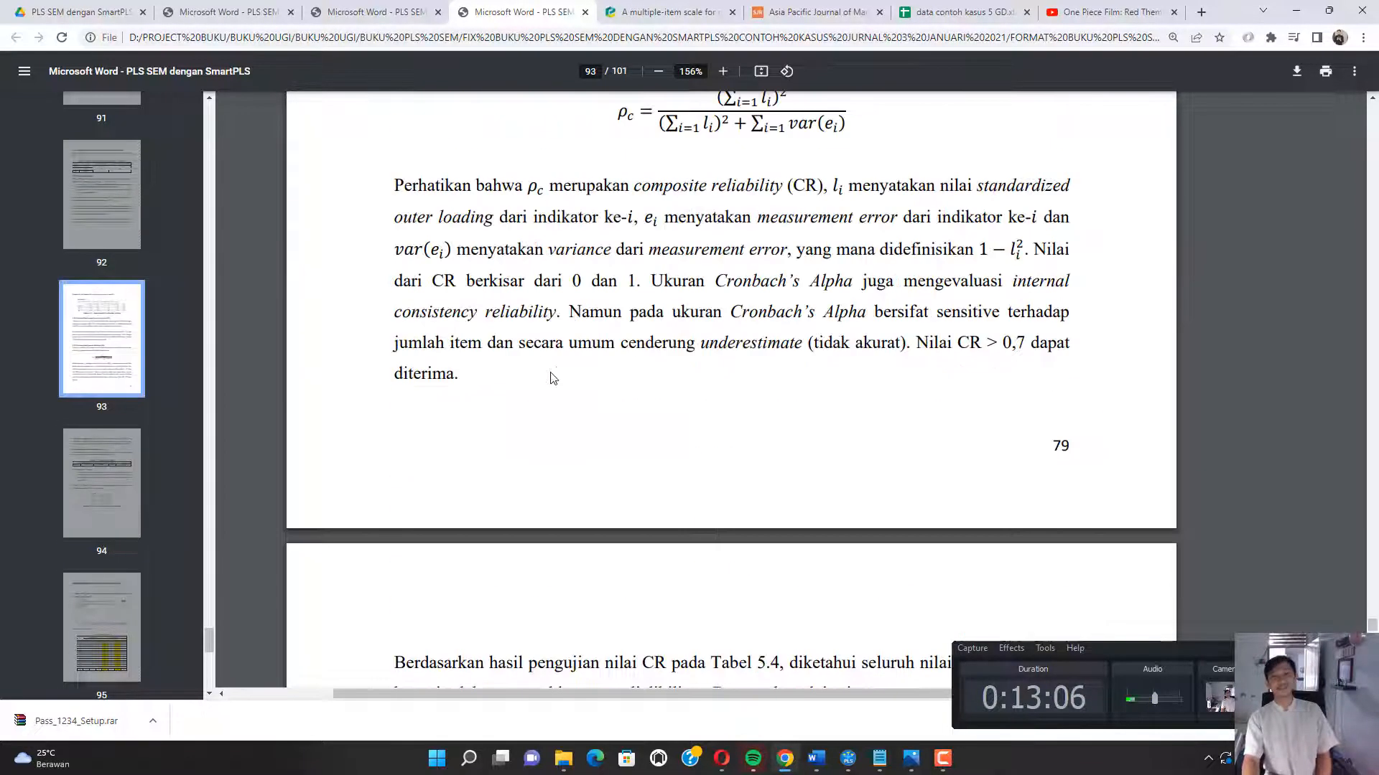
left_click(673, 9)
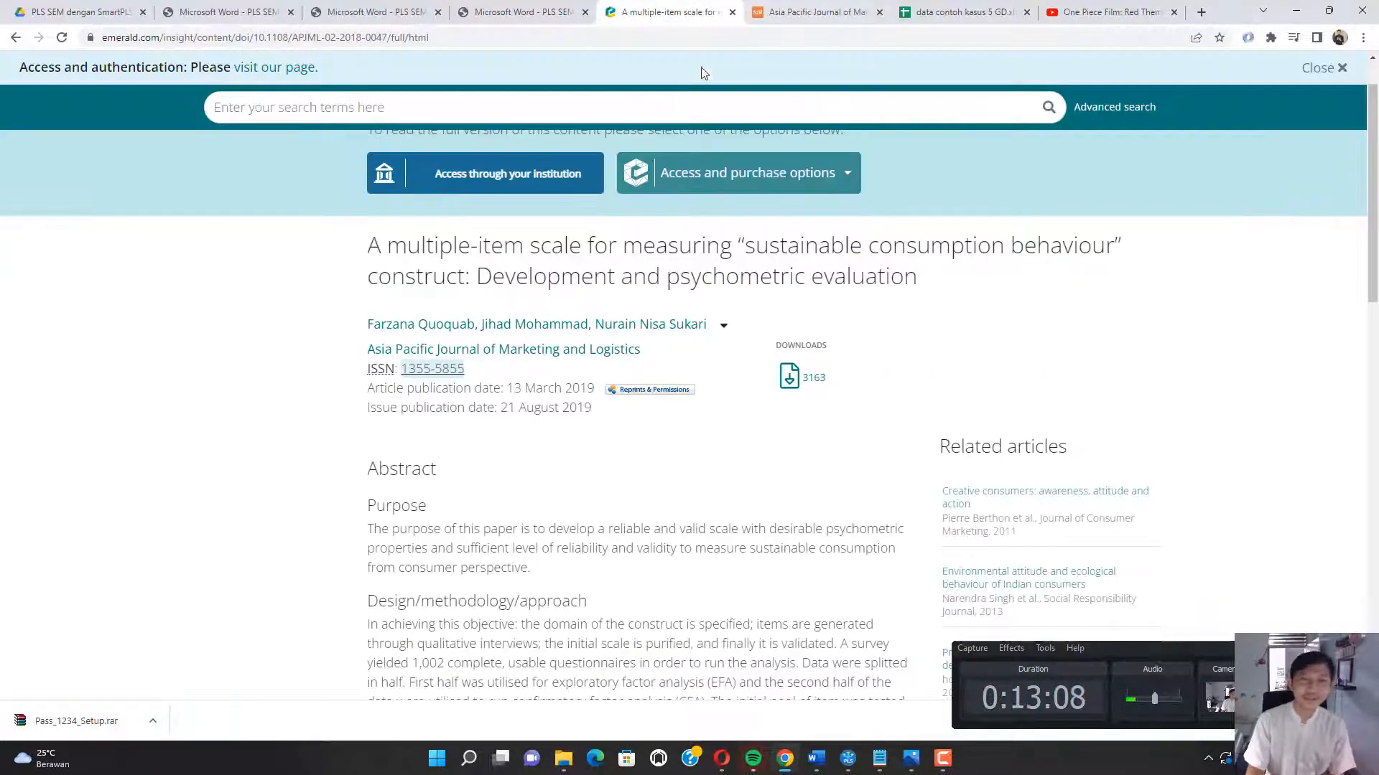